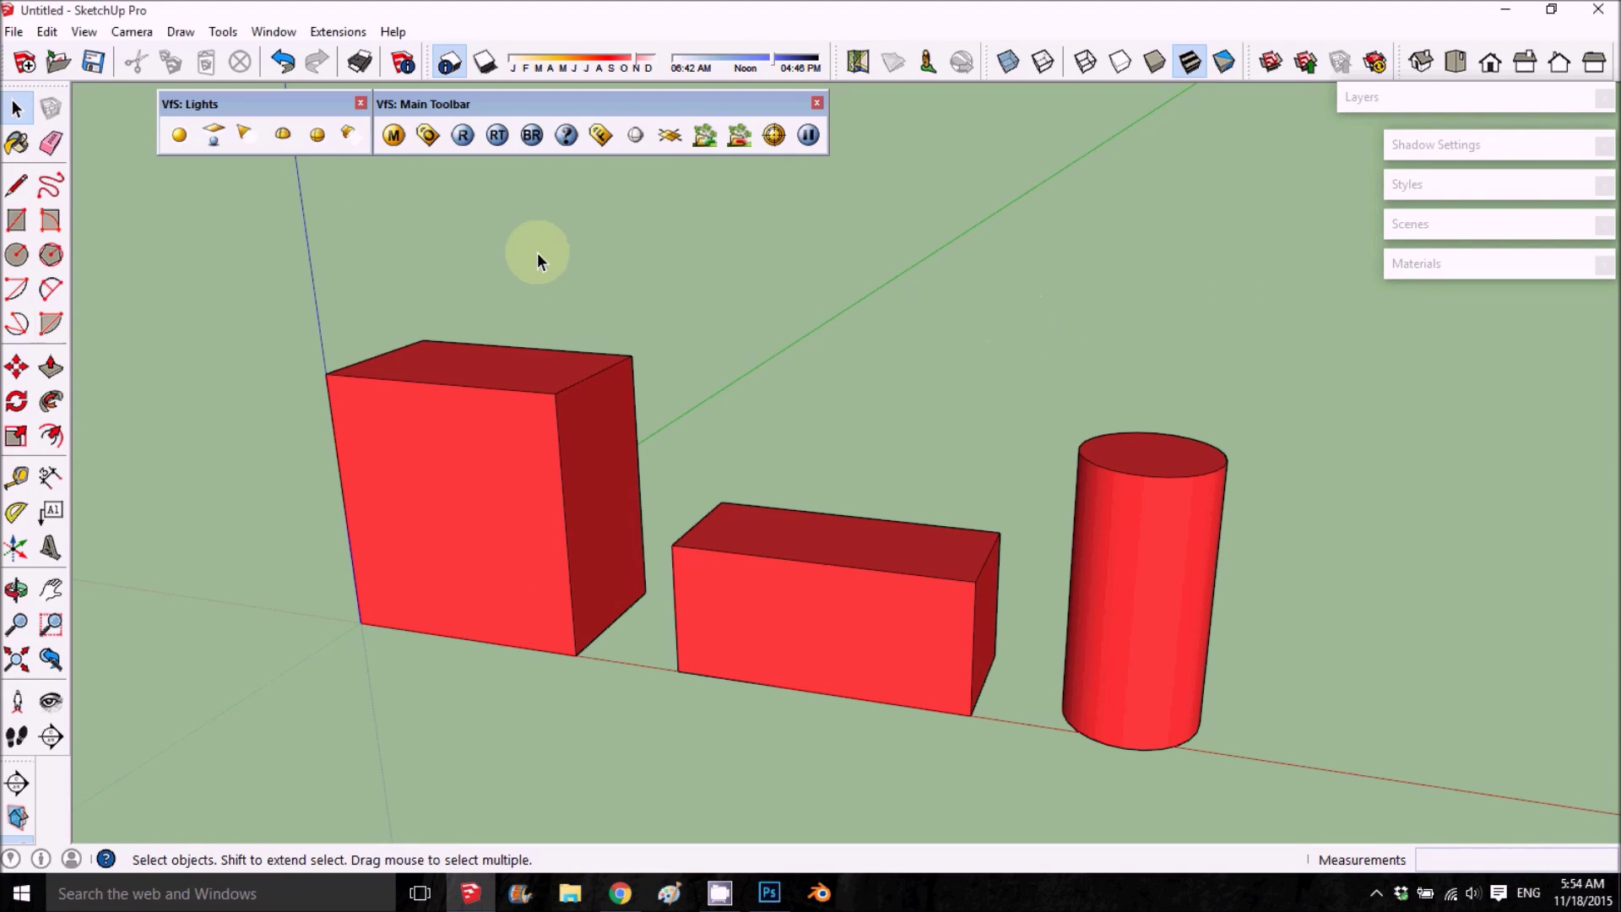
# Assign a TexGrid texture to the diffuse colour of the V-Ray material Color_A02 and preview it.
pyautogui.moveTo(803, 470); pyautogui.dragTo(684, 456, button='middle')
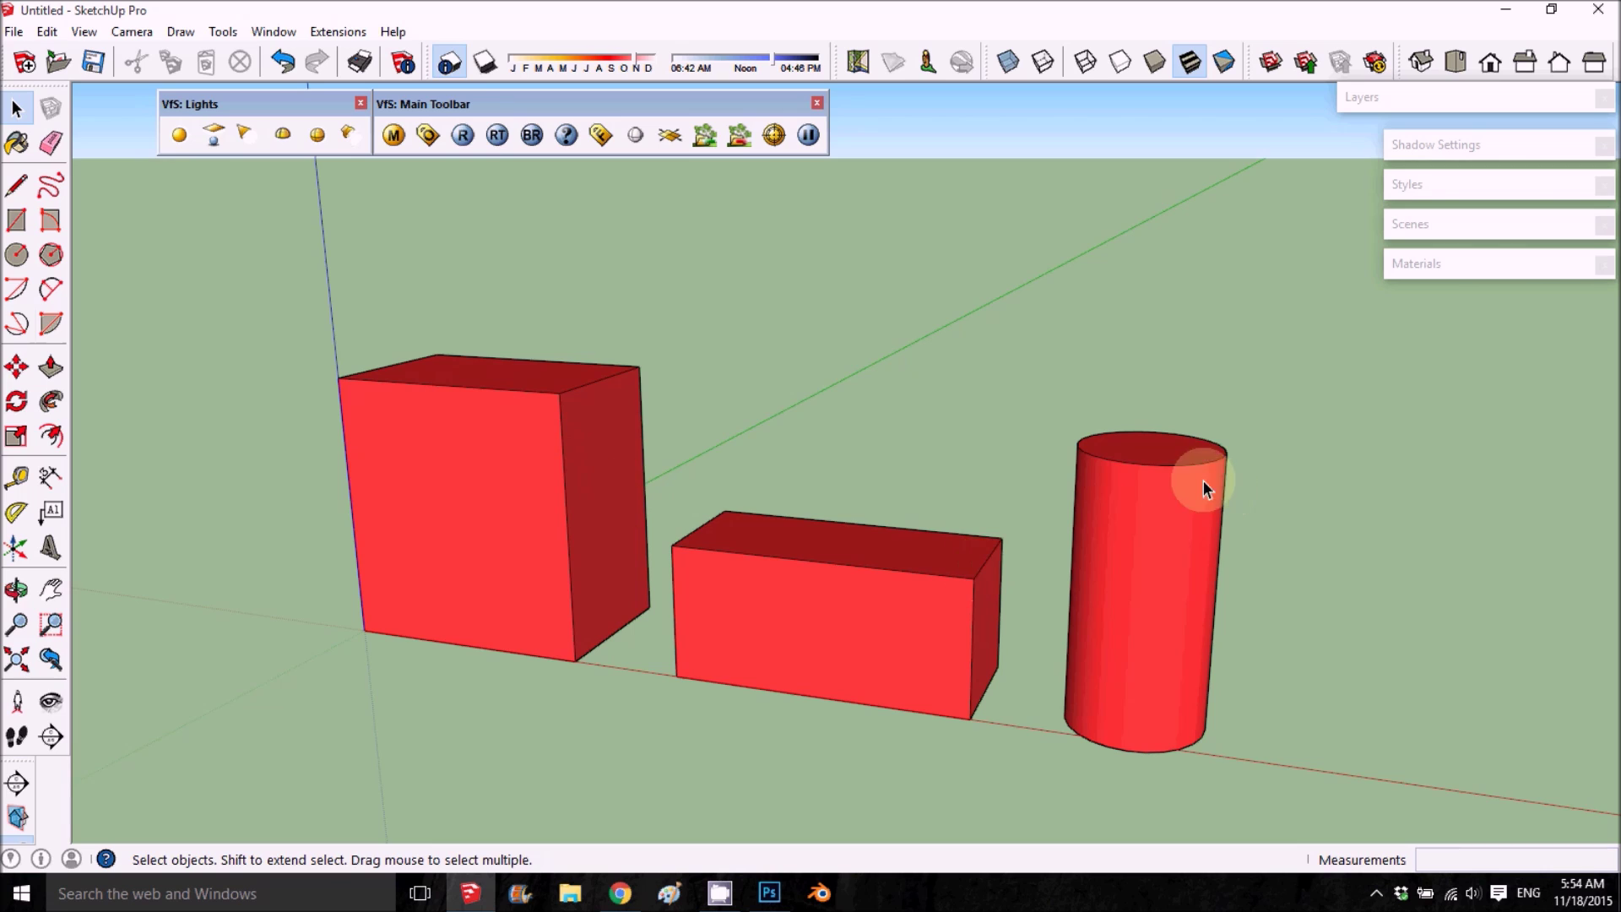
pyautogui.moveTo(1021, 463); pyautogui.dragTo(761, 449, button='middle')
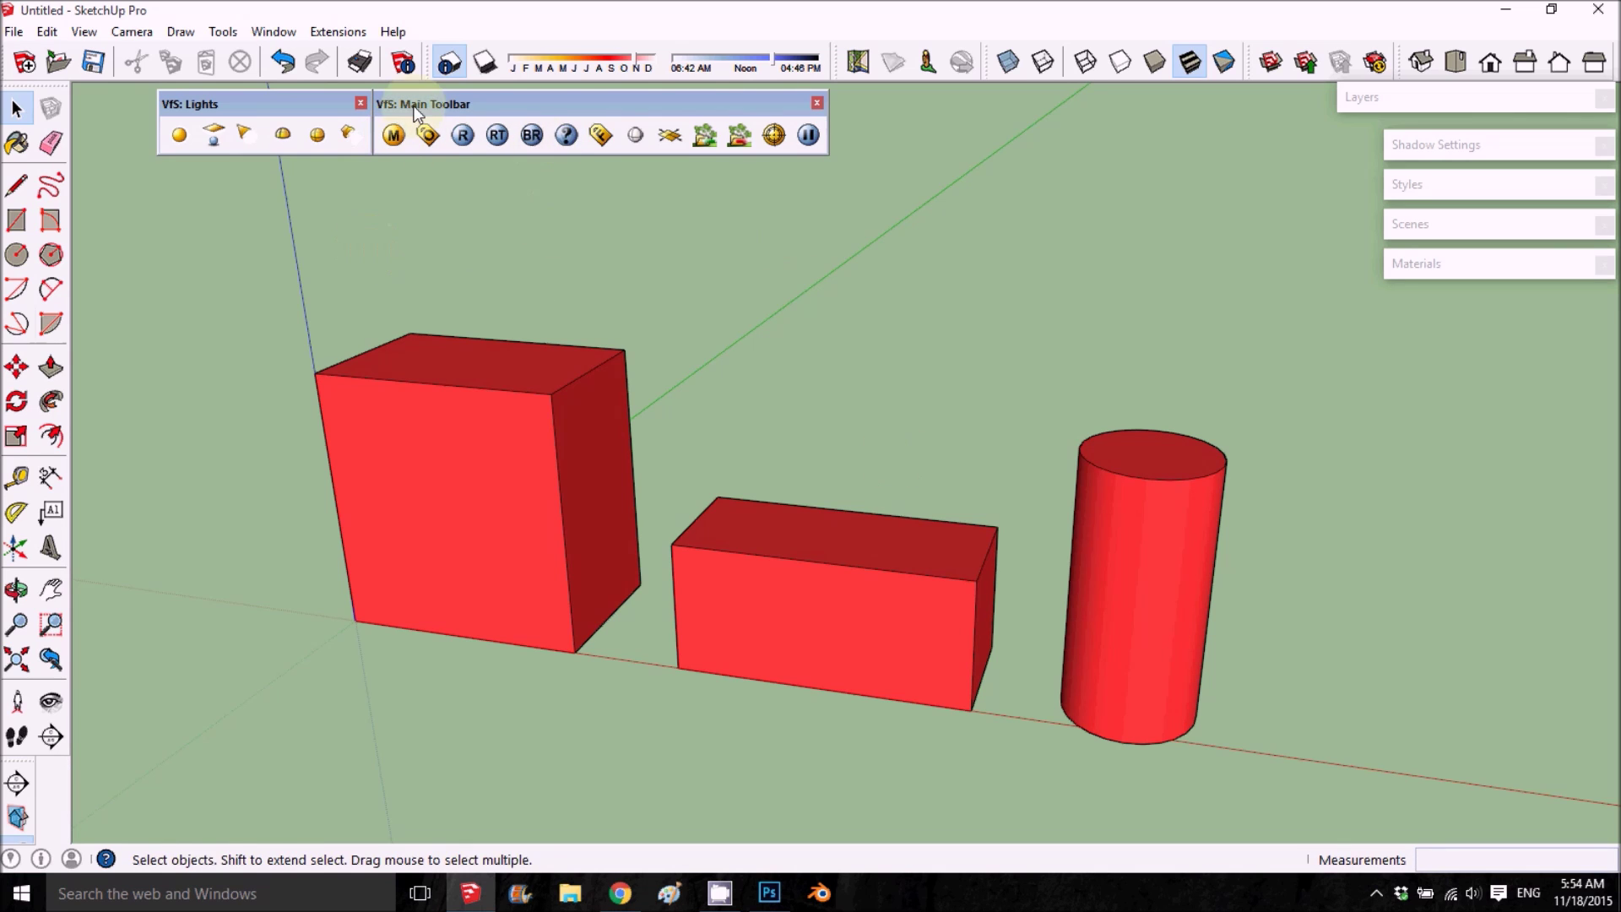
pyautogui.click(394, 135)
pyautogui.moveTo(823, 92); pyautogui.dragTo(1311, 49)
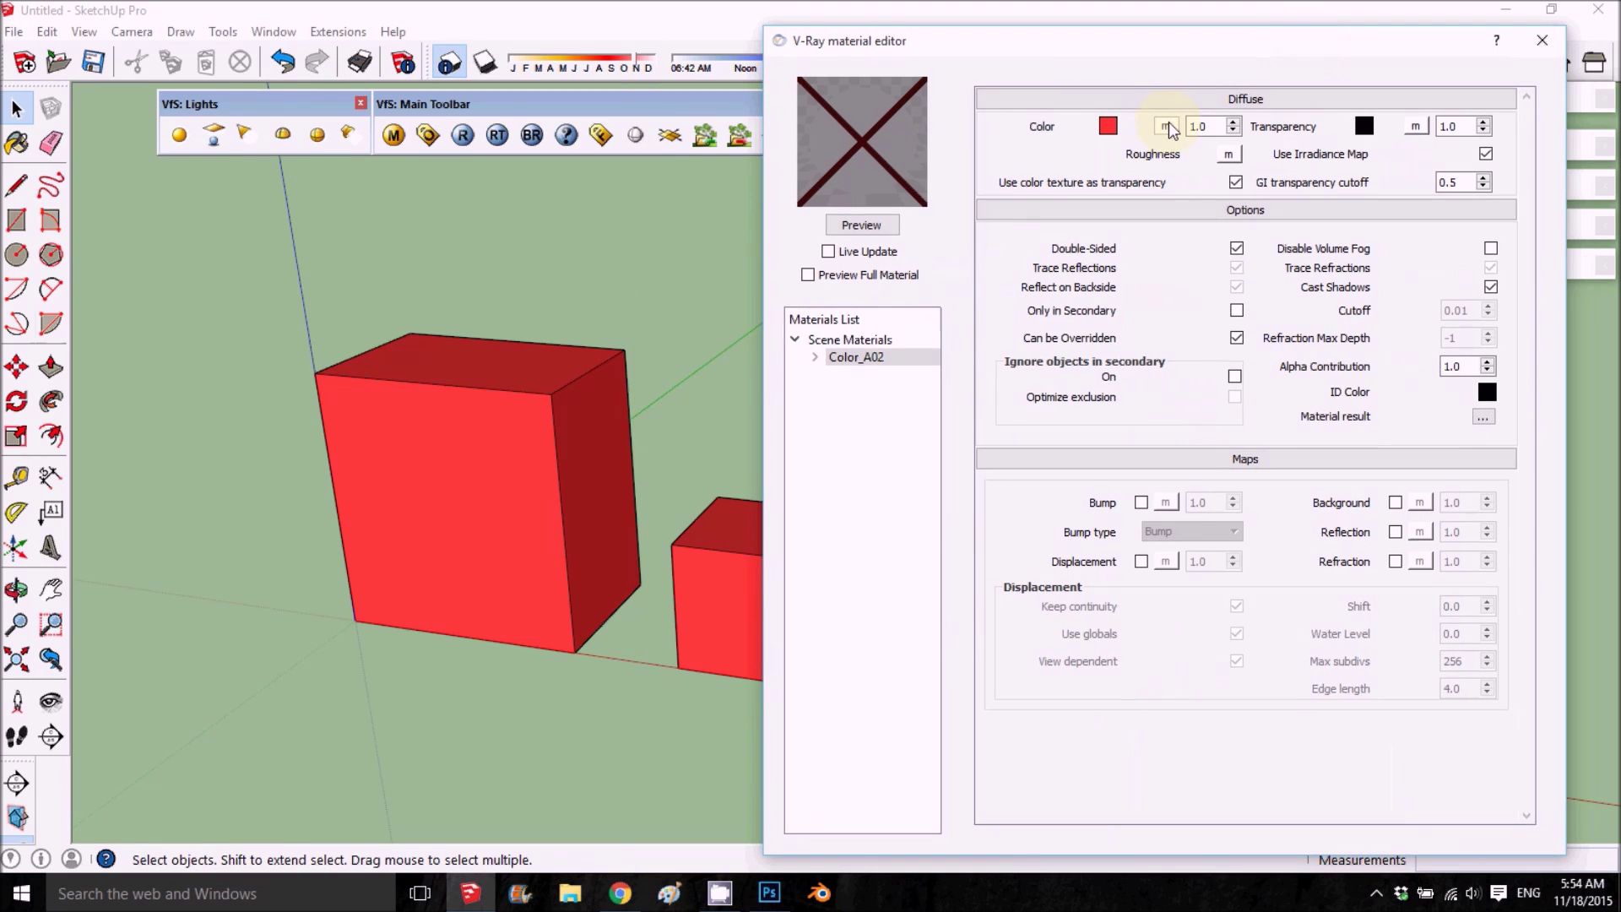
pyautogui.click(1166, 126)
pyautogui.click(504, 324)
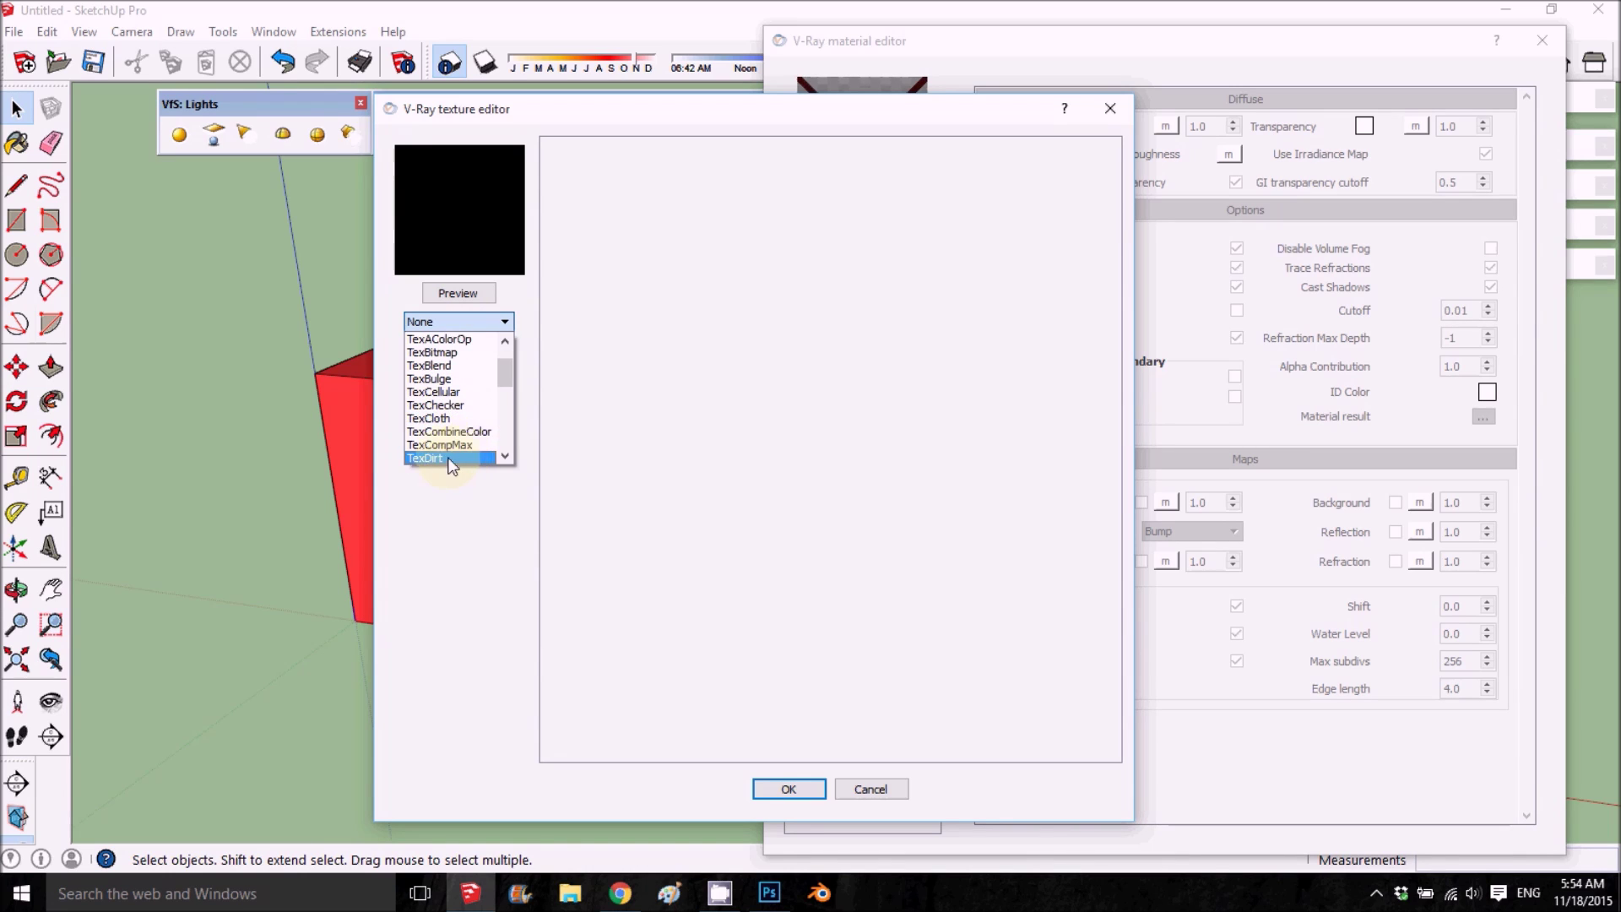
pyautogui.scroll(-1, 463, 456)
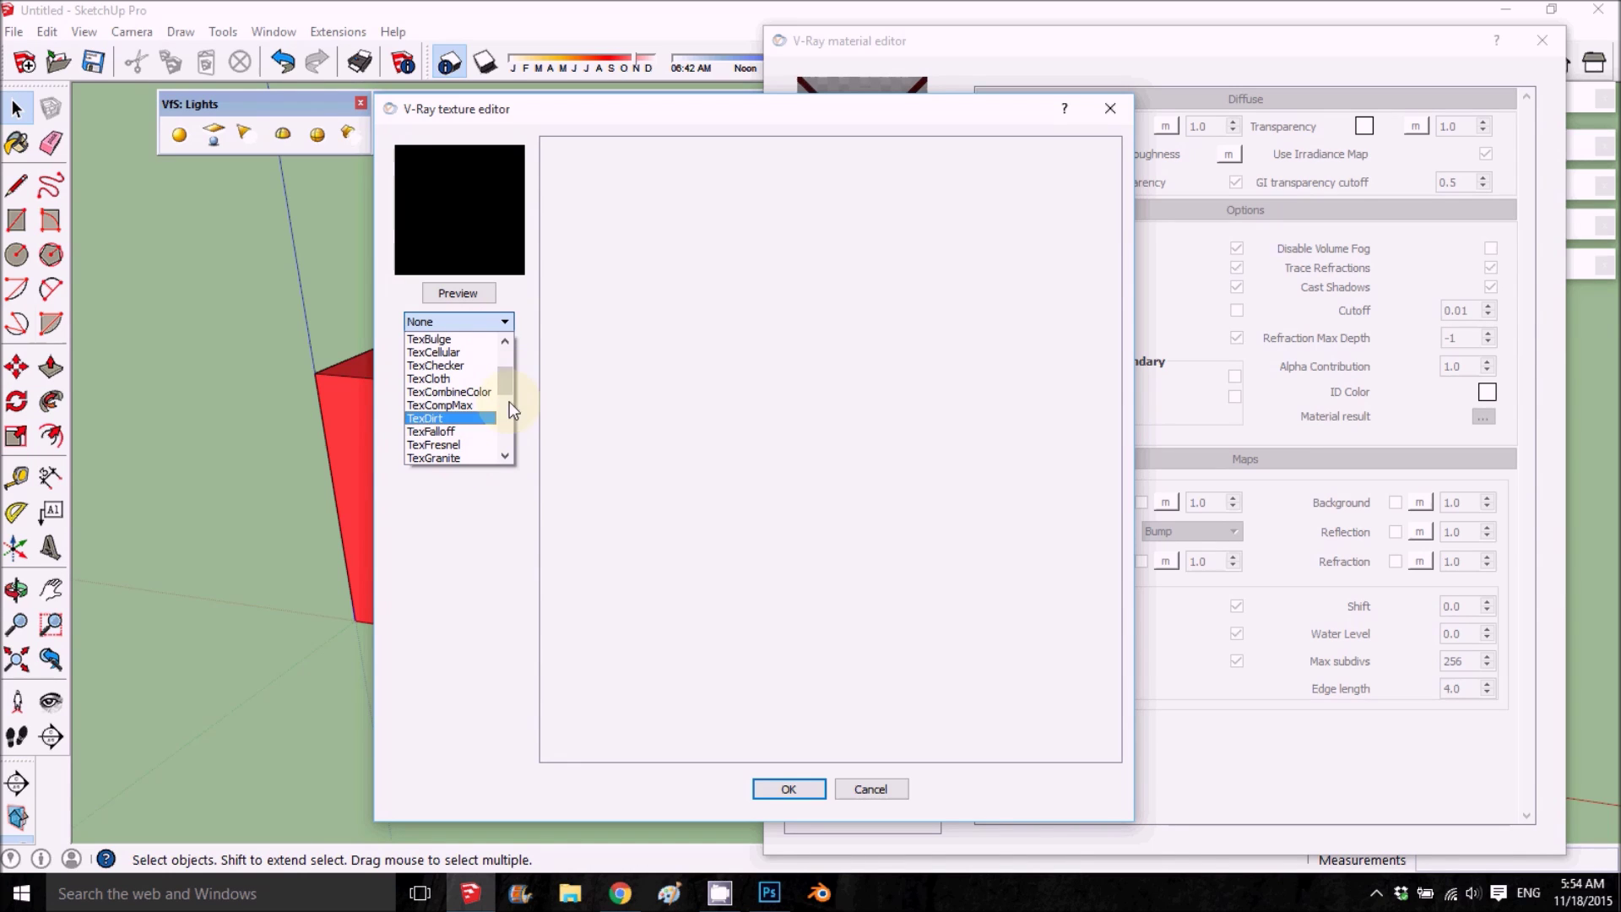
pyautogui.moveTo(509, 379); pyautogui.dragTo(507, 398)
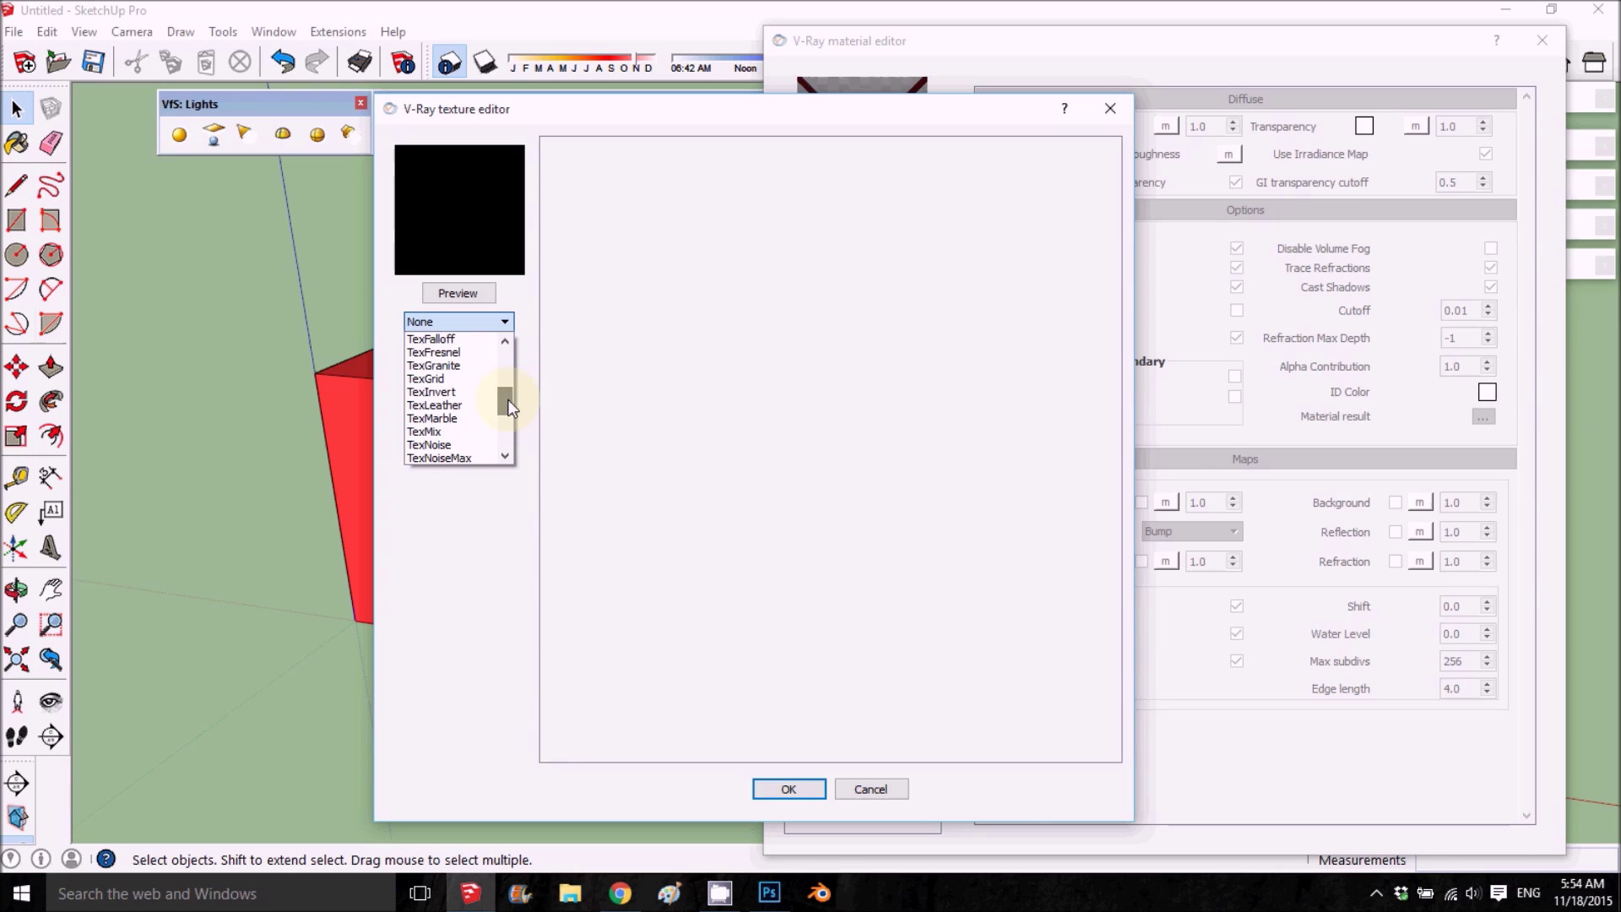
pyautogui.click(439, 379)
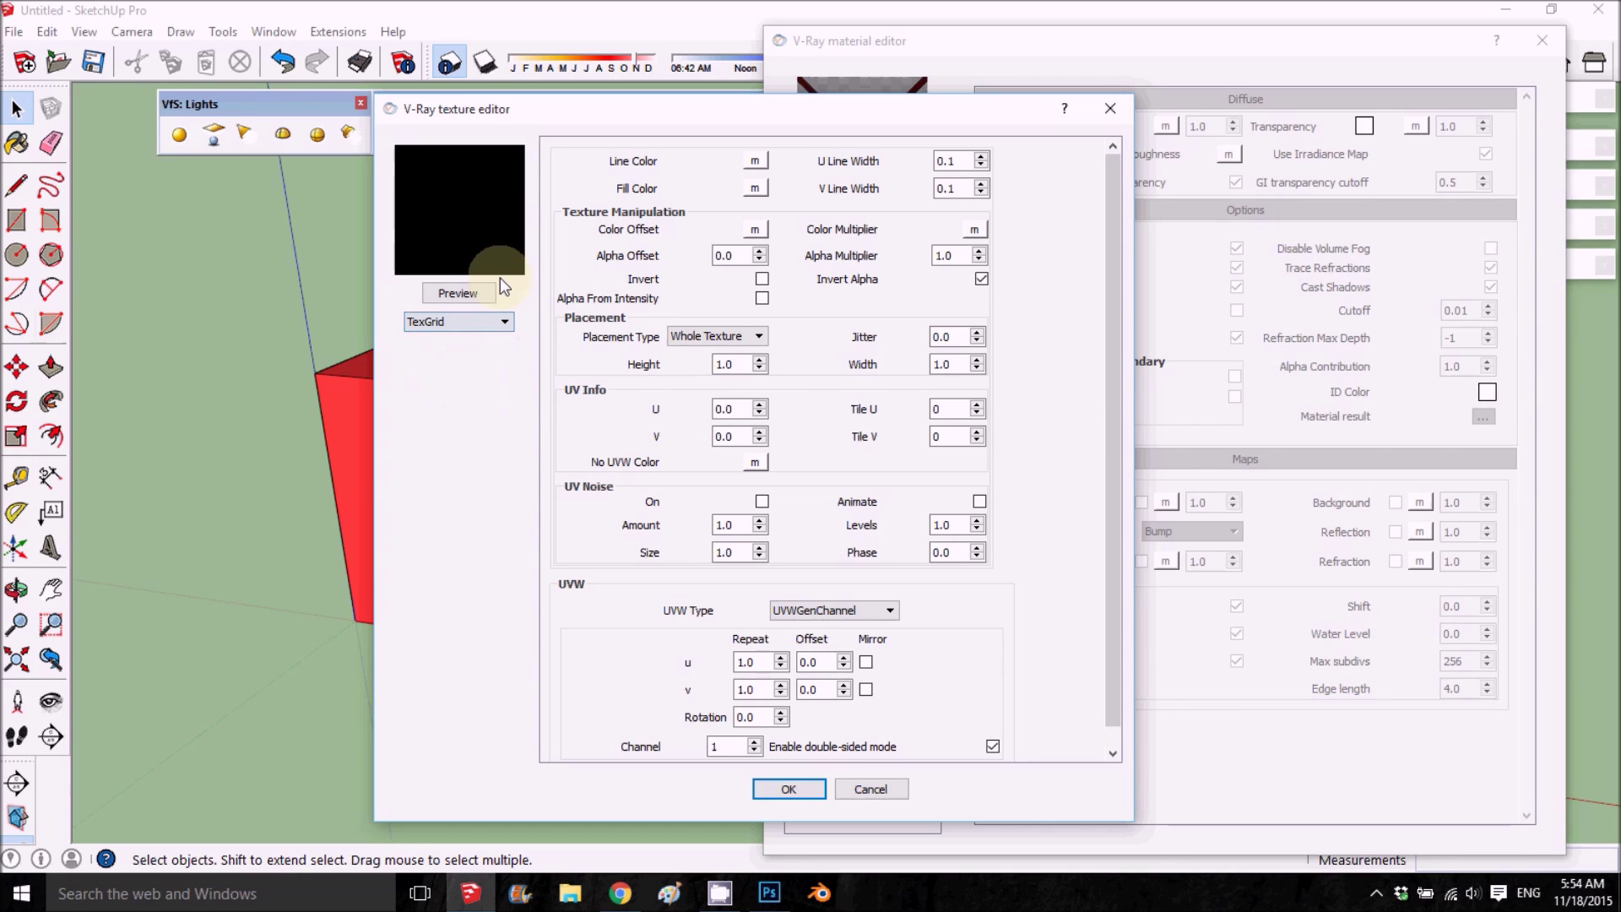
pyautogui.click(478, 294)
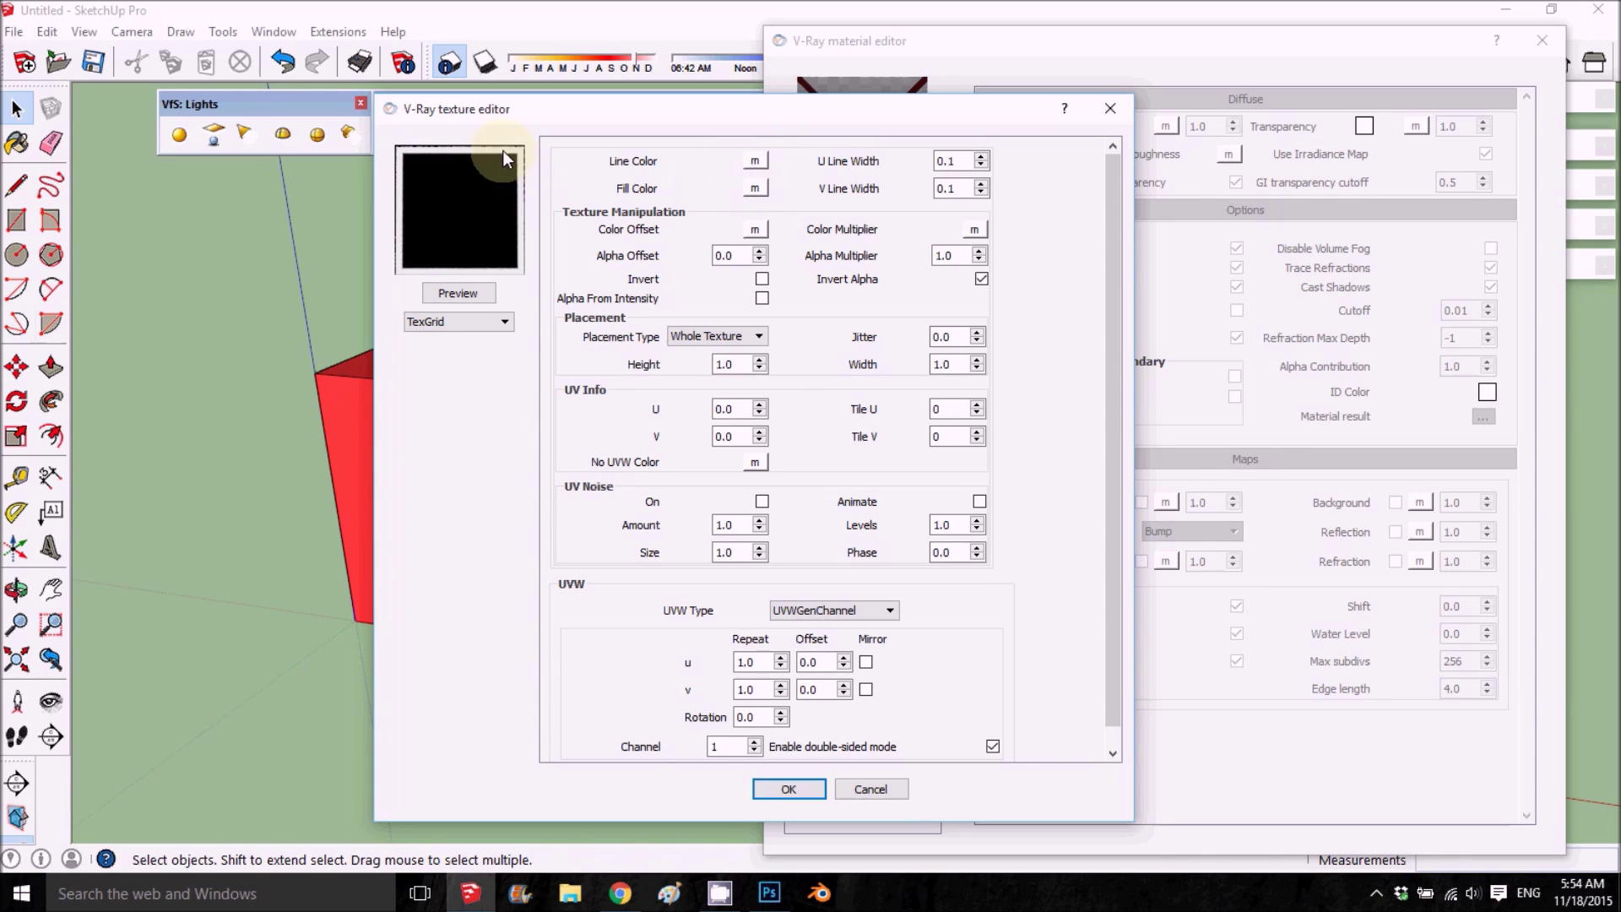
# Give the grid's line colour a TexAColor texture in dark blue (red 15, green 15, blue 128).
pyautogui.click(755, 161)
pyautogui.click(448, 321)
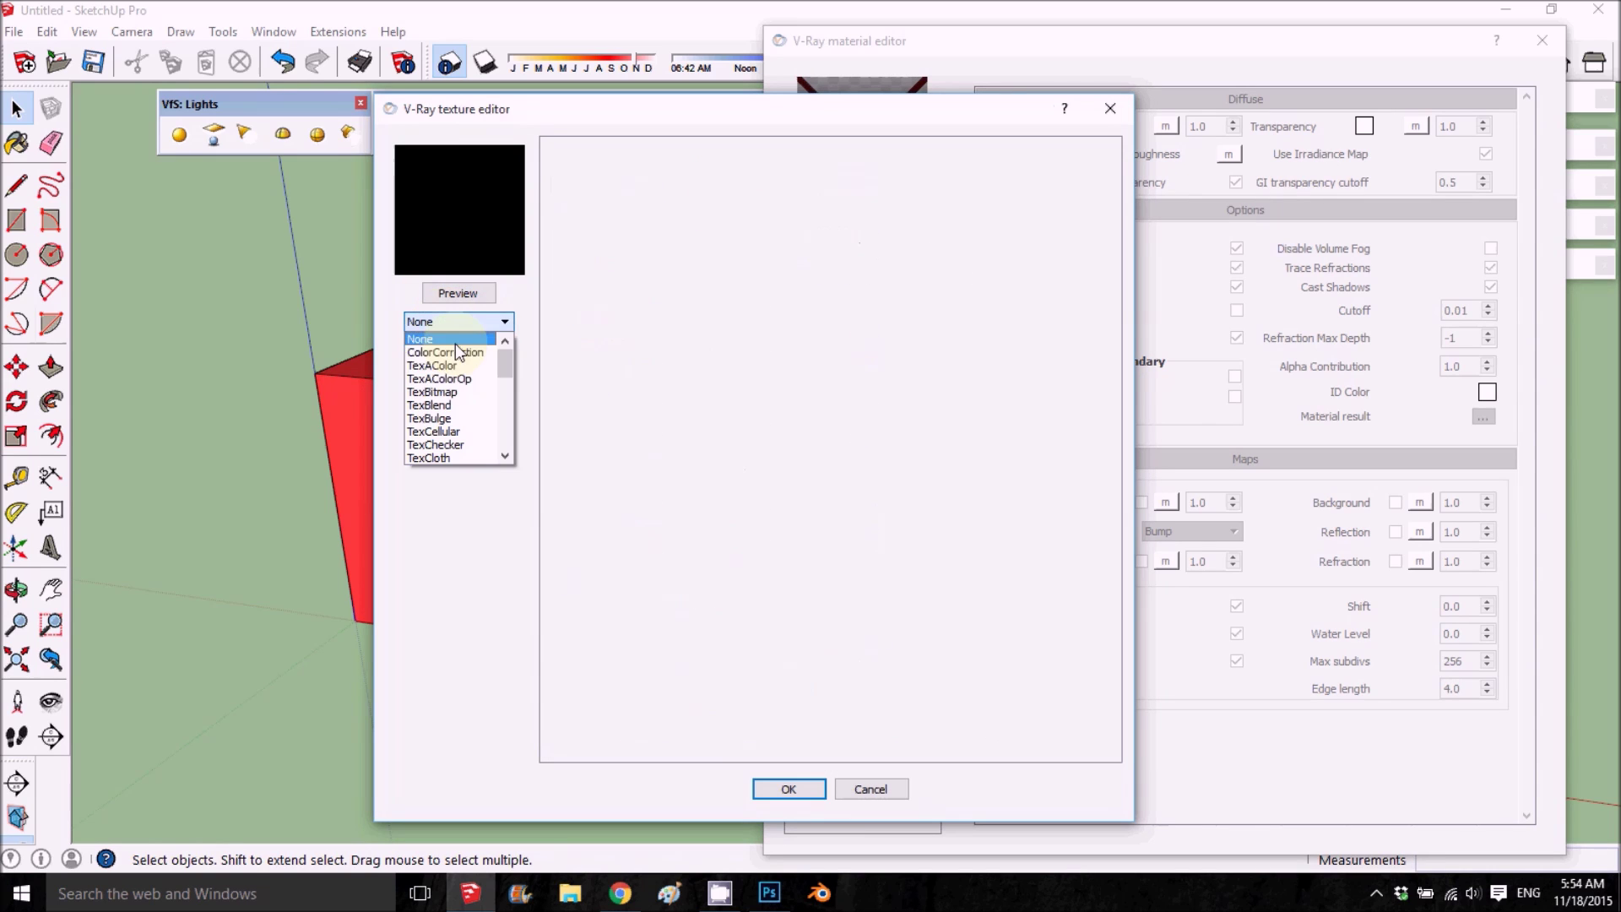
pyautogui.click(449, 372)
pyautogui.click(485, 321)
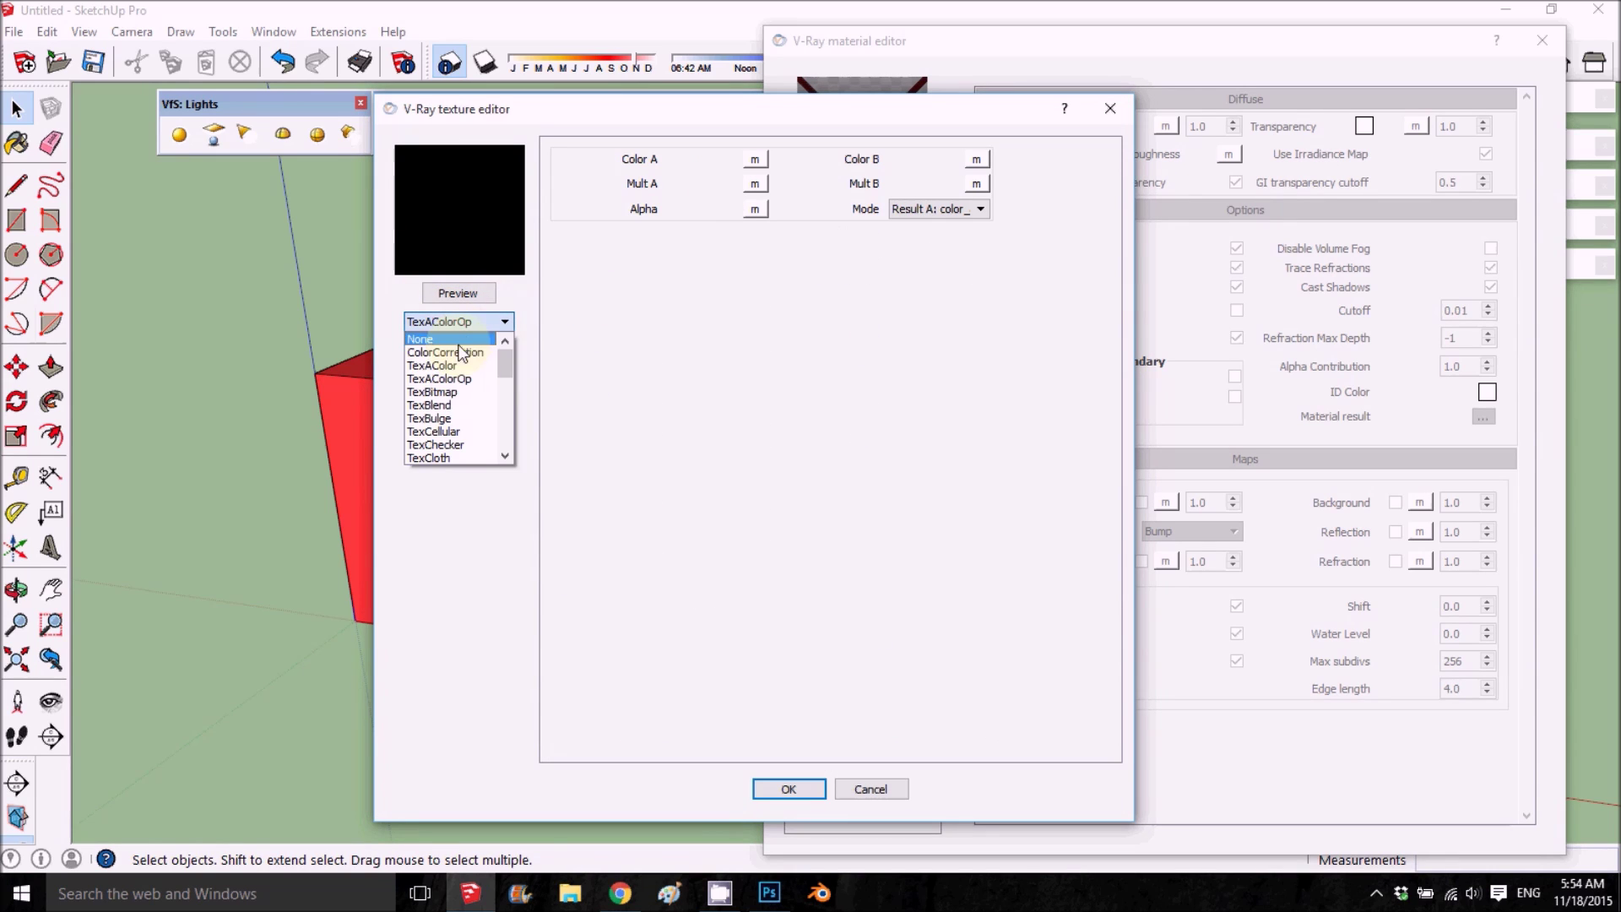
pyautogui.click(456, 361)
pyautogui.click(671, 158)
pyautogui.click(836, 337)
pyautogui.click(820, 332)
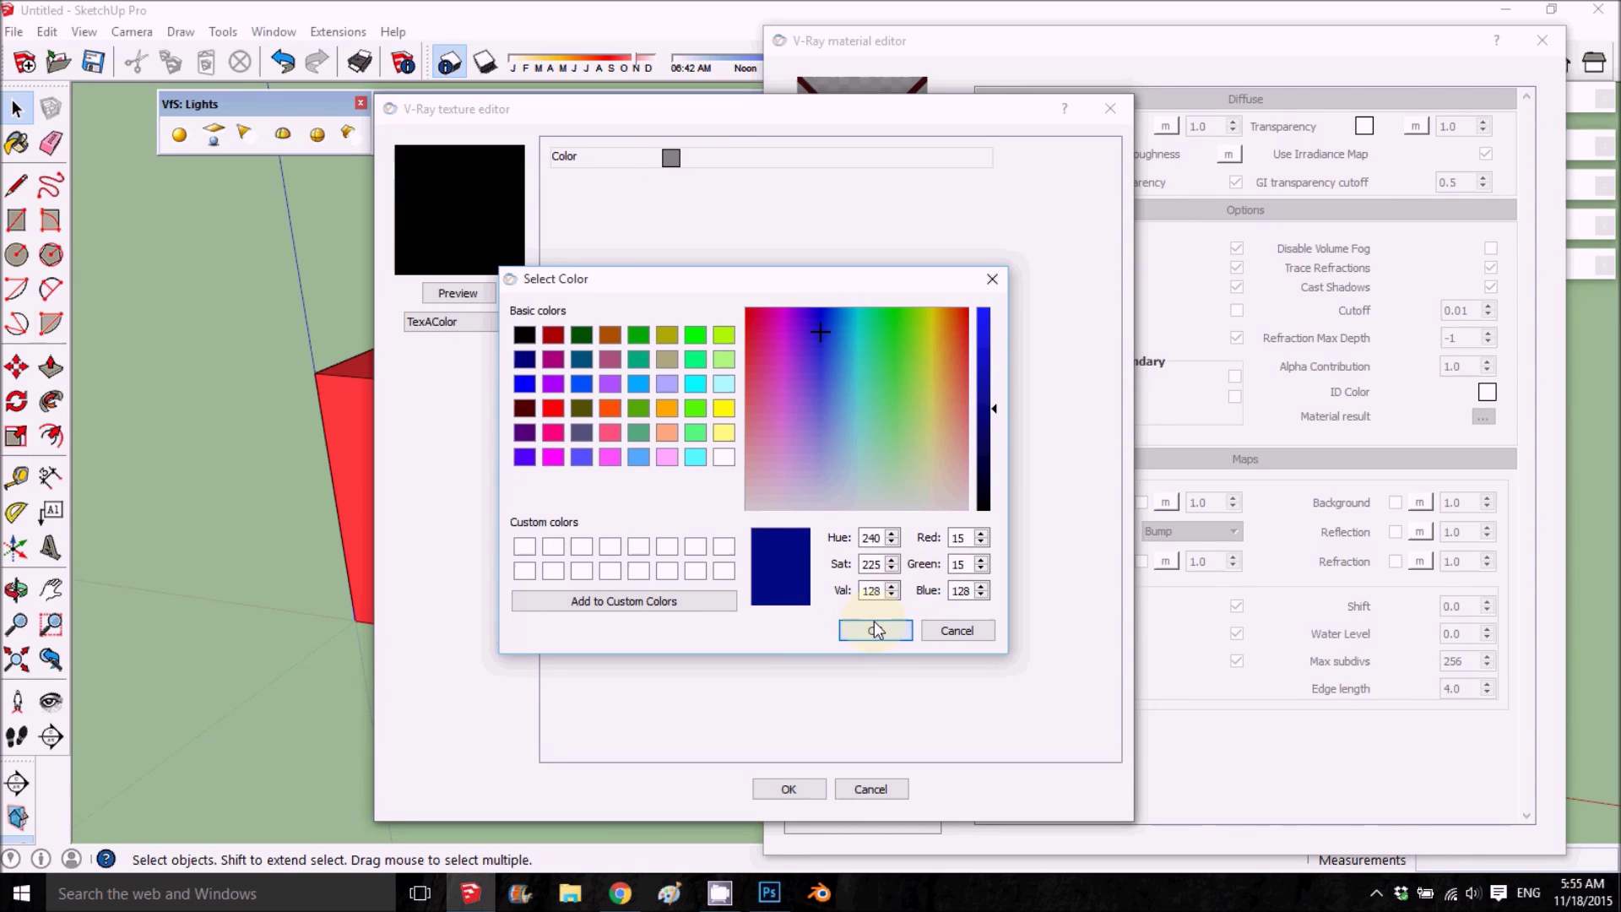
pyautogui.click(874, 629)
pyautogui.click(789, 789)
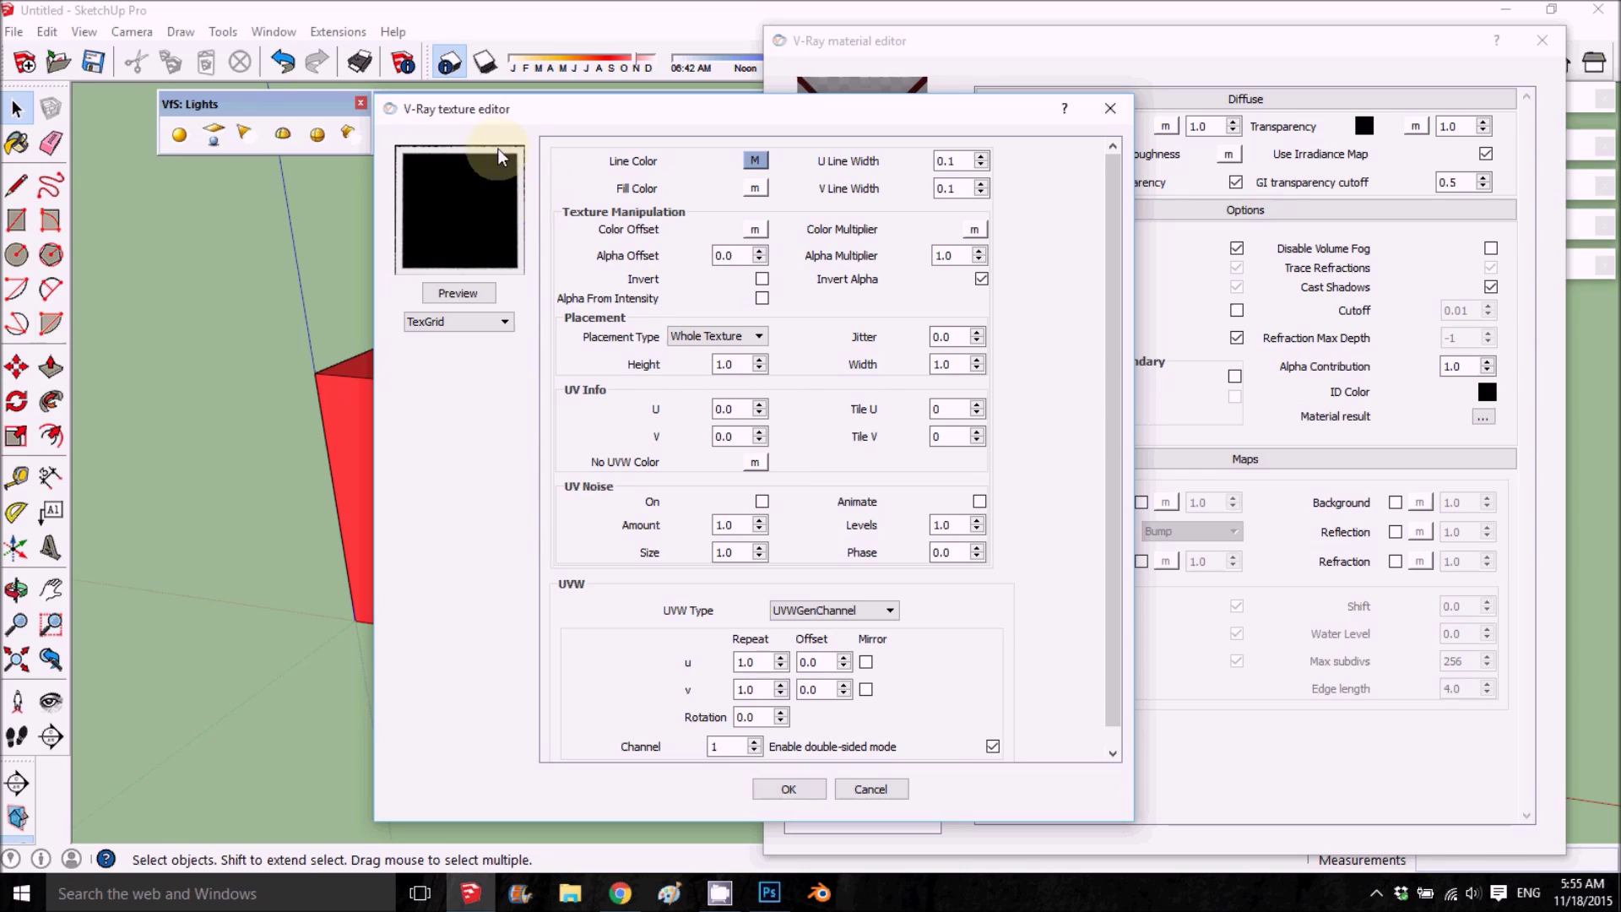
# Give the grid's fill colour a TexAColor texture in bright yellow and update the texture preview.
pyautogui.click(755, 189)
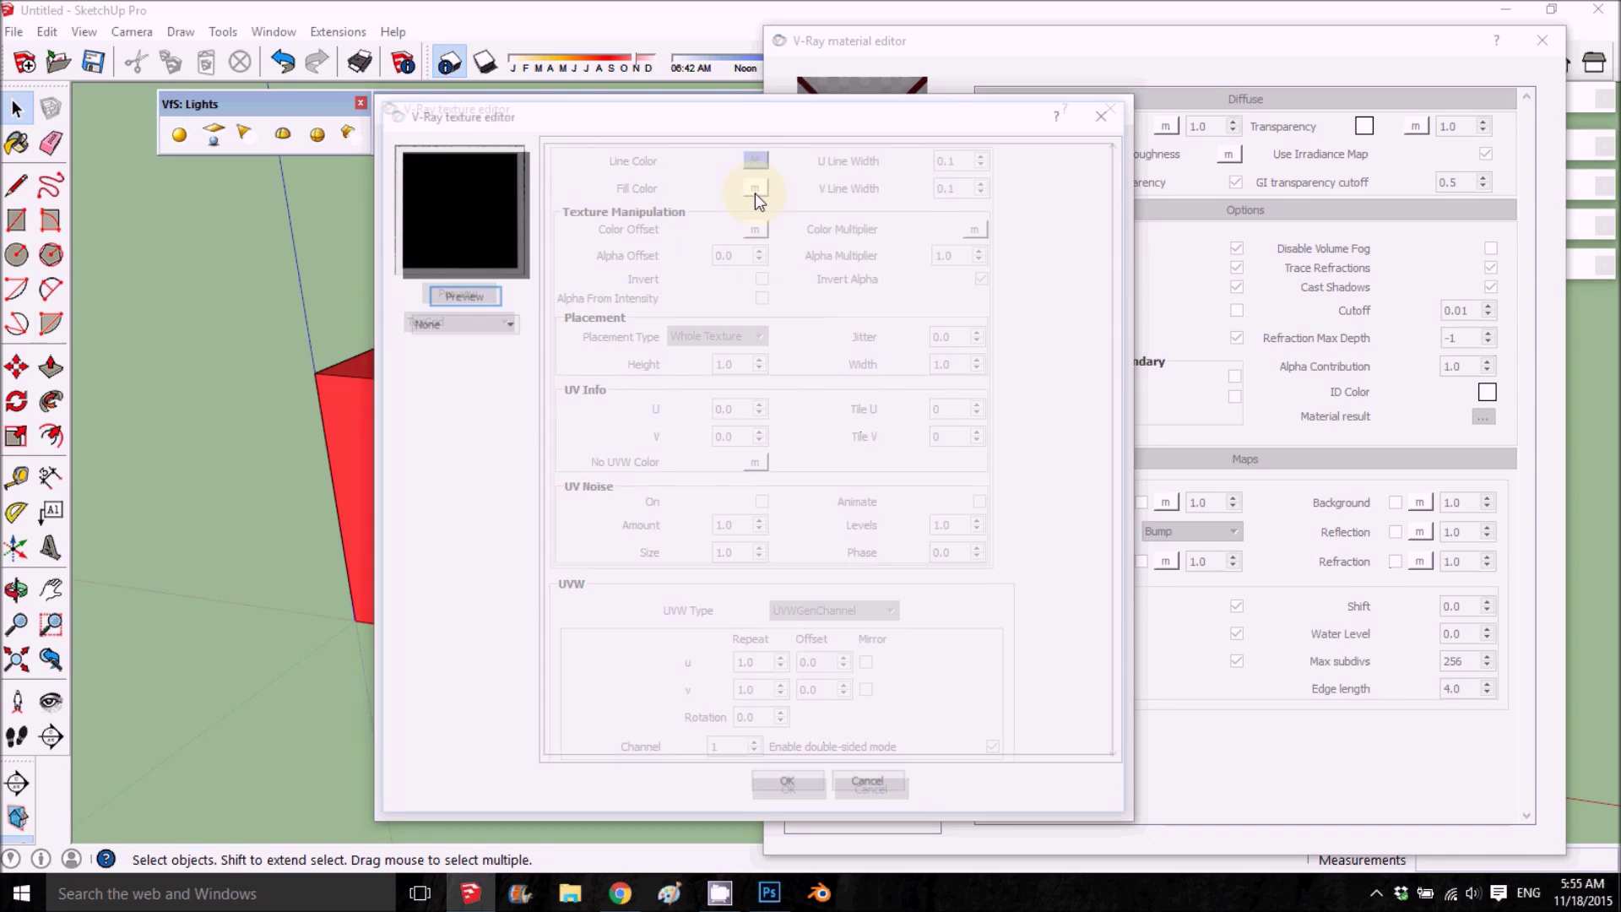
pyautogui.click(470, 322)
pyautogui.click(456, 349)
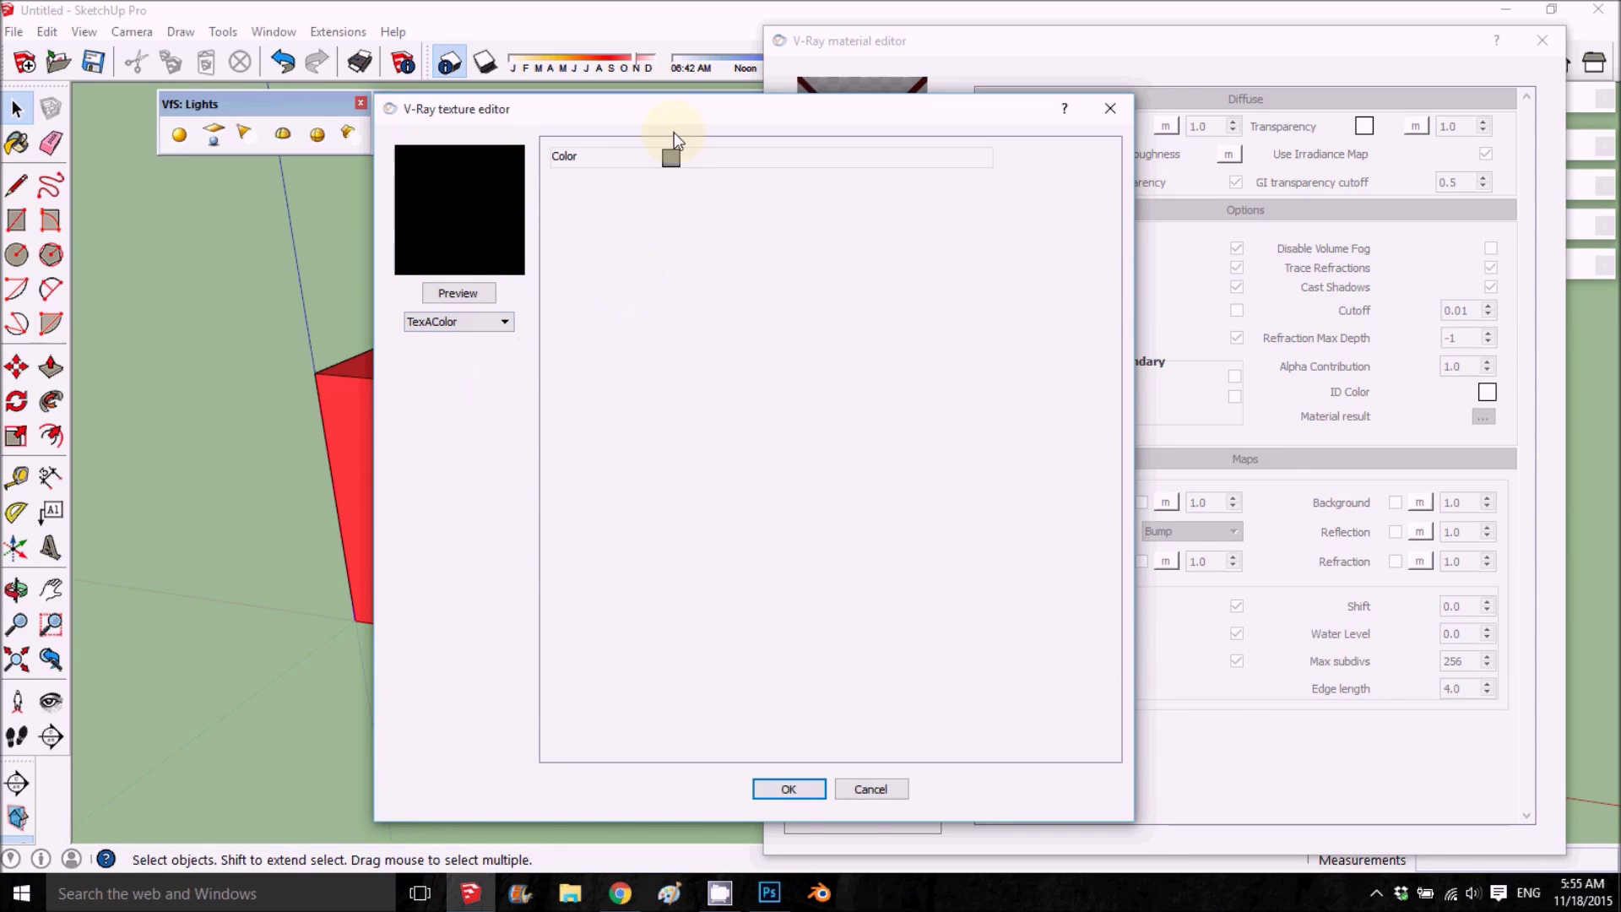
pyautogui.click(671, 157)
pyautogui.click(929, 336)
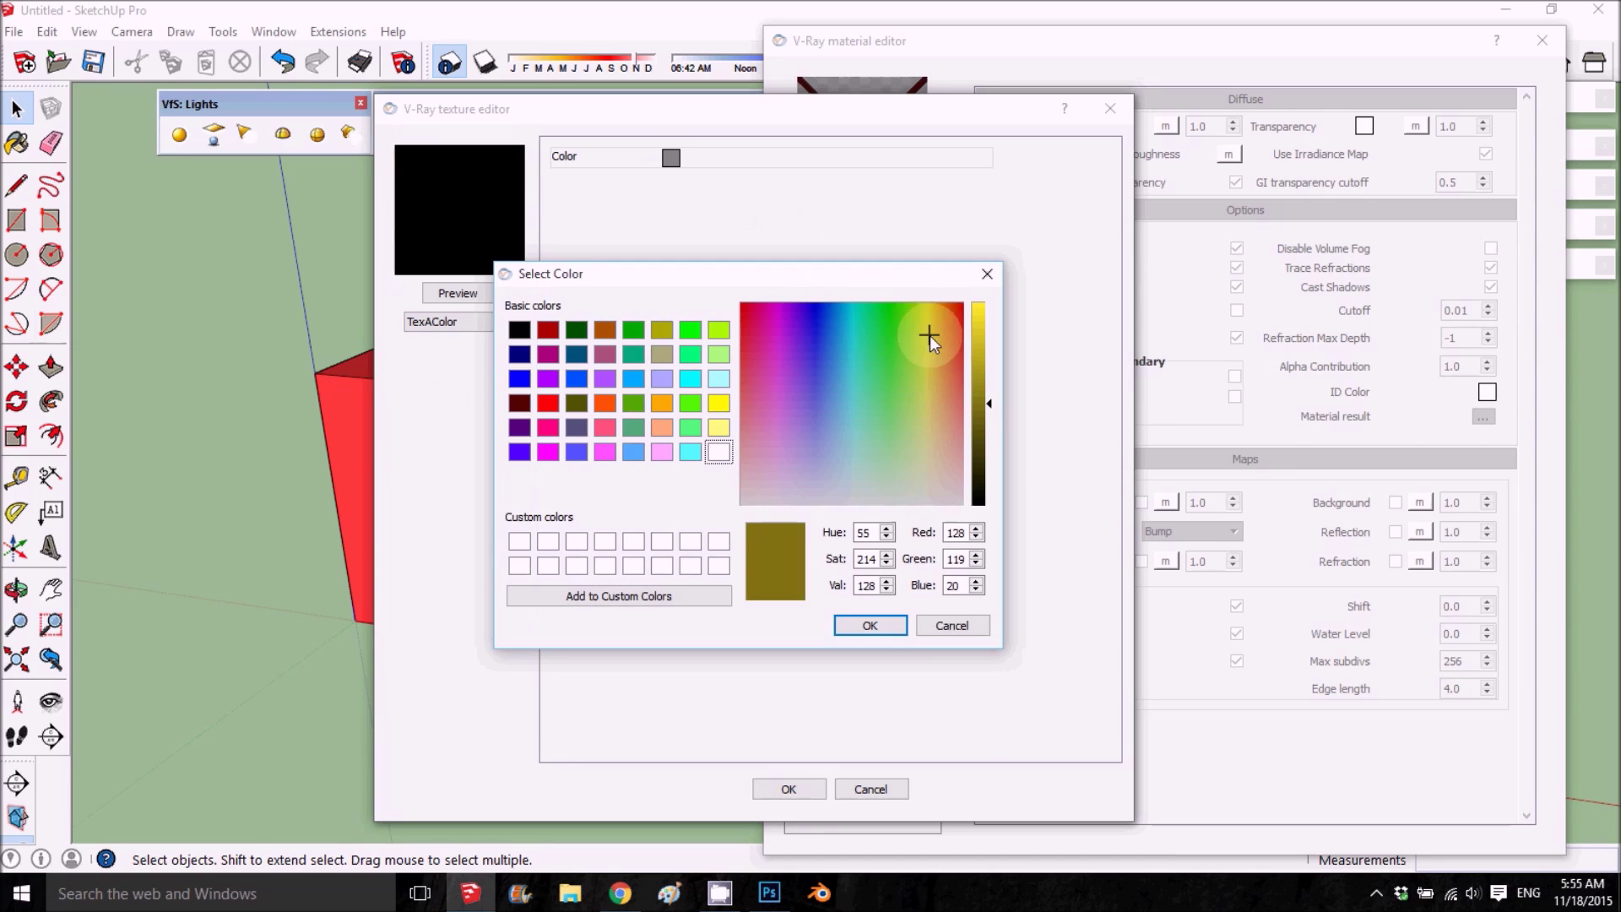
pyautogui.click(978, 305)
pyautogui.click(847, 625)
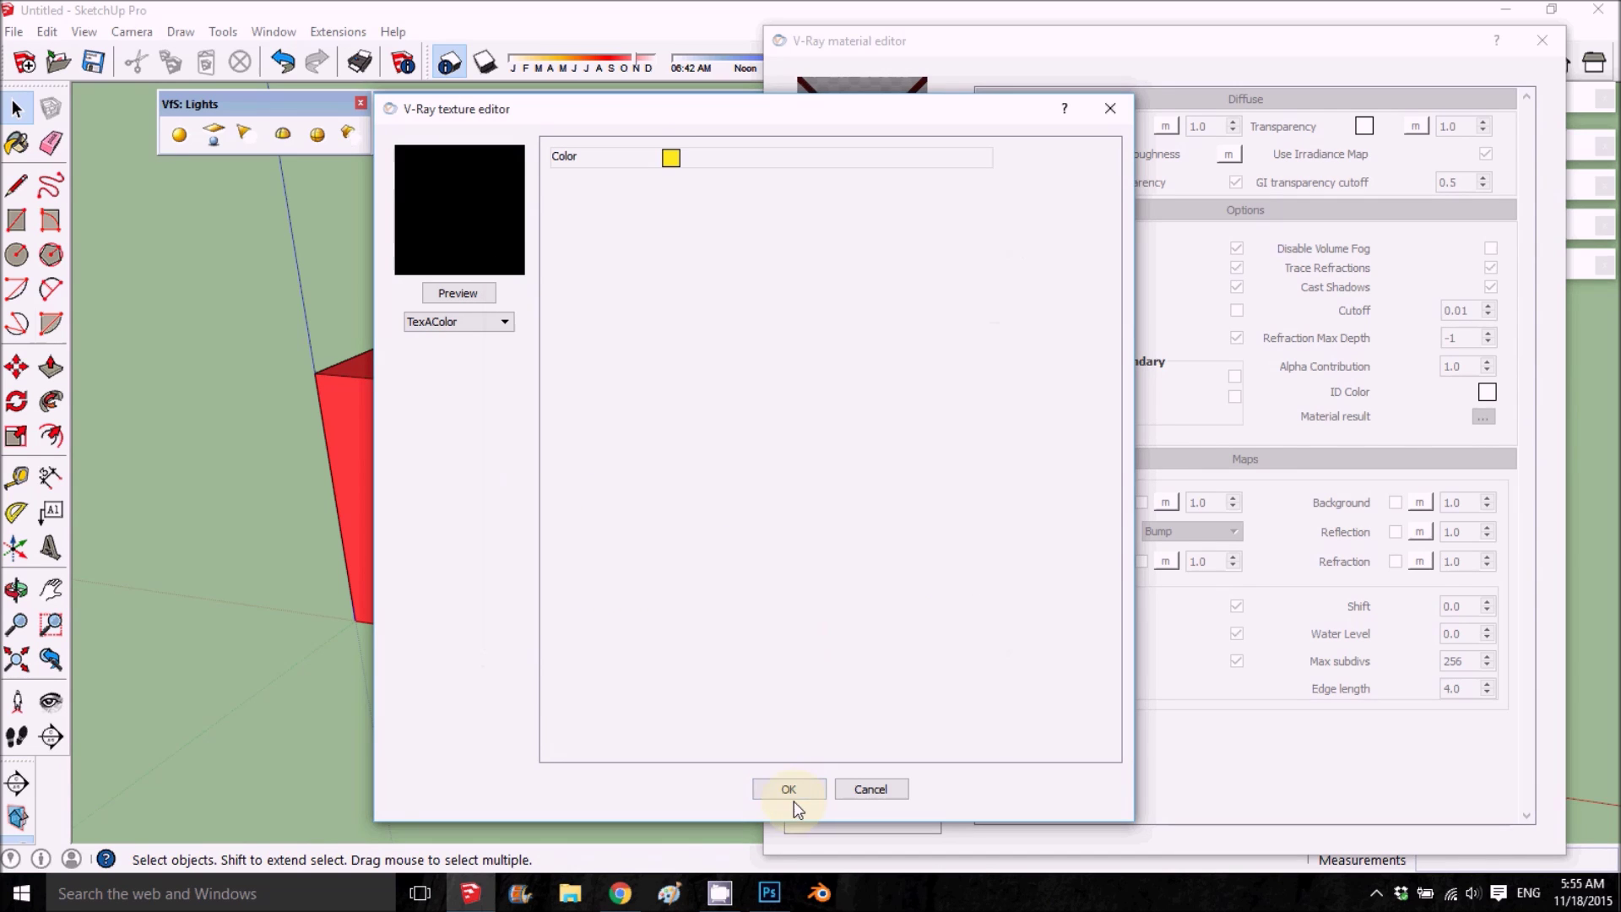
pyautogui.click(789, 789)
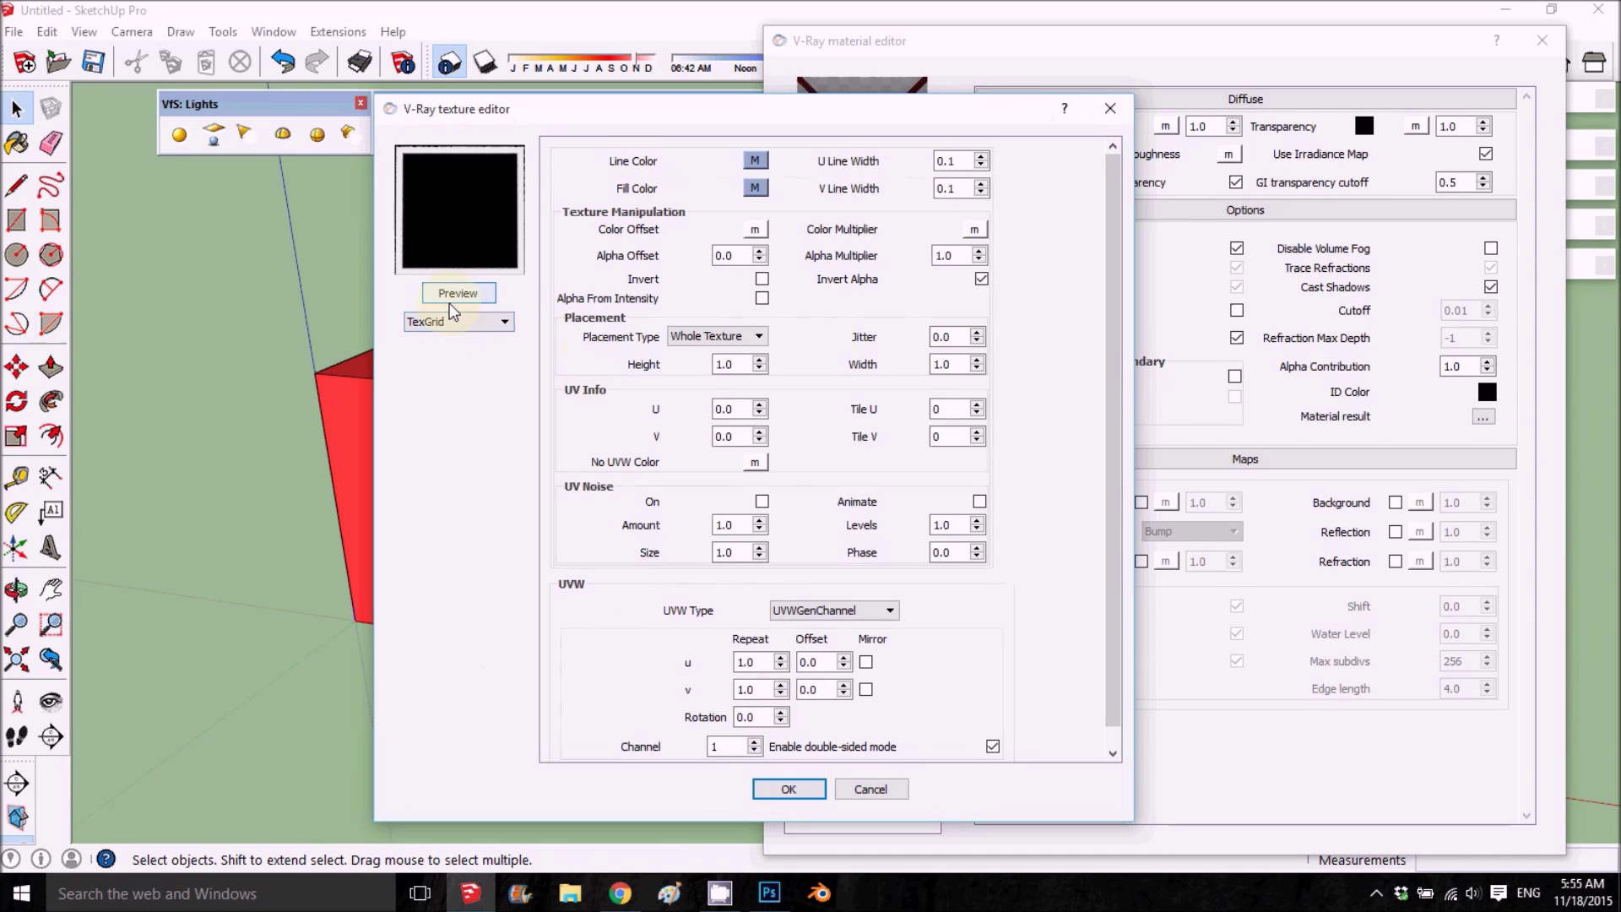
pyautogui.click(453, 299)
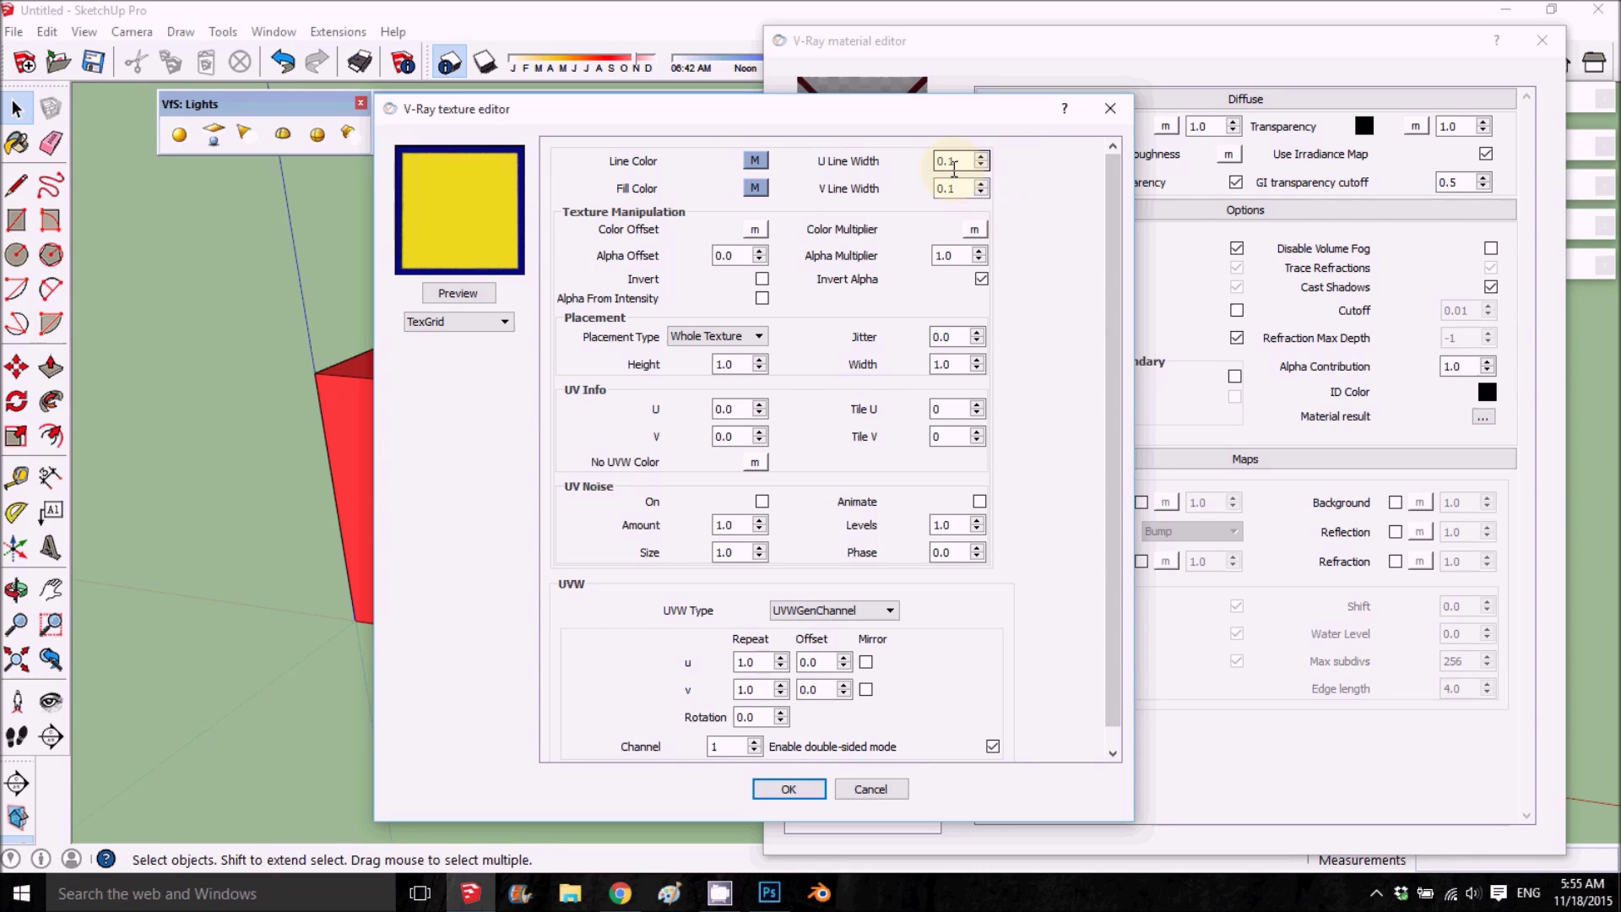
# Try a U line width of 0.55 and a V line width of 0.5, previewing the grid after each change.
pyautogui.moveTo(957, 167); pyautogui.dragTo(942, 167)
pyautogui.write('5')
pyautogui.click(457, 293)
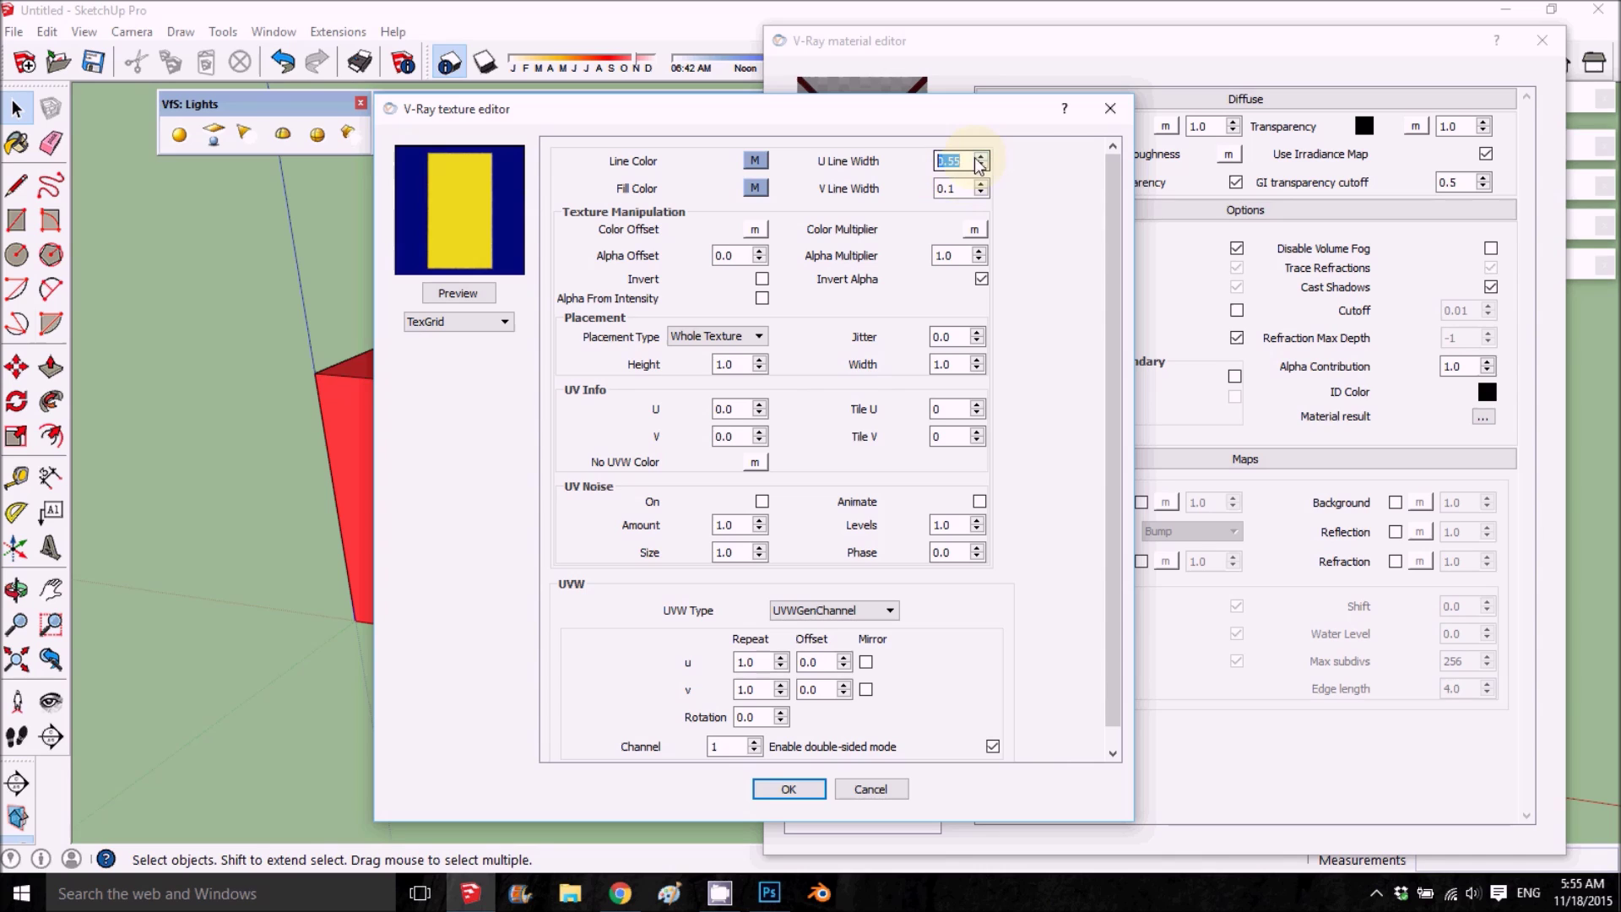
pyautogui.click(955, 189)
pyautogui.moveTo(960, 188); pyautogui.dragTo(910, 201)
pyautogui.write('.5')
pyautogui.click(471, 293)
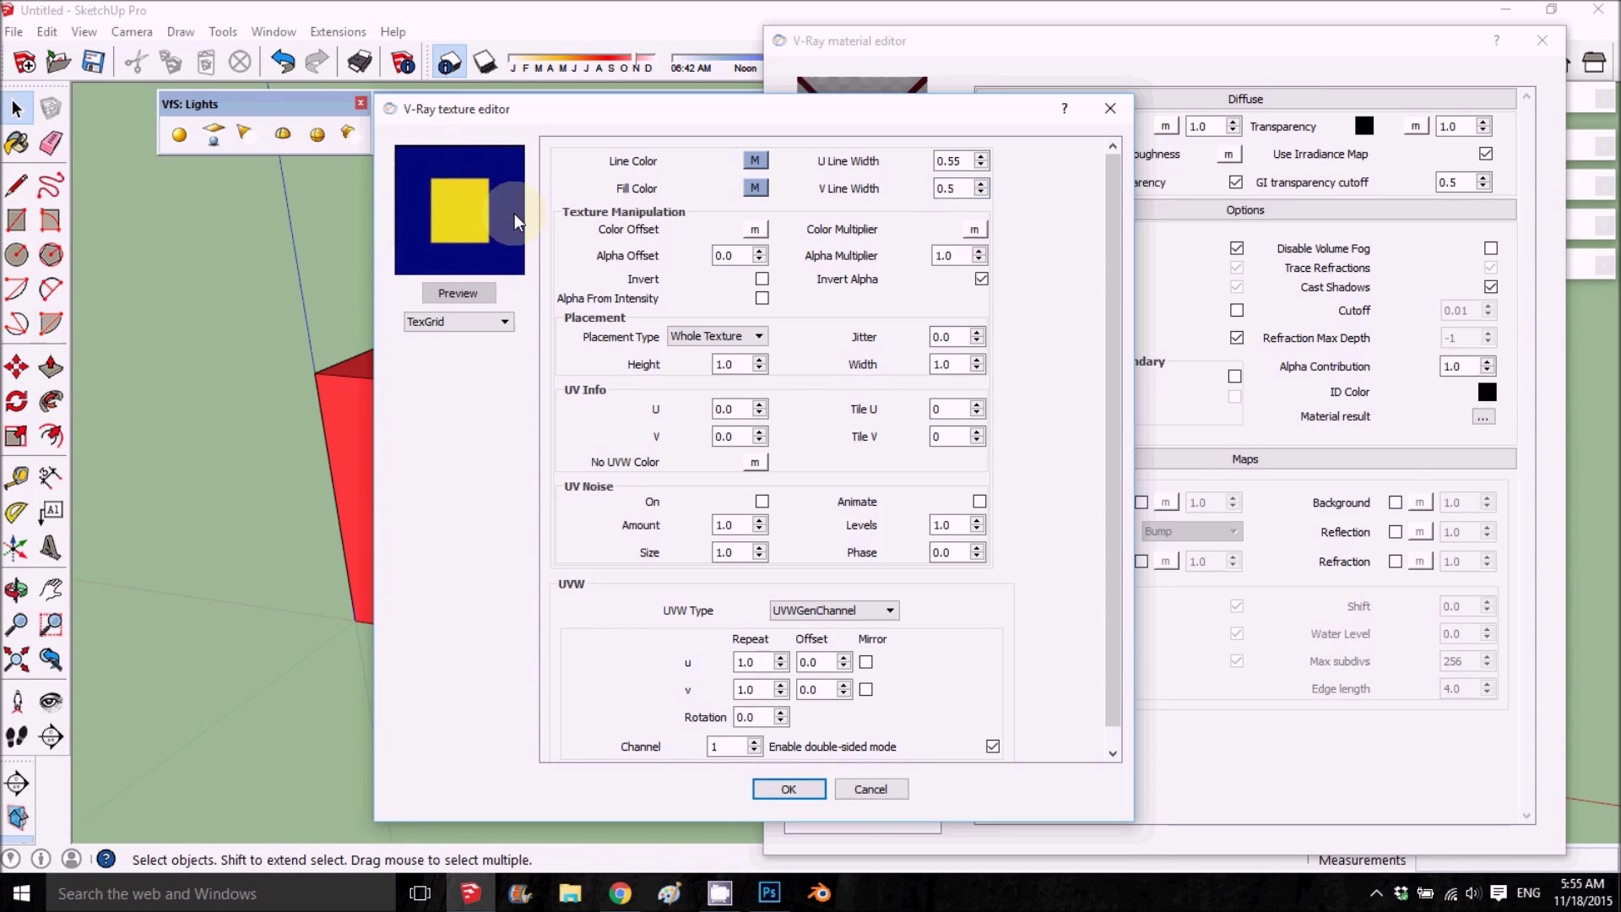
# Set both the V and U line widths to 0.1 and accept the grid texture.
pyautogui.moveTo(964, 190); pyautogui.dragTo(850, 206)
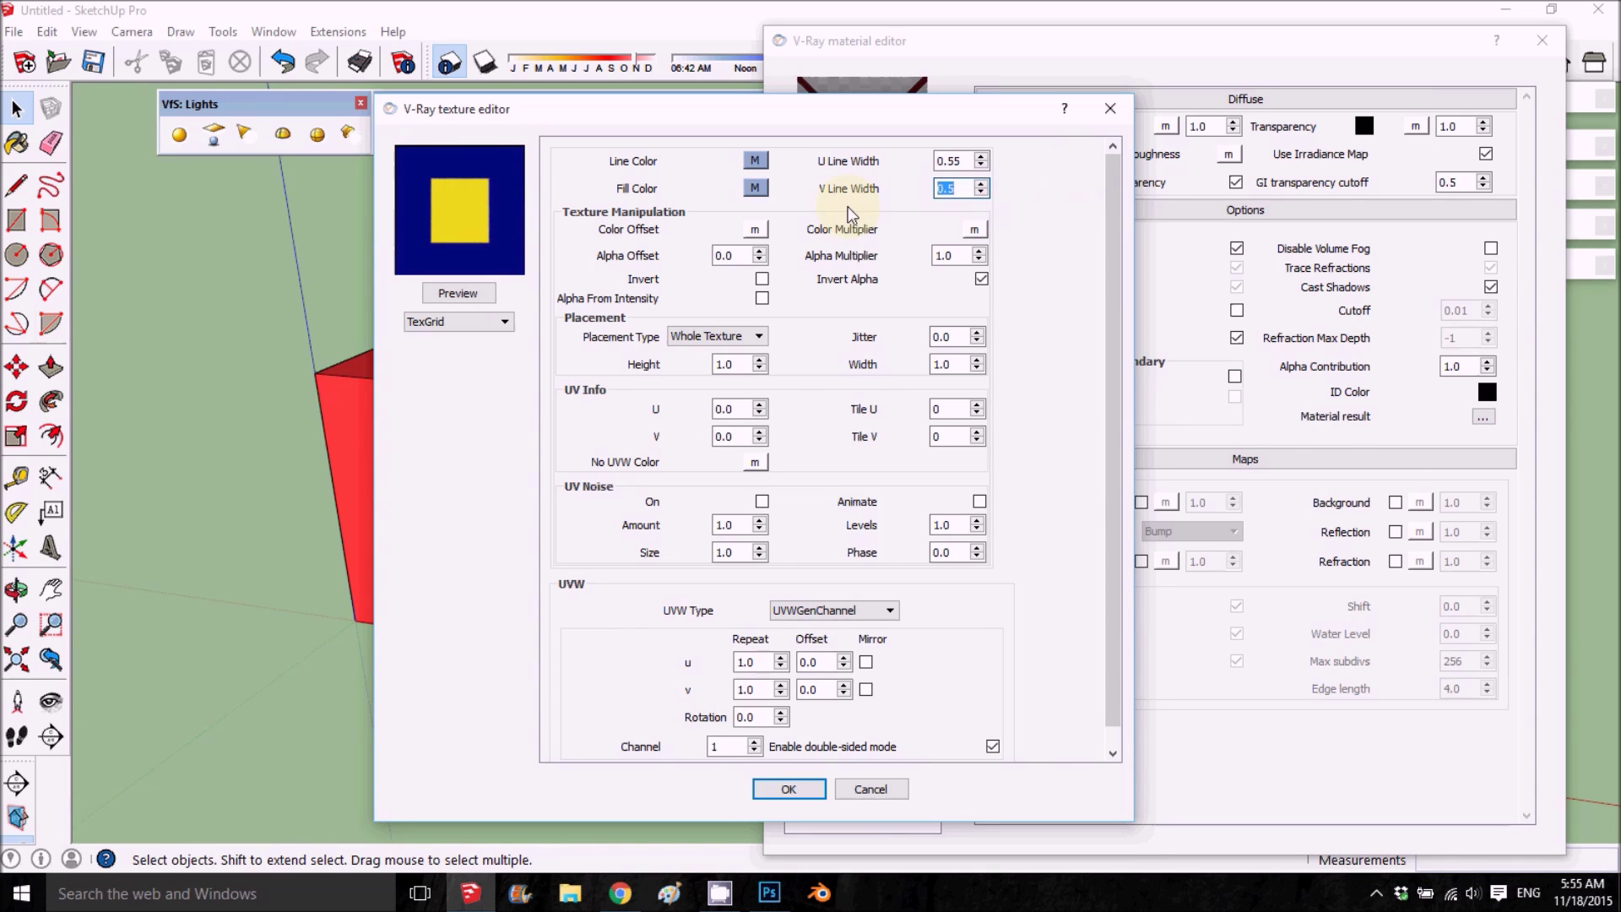
pyautogui.write('0.1')
pyautogui.click(967, 160)
pyautogui.write('.1')
pyautogui.click(809, 793)
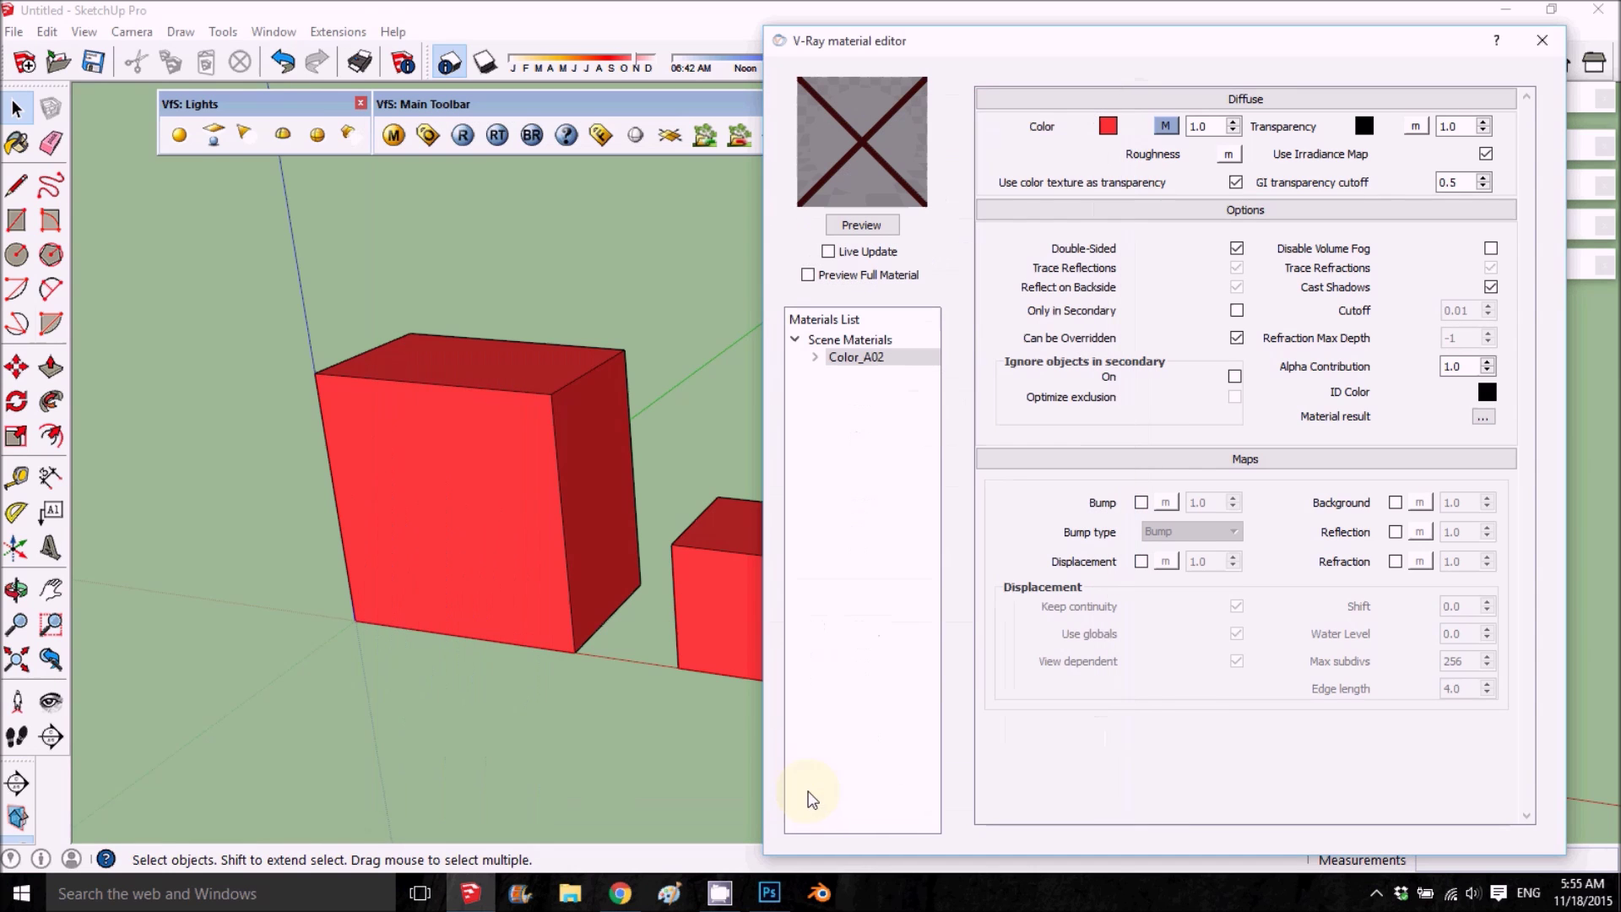
# Render the scene with V-Ray and examine the grid lines on the boxes and the cylinder up close.
pyautogui.click(463, 135)
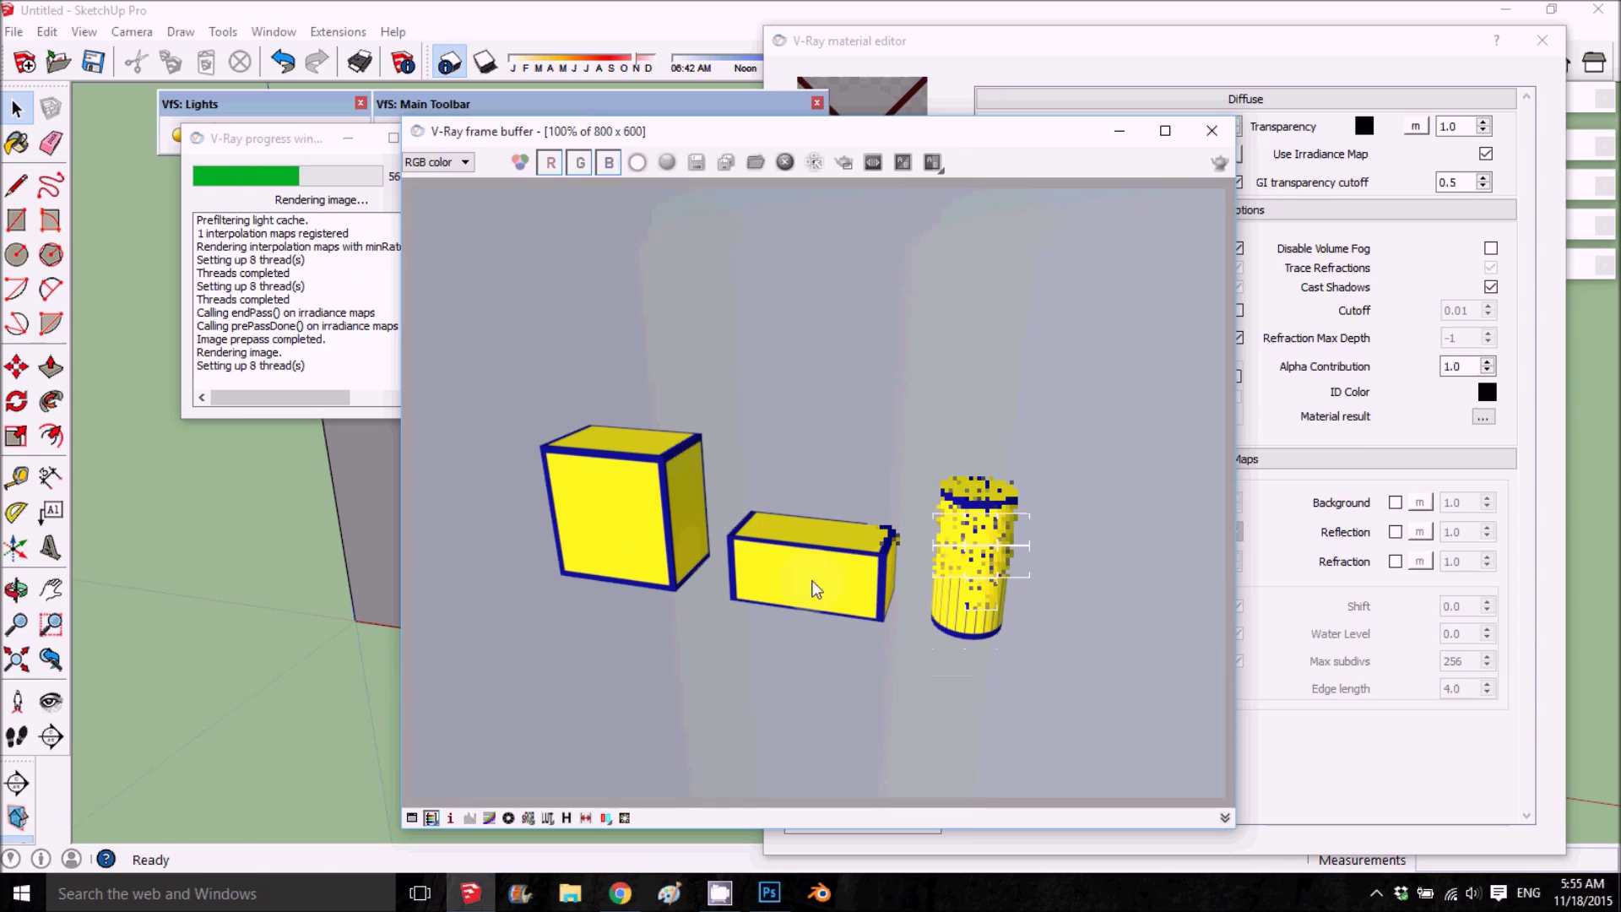
pyautogui.scroll(1, 958, 604)
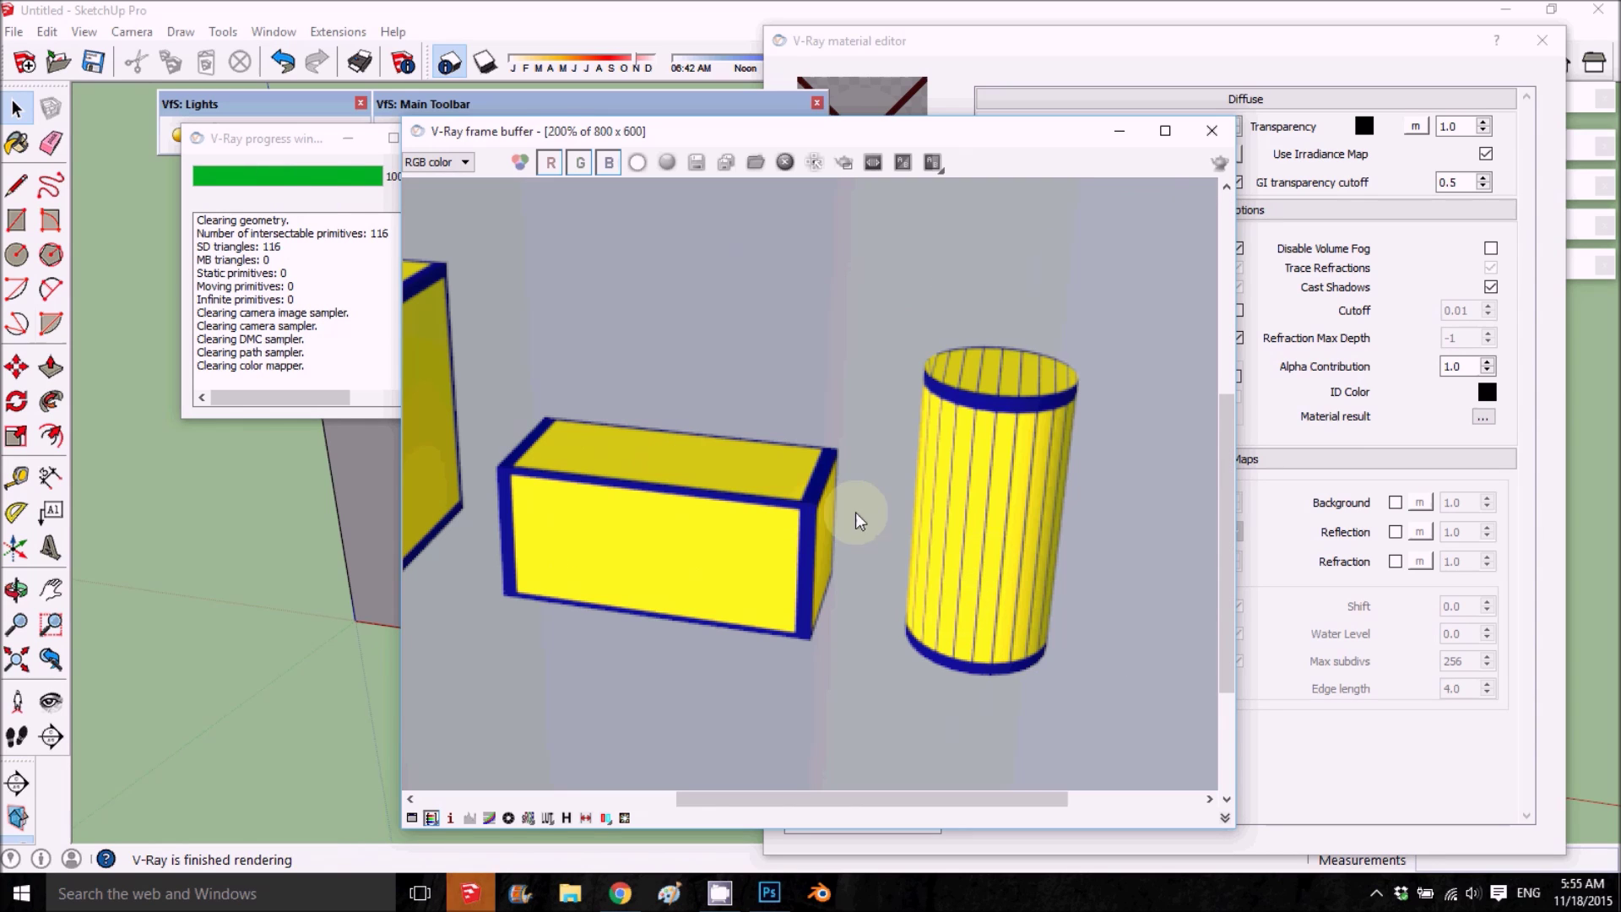
pyautogui.scroll(-1, 773, 504)
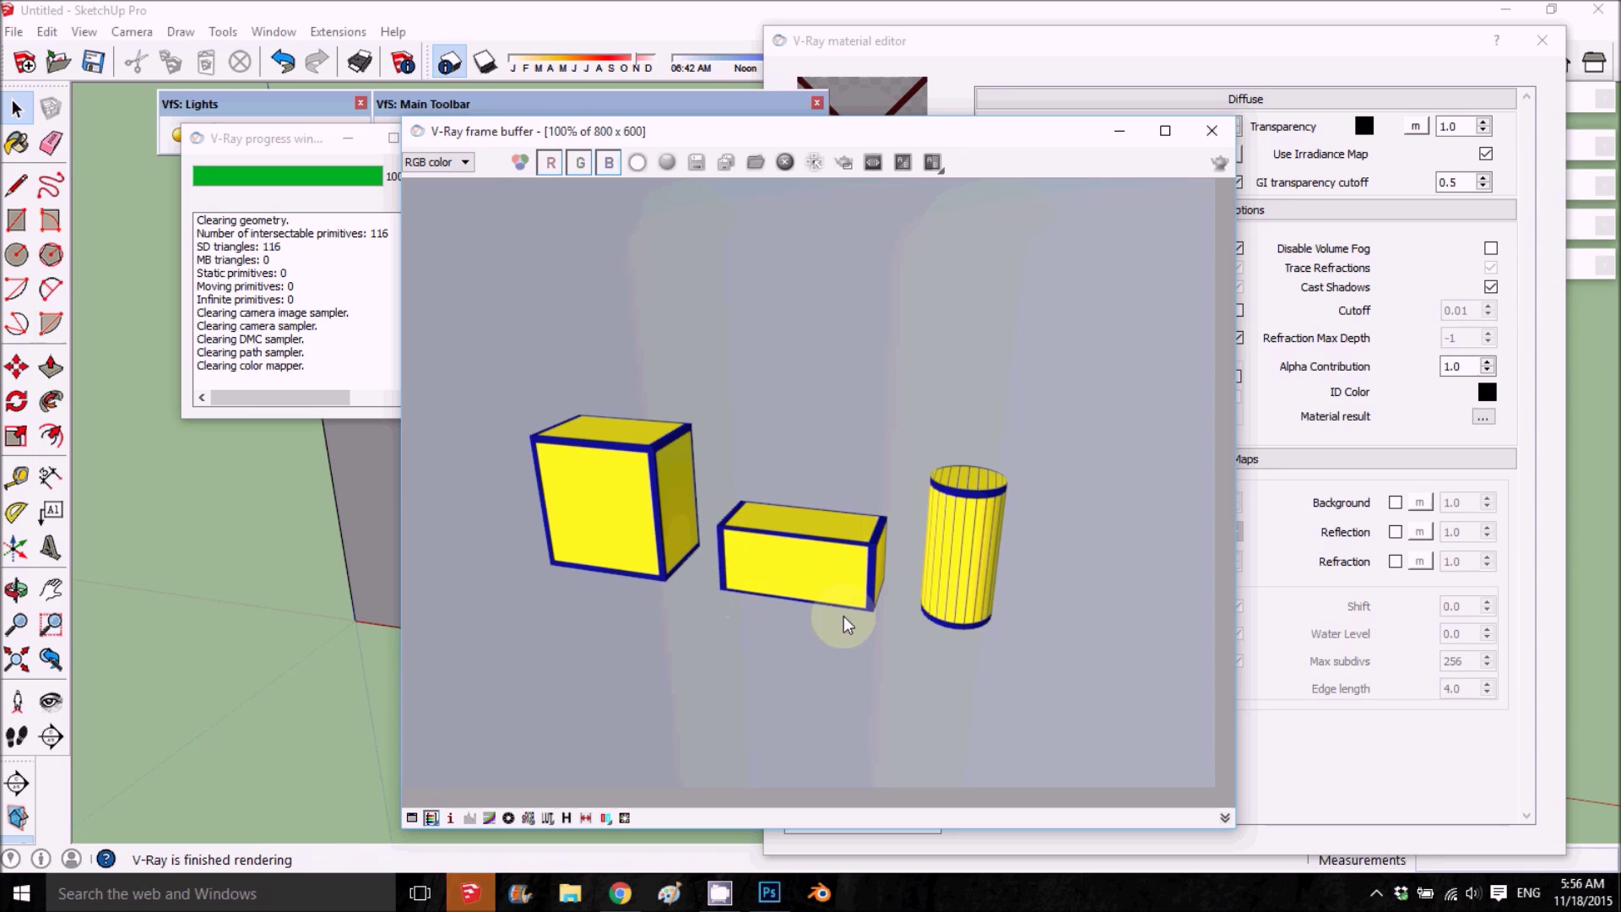
pyautogui.scroll(2, 992, 536)
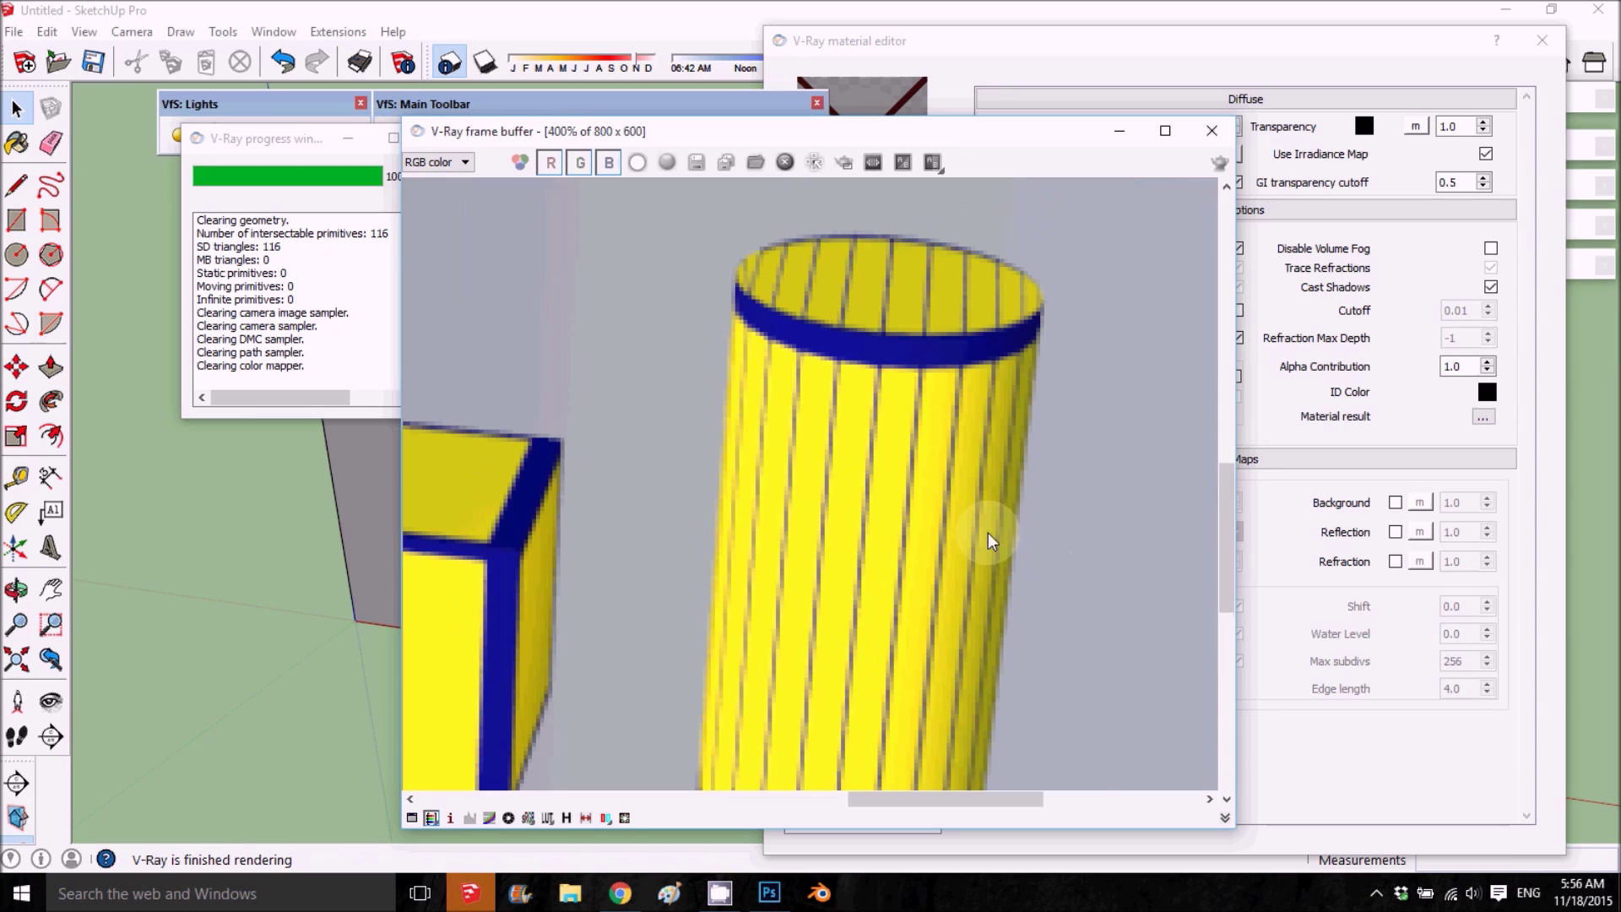
pyautogui.scroll(-1, 929, 390)
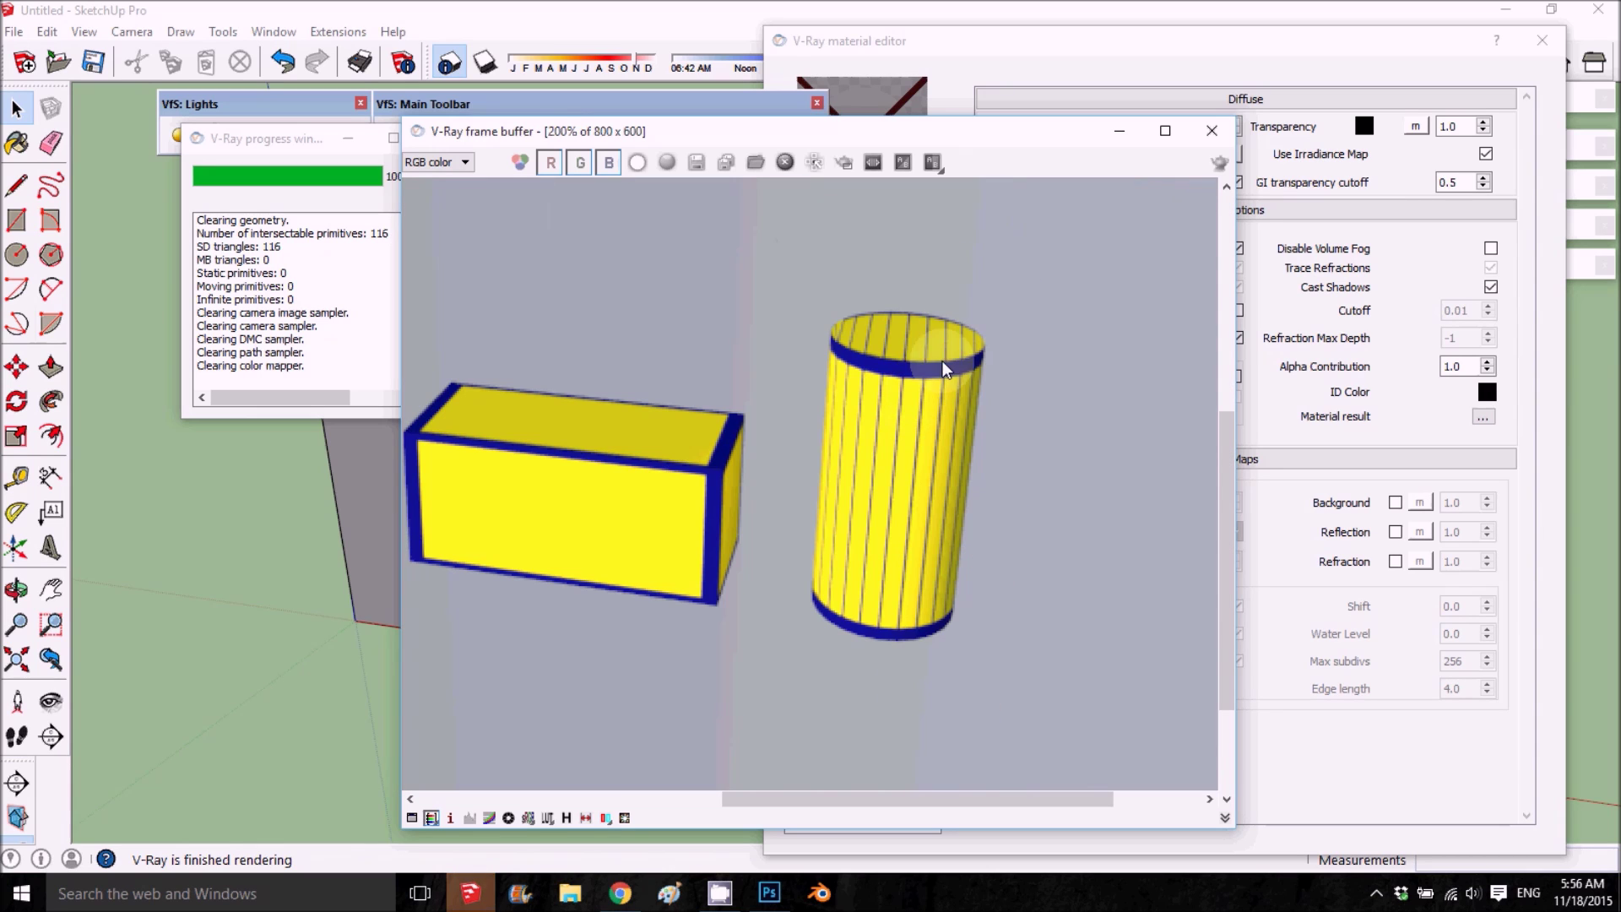
# Minimise the render window, move the material editor off the cylinder, and turn on the display of hidden geometry.
pyautogui.click(1118, 135)
pyautogui.moveTo(971, 41); pyautogui.dragTo(342, 257)
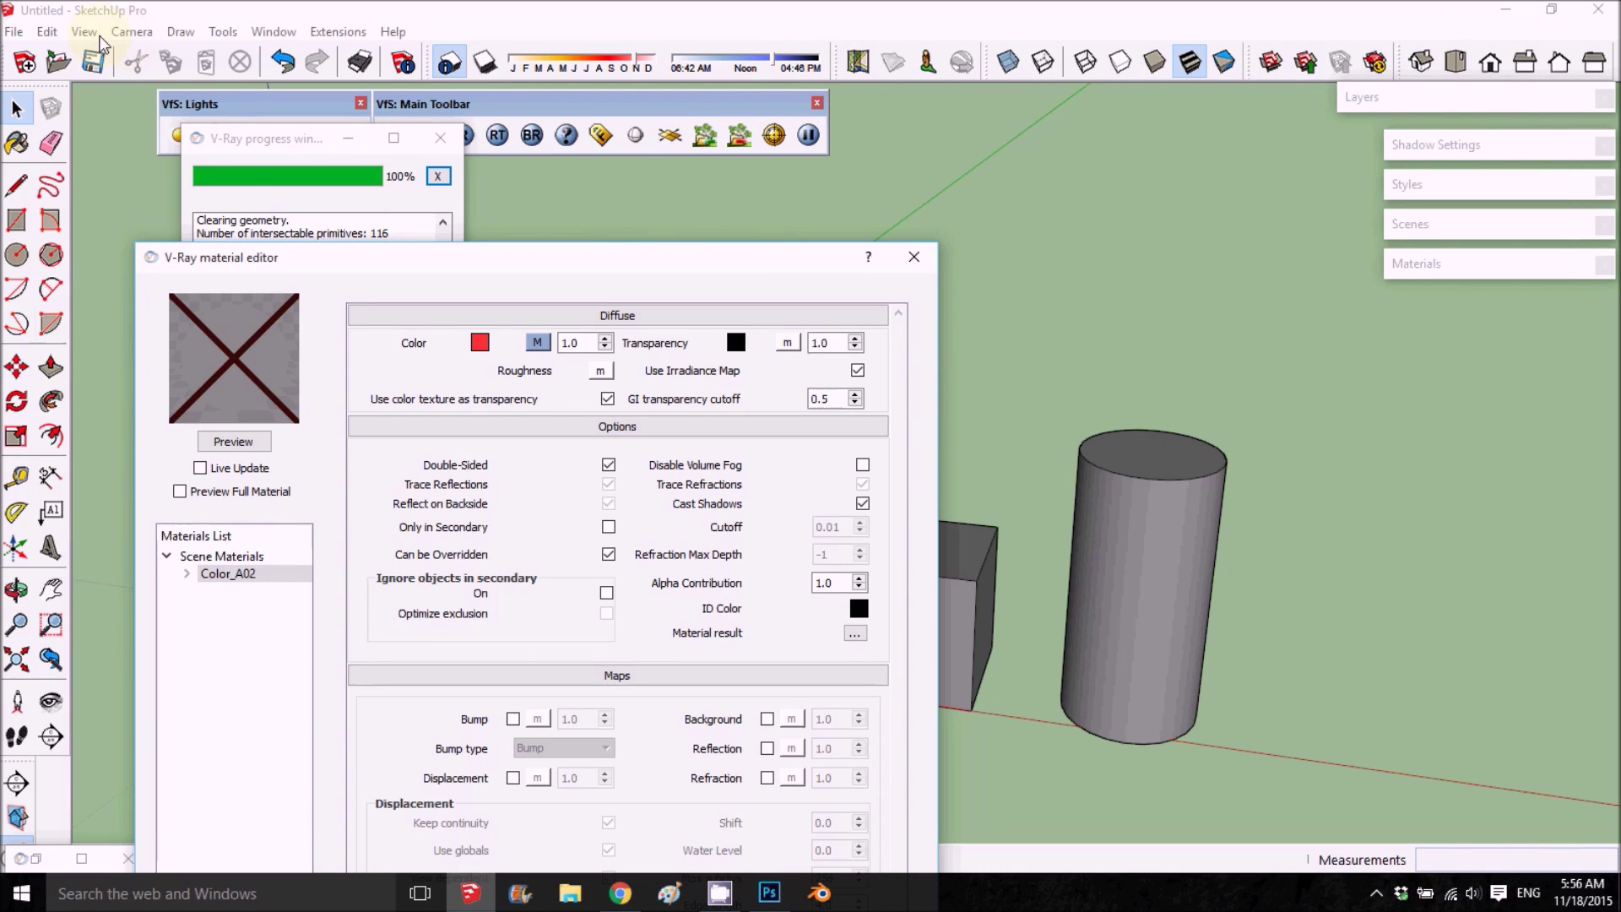
pyautogui.click(85, 32)
pyautogui.click(157, 107)
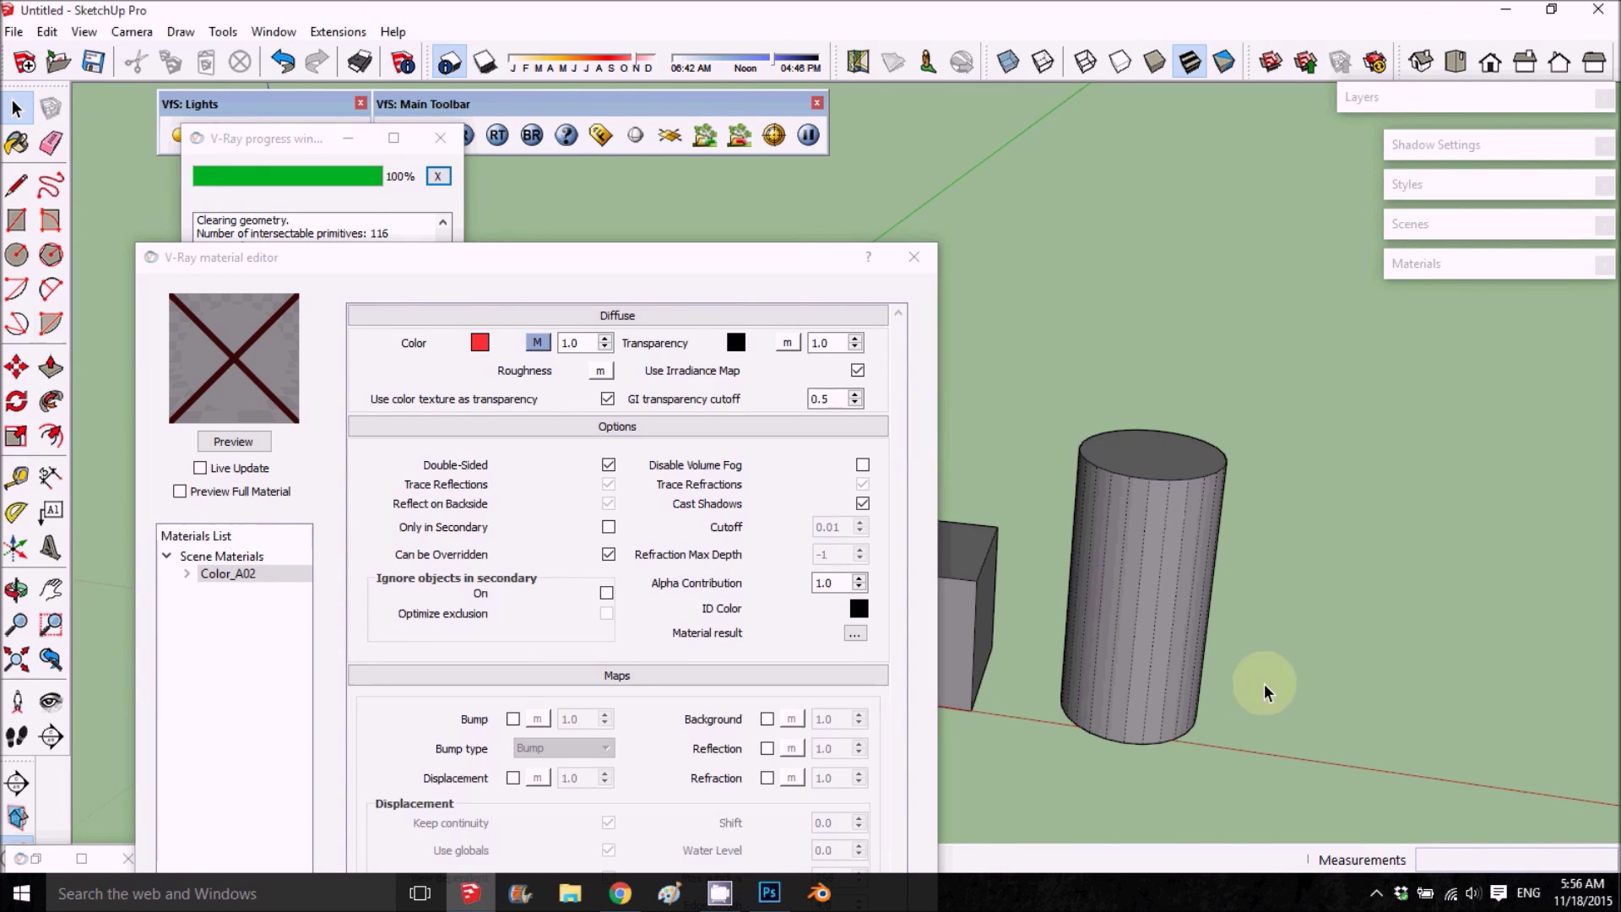
pyautogui.scroll(2, 1159, 650)
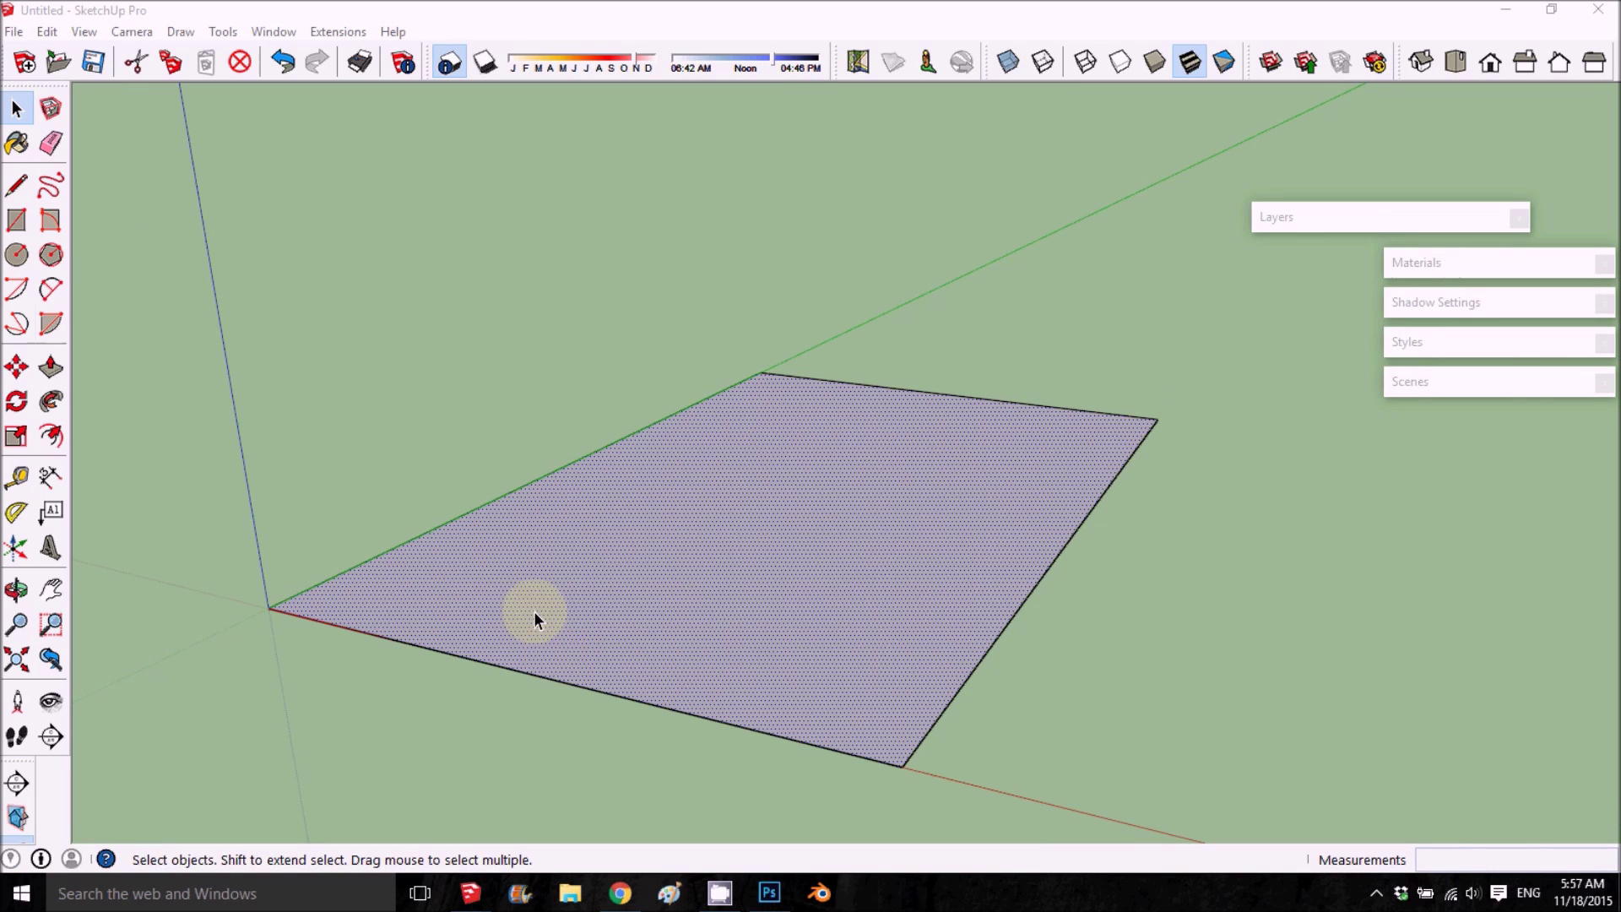
# Paint the rectangular face with the Color_003 material from the Colors collection.
pyautogui.moveTo(632, 492); pyautogui.dragTo(622, 518, button='middle')
pyautogui.moveTo(793, 544); pyautogui.dragTo(707, 557, button='middle')
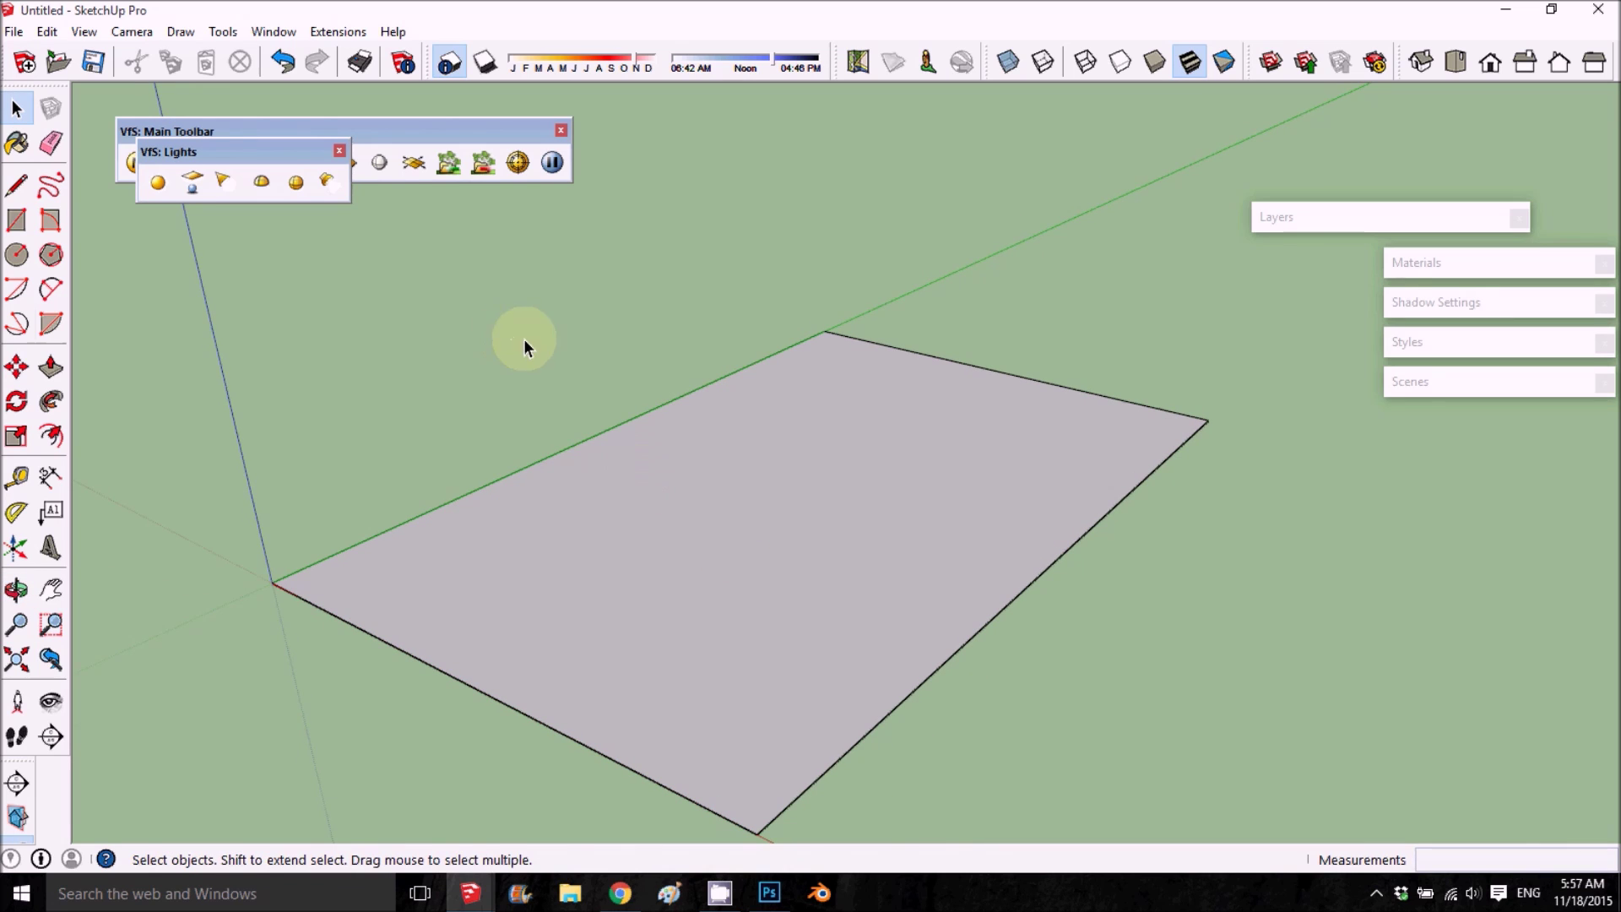
pyautogui.click(1412, 263)
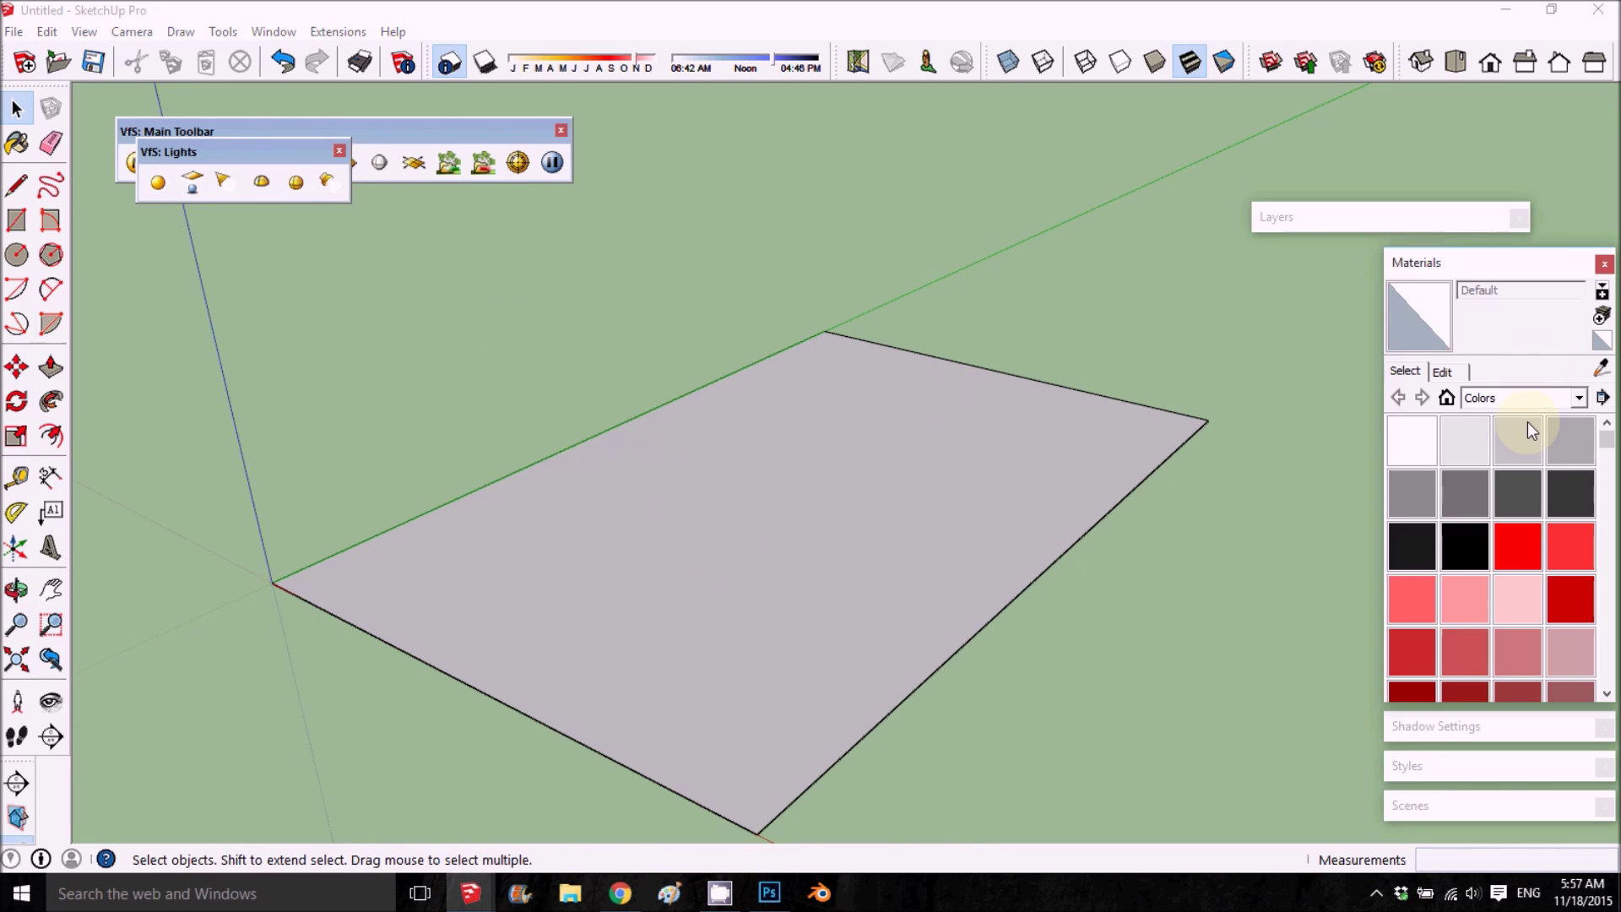
pyautogui.click(1571, 463)
pyautogui.click(935, 507)
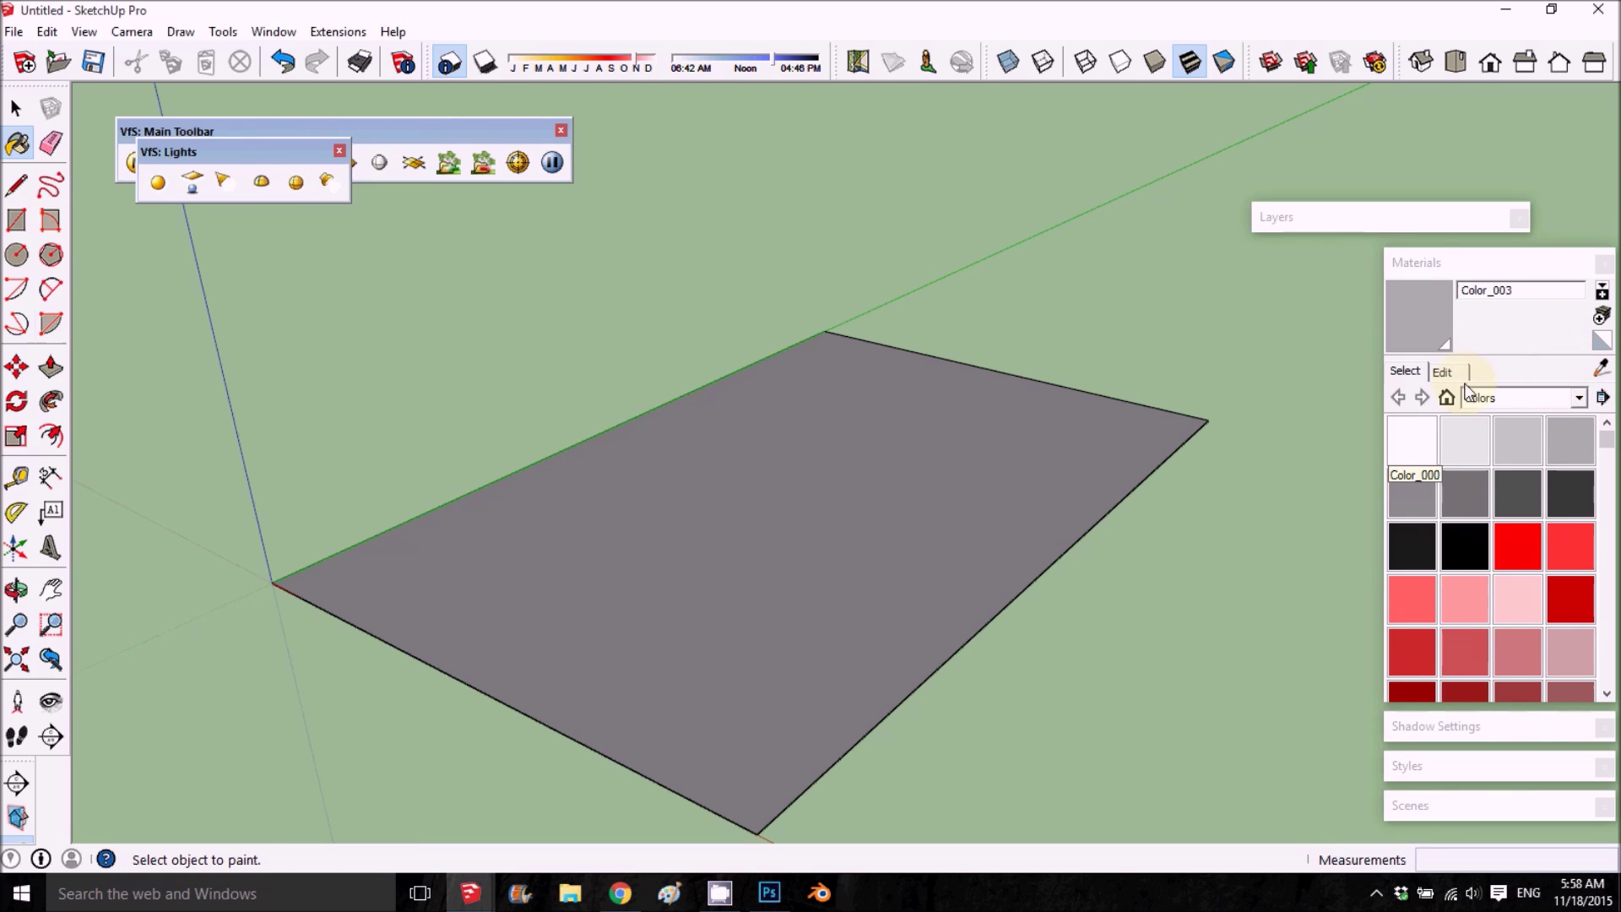
# Apply the marble image 3e648048166dfb8efddeff8f0edd6374.jpg from the marbel folder as the Color_003 material's texture.
pyautogui.click(1442, 372)
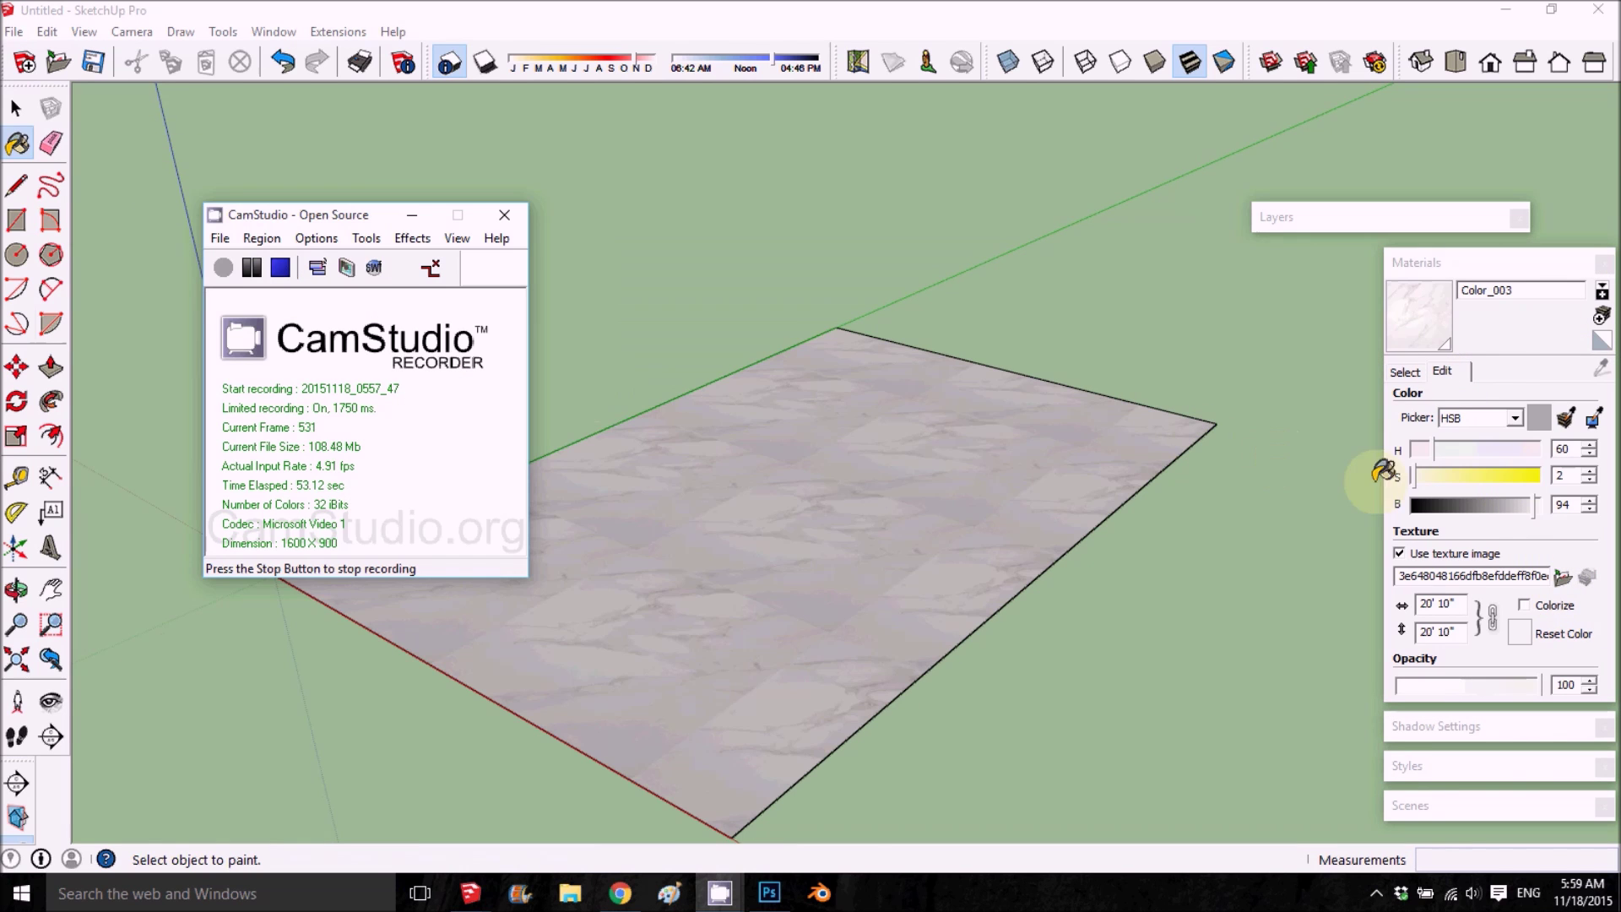
pyautogui.click(1564, 577)
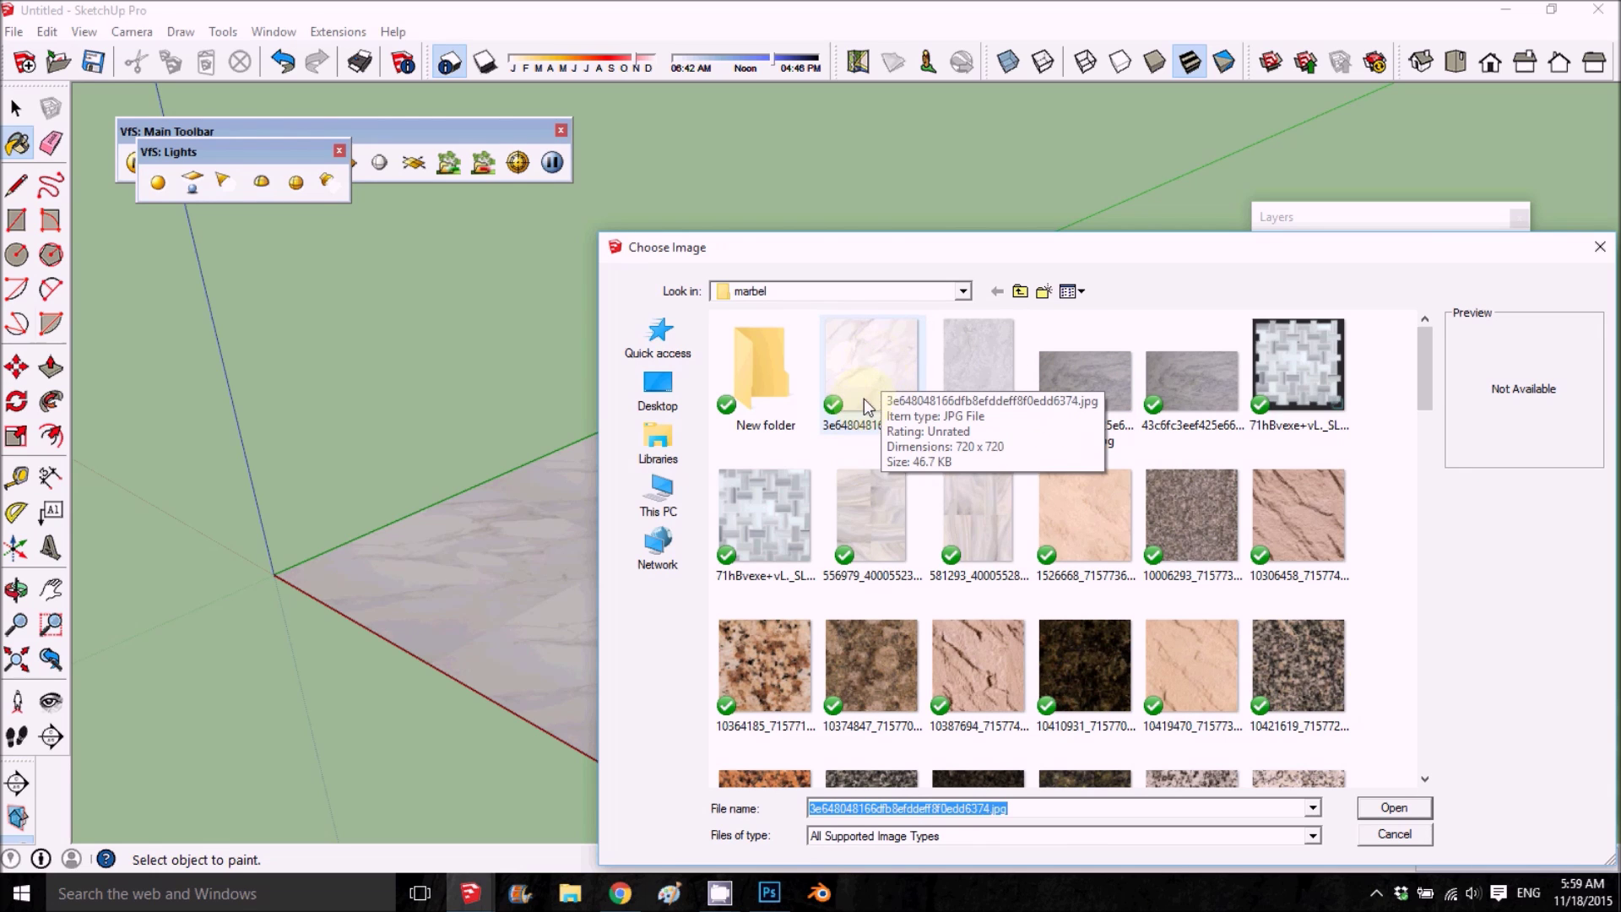
pyautogui.click(1395, 808)
pyautogui.moveTo(777, 566); pyautogui.dragTo(756, 581, button='middle')
pyautogui.scroll(1, 571, 819)
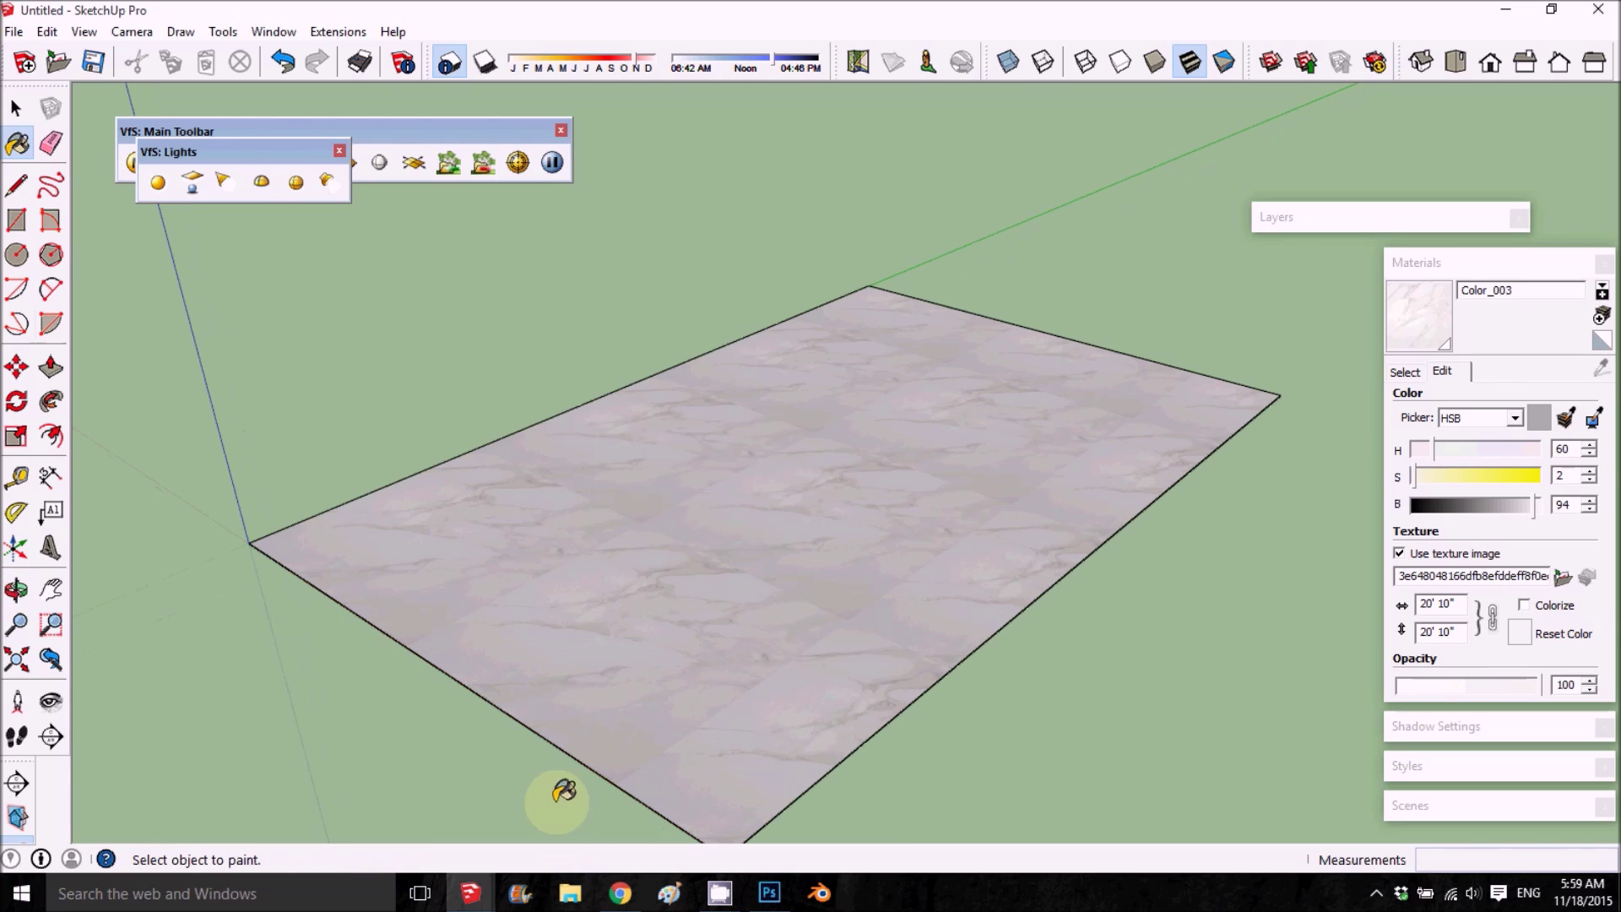
# Open the V-Ray material editor and select the Color_003 material, dismissing its layer creation options.
pyautogui.click(391, 129)
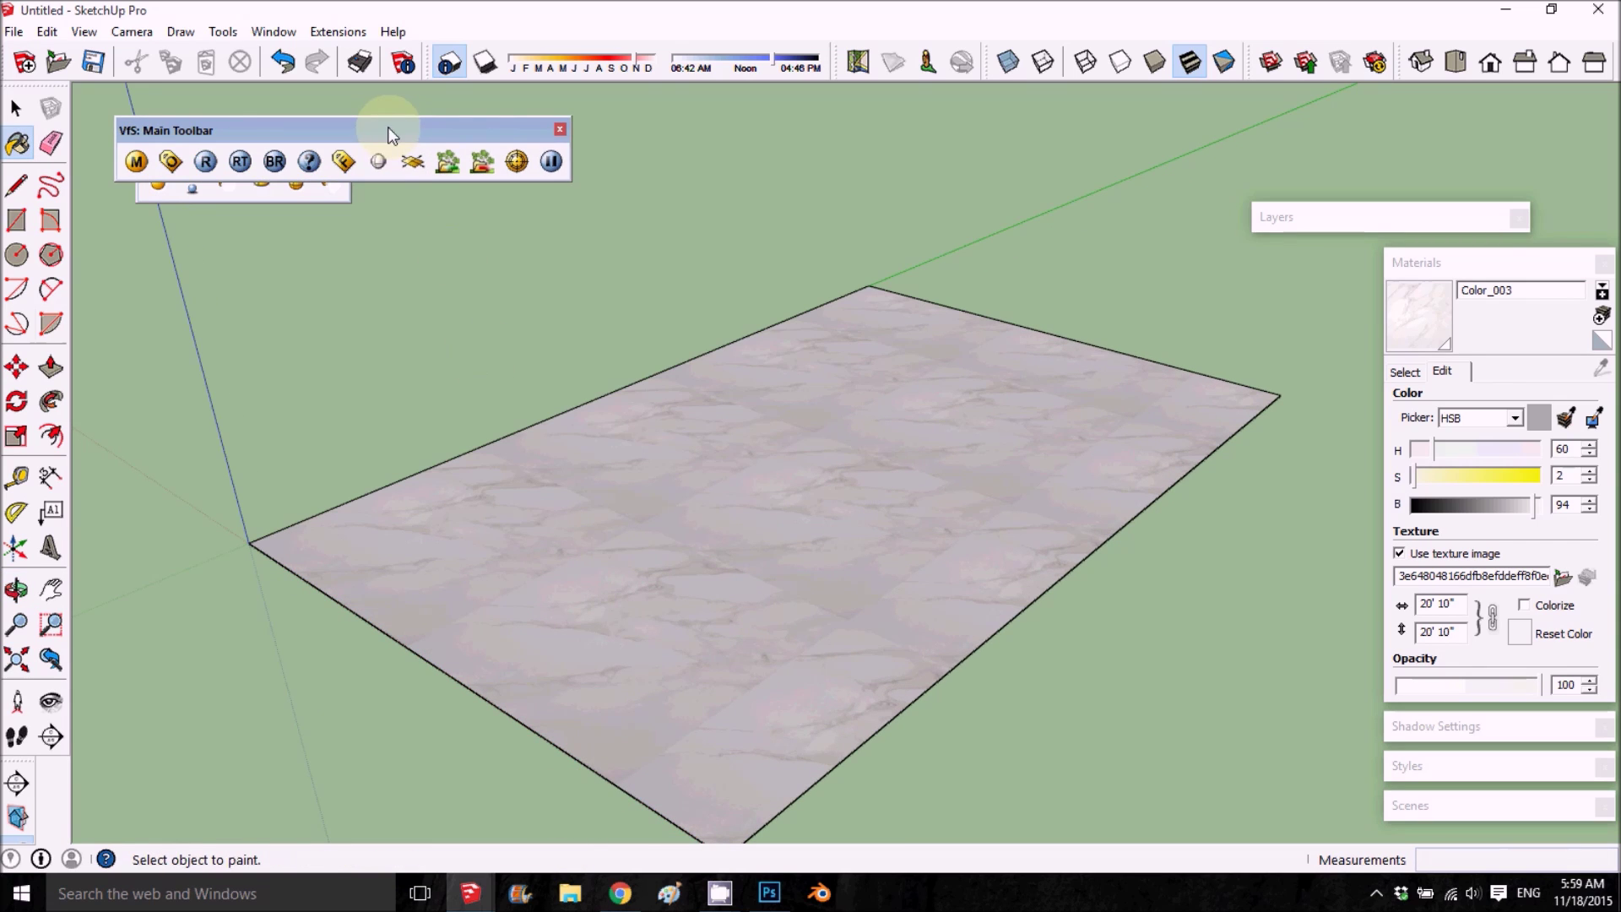
pyautogui.click(136, 161)
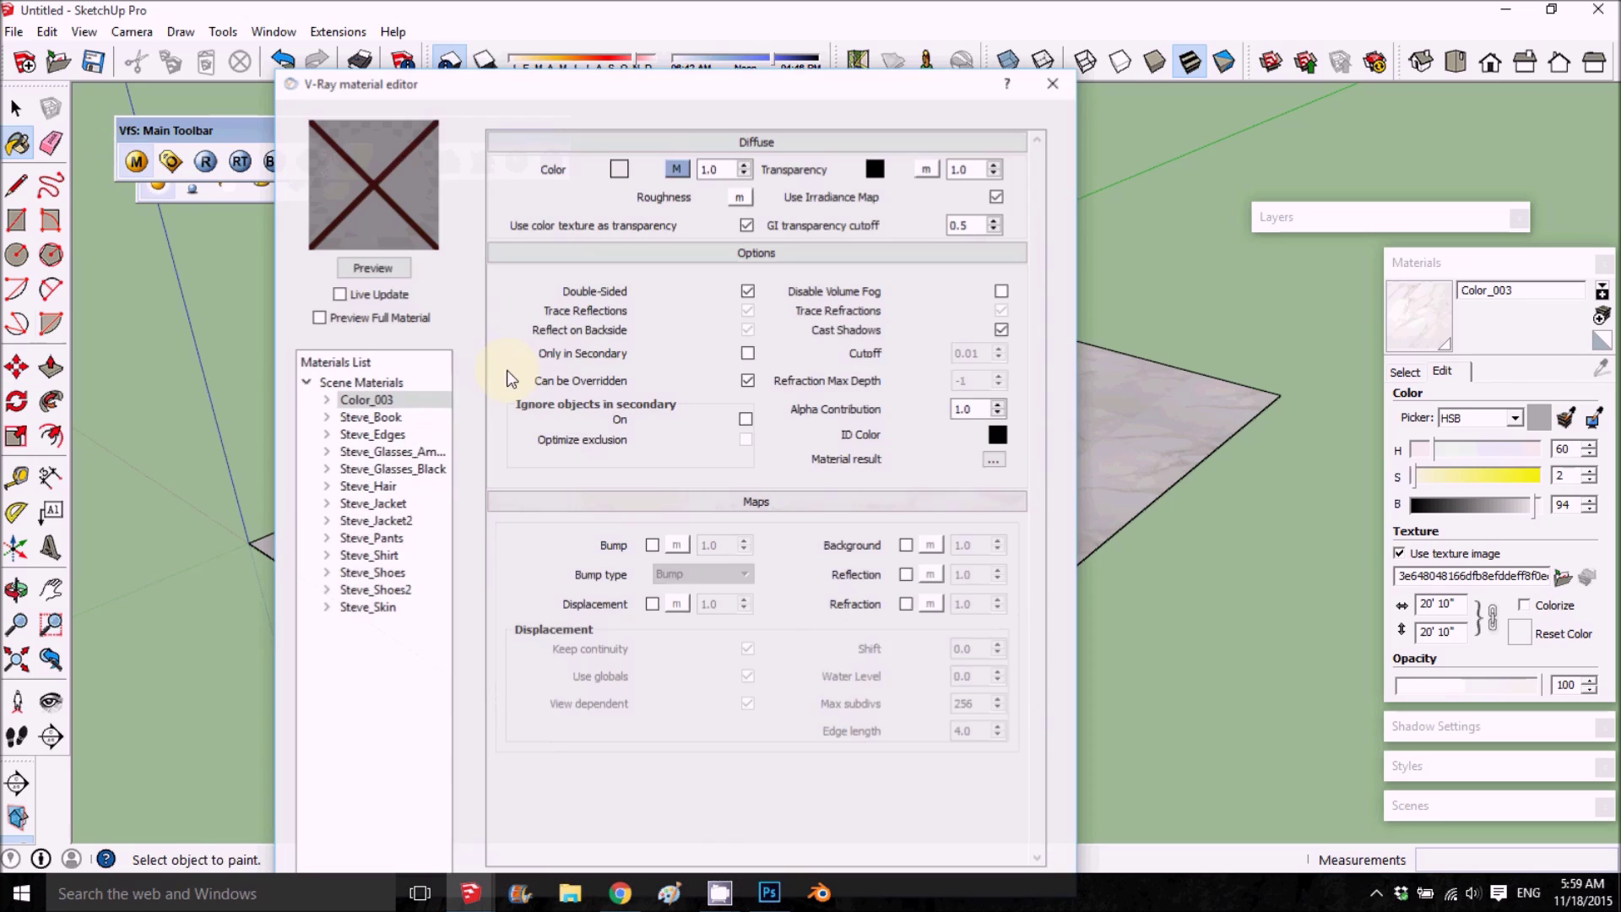
pyautogui.click(394, 402)
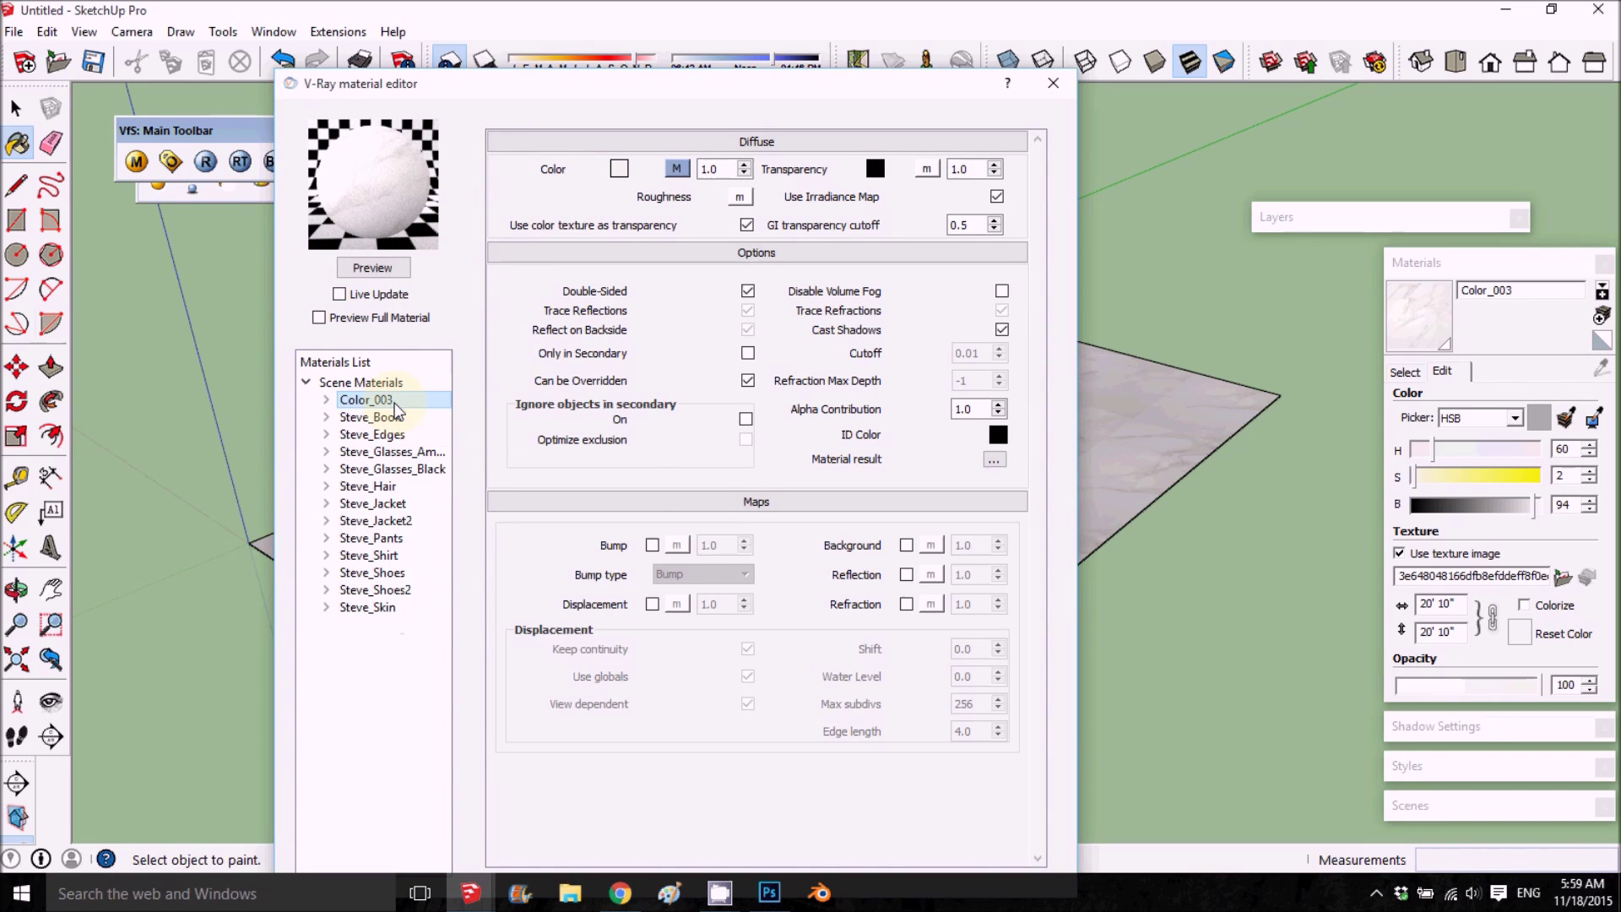
pyautogui.rightClick(395, 404)
pyautogui.moveTo(530, 418)
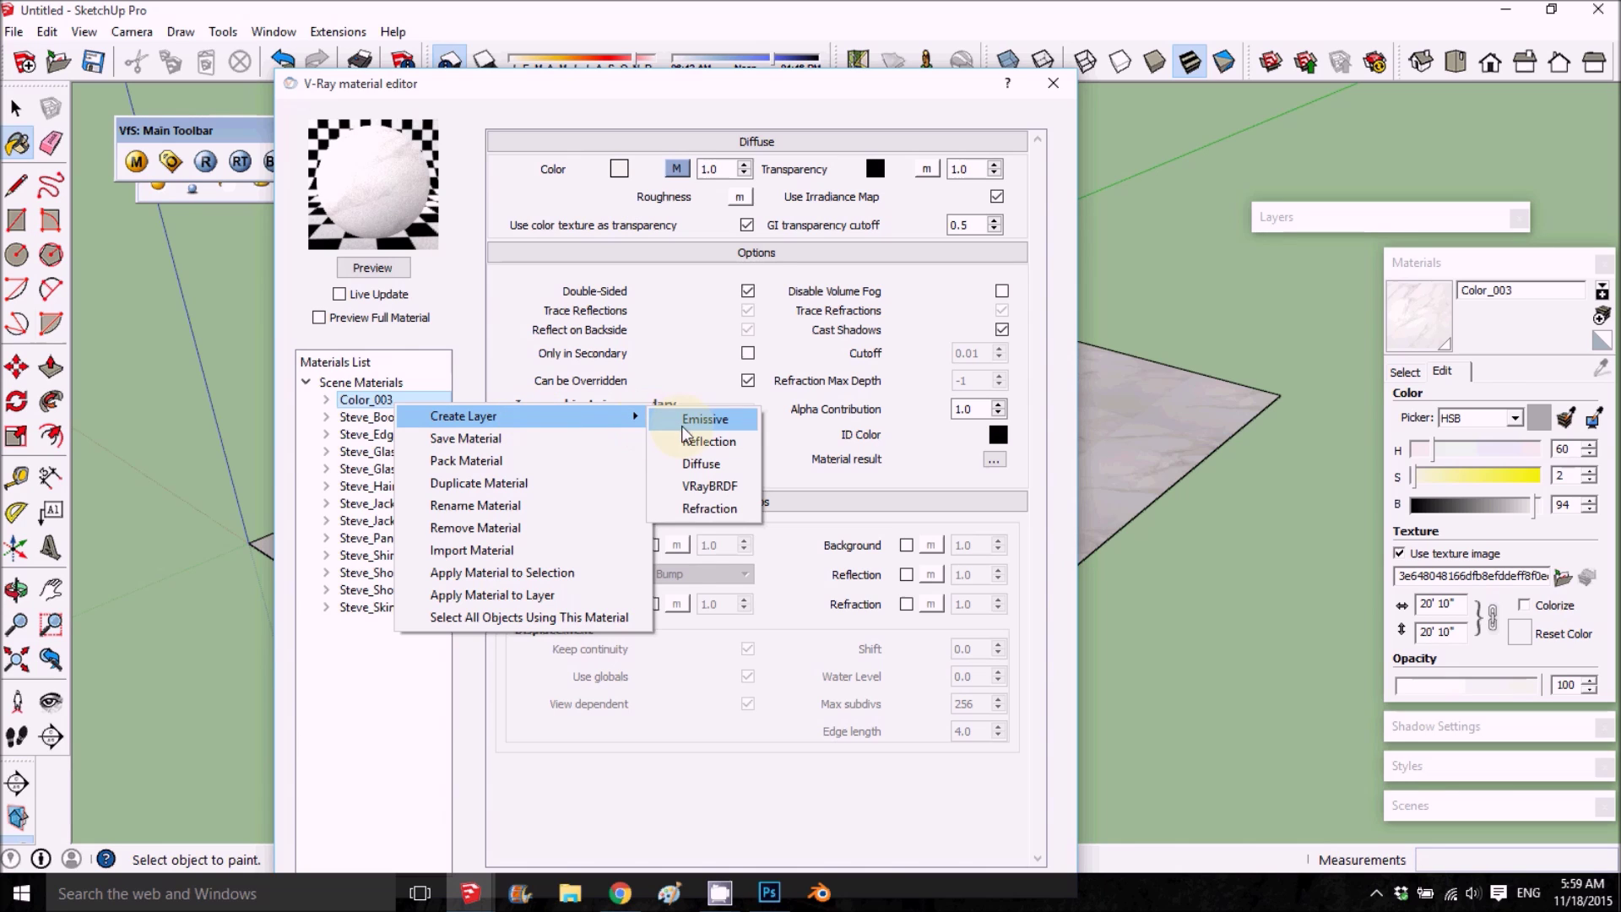
pyautogui.click(671, 267)
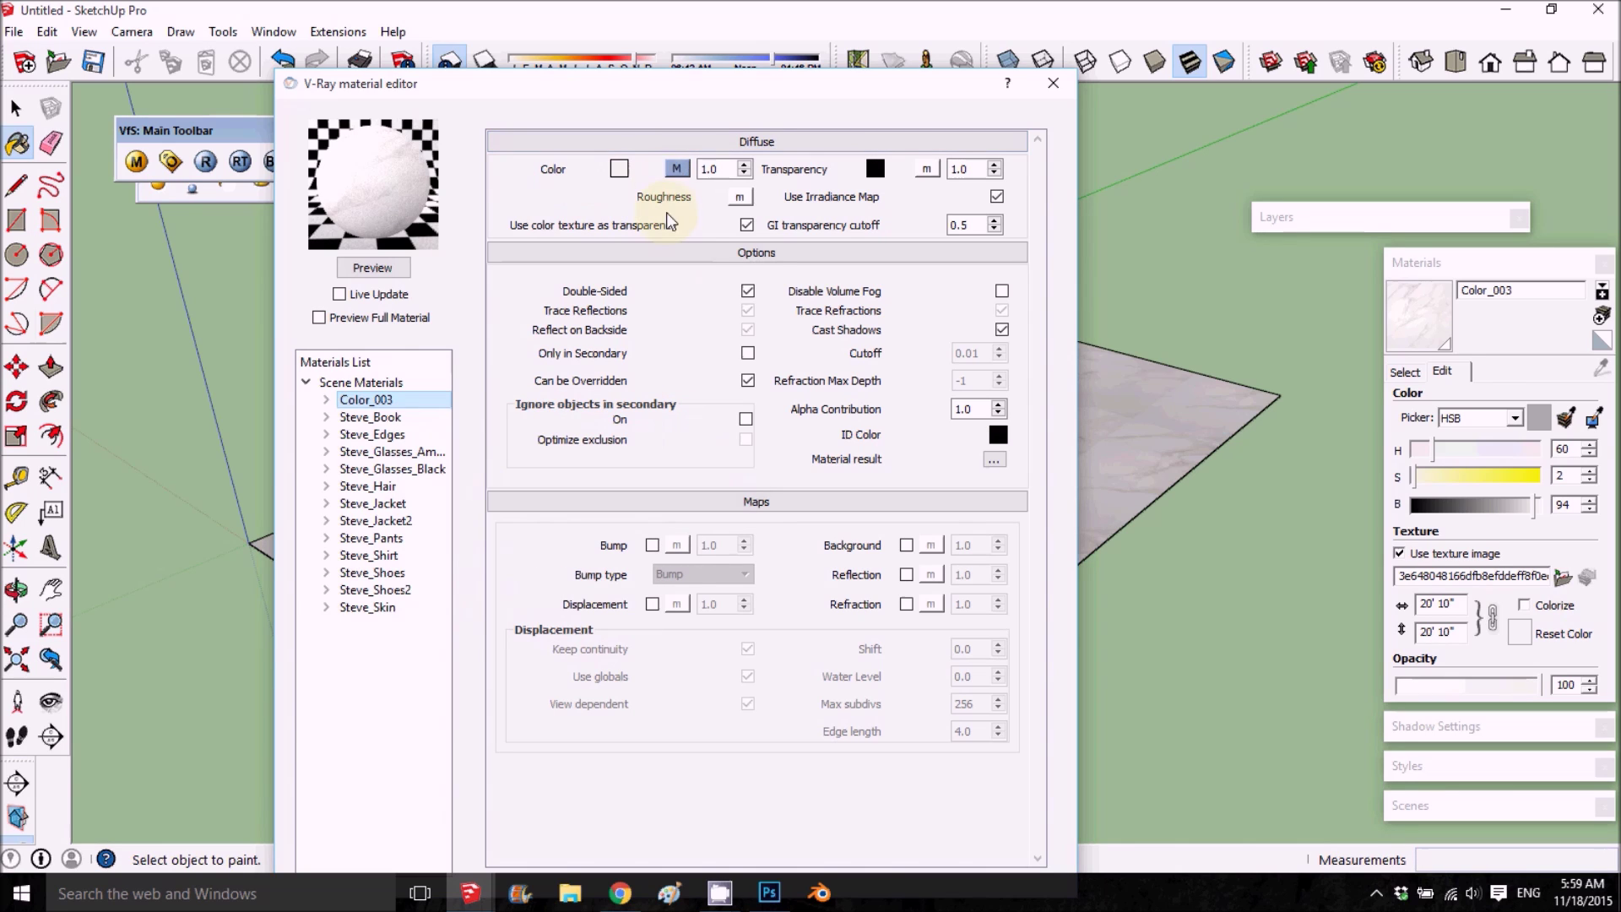
# Change the Color_003 diffuse colour map from a bitmap to the TexBlend texture type.
pyautogui.click(676, 170)
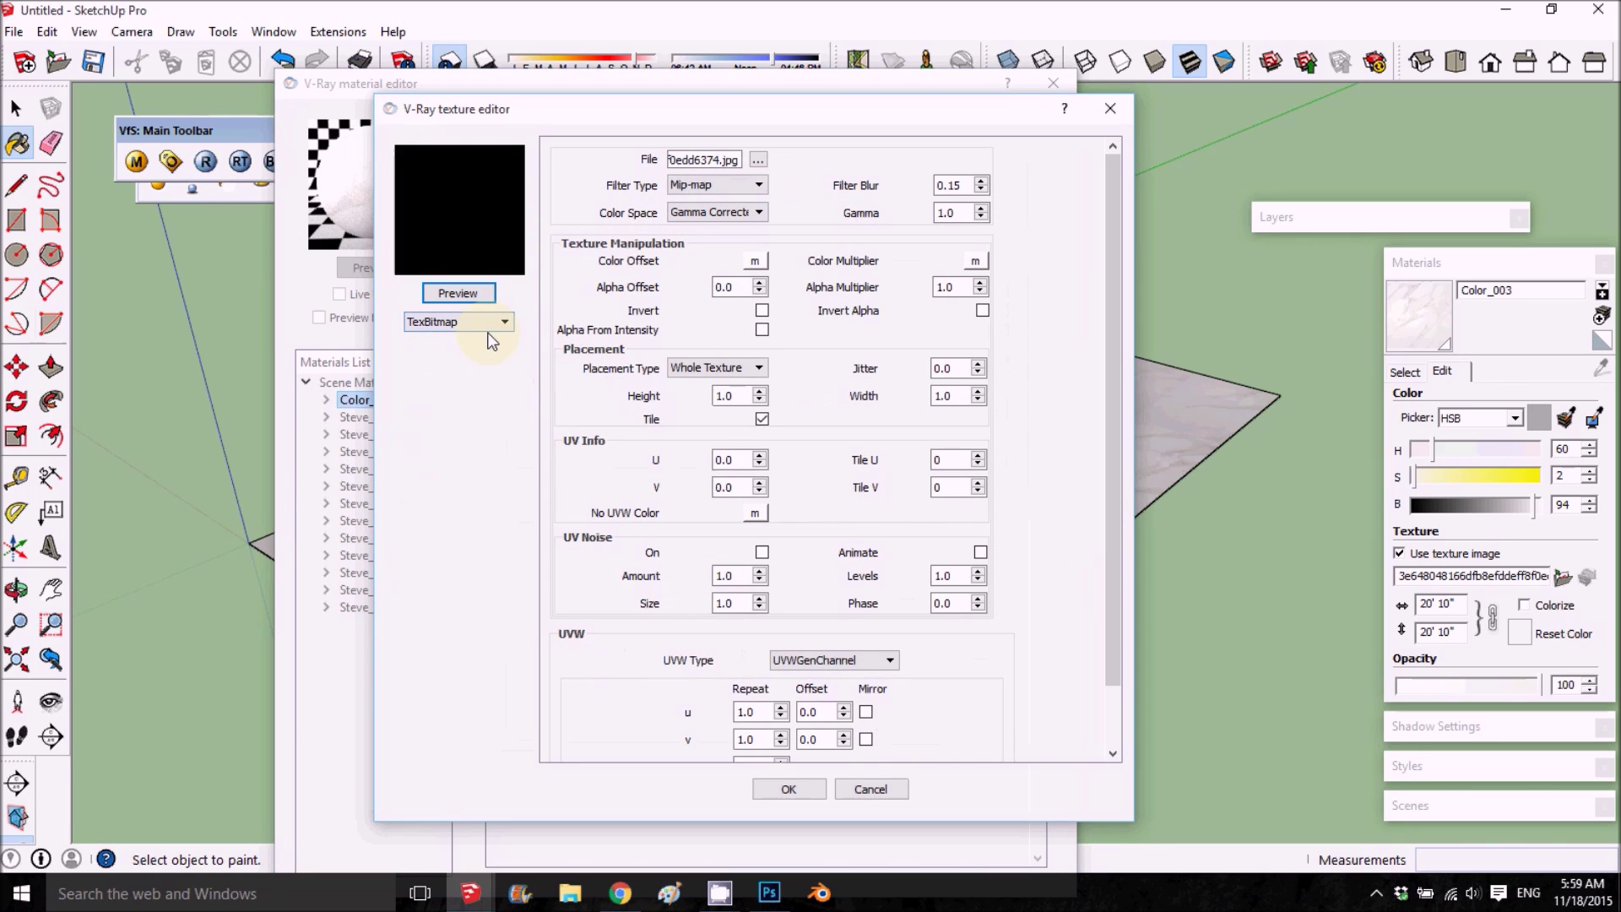
pyautogui.click(488, 326)
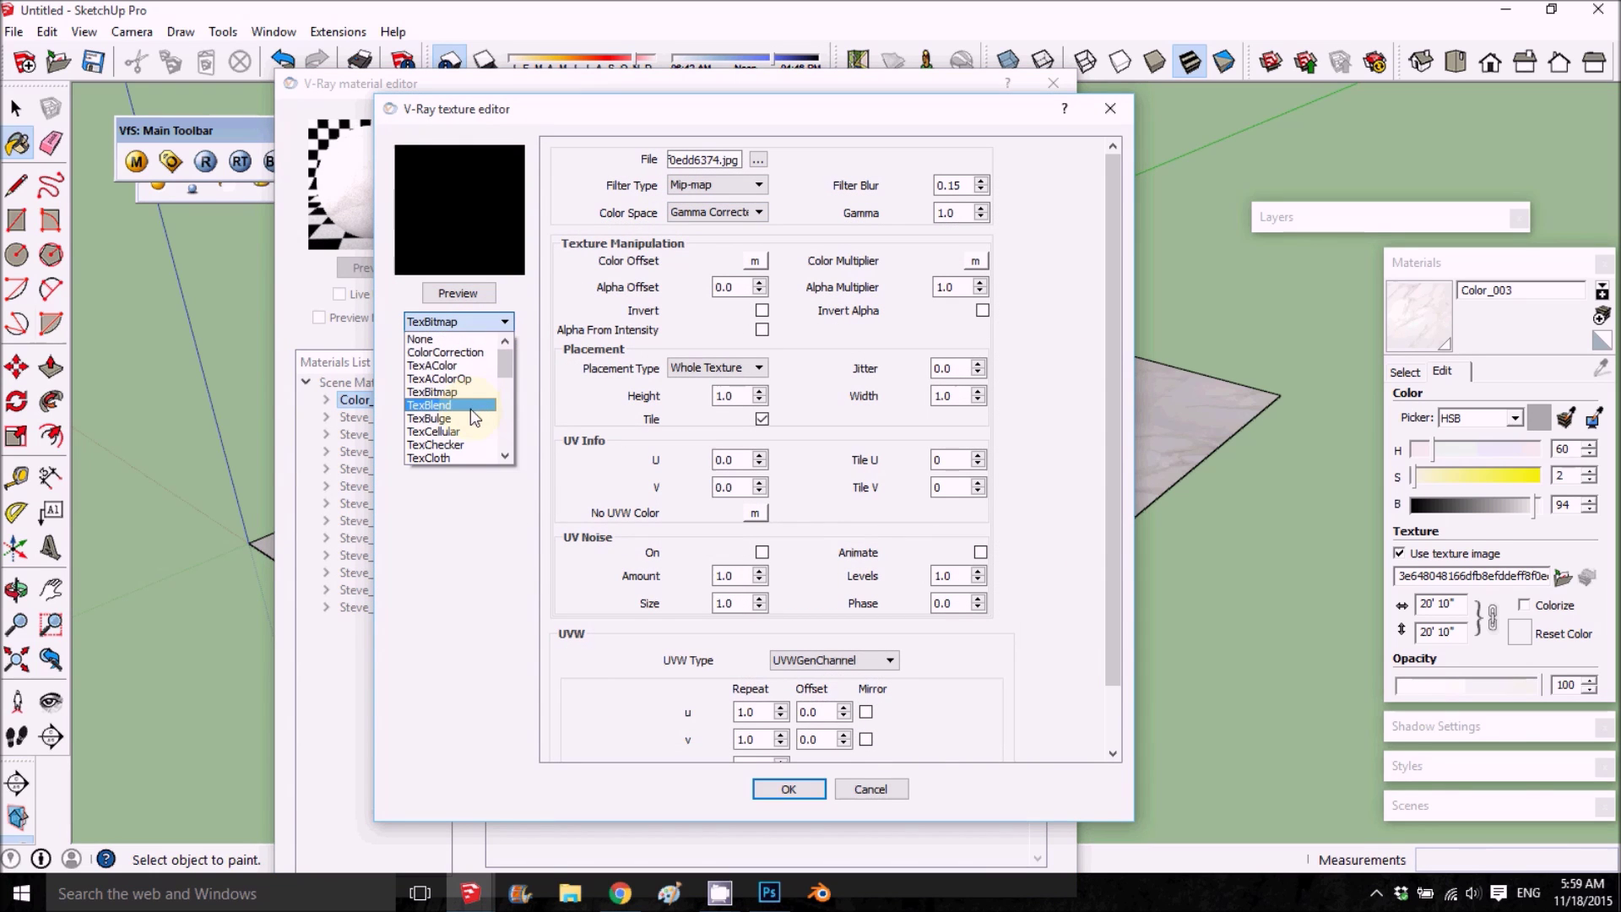
pyautogui.click(433, 403)
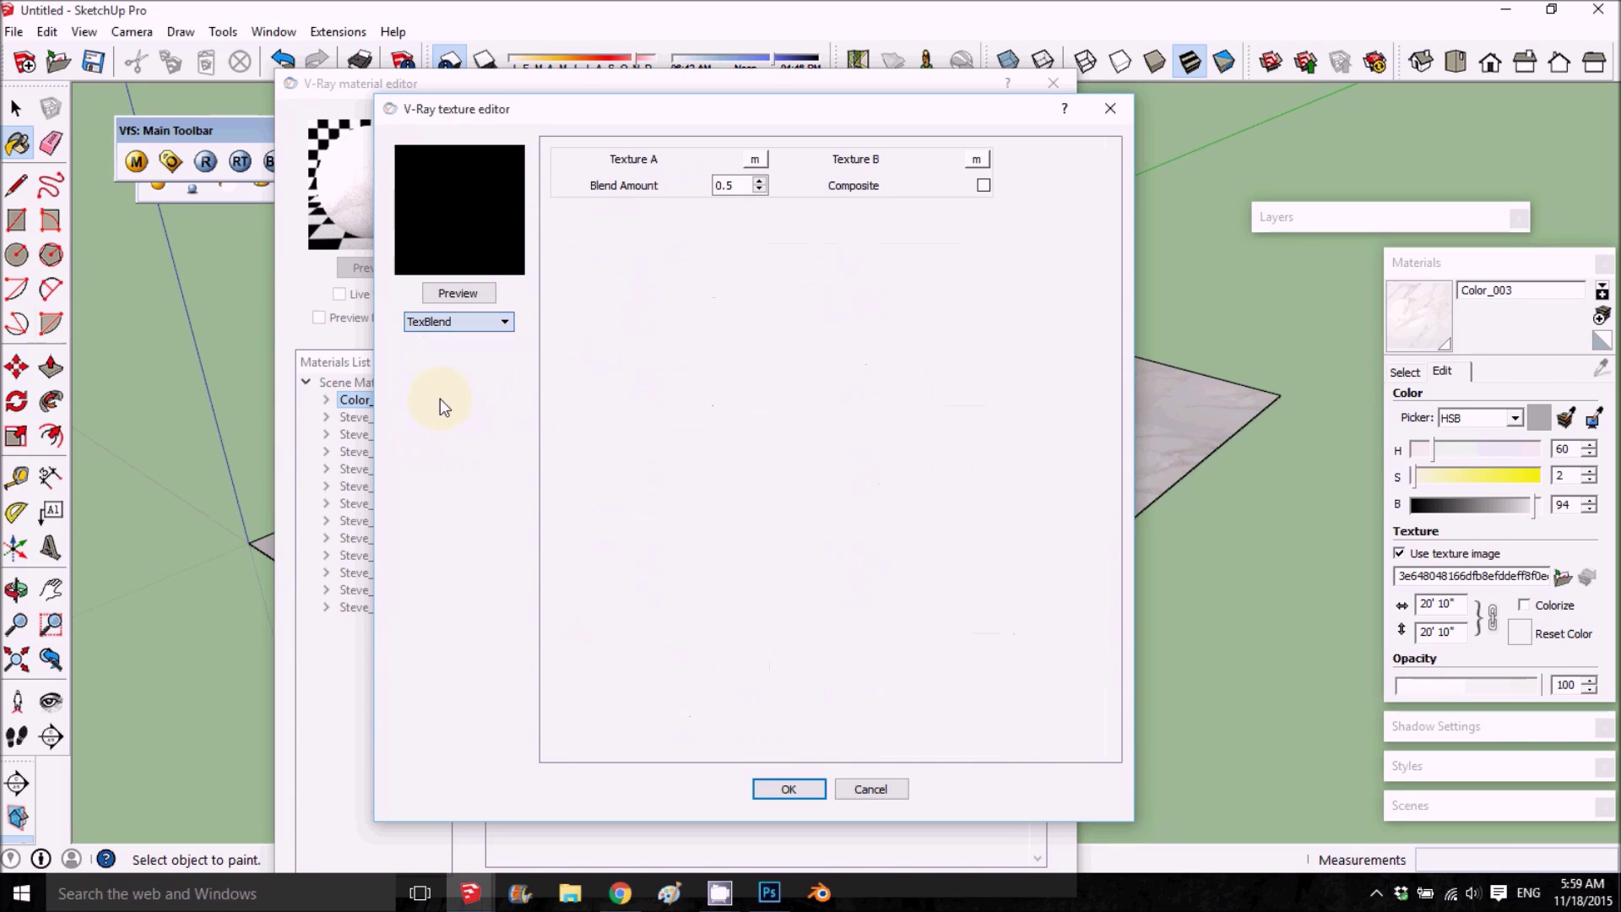
# Assign a TexBitmap with the marble image 3e648048166dfb8efddeff8f0edd6374.jpg from the marbel folder as the blend's Texture A.
pyautogui.click(756, 160)
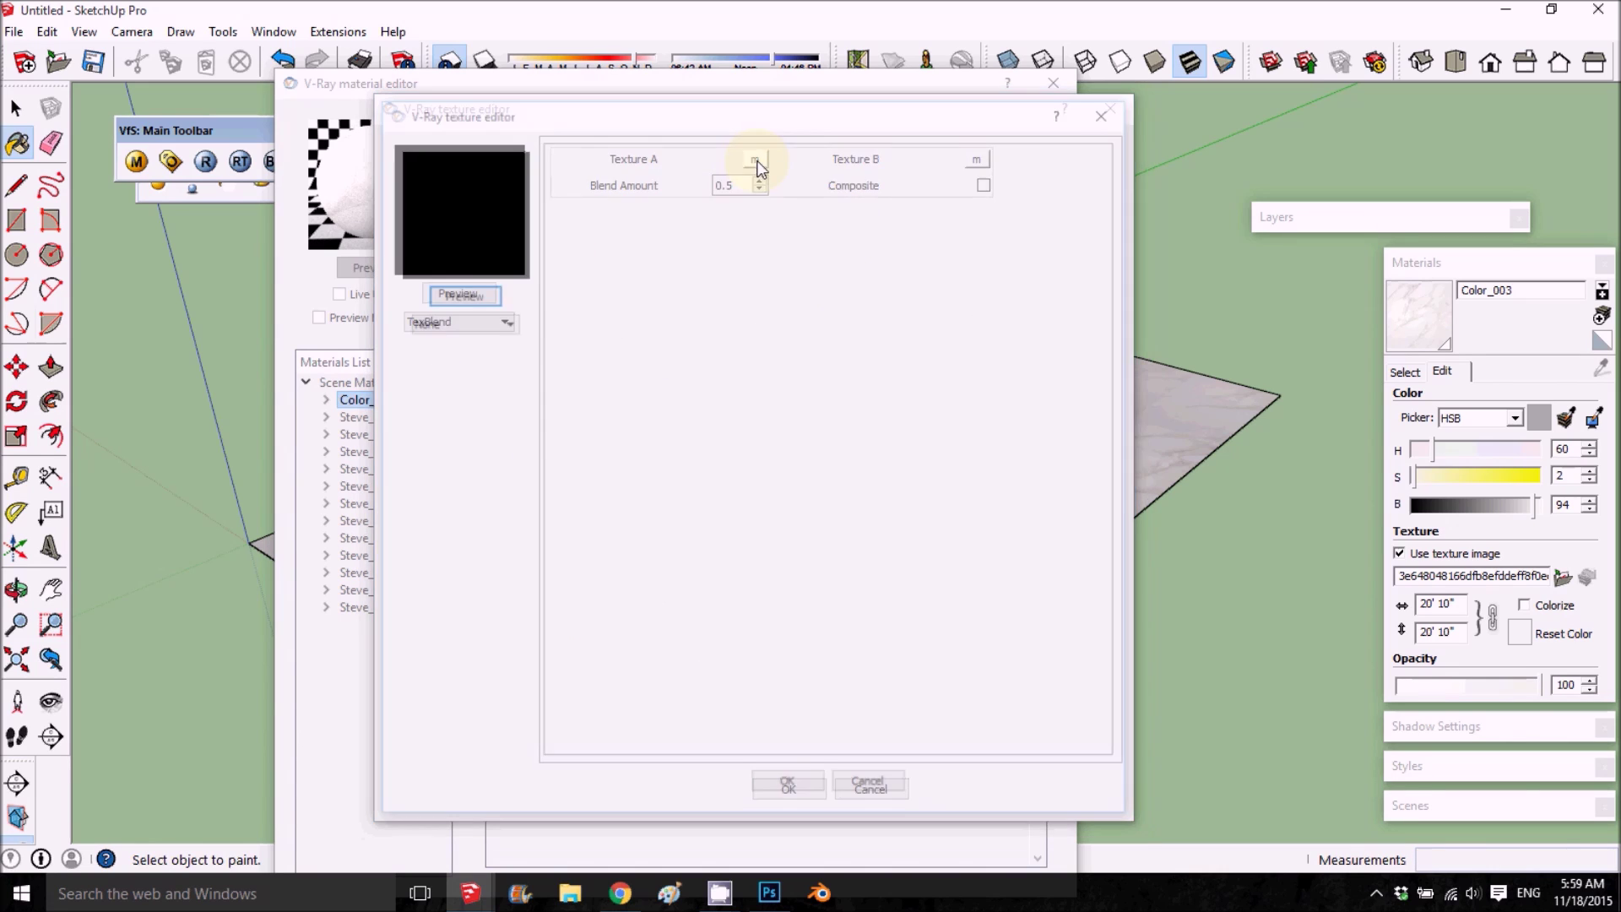
pyautogui.click(480, 327)
pyautogui.click(455, 388)
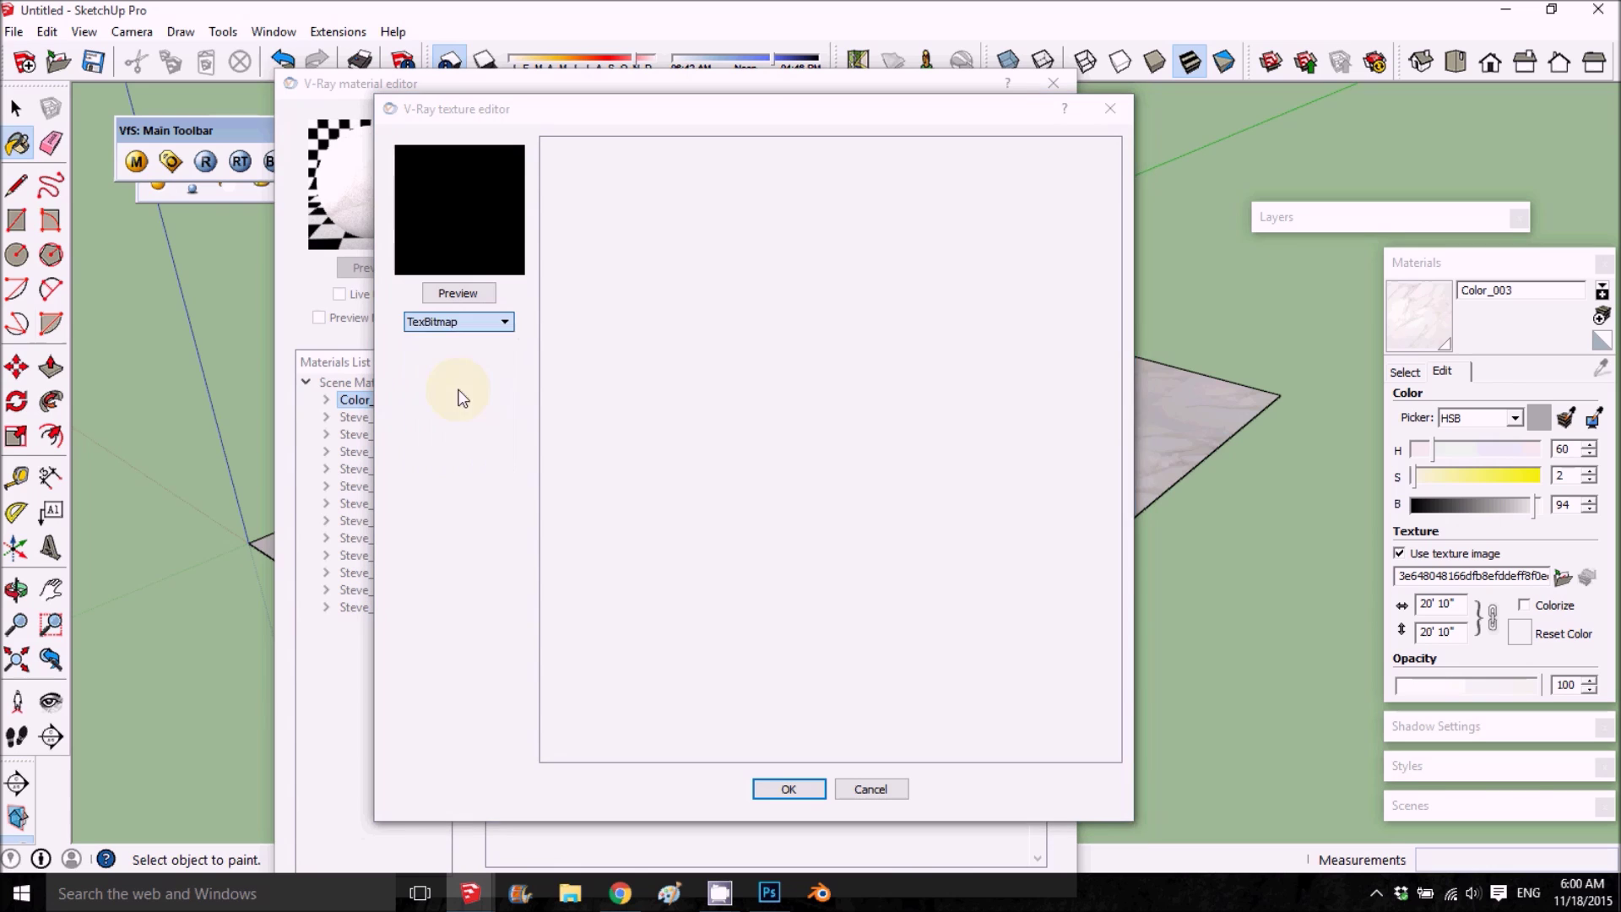
pyautogui.click(711, 253)
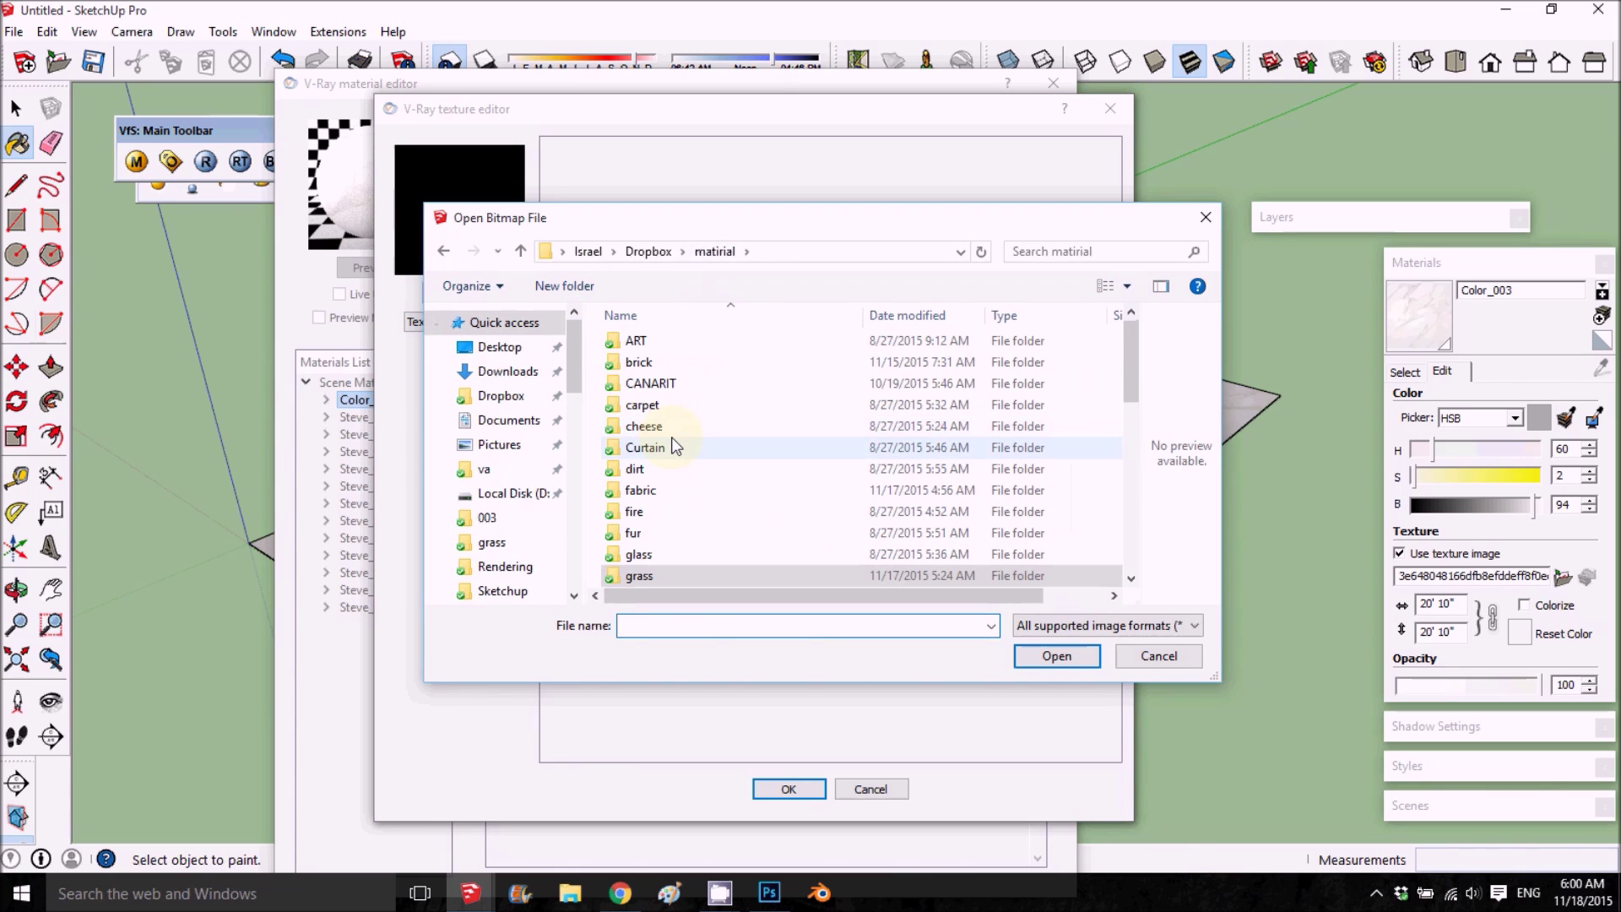
pyautogui.scroll(-2, 670, 443)
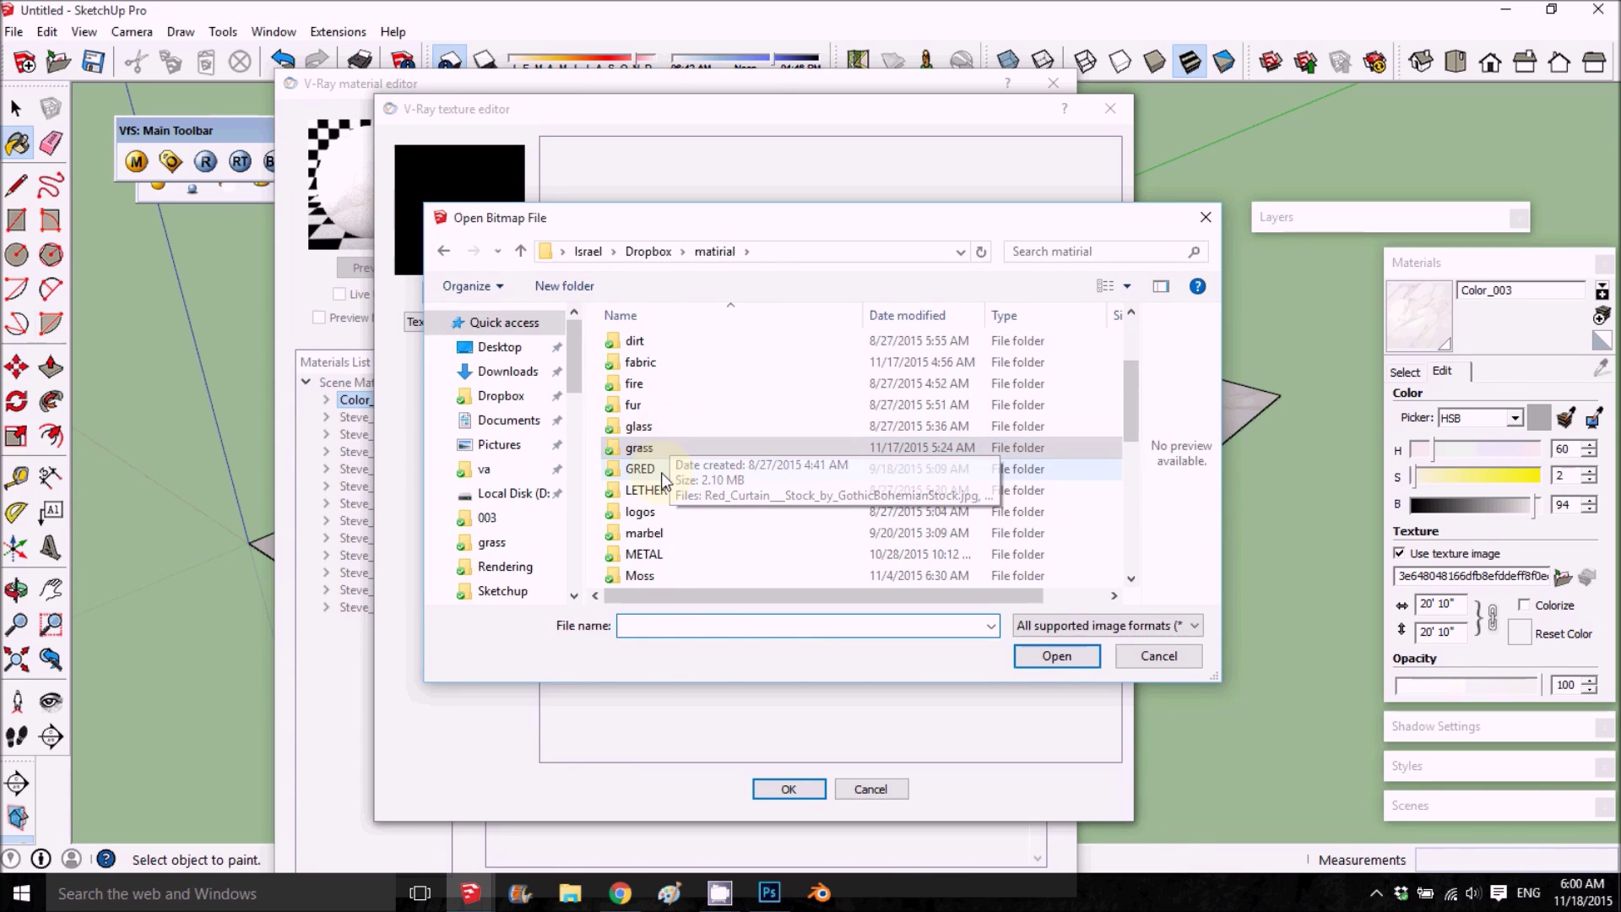
pyautogui.doubleClick(641, 534)
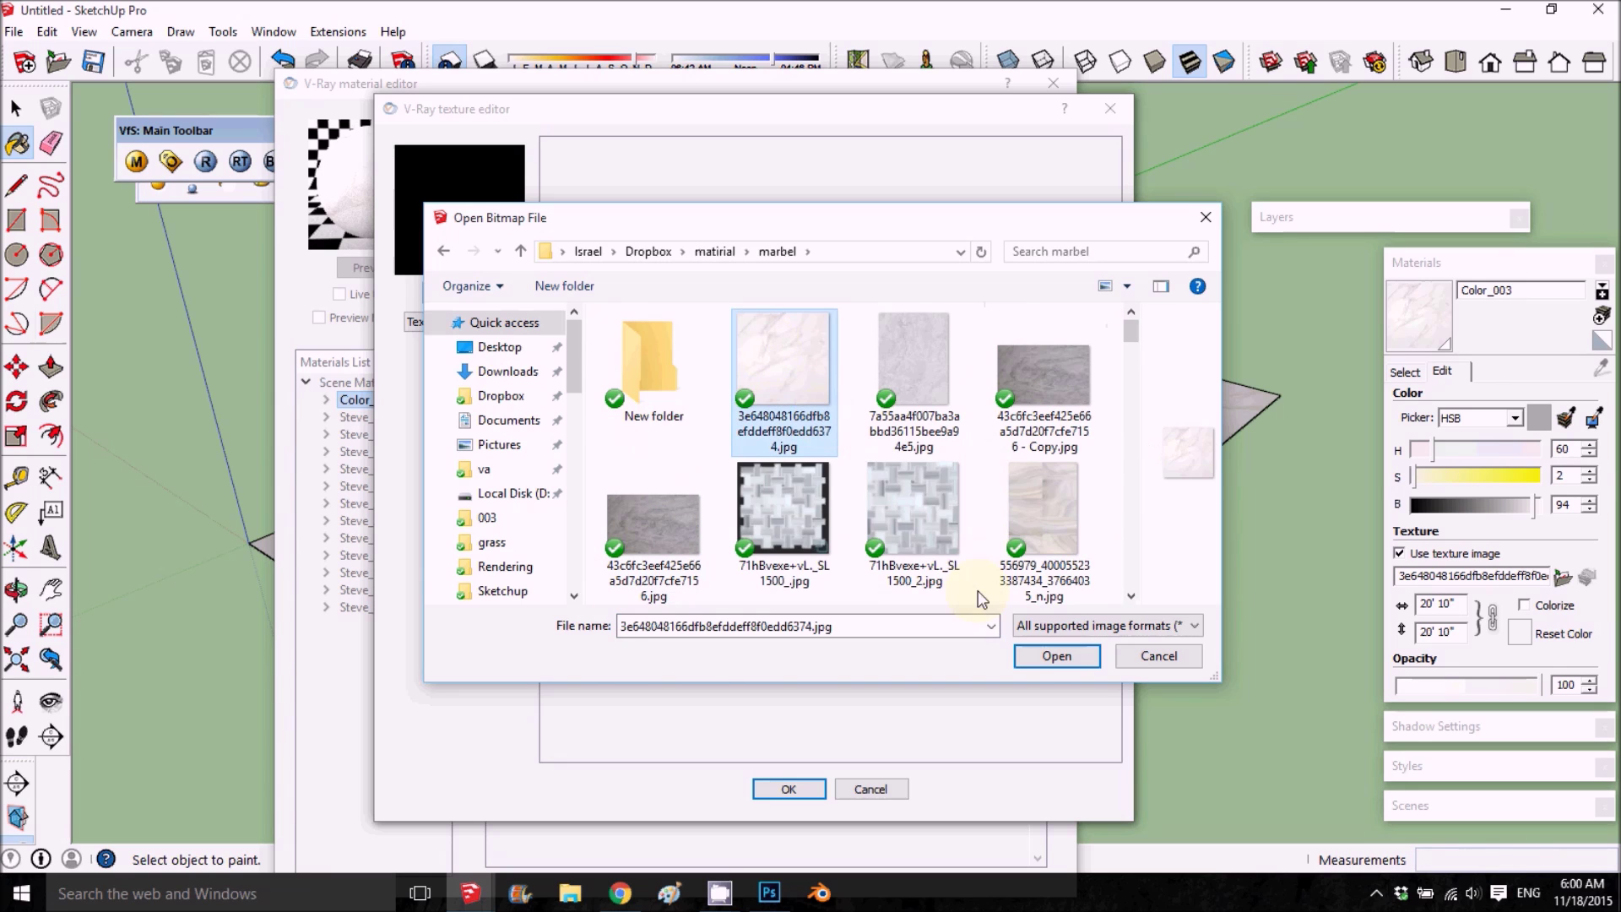
pyautogui.click(1073, 655)
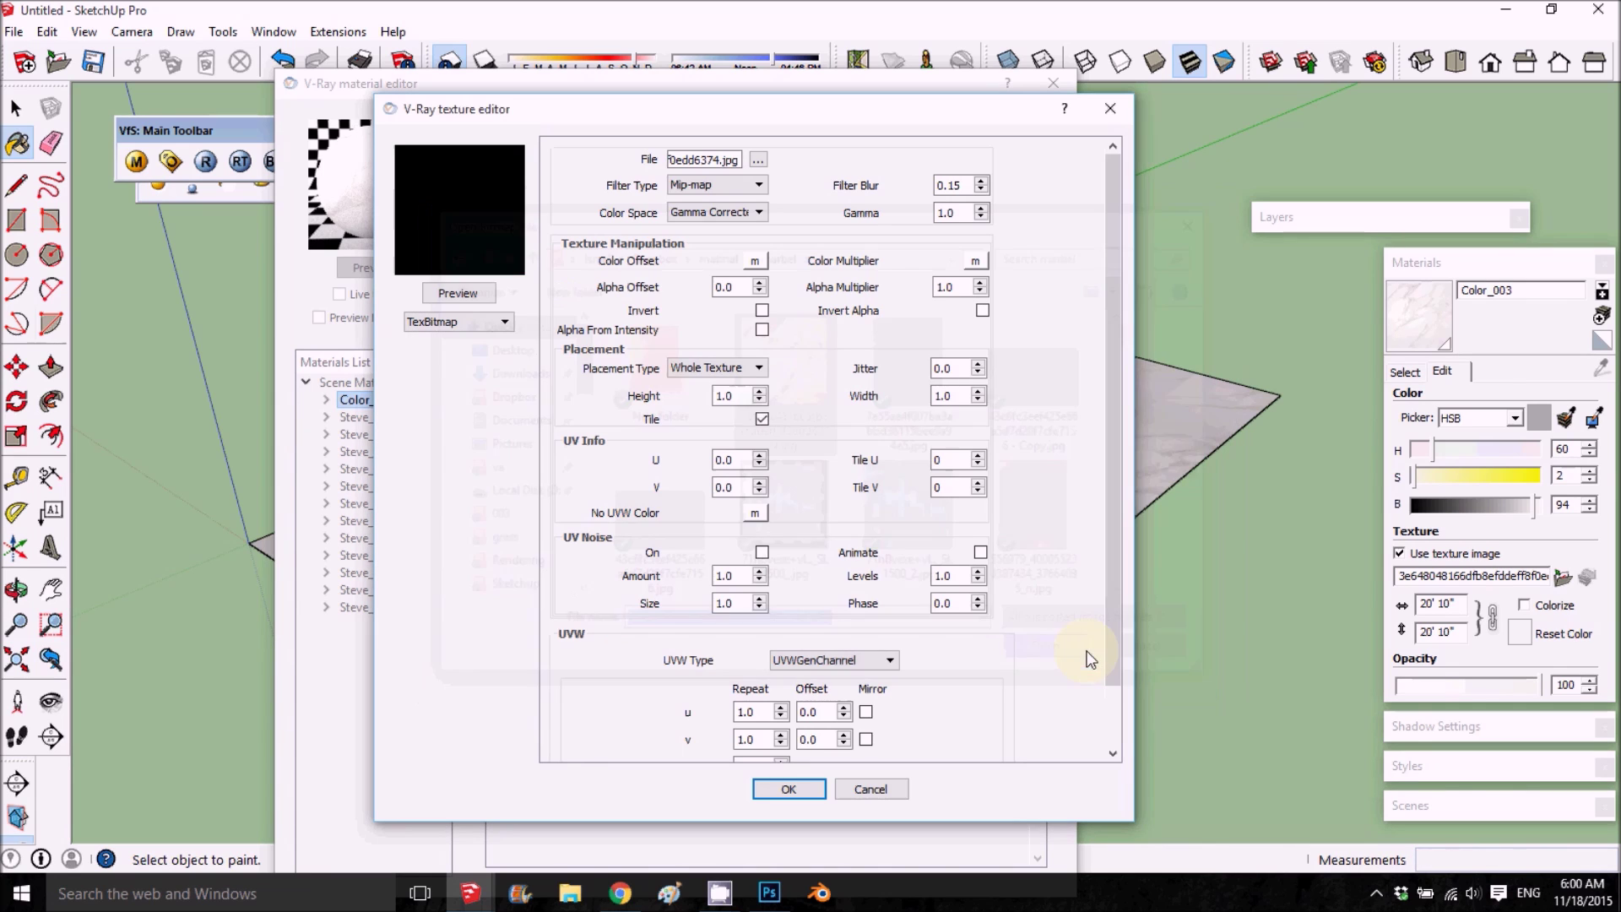
pyautogui.click(475, 291)
pyautogui.click(791, 792)
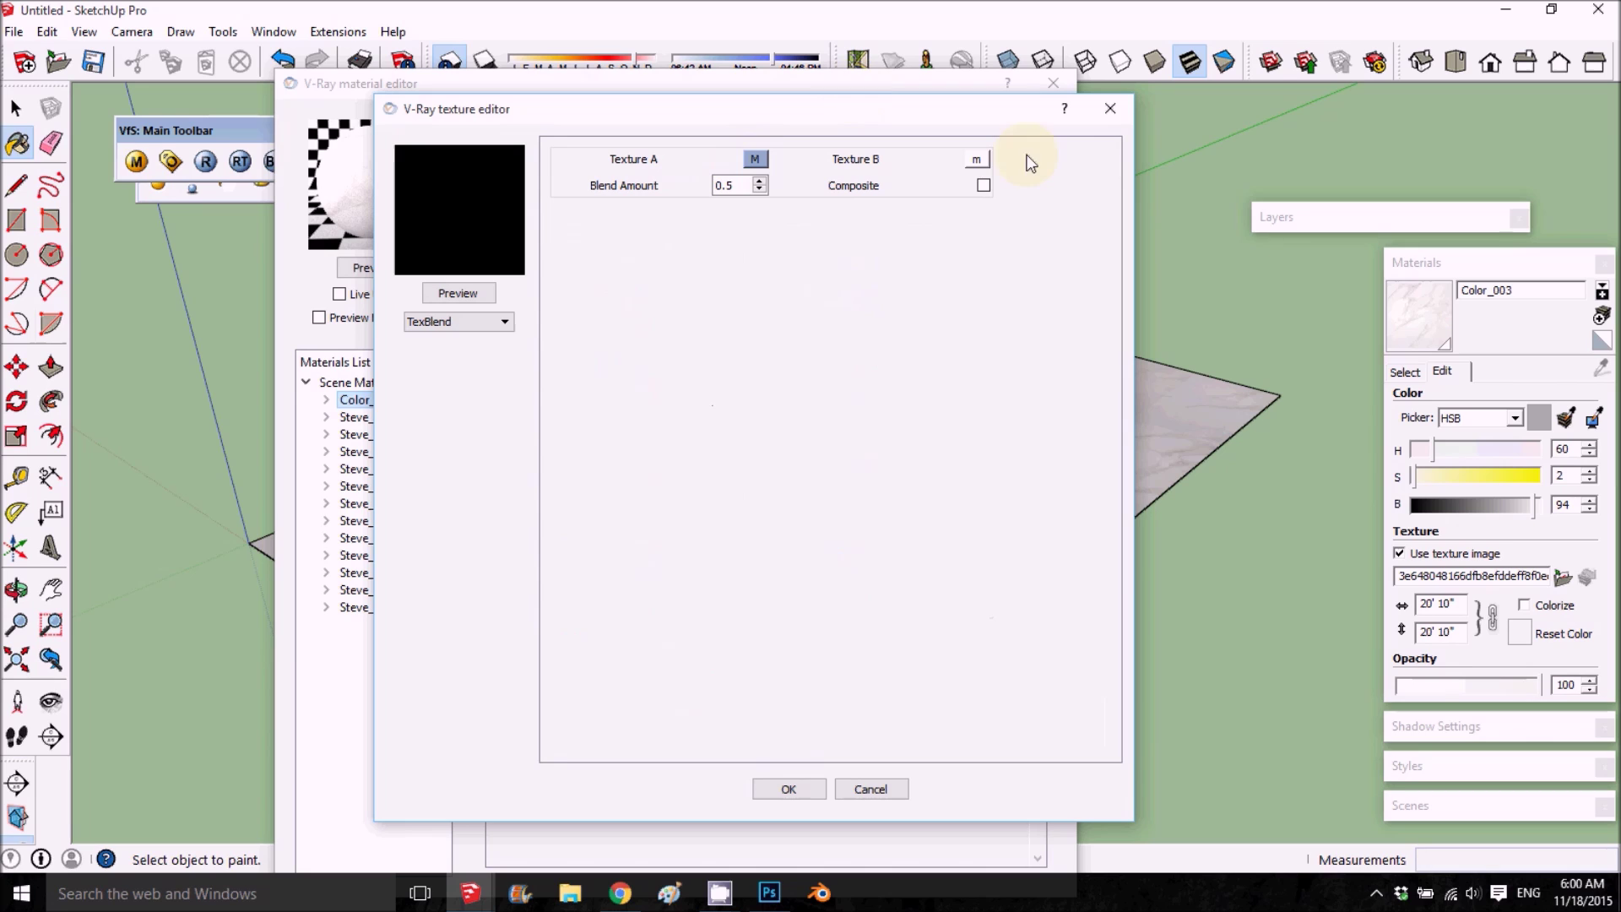
# Choose TexGrid for the blend's Texture B and preview the grid texture.
pyautogui.click(973, 160)
pyautogui.click(490, 323)
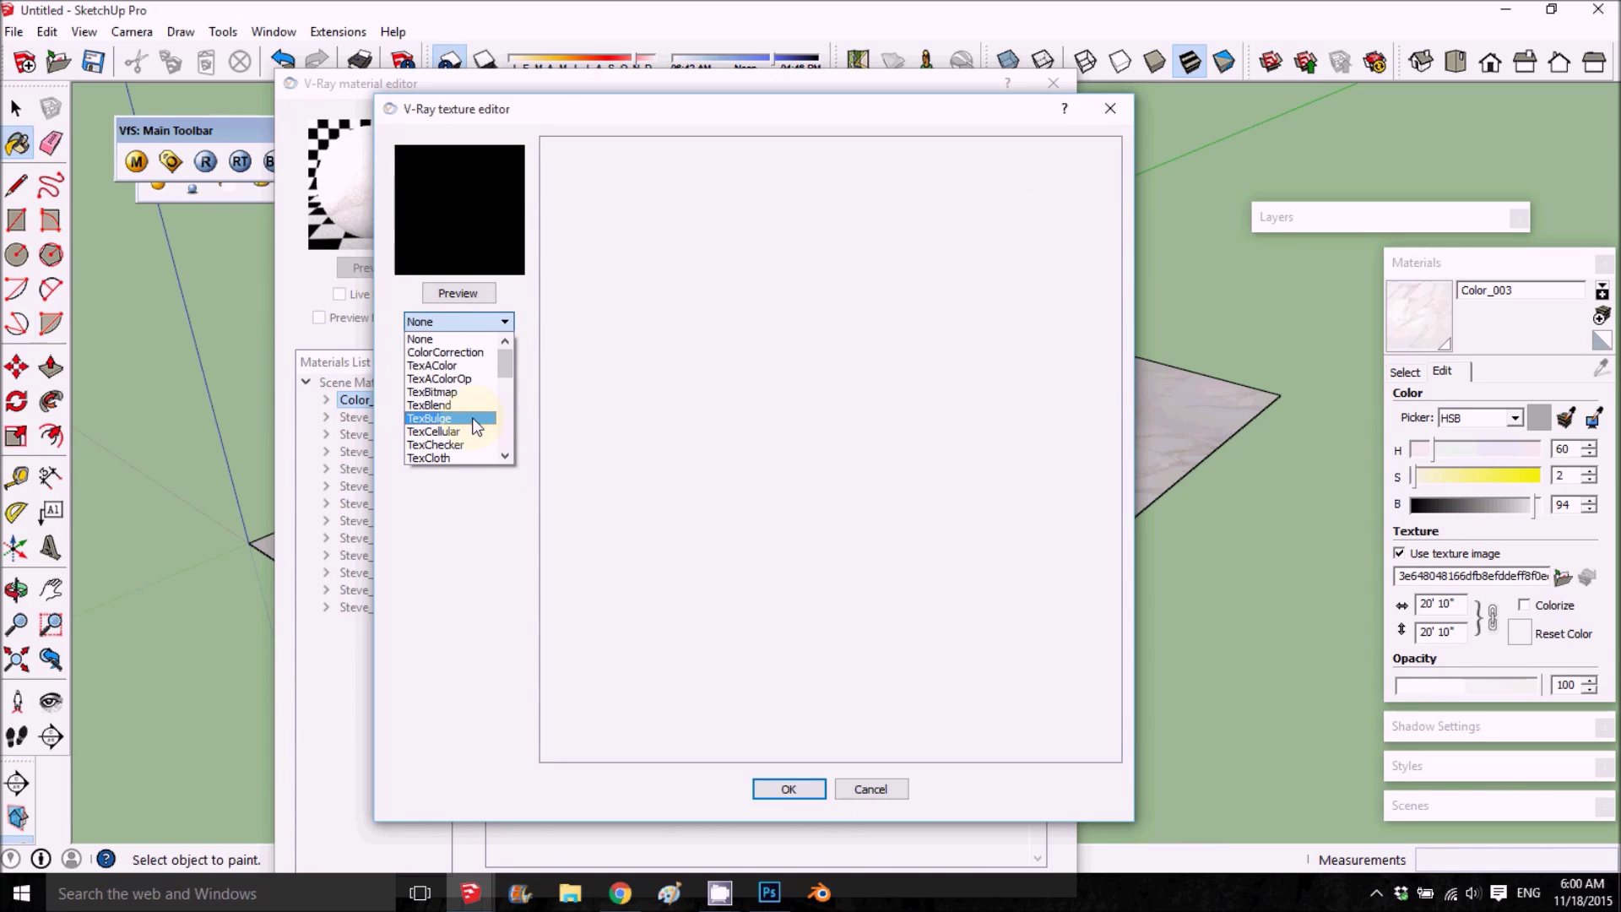
pyautogui.scroll(-3, 477, 427)
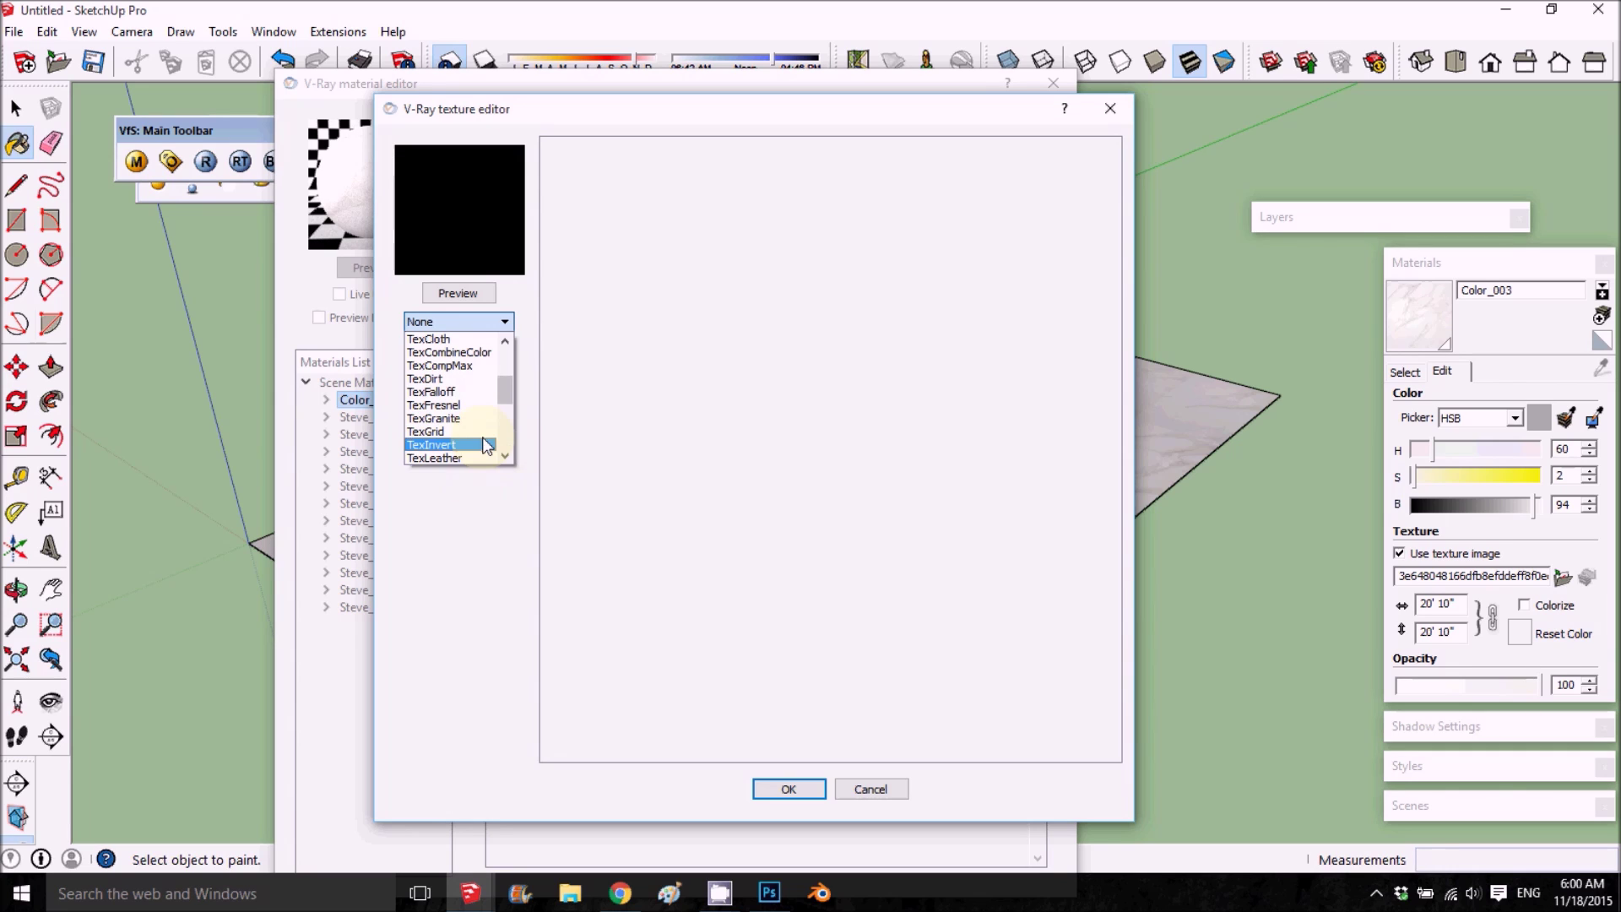
pyautogui.click(470, 431)
pyautogui.click(473, 295)
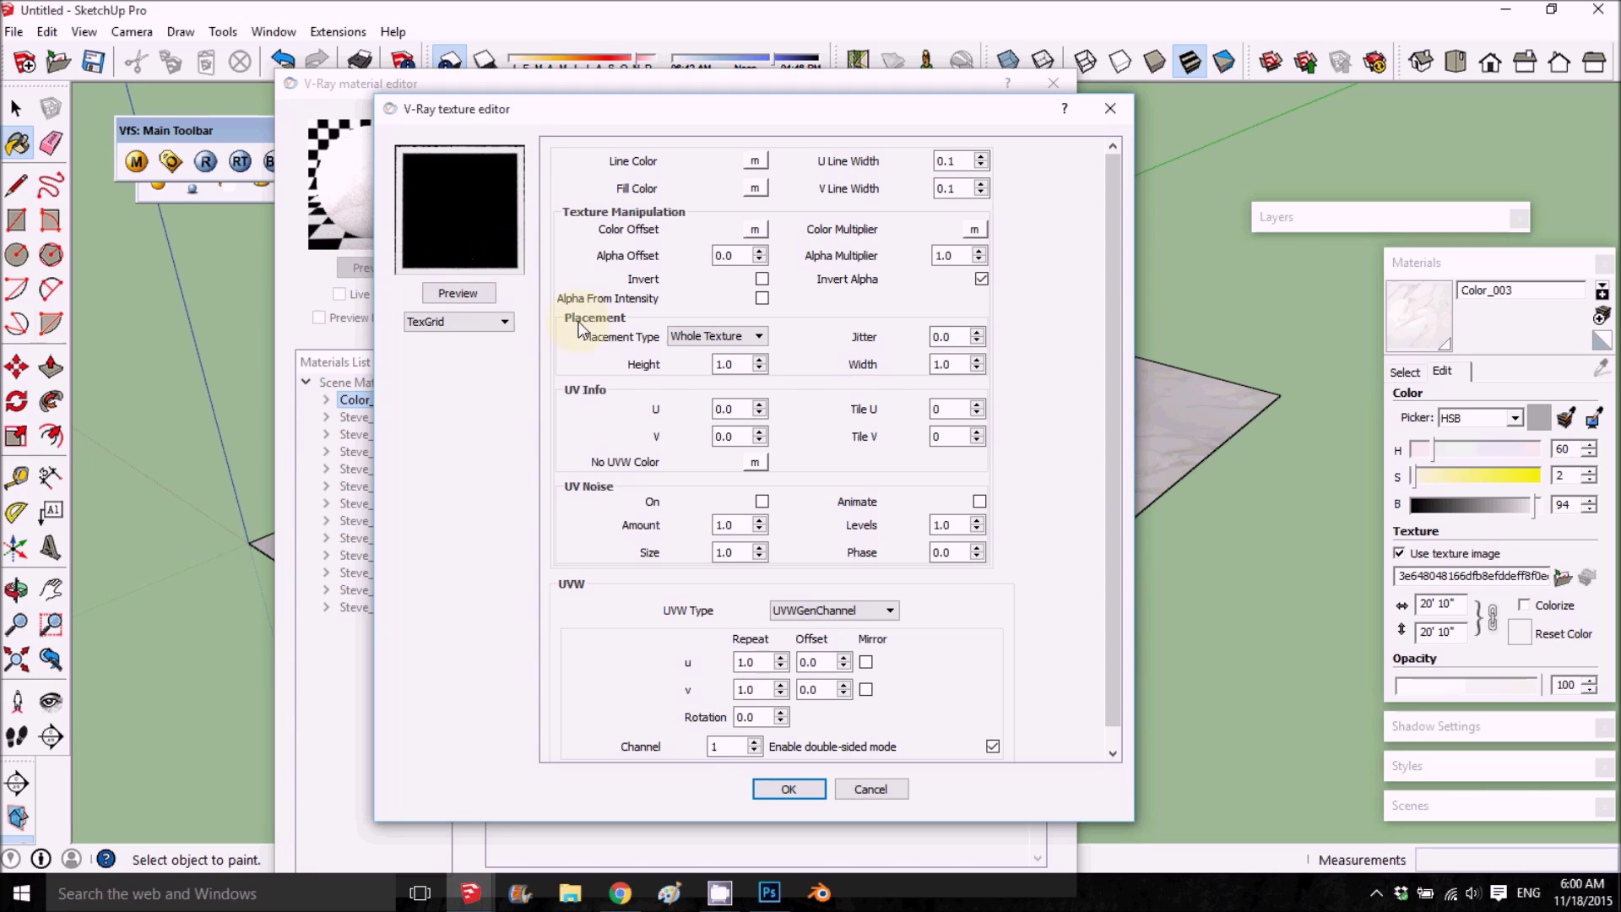
# Set the grid's line colour to a black TexAColor texture.
pyautogui.click(755, 160)
pyautogui.click(503, 321)
pyautogui.click(456, 348)
pyautogui.click(671, 158)
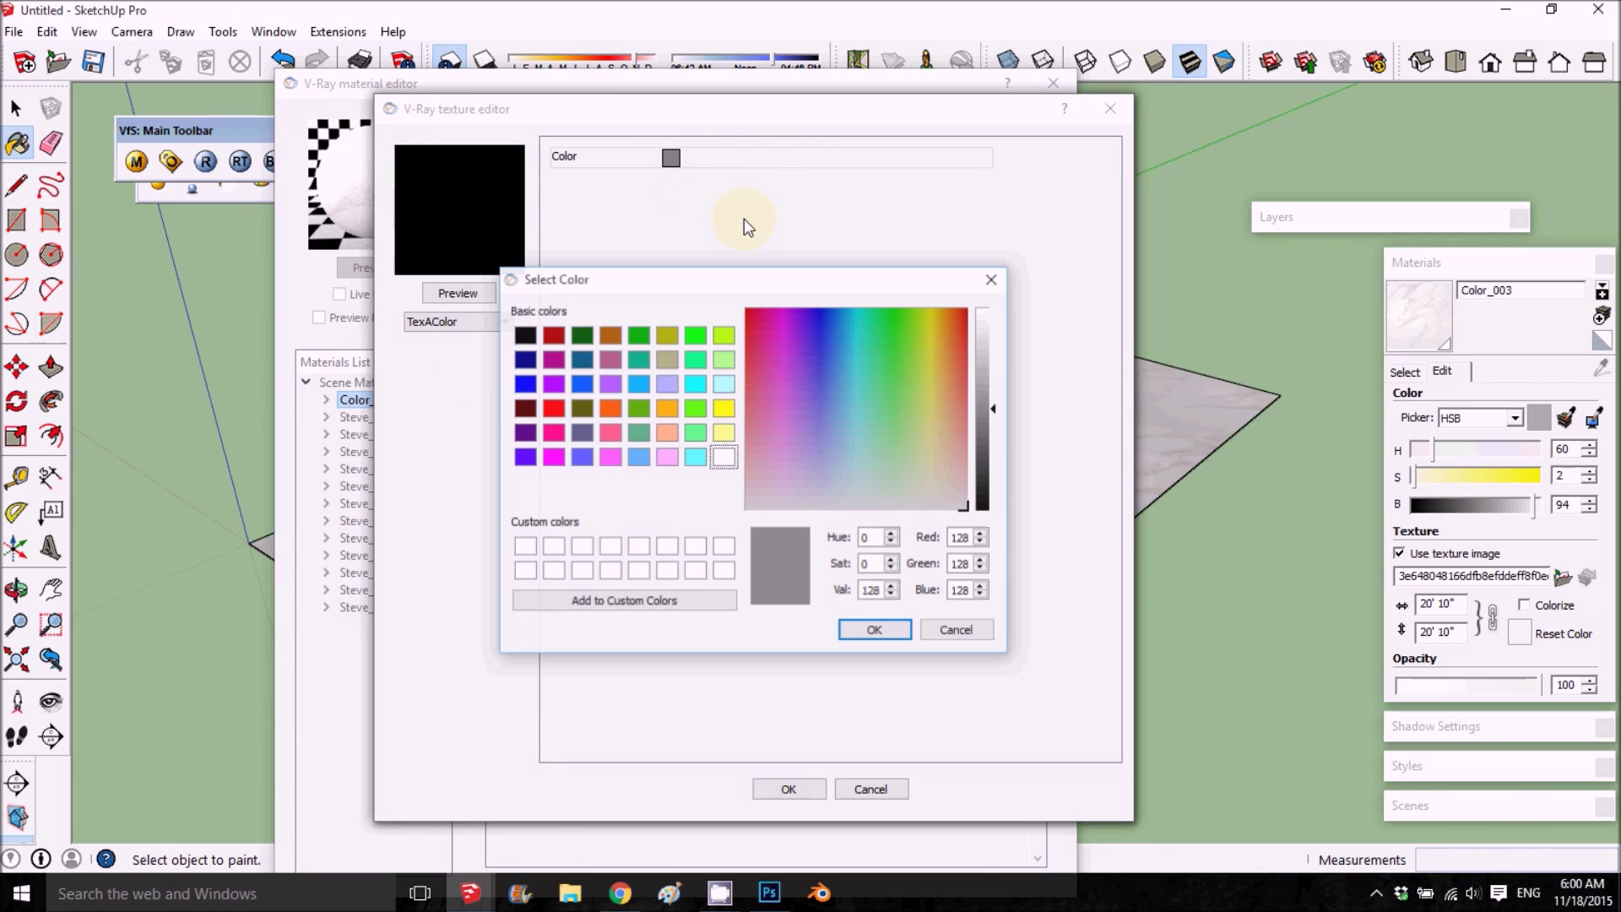
pyautogui.moveTo(993, 406); pyautogui.dragTo(994, 510)
pyautogui.click(876, 630)
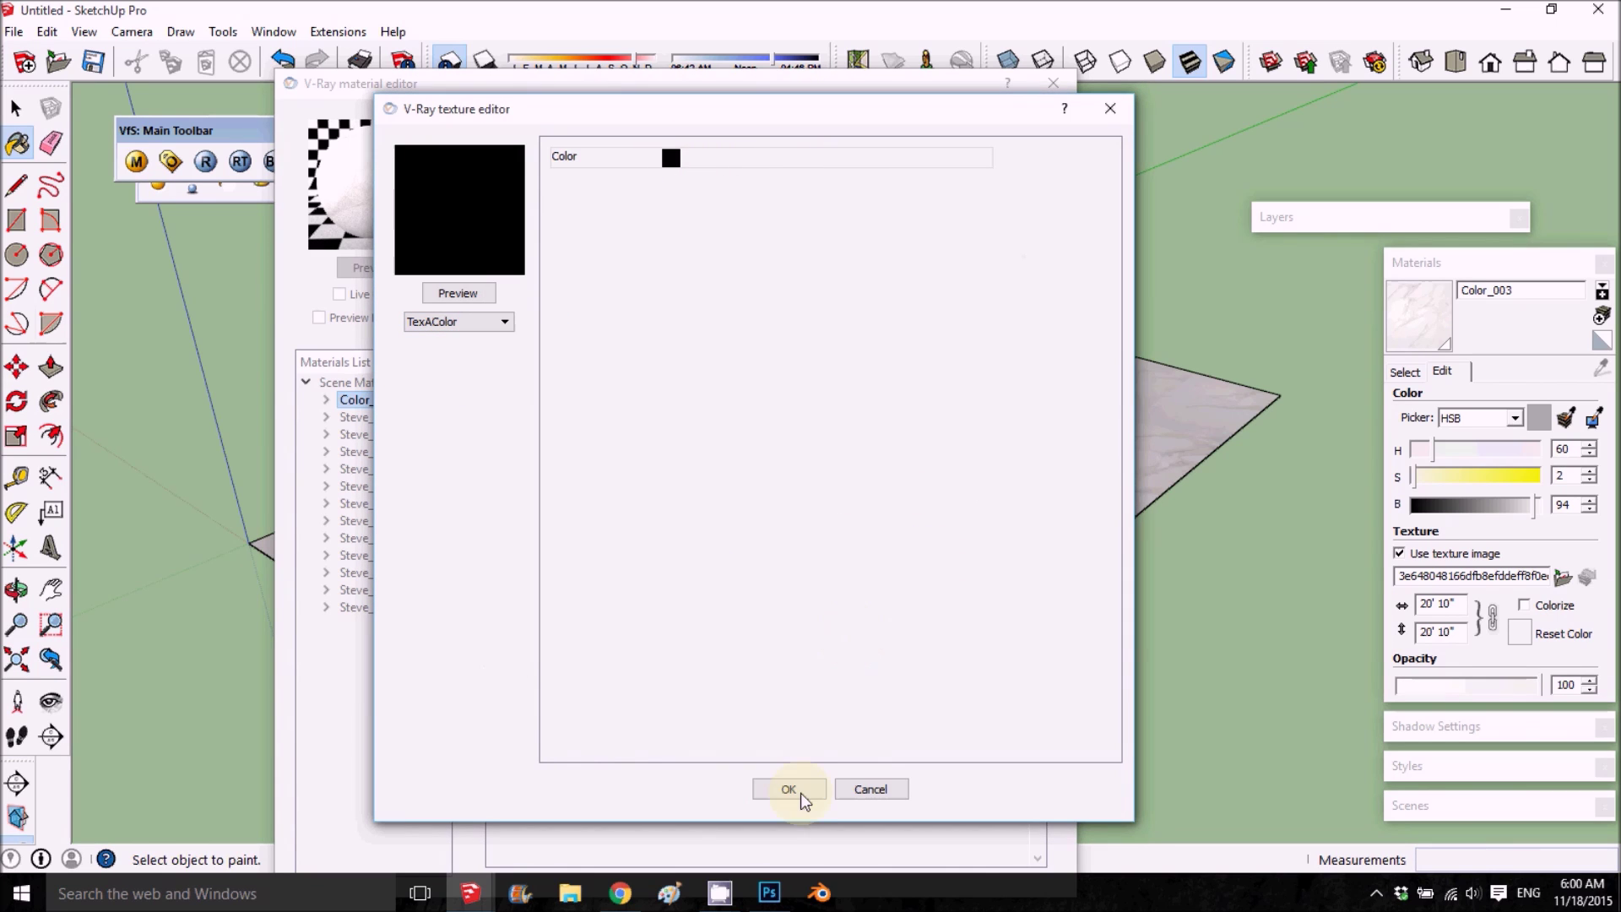
pyautogui.click(799, 787)
# Set the grid's fill colour to a white TexAColor texture and preview it.
pyautogui.click(756, 187)
pyautogui.click(499, 322)
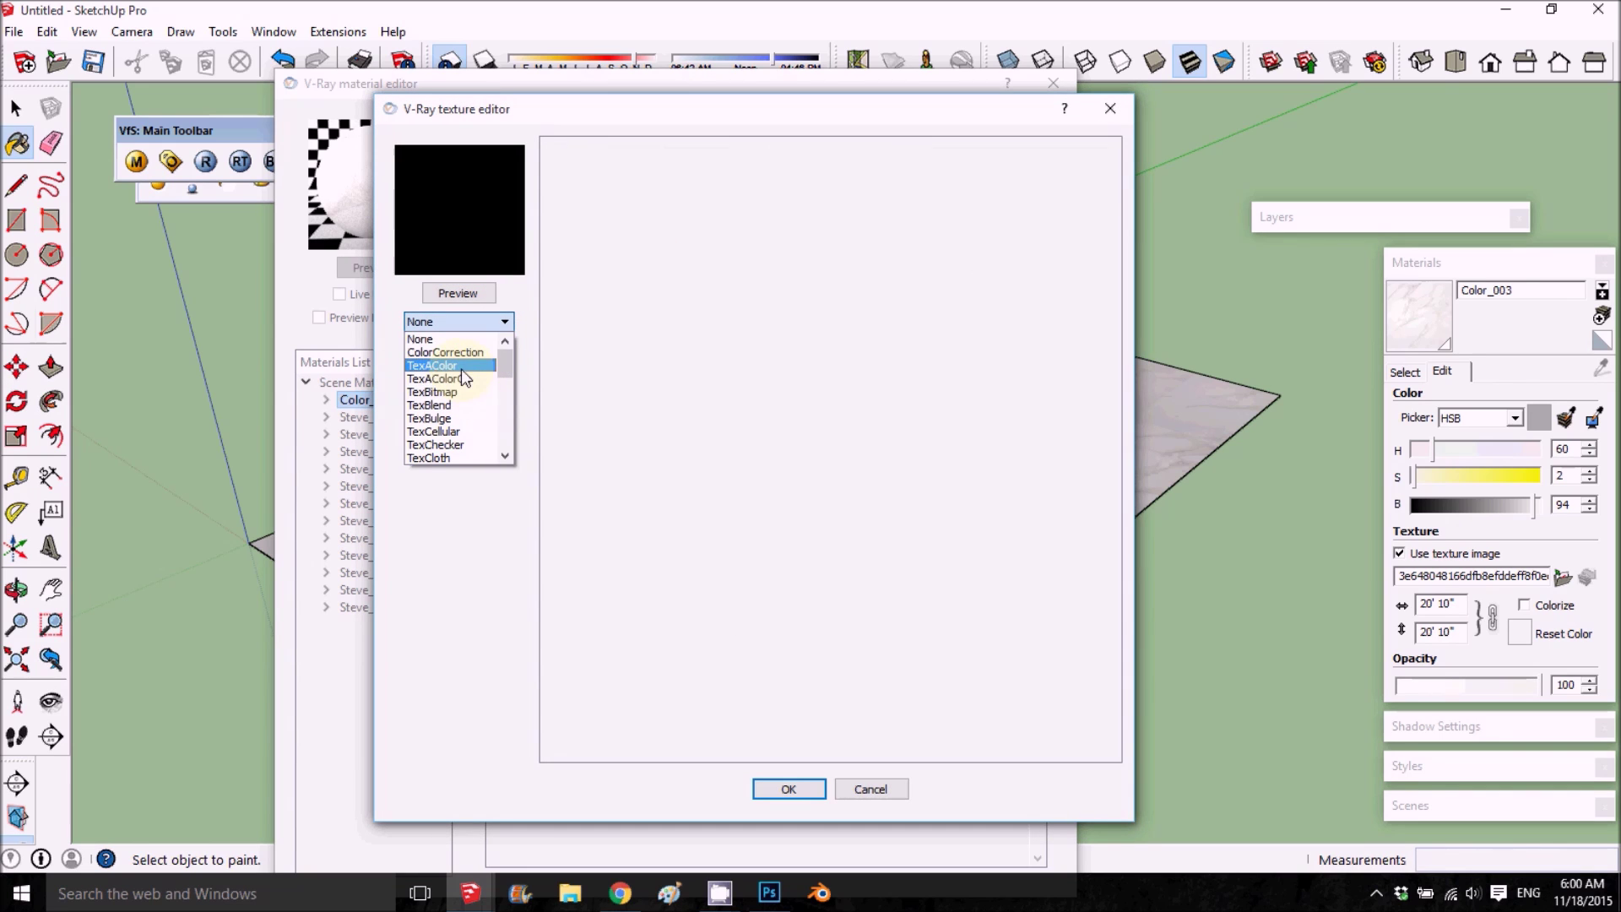
pyautogui.click(462, 366)
pyautogui.click(672, 158)
pyautogui.click(984, 314)
pyautogui.click(872, 630)
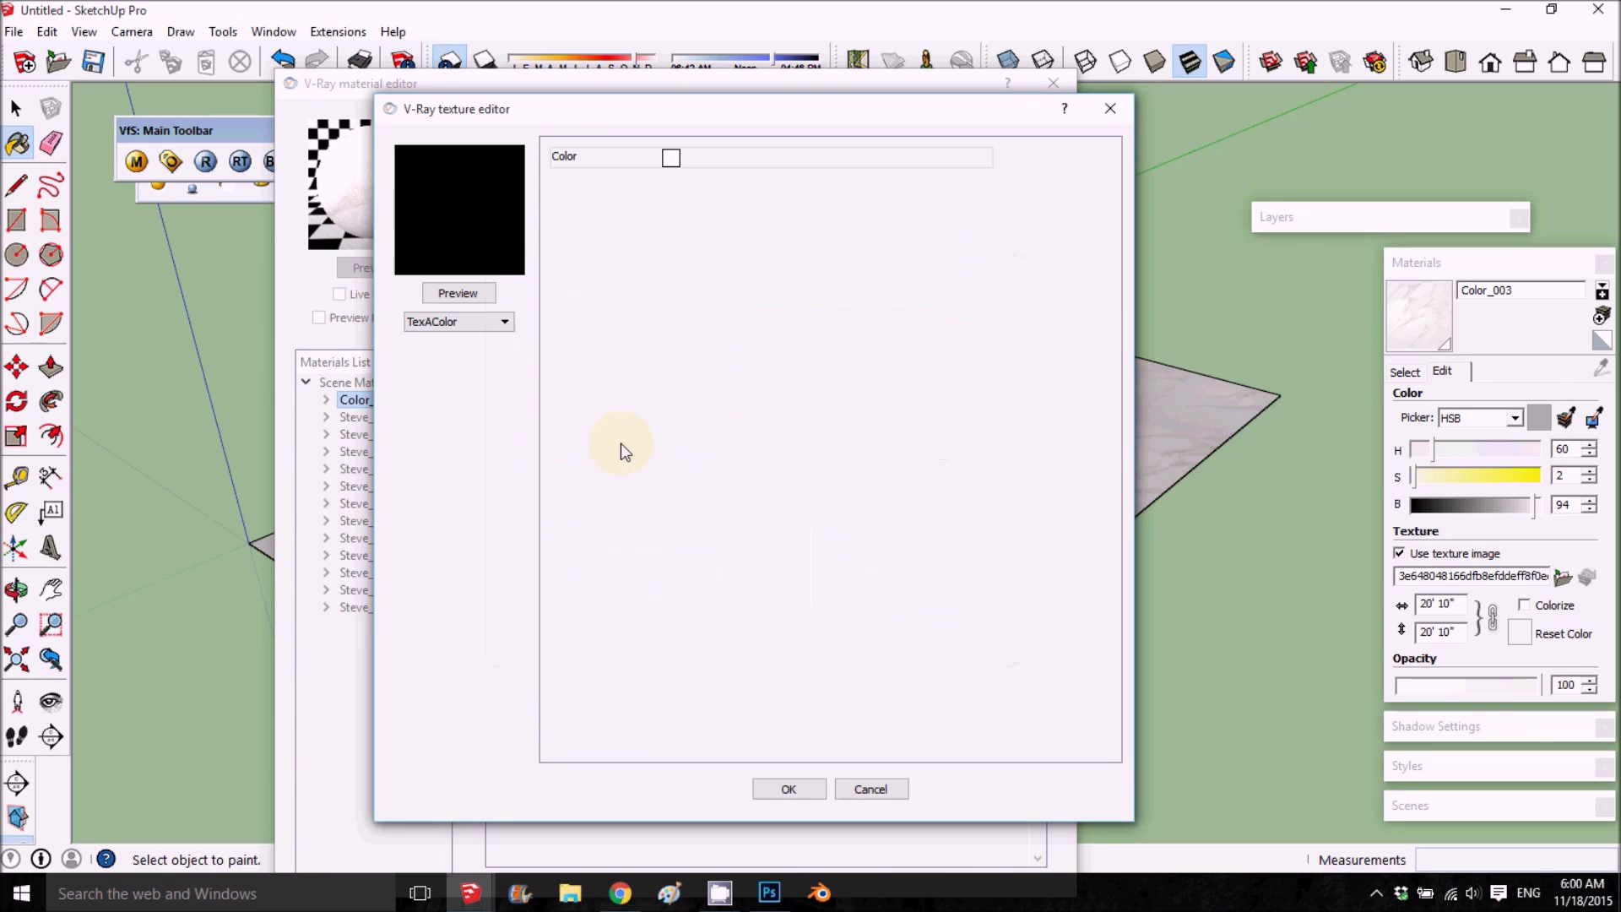
pyautogui.click(458, 295)
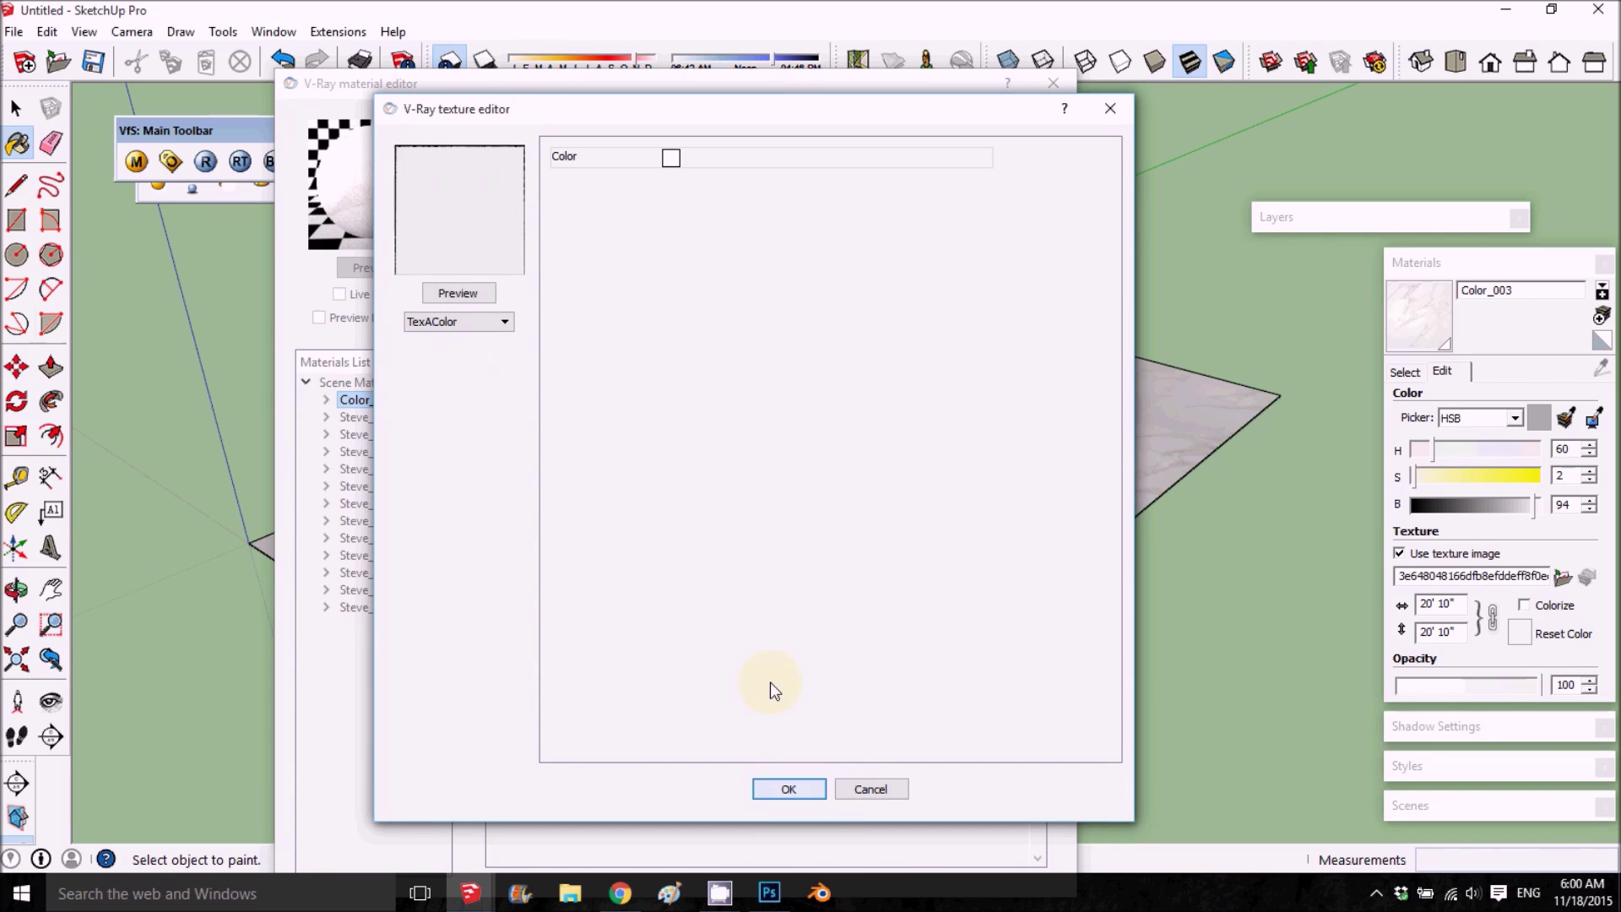
pyautogui.click(784, 789)
# Preview the coloured grid, accept it as Texture B, and preview the resulting blend.
pyautogui.click(487, 293)
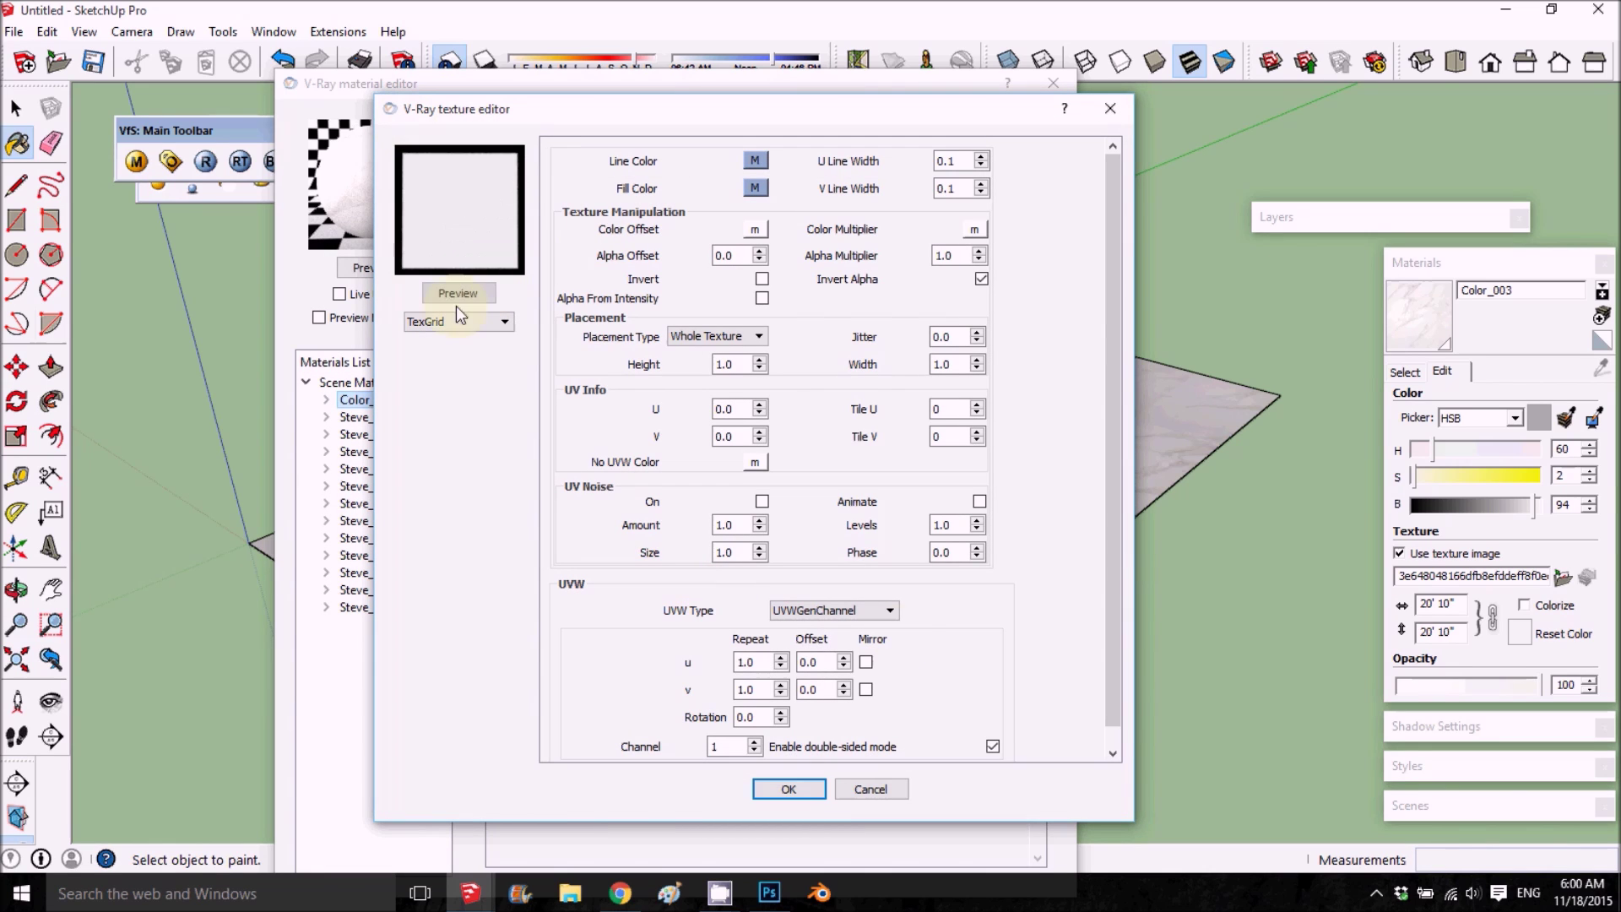
pyautogui.click(786, 791)
pyautogui.click(458, 294)
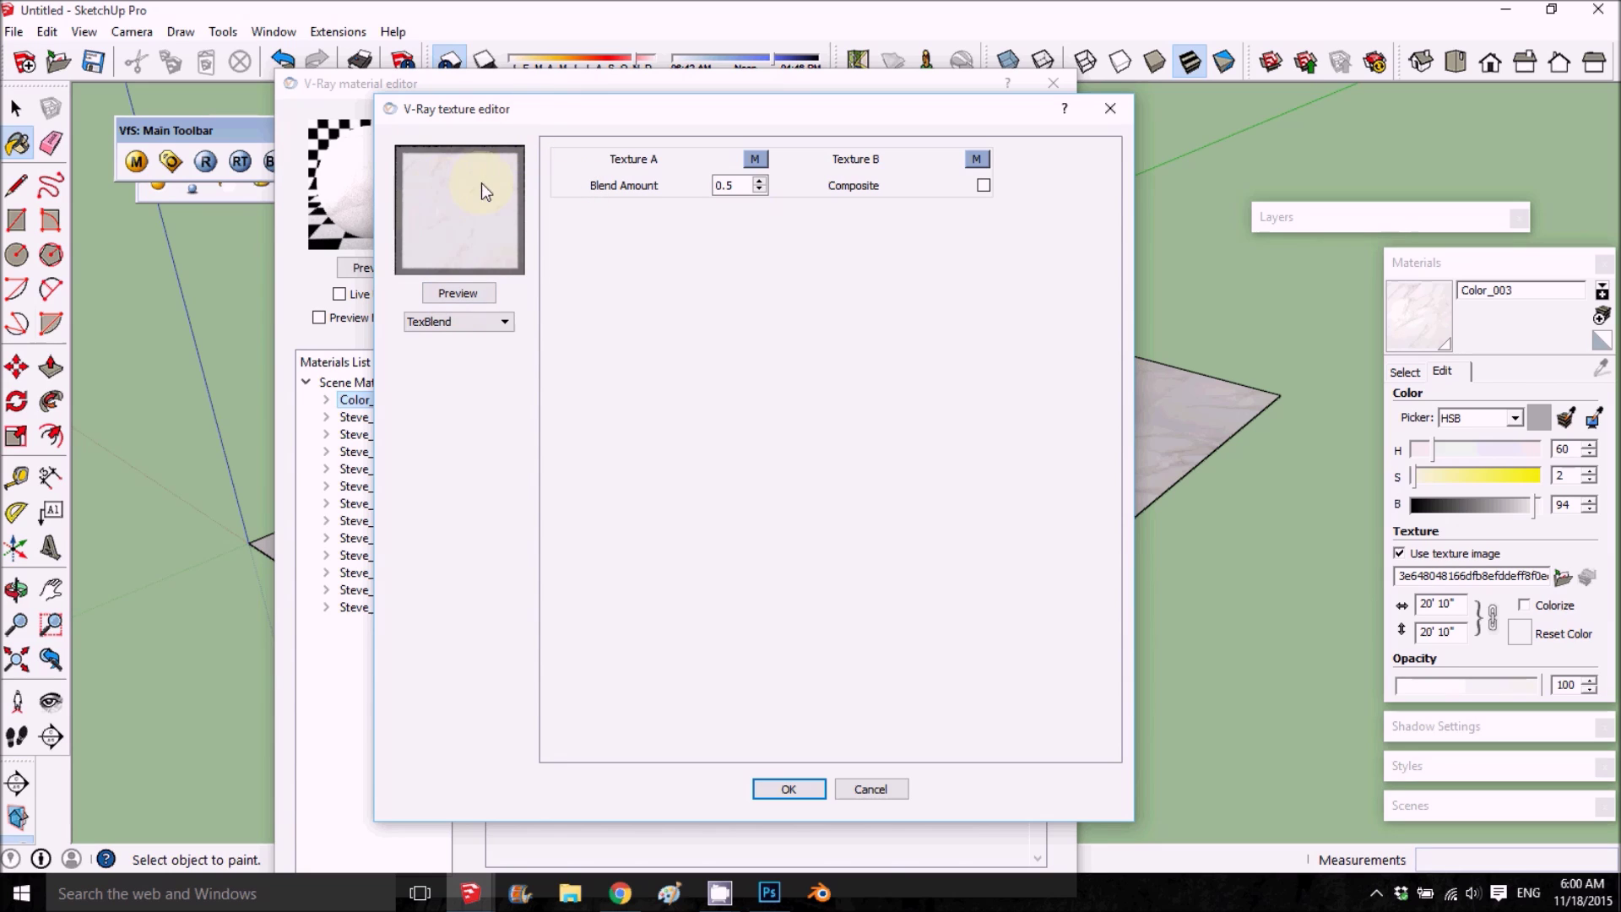
# Try a blend amount of 0.2, settle on 0.1, and preview the blend.
pyautogui.doubleClick(726, 187)
pyautogui.click(474, 292)
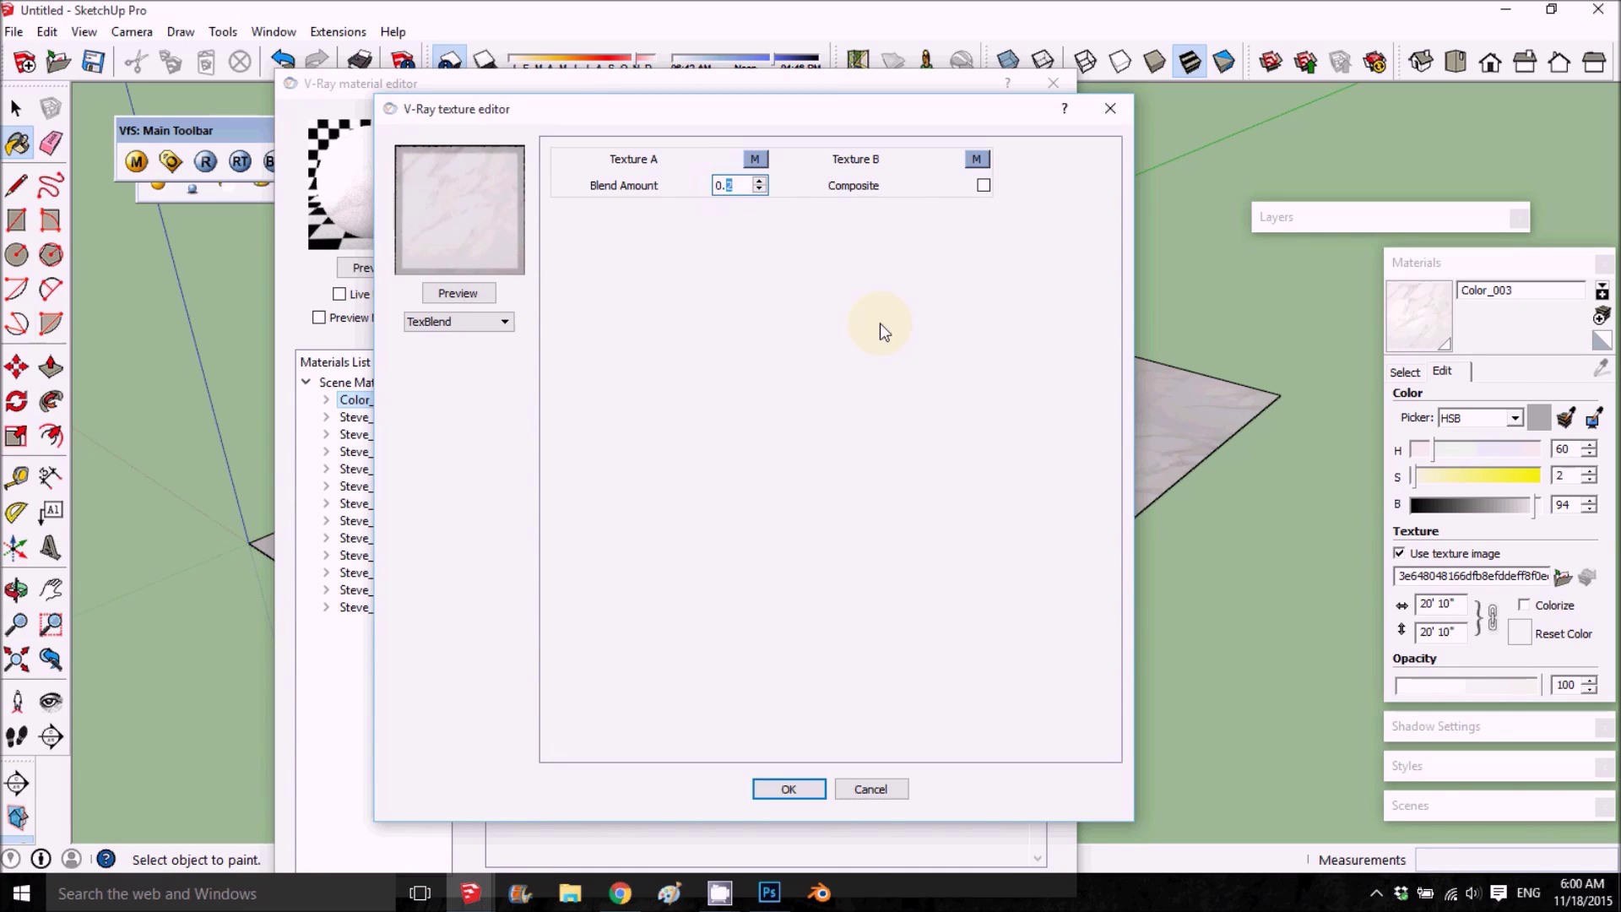
pyautogui.write('1')
pyautogui.click(424, 292)
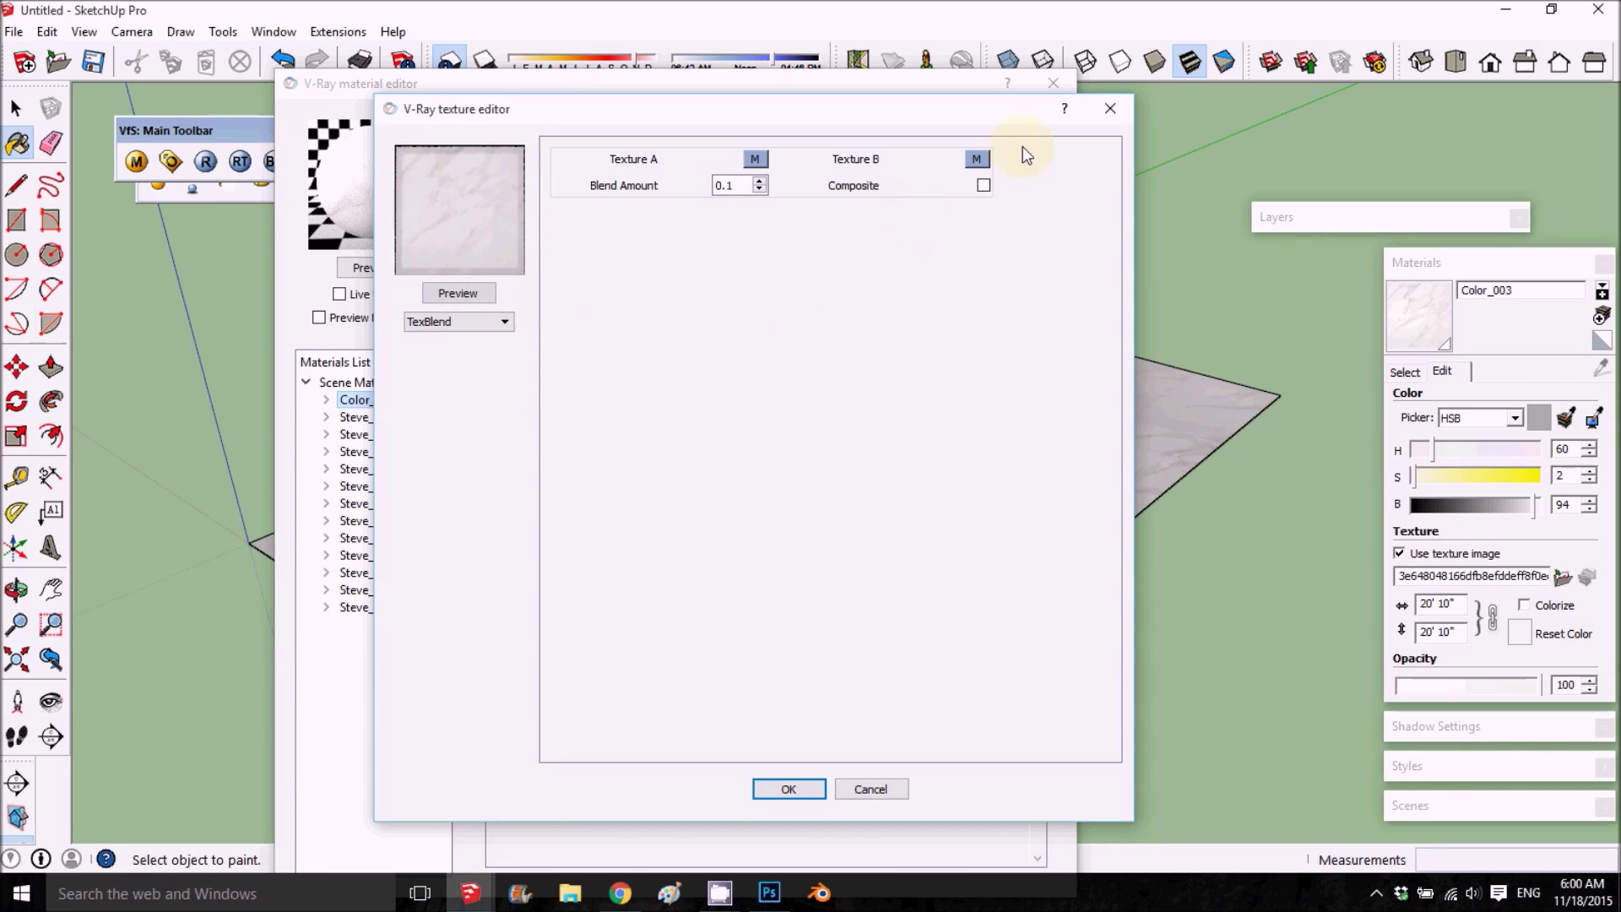
# Set both the U and V line widths of the Texture B grid to 0.01 and preview the blend.
pyautogui.click(976, 159)
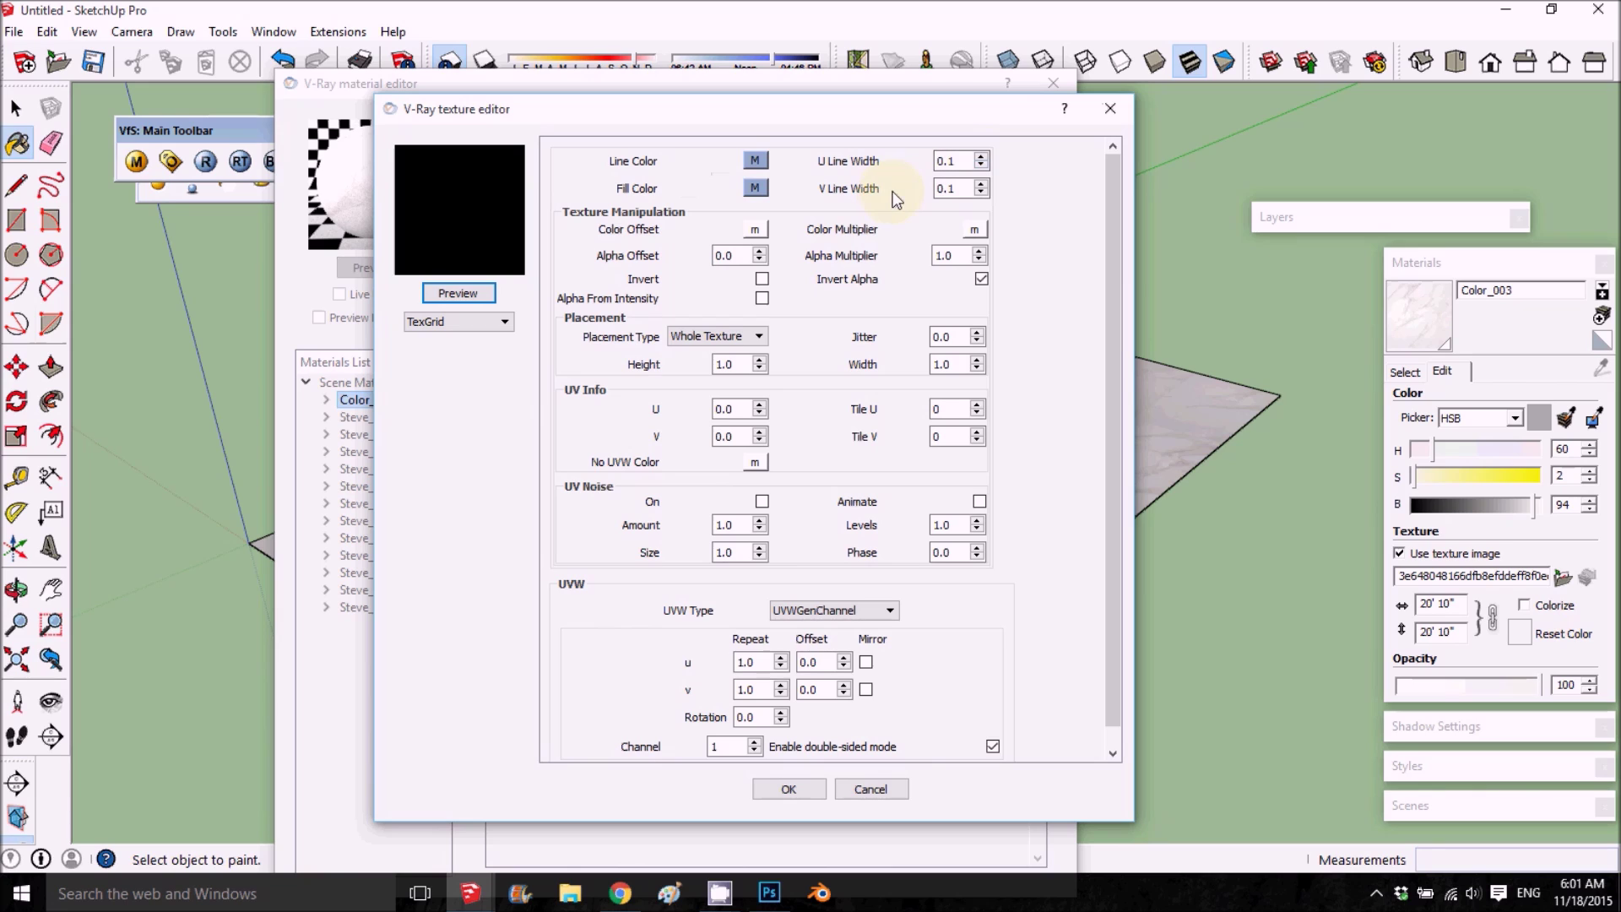
pyautogui.click(950, 160)
pyautogui.write('0')
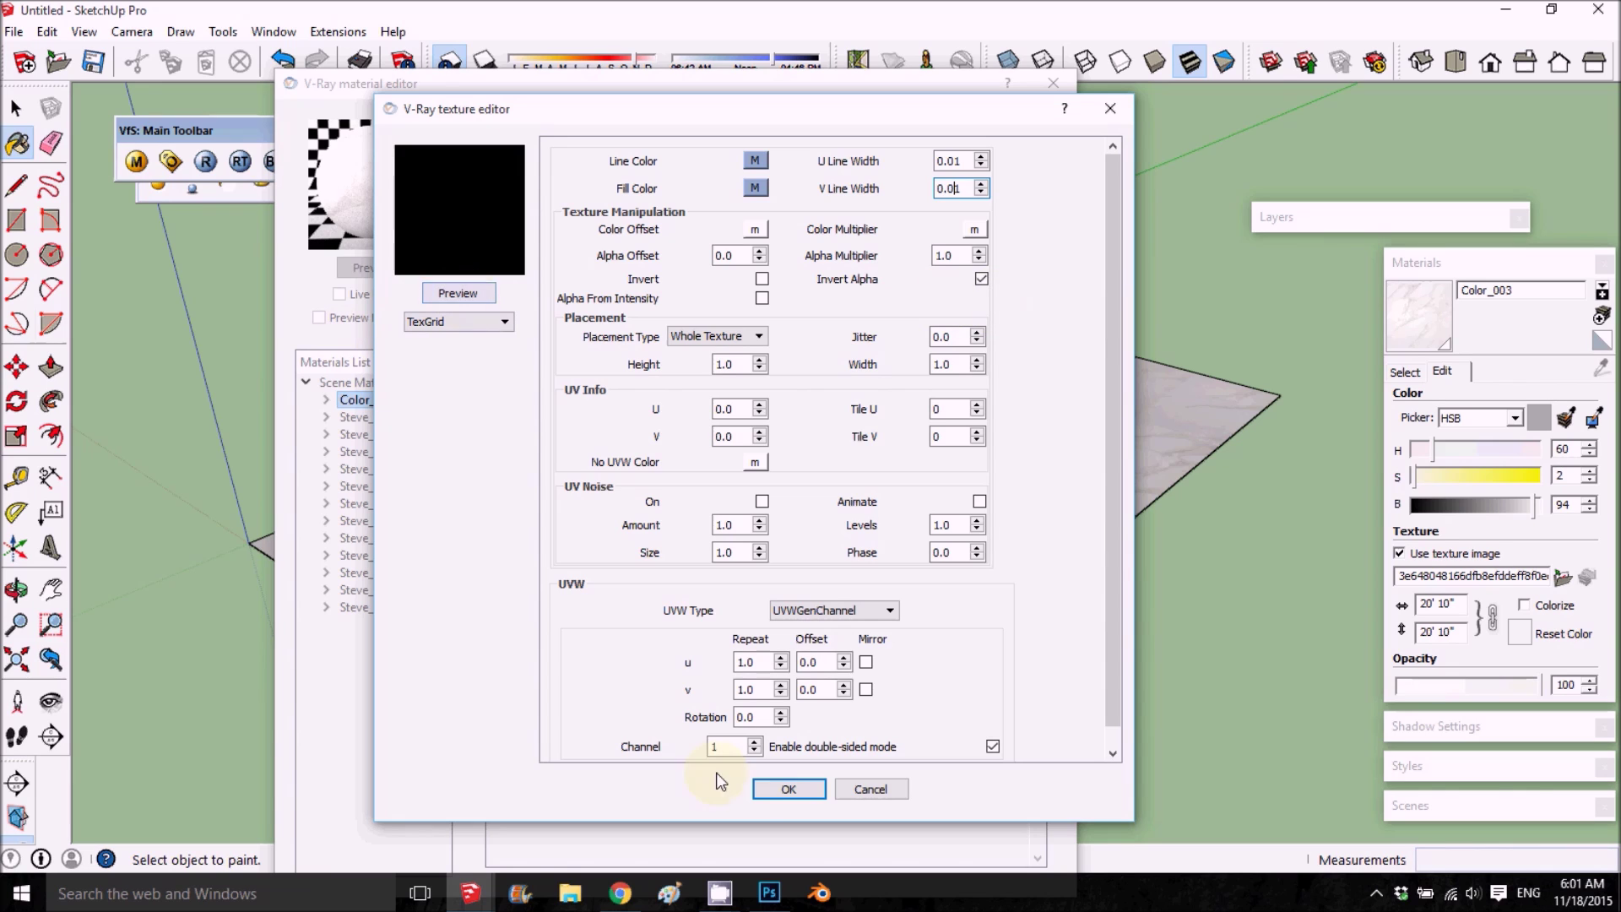
pyautogui.click(789, 789)
pyautogui.click(438, 295)
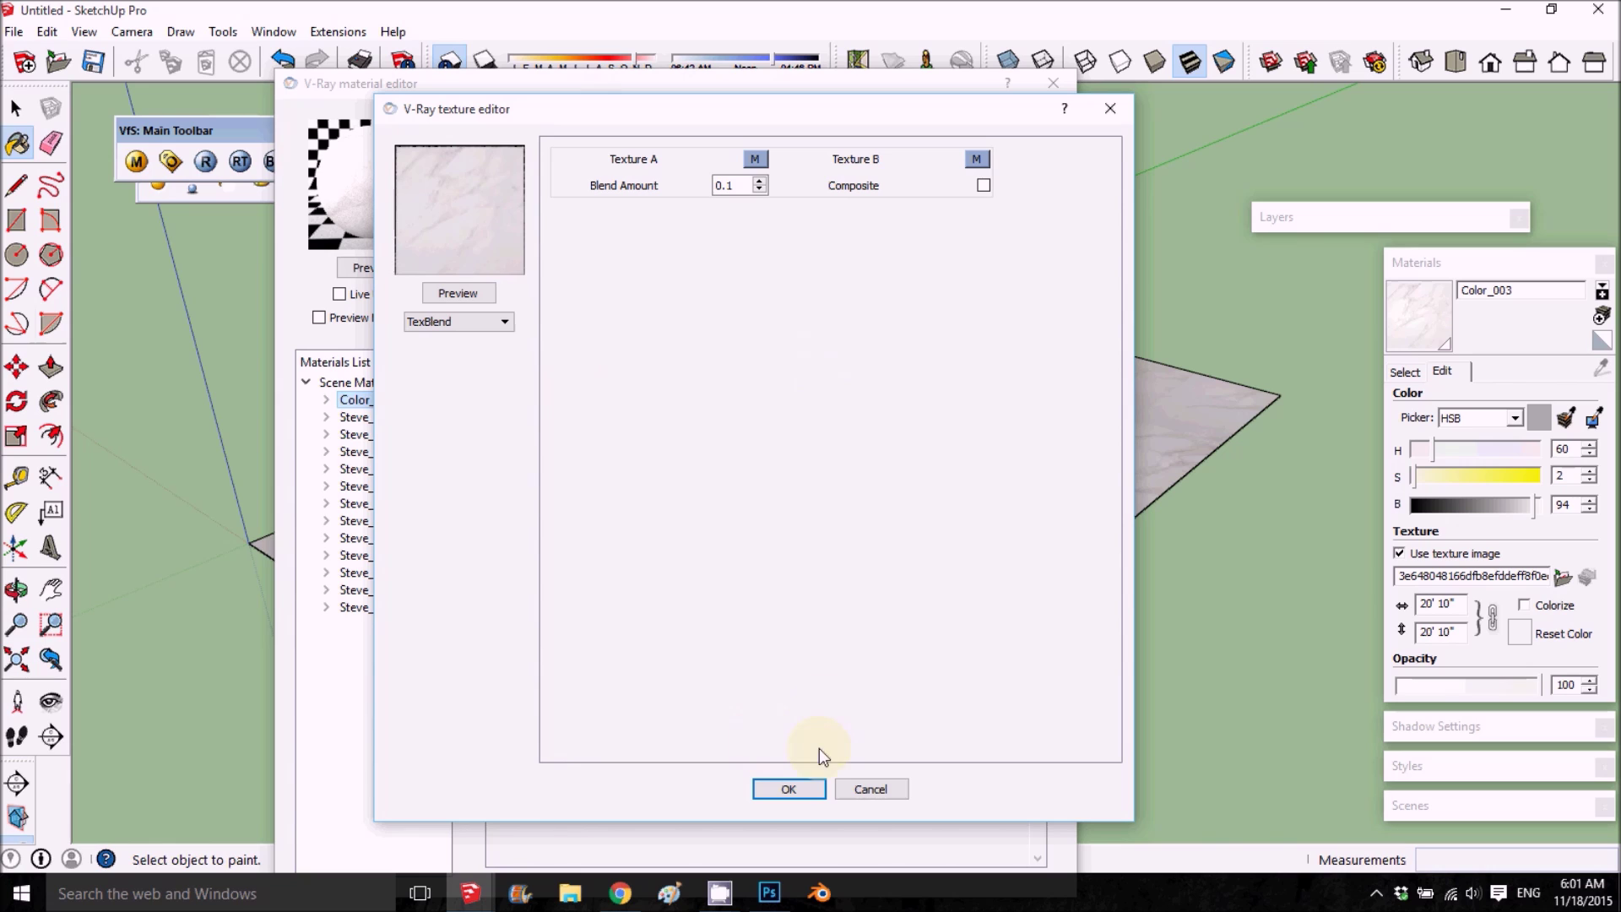
# Adjust the U line width of the Texture B grid and accept the previewed blend as the diffuse map.
pyautogui.click(477, 298)
pyautogui.click(978, 167)
pyautogui.click(960, 168)
pyautogui.write('5')
pyautogui.click(798, 791)
pyautogui.click(476, 290)
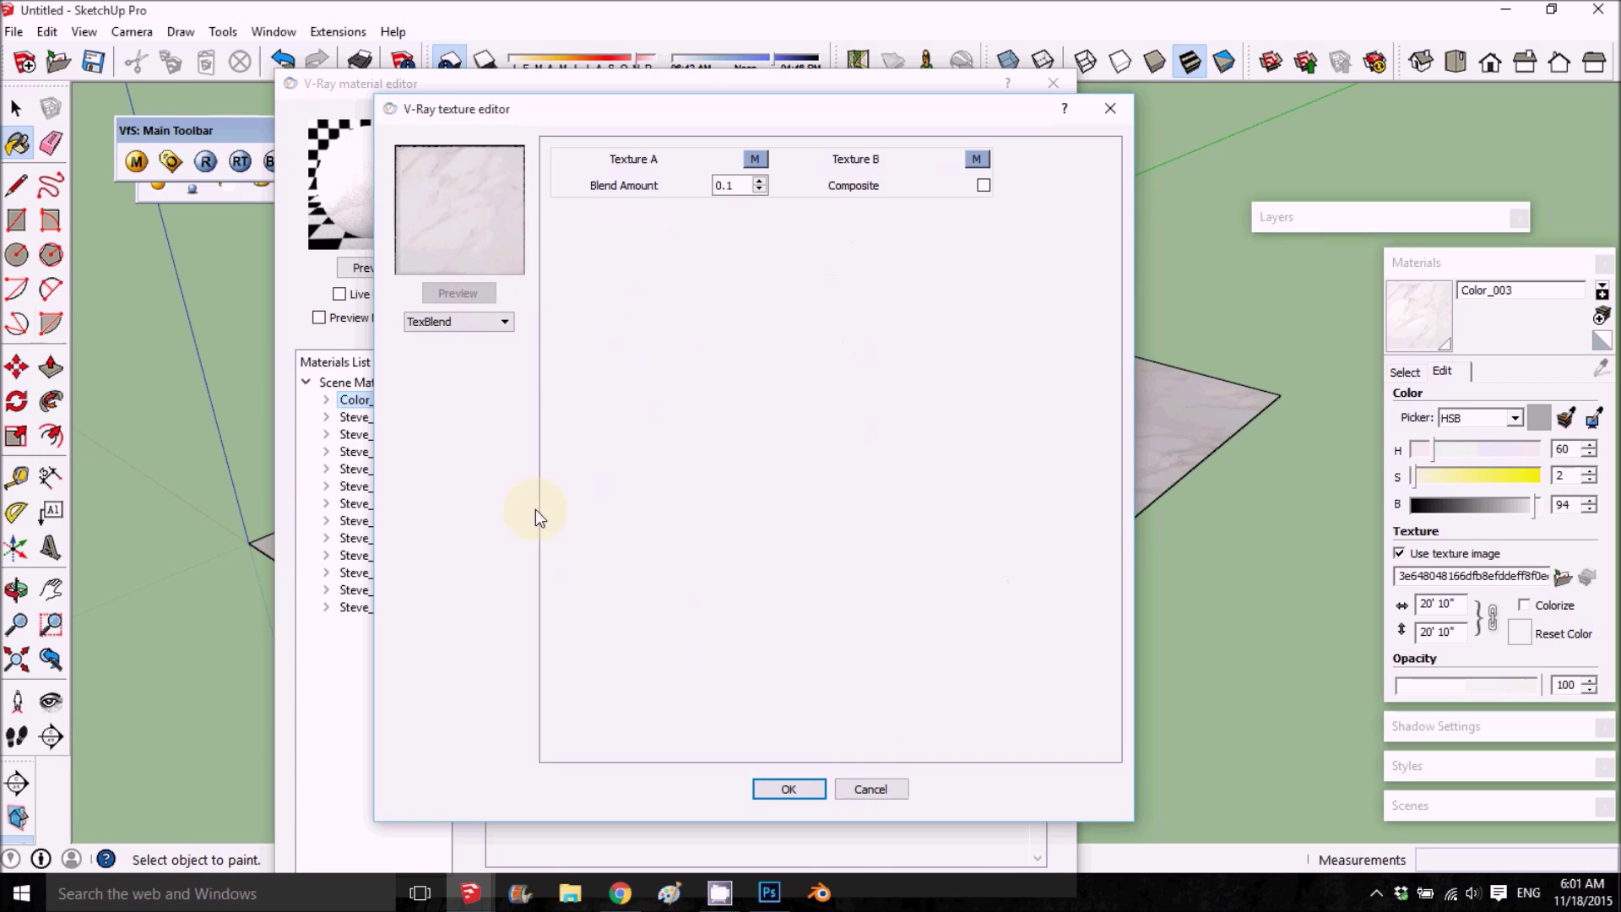
pyautogui.click(789, 789)
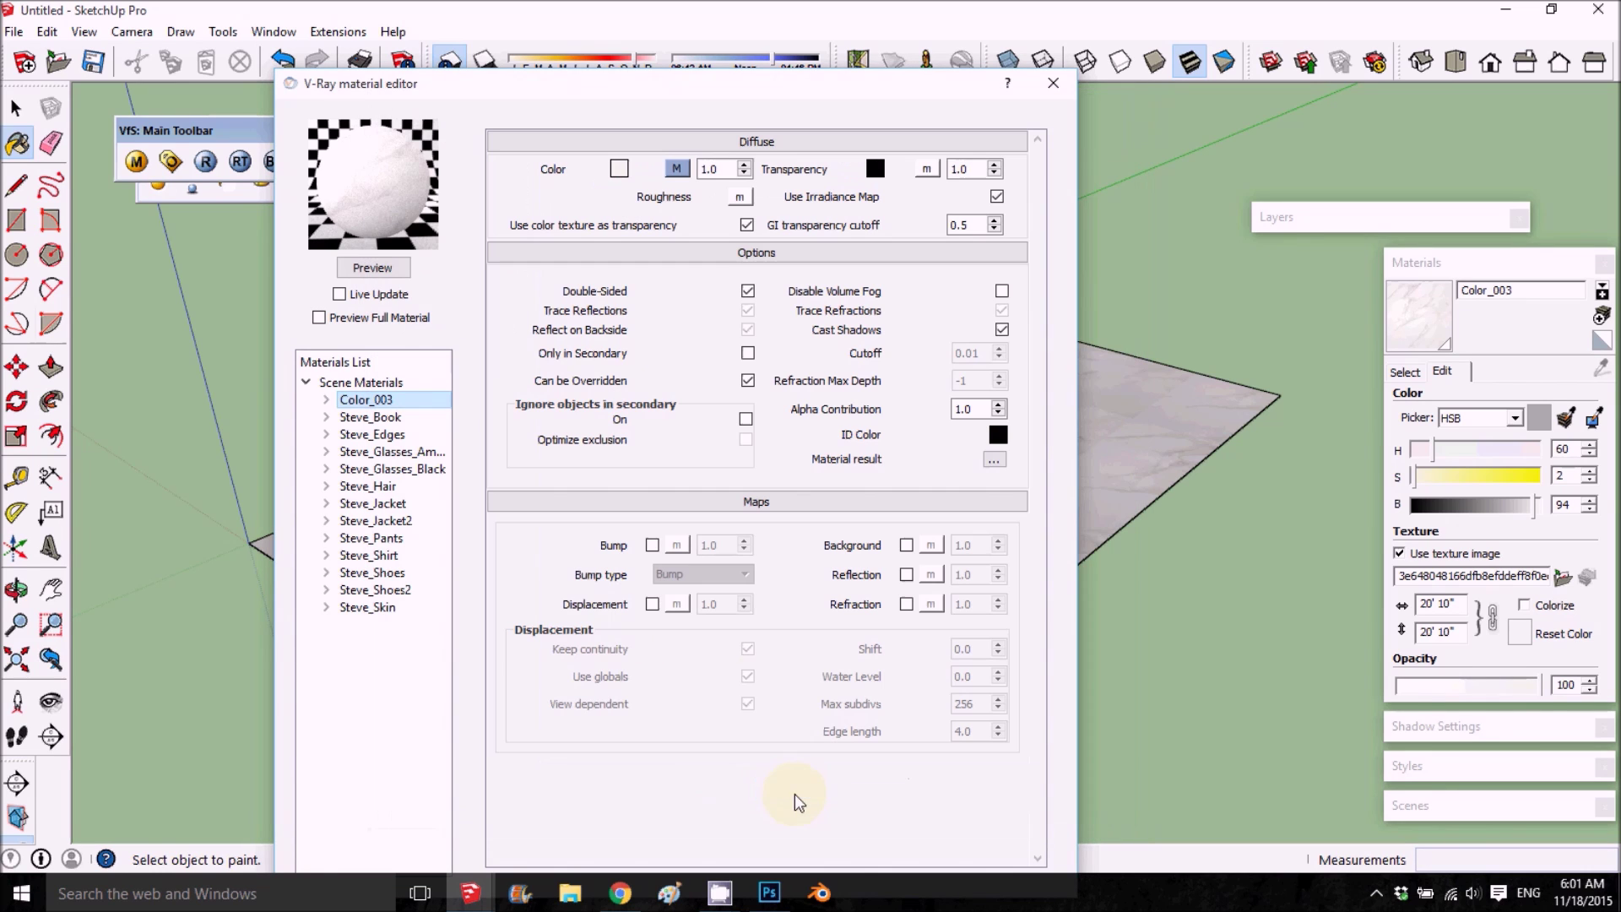
# Move the material editor aside to clear the floor and render the scene.
pyautogui.moveTo(352, 93); pyautogui.dragTo(1018, 92)
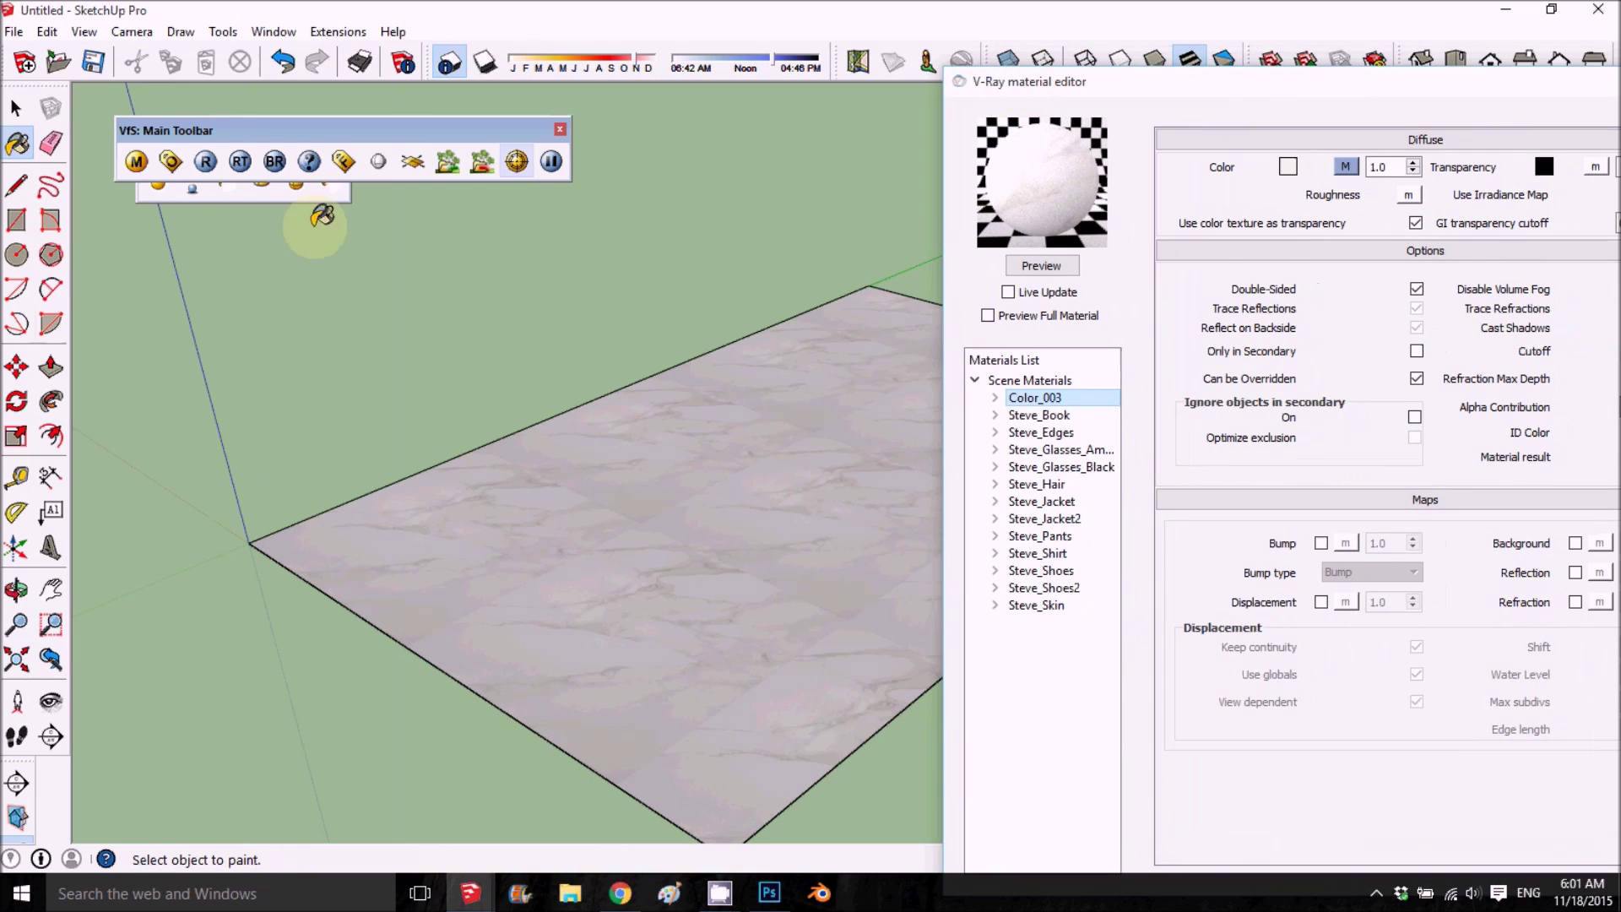
pyautogui.click(240, 161)
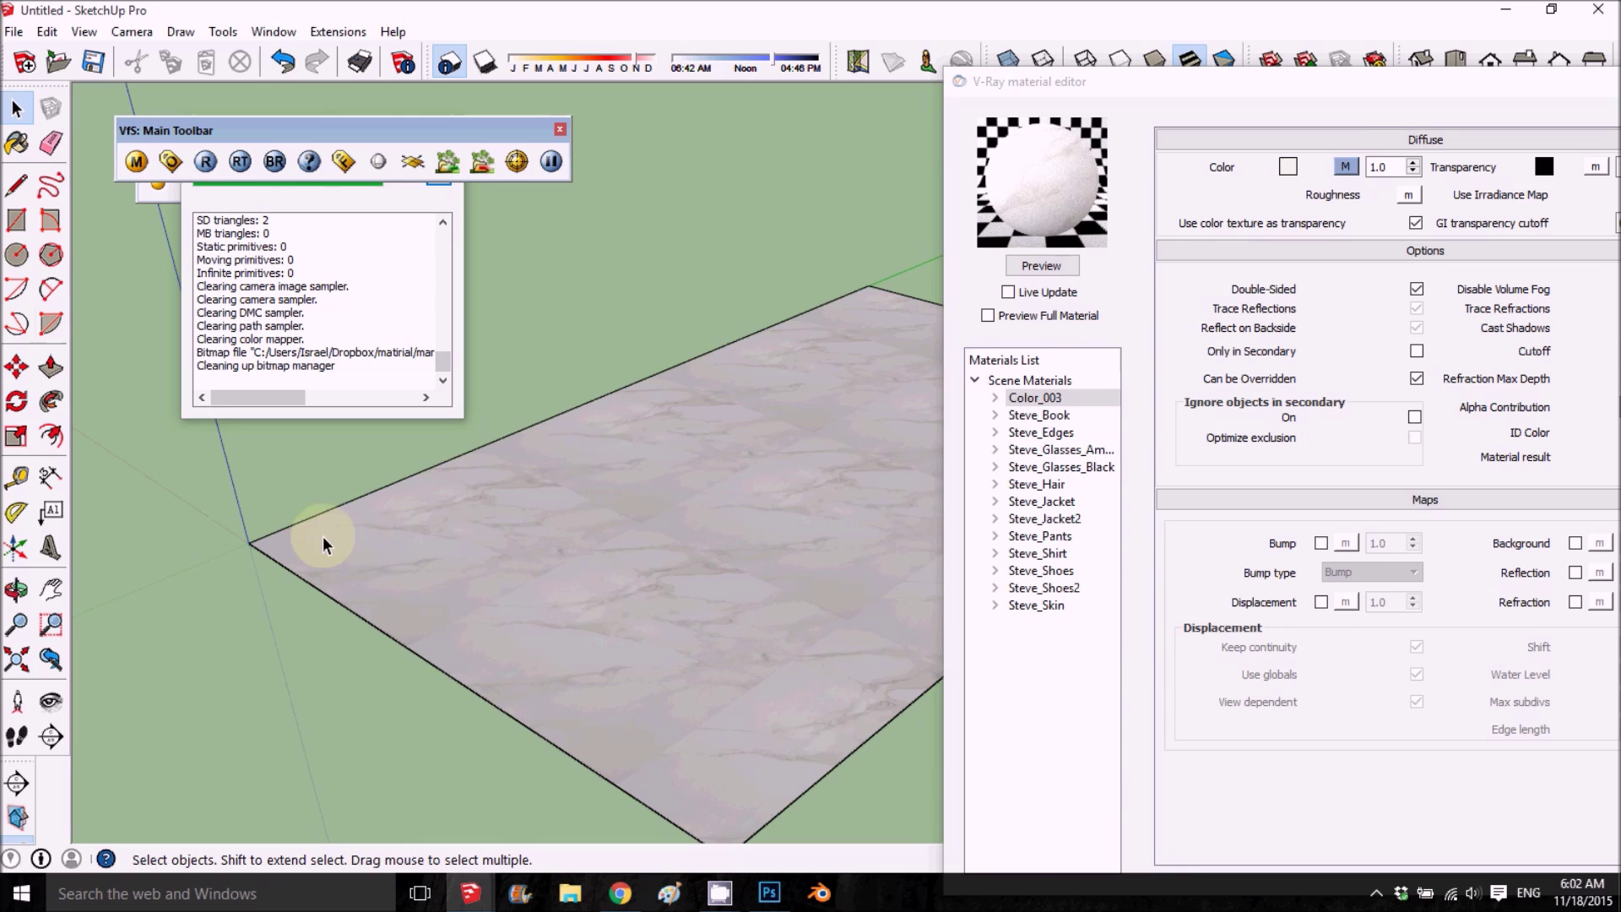
# Enter texture positioning on the marble floor face and compare its tiling with the rendered tiles in the frame buffer.
pyautogui.rightClick(572, 509)
pyautogui.moveTo(735, 400)
pyautogui.click(832, 399)
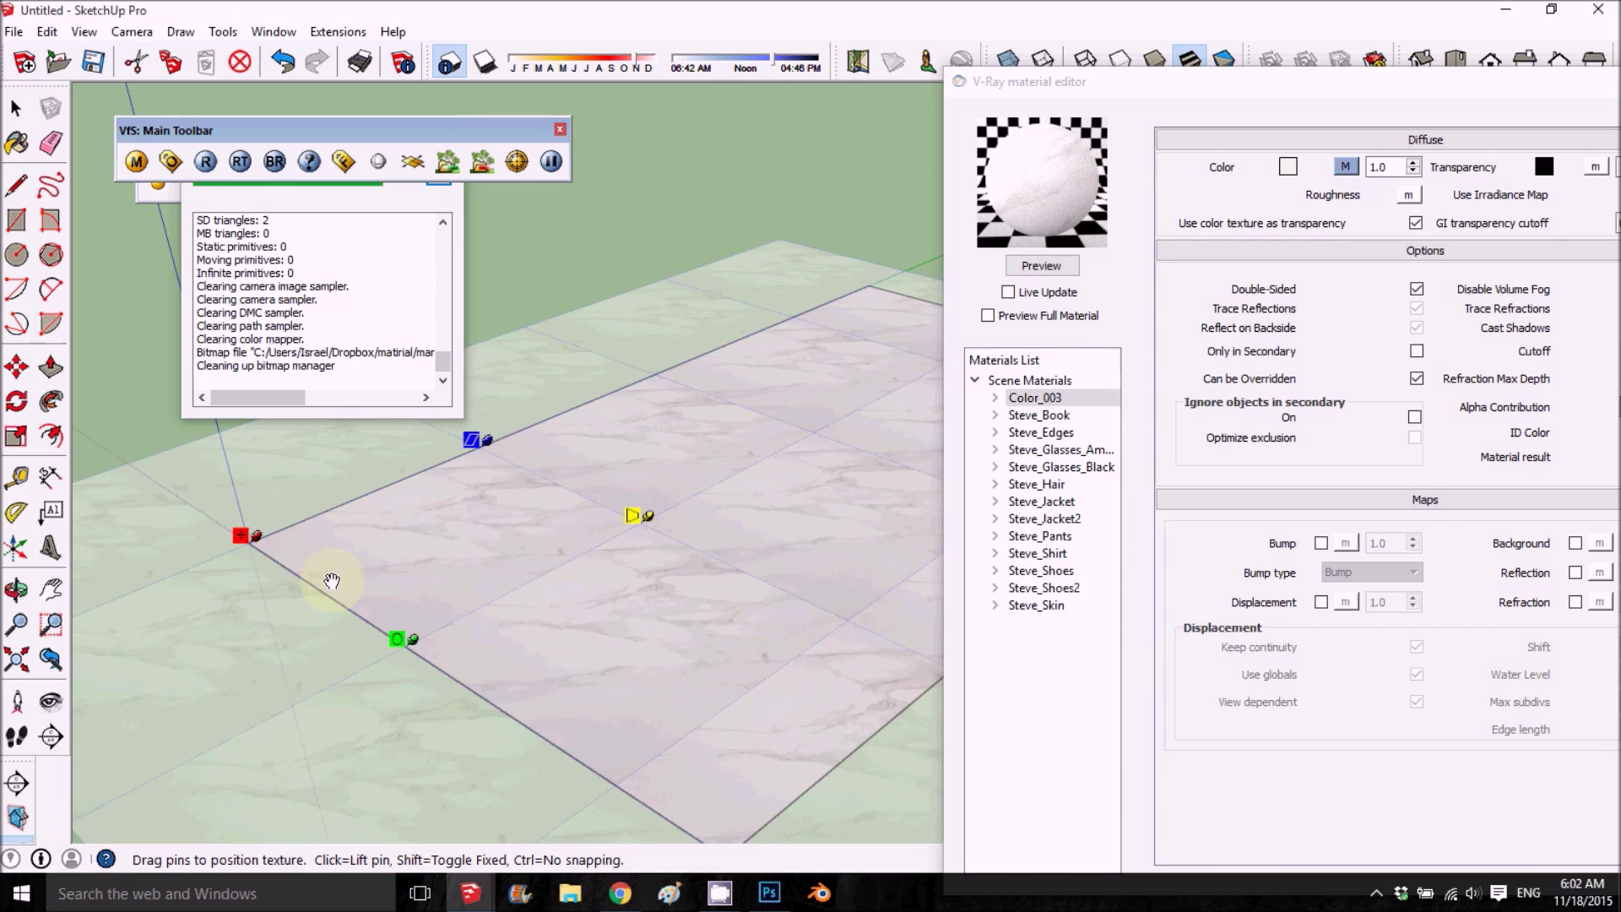
pyautogui.click(345, 160)
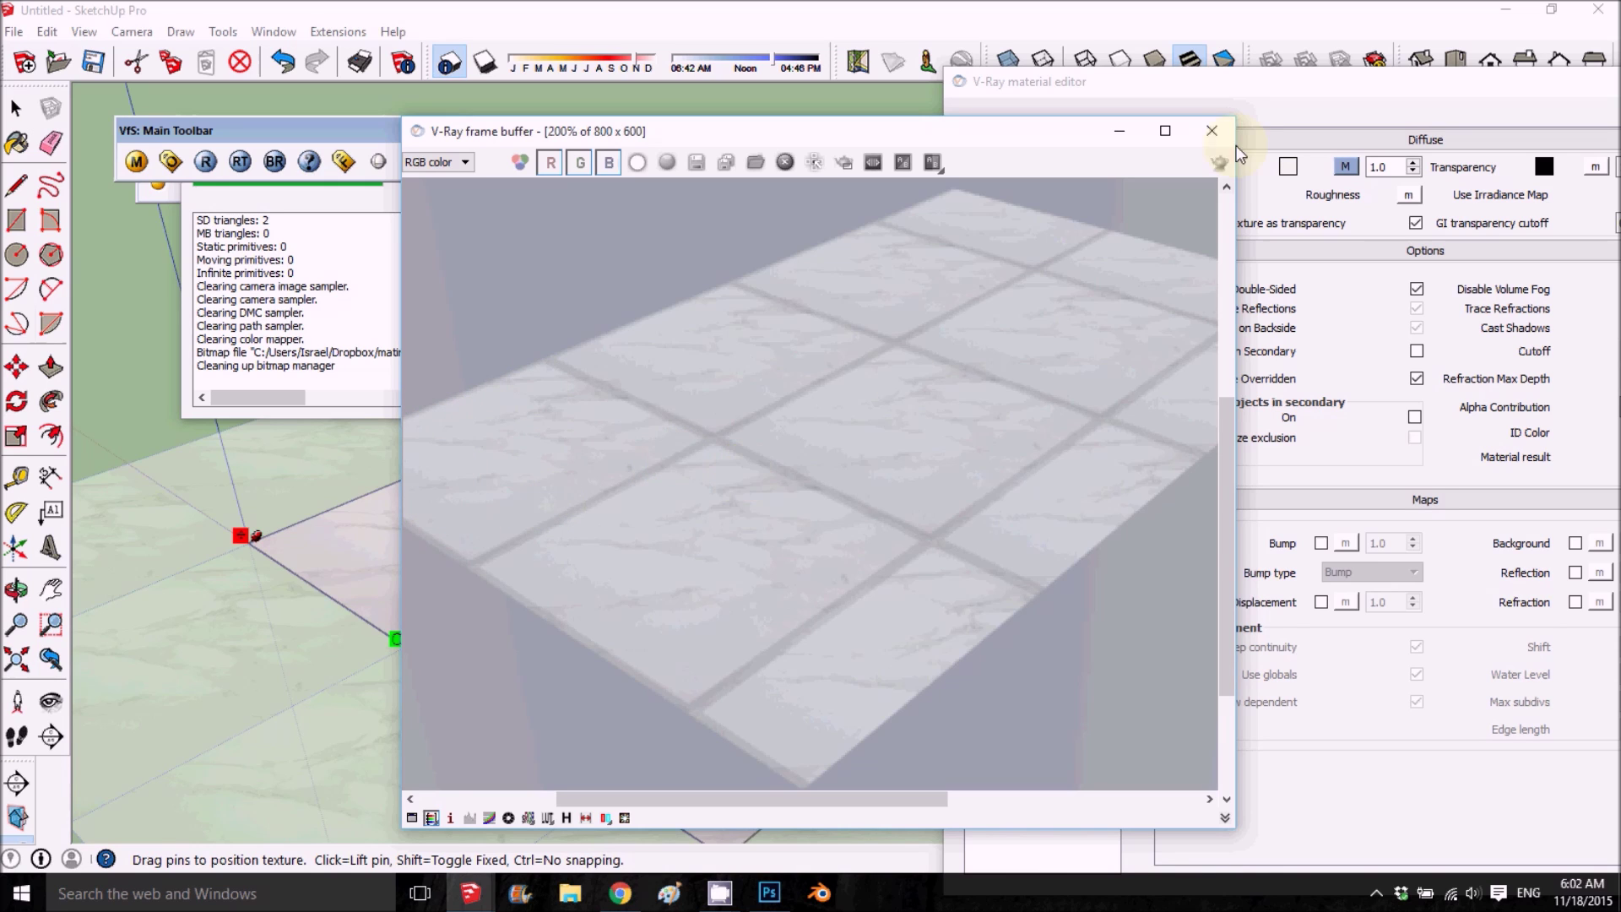
pyautogui.click(1212, 130)
# Set the Texture B grid's u repeat to 10, change its v repeat as well, and accept the previewed diffuse blend.
pyautogui.moveTo(1217, 85); pyautogui.dragTo(818, 132)
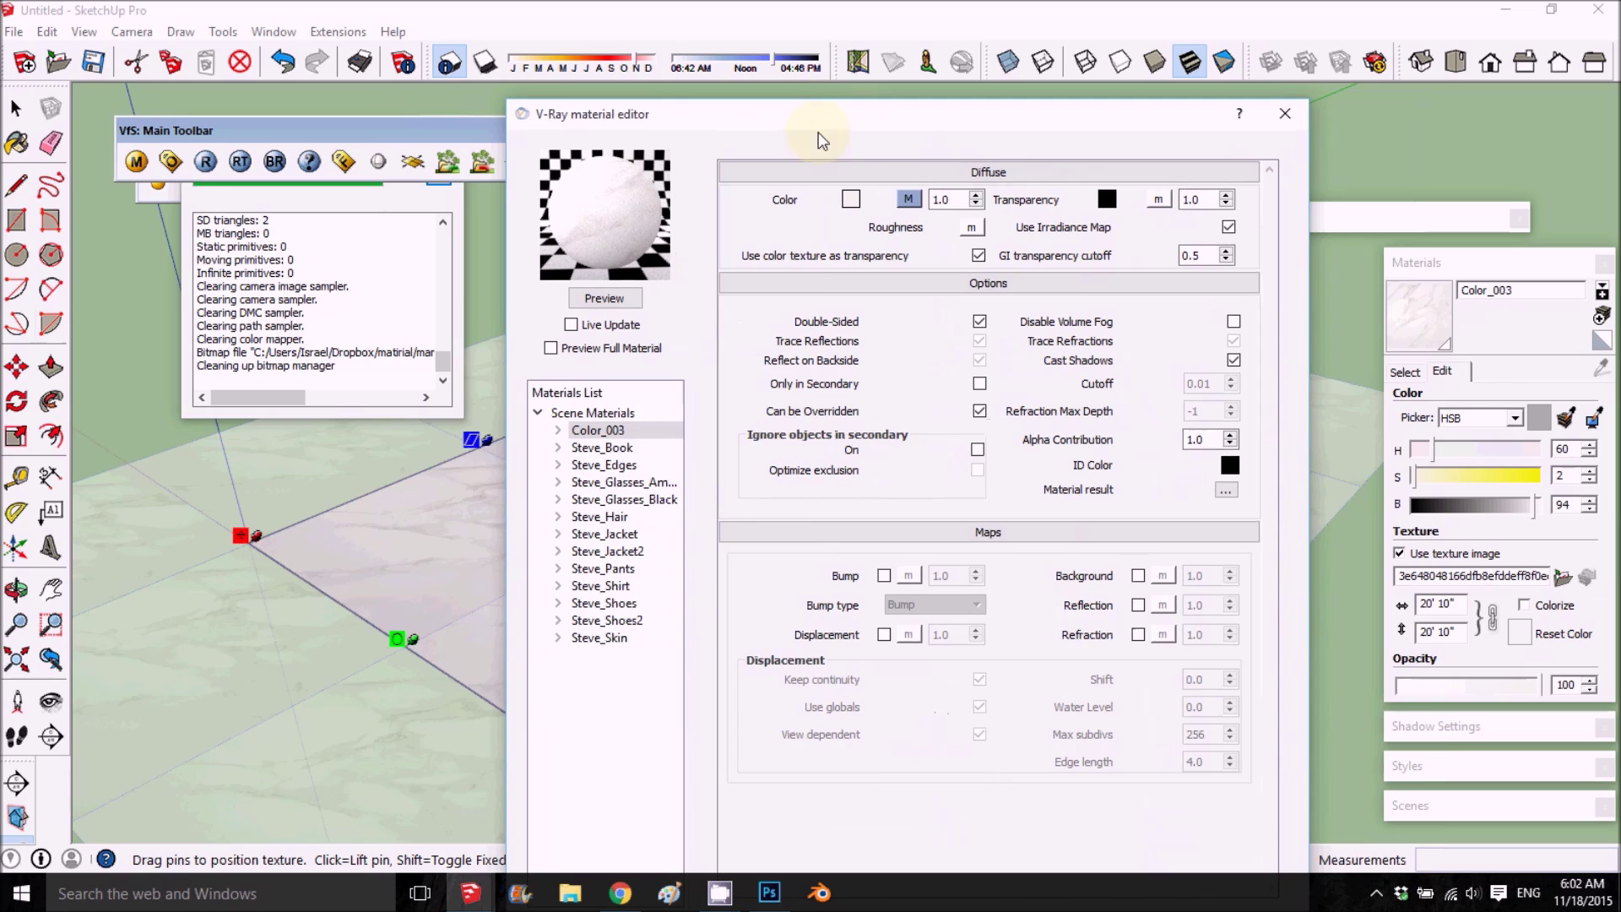
pyautogui.click(910, 200)
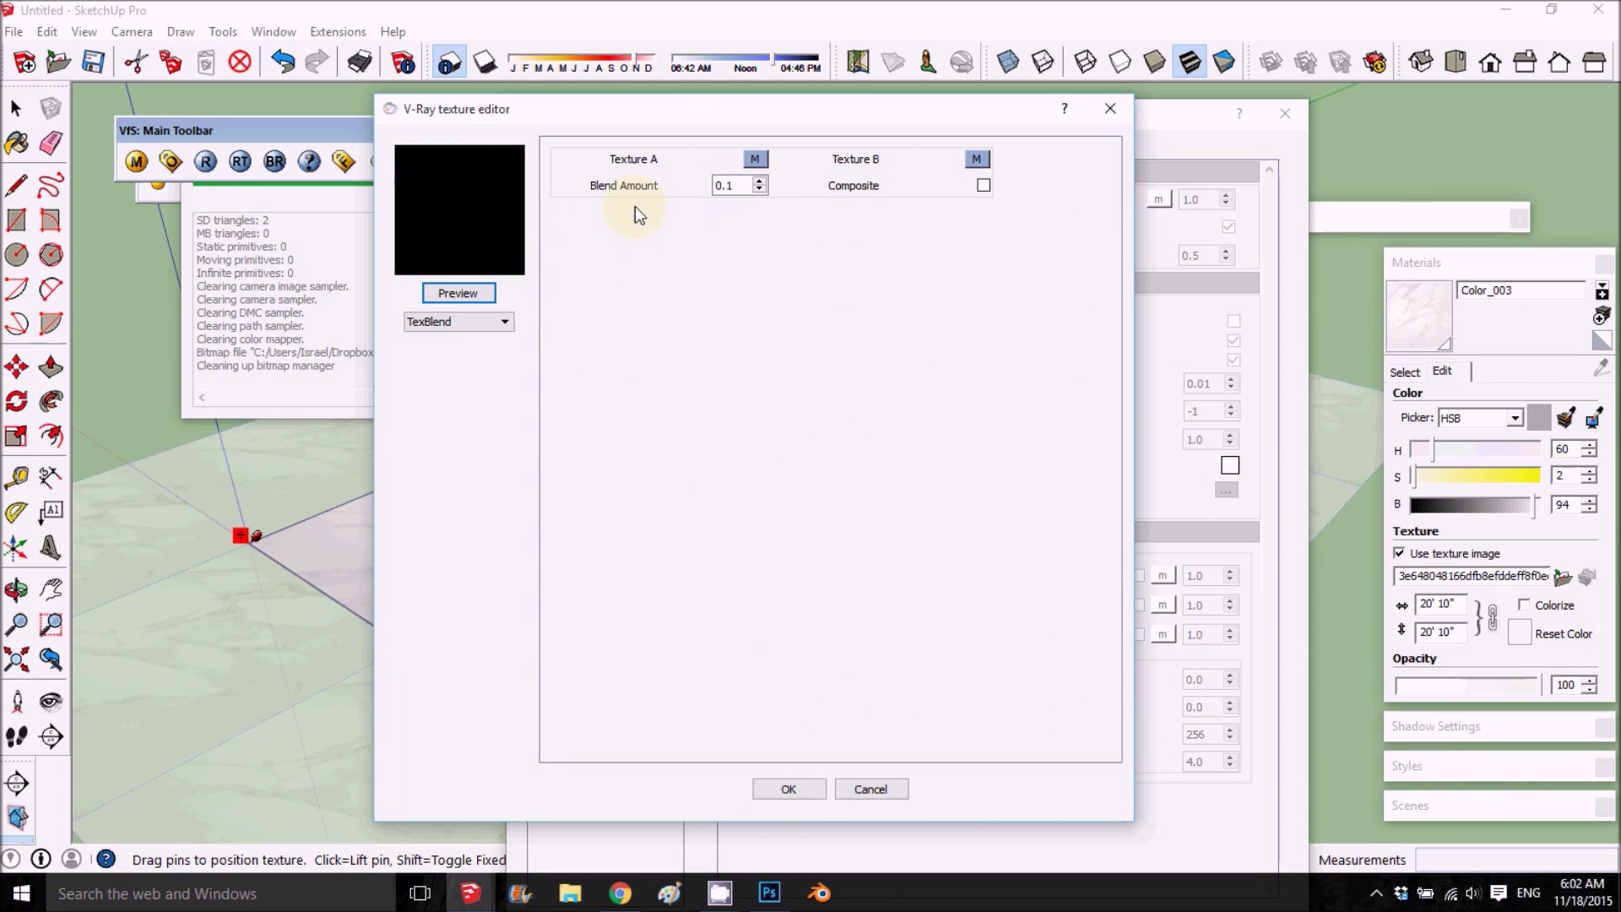
pyautogui.click(978, 157)
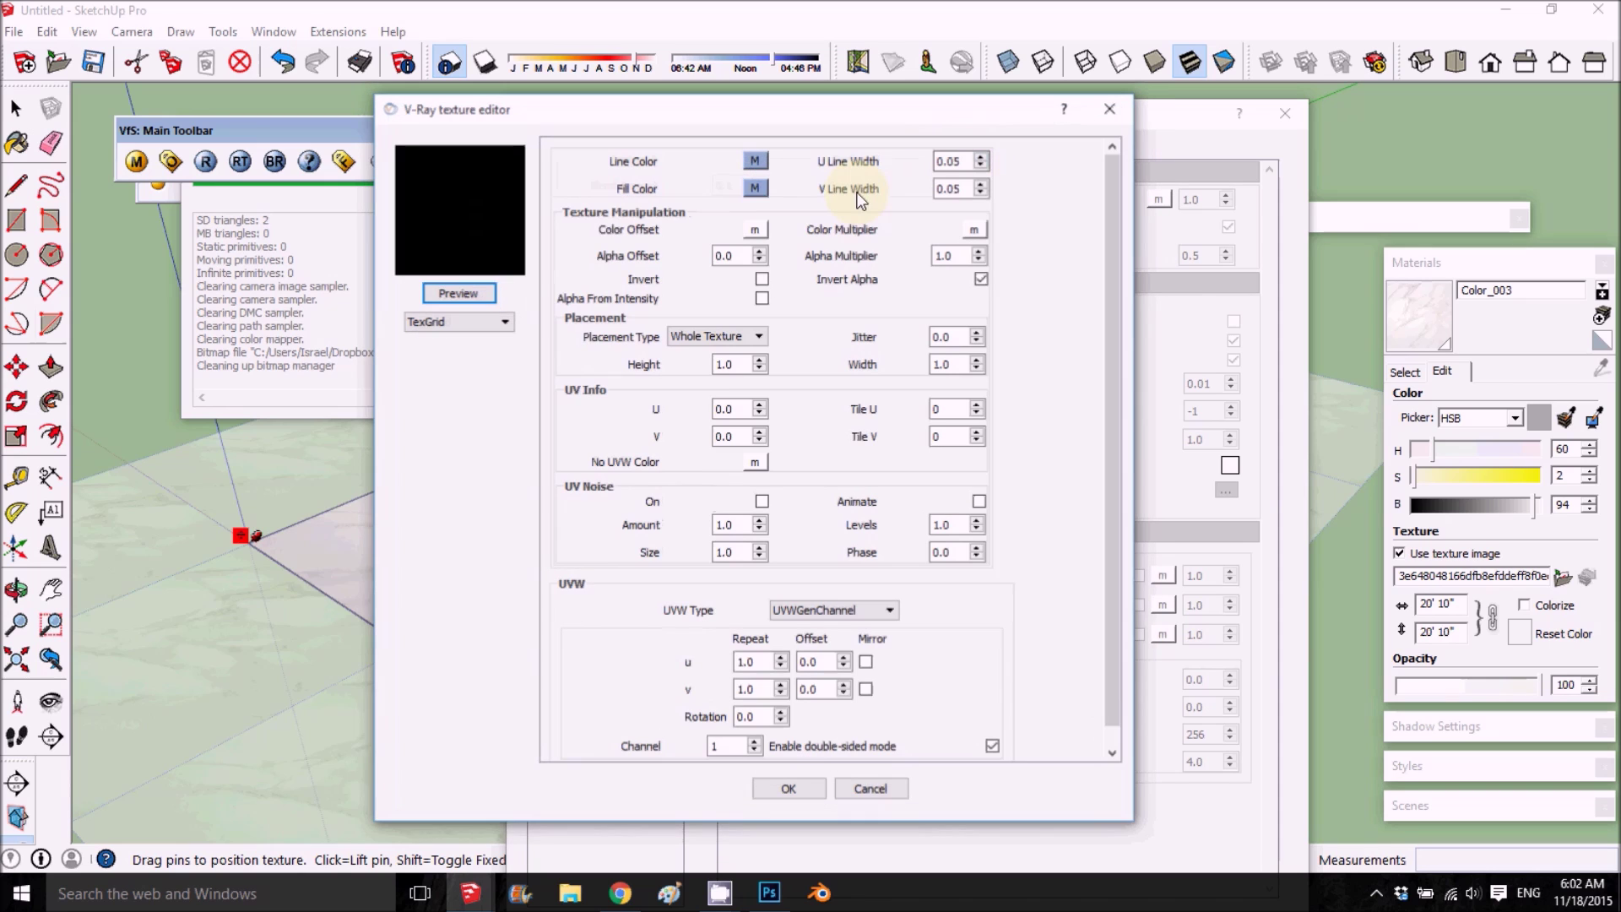
pyautogui.click(727, 550)
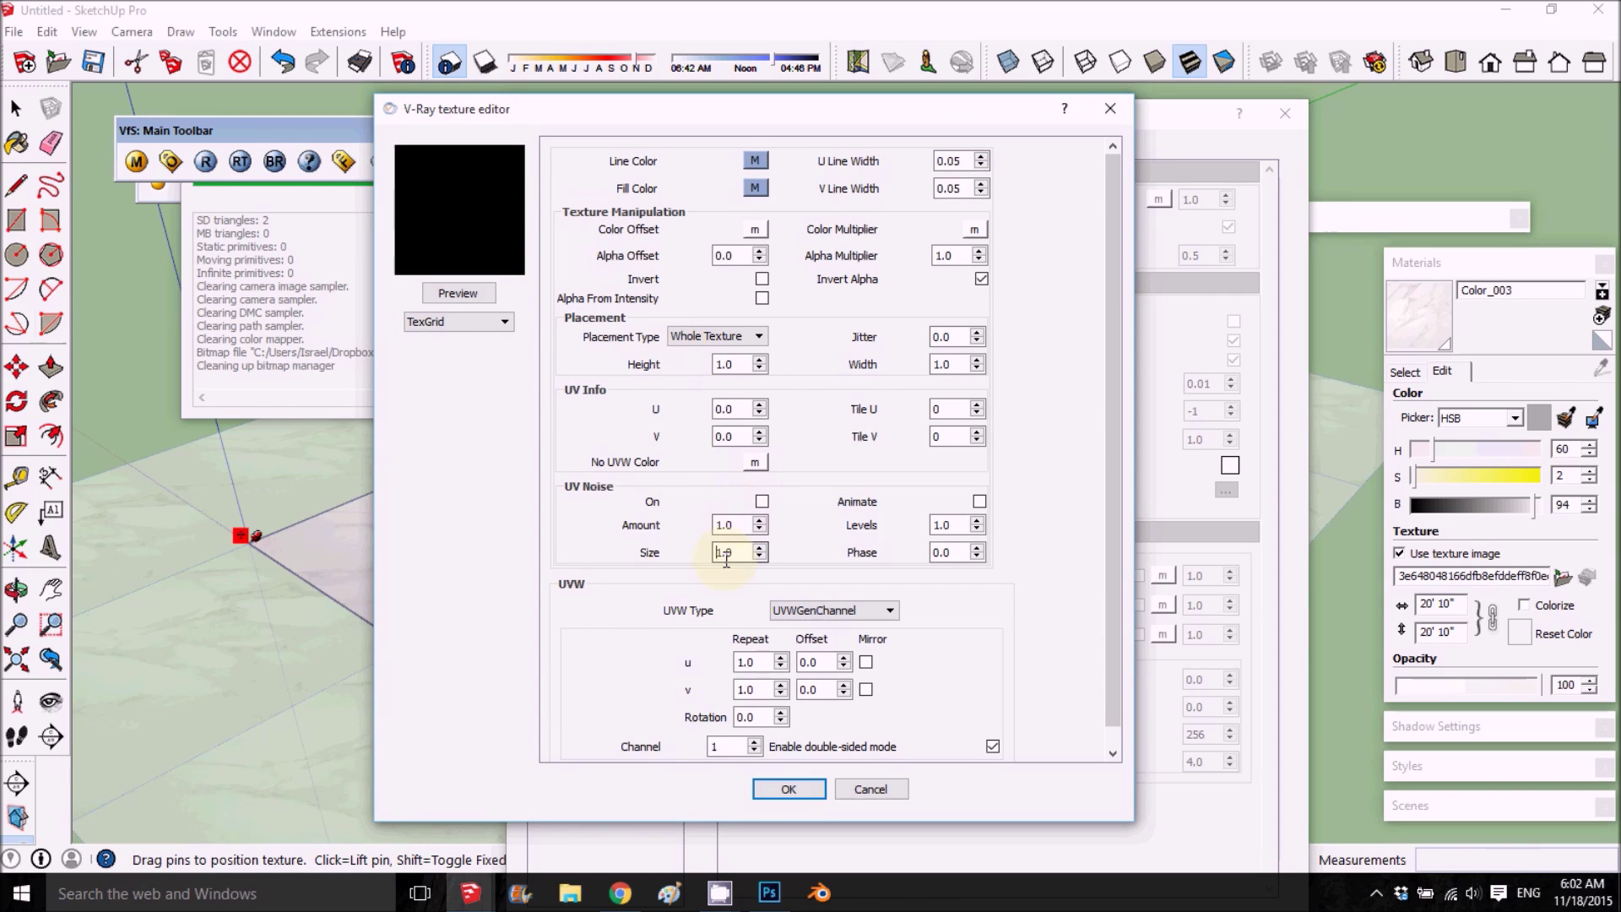
pyautogui.moveTo(774, 658); pyautogui.dragTo(724, 660)
pyautogui.write('10')
pyautogui.click(760, 691)
pyautogui.moveTo(760, 694); pyautogui.dragTo(707, 699)
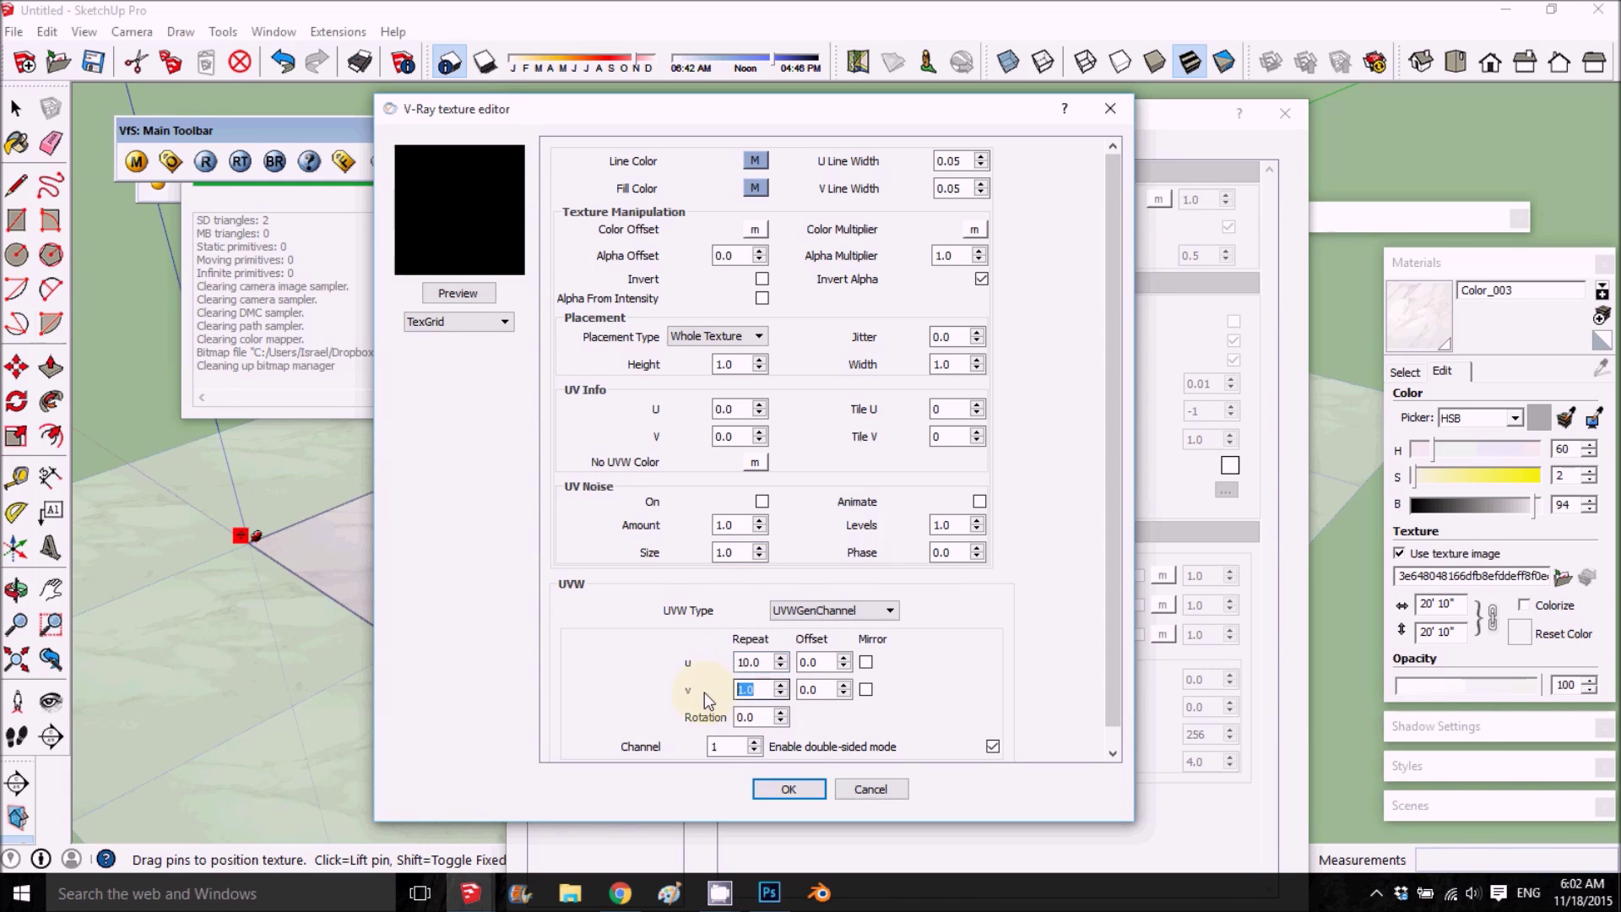
pyautogui.click(789, 789)
pyautogui.click(455, 294)
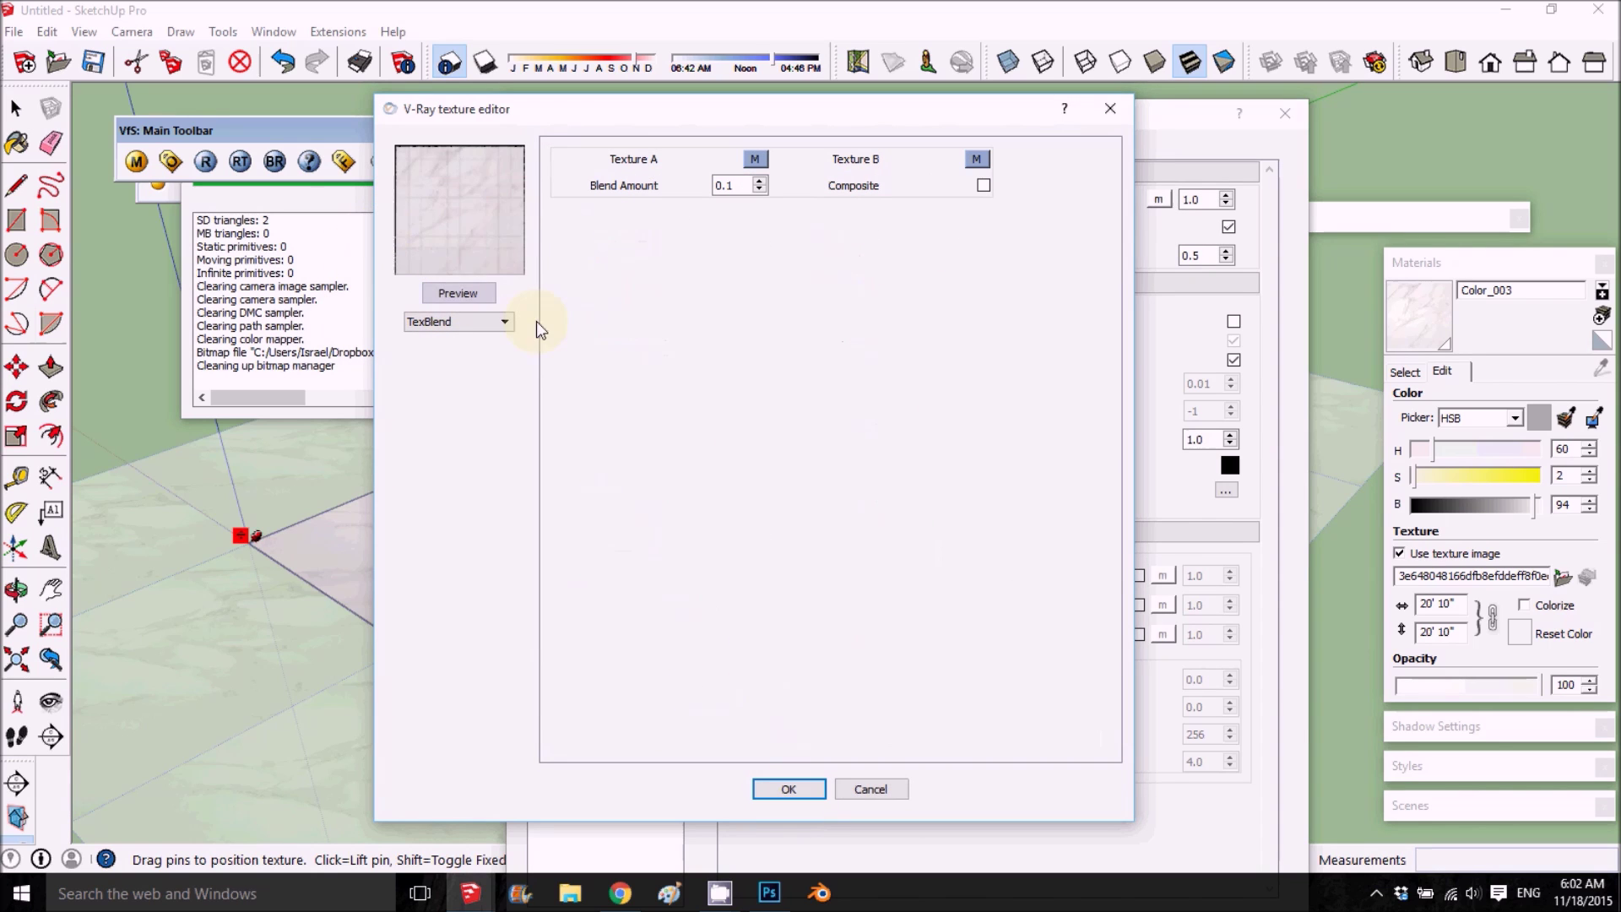
pyautogui.click(786, 789)
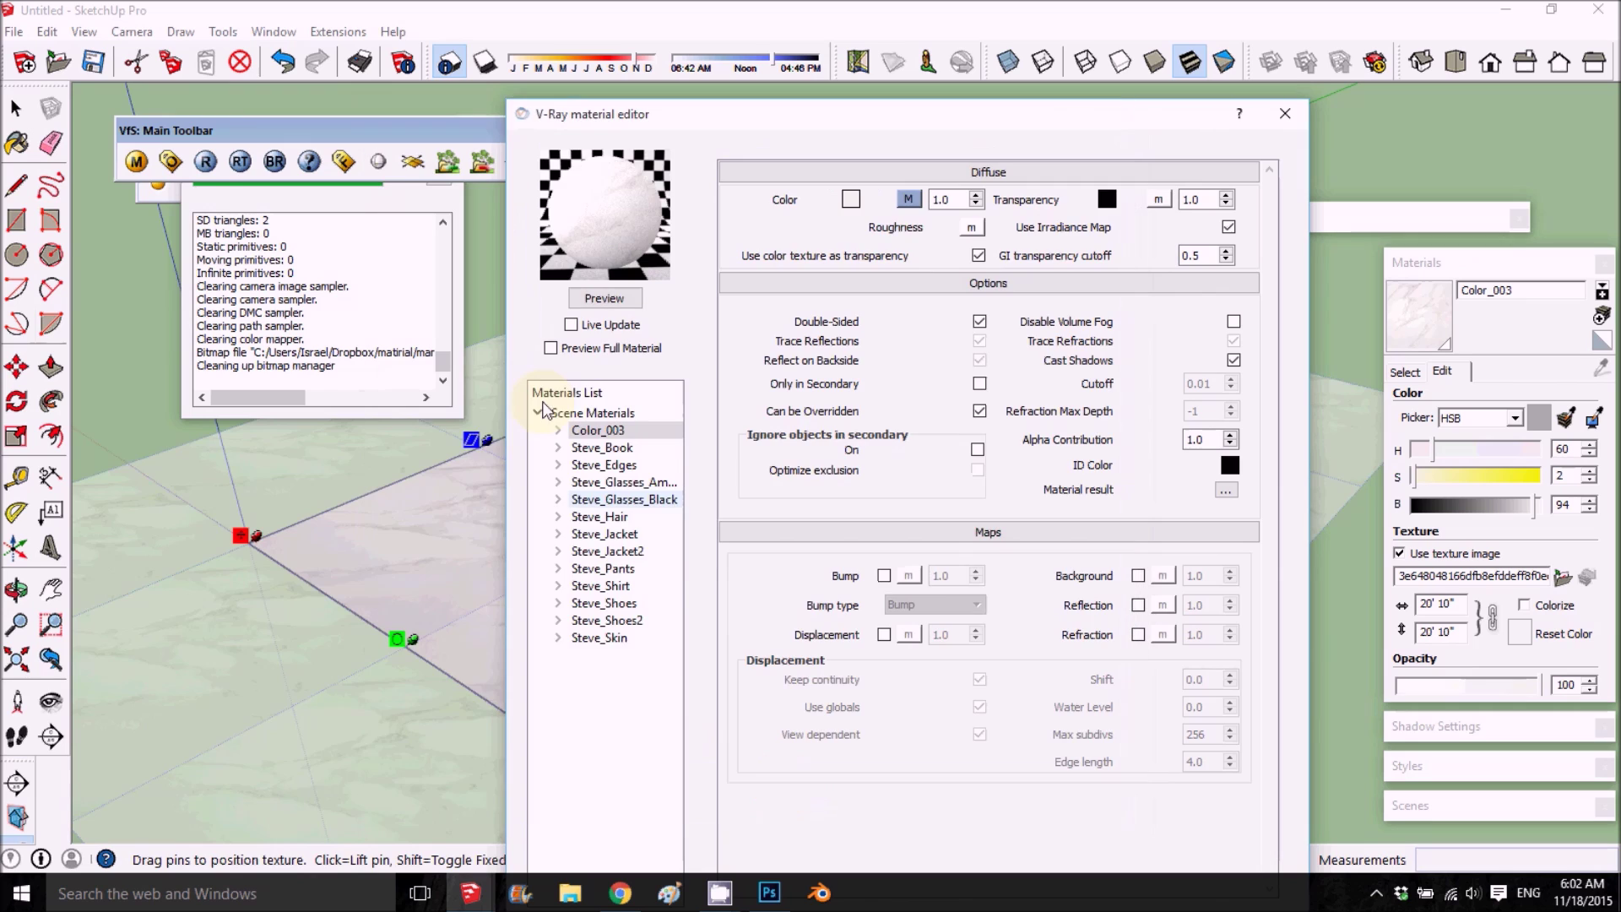
# Render the floor and examine the density of the tile grid up close and from further out.
pyautogui.click(216, 162)
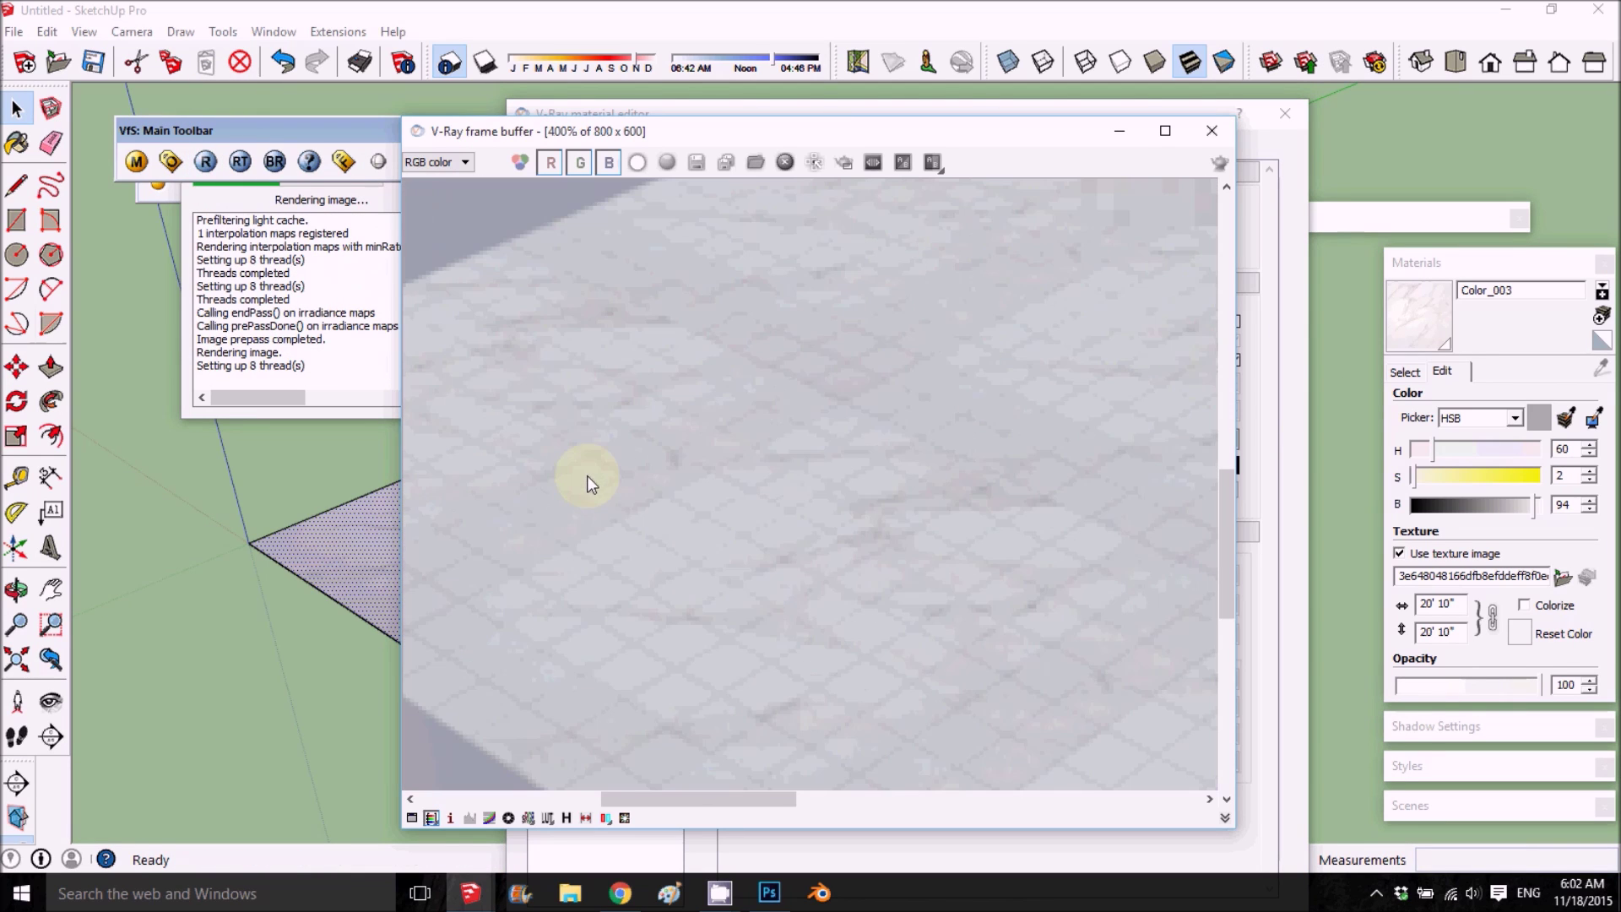
pyautogui.scroll(1, 977, 516)
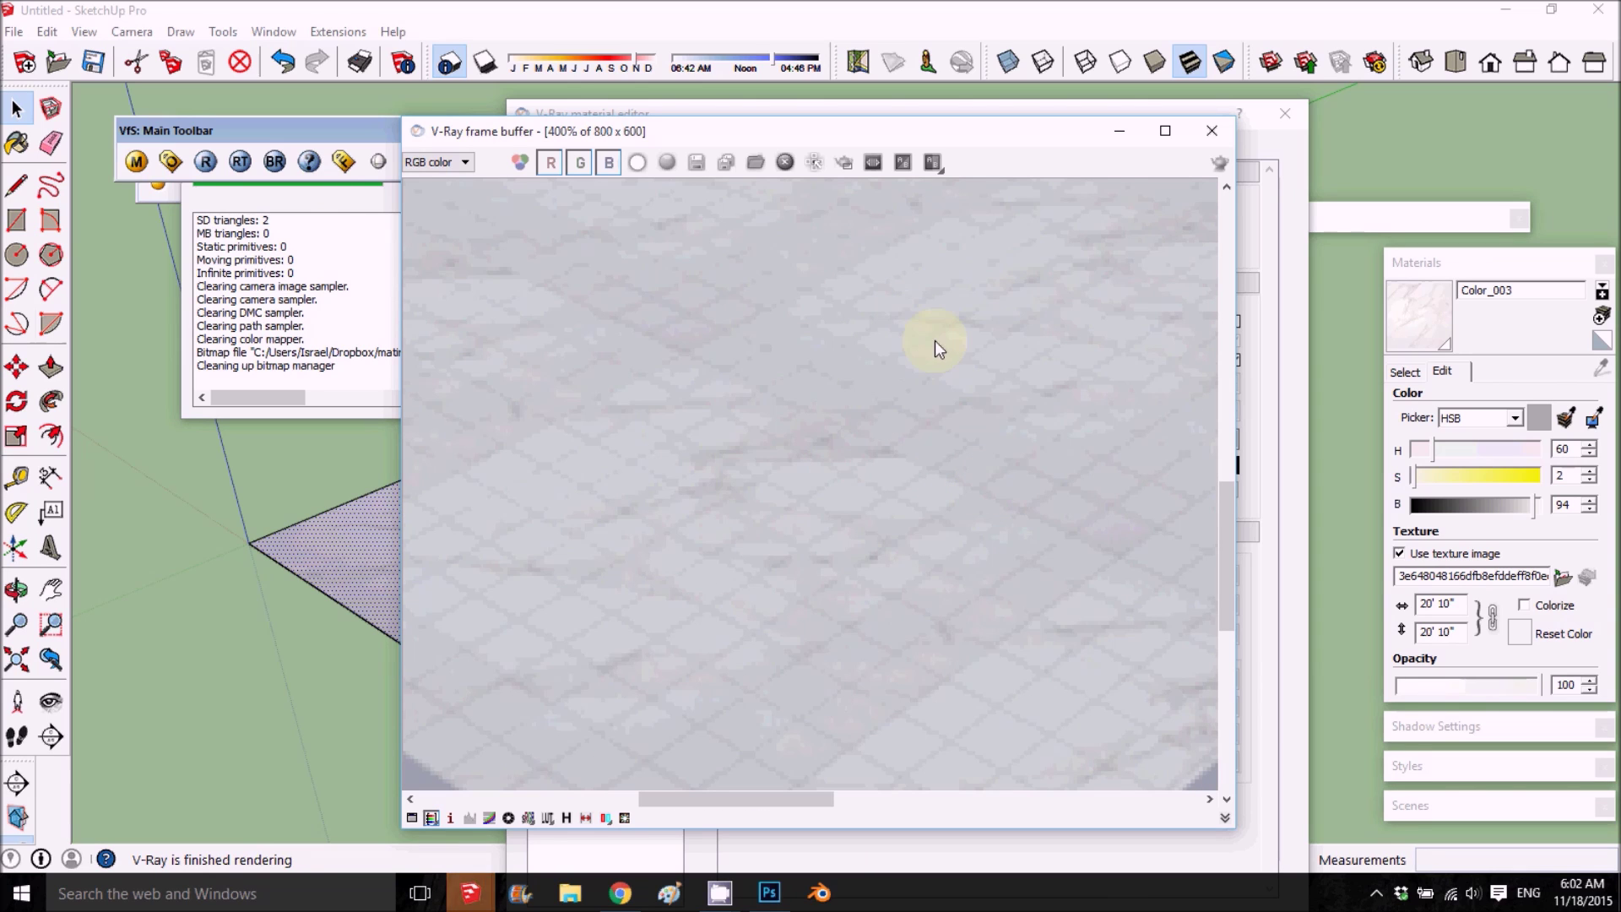
pyautogui.scroll(-1, 1040, 358)
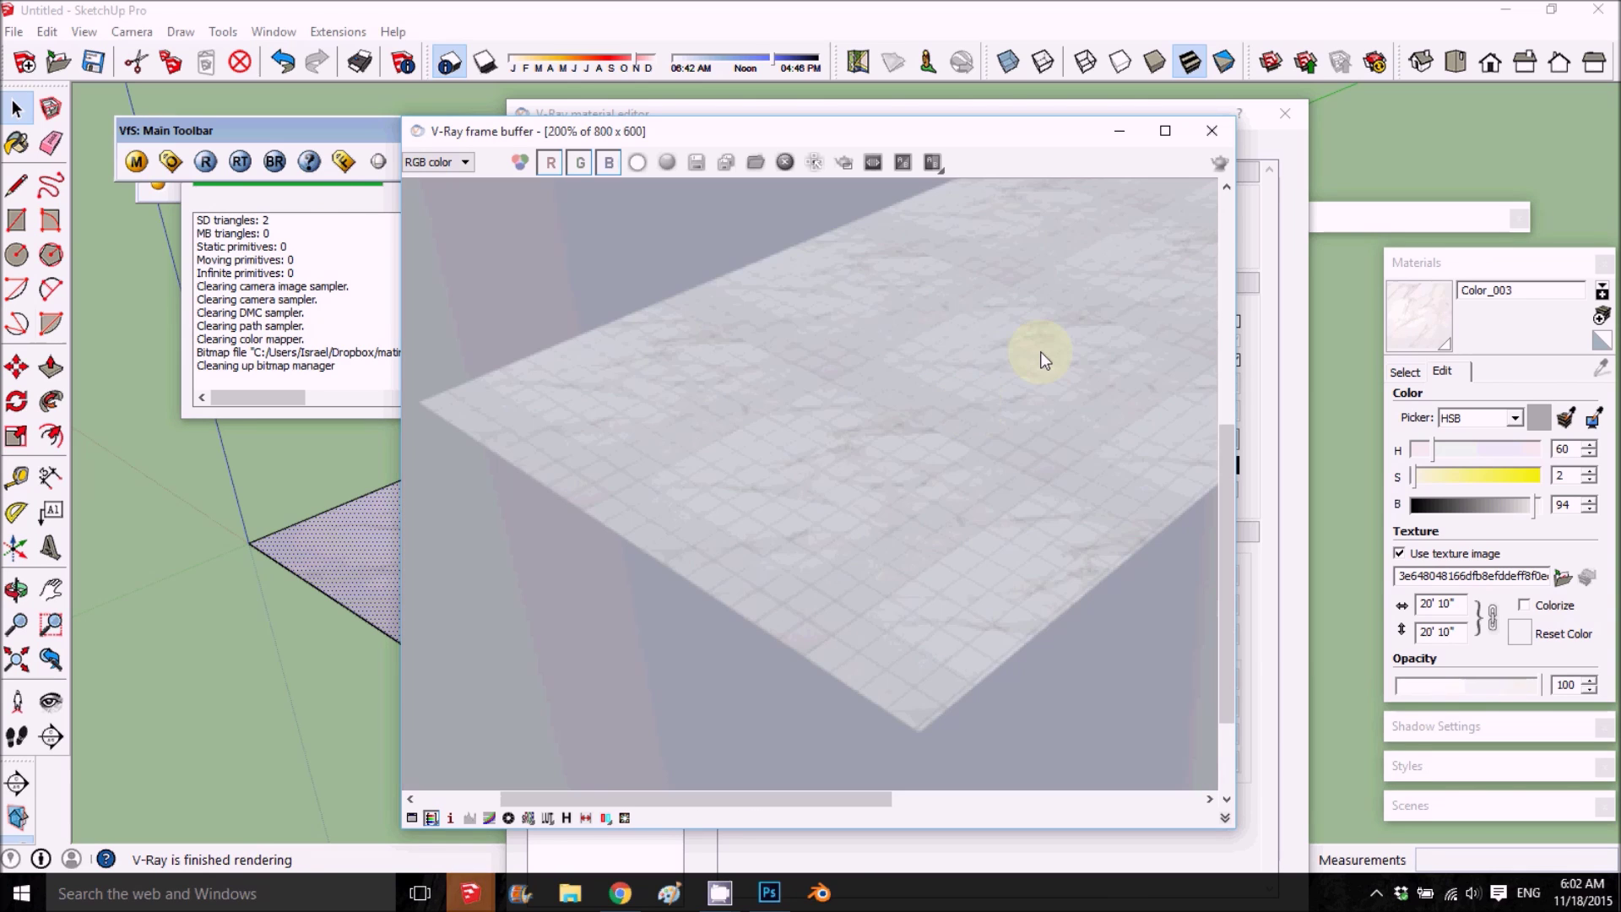
pyautogui.click(1213, 129)
# Preview the diffuse TexBlend map and accept it.
pyautogui.click(909, 199)
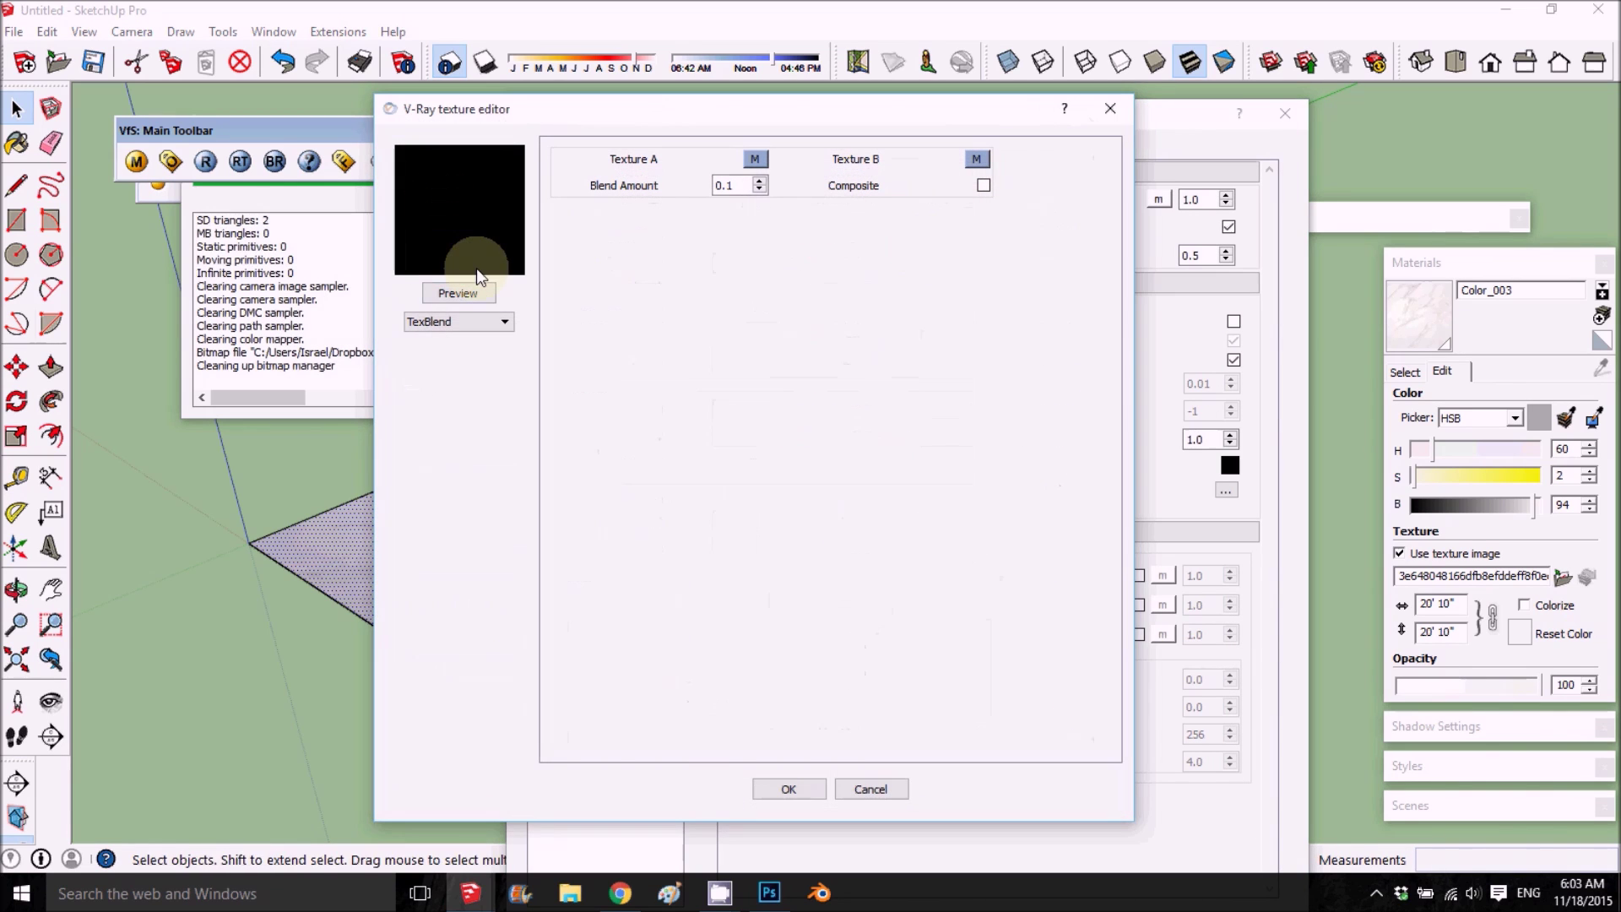
pyautogui.click(445, 291)
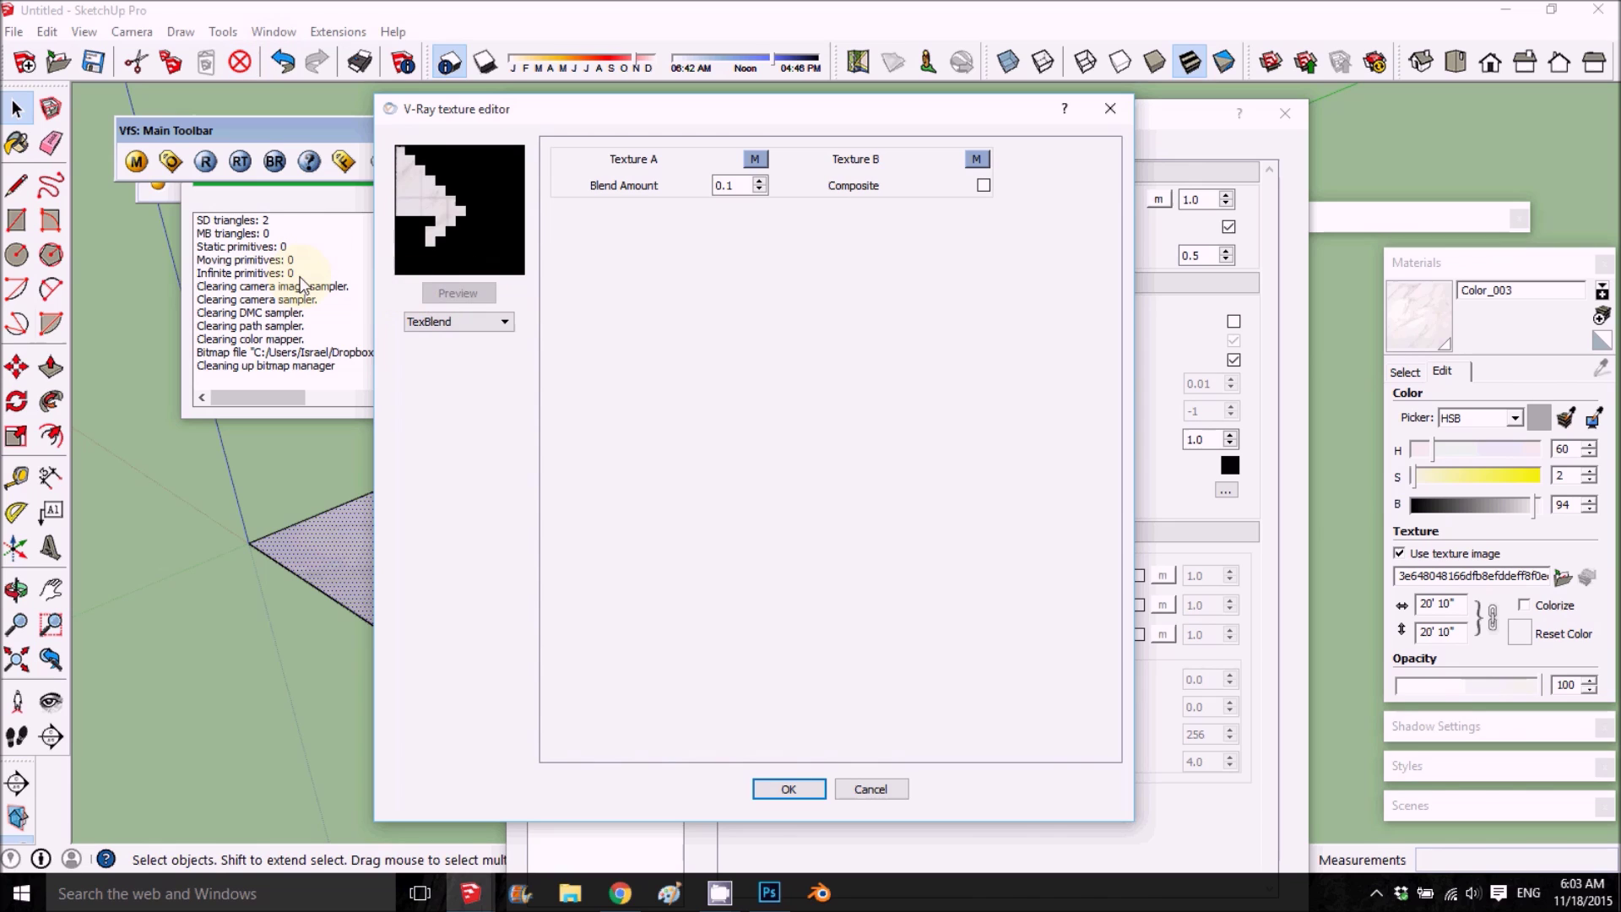
pyautogui.click(468, 119)
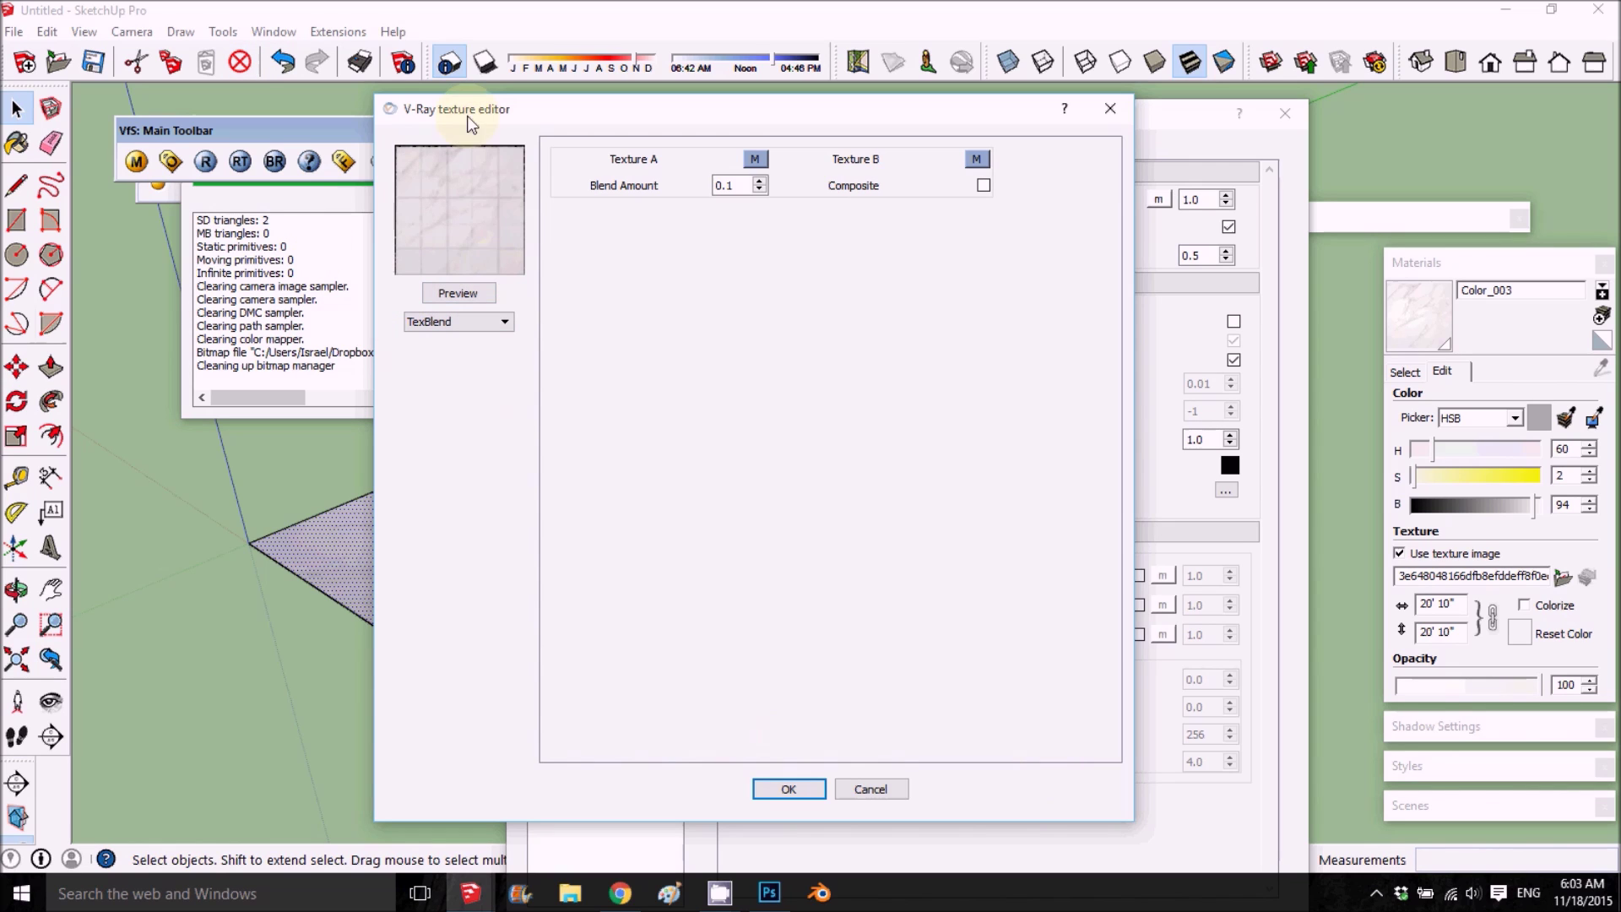
pyautogui.click(789, 791)
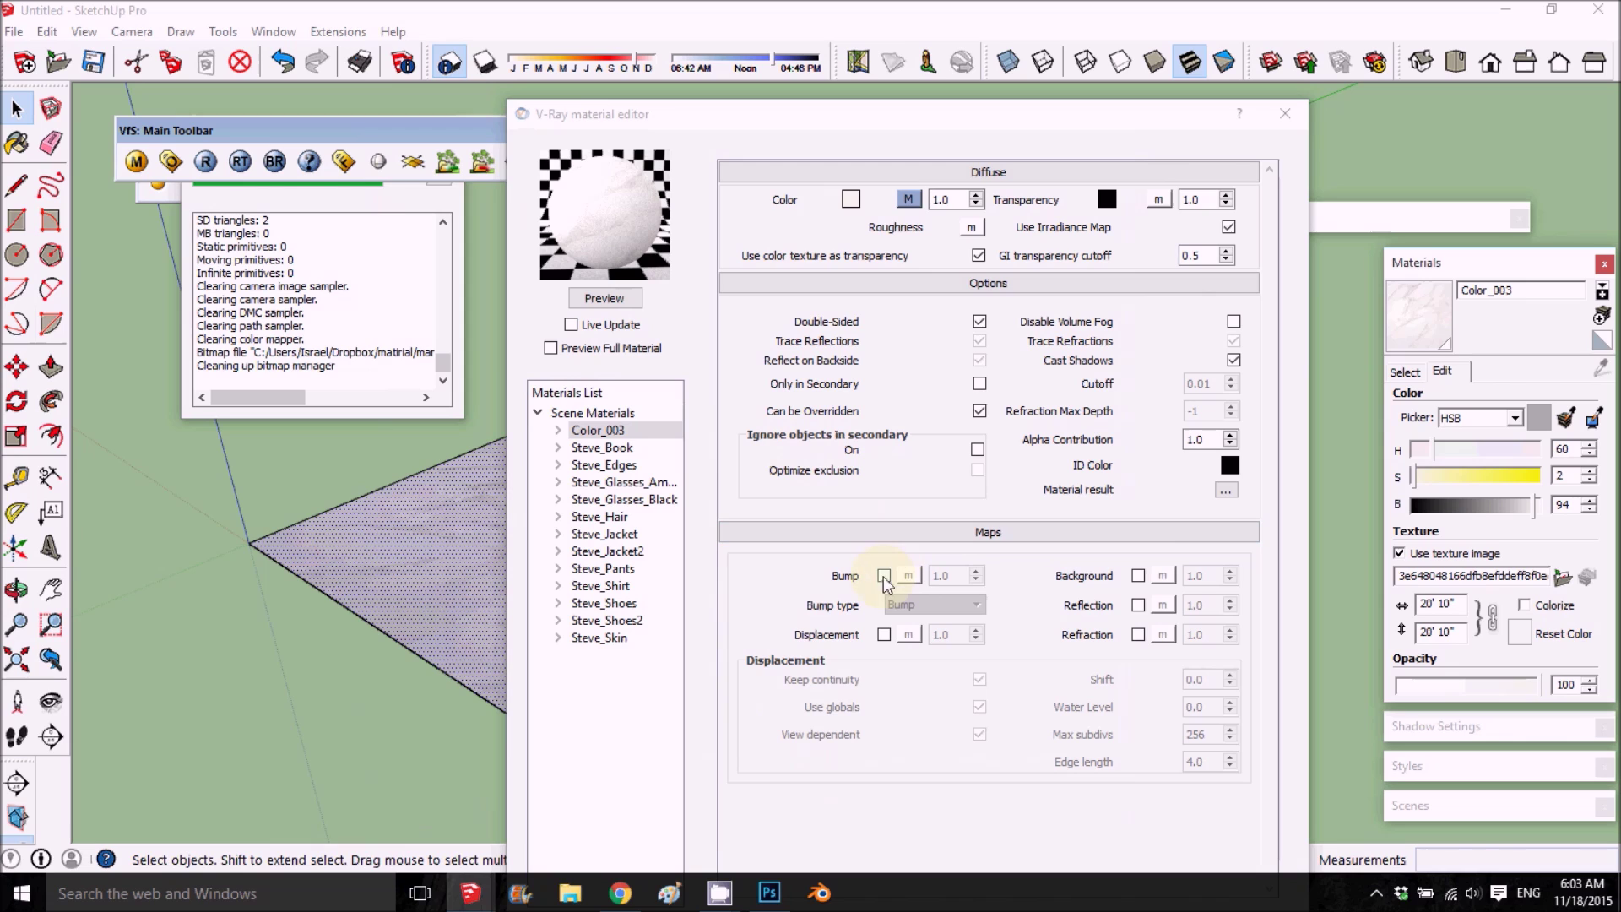
pyautogui.click(853, 200)
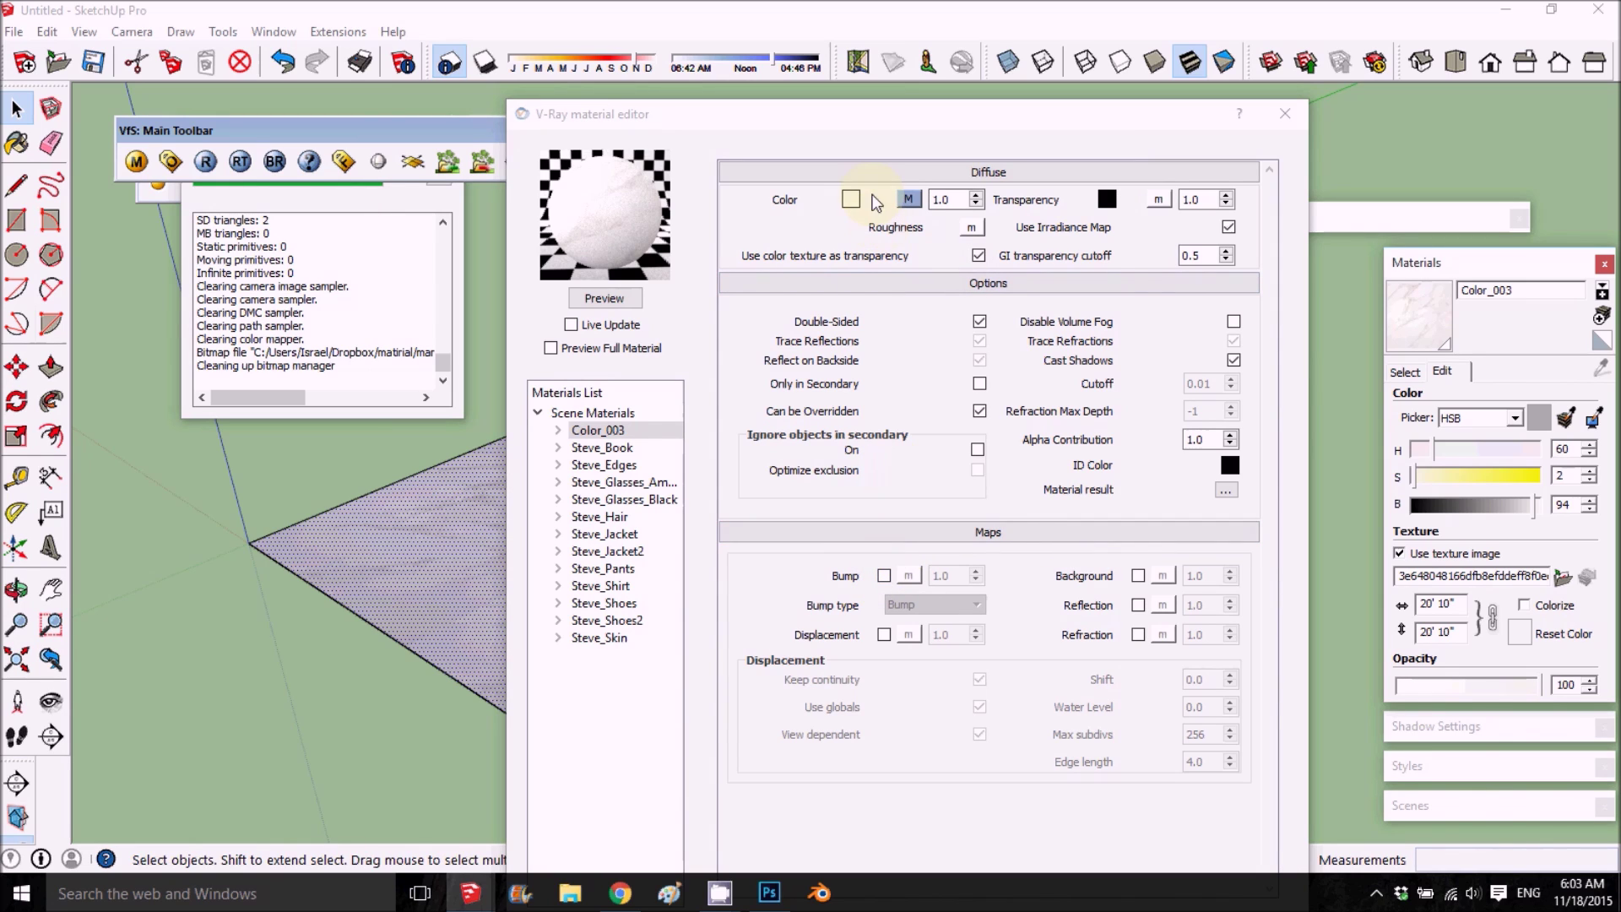
# Enable the bump map of Color_003 and assign a TexGrid texture to it.
pyautogui.click(884, 576)
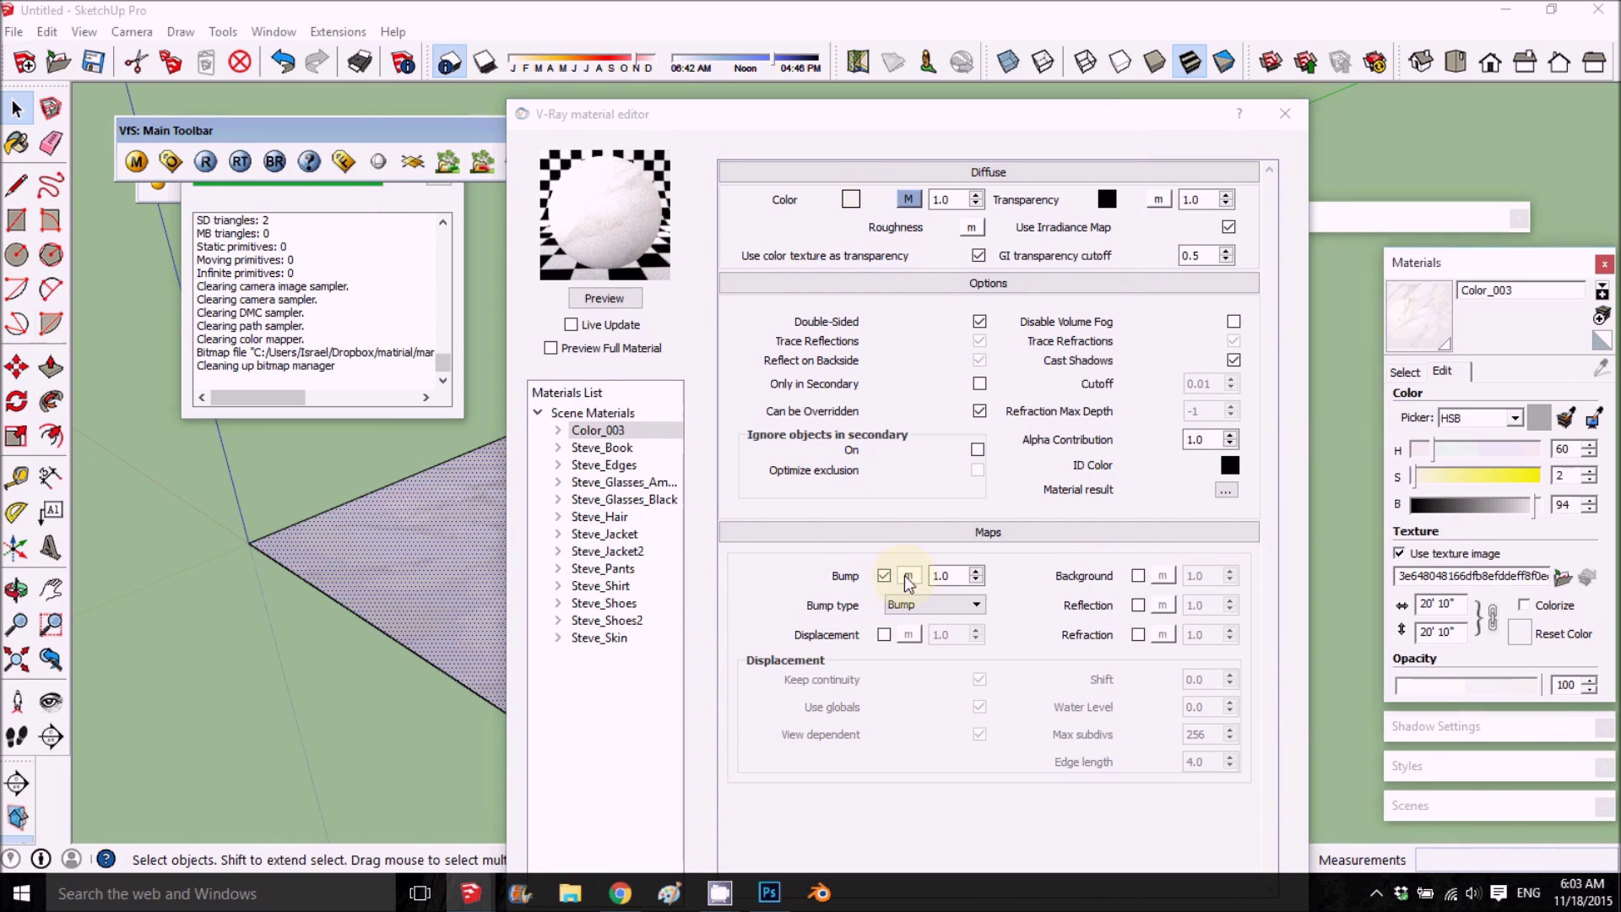
pyautogui.click(908, 576)
pyautogui.click(487, 326)
pyautogui.scroll(-2, 451, 448)
pyautogui.scroll(-1, 456, 420)
pyautogui.click(456, 431)
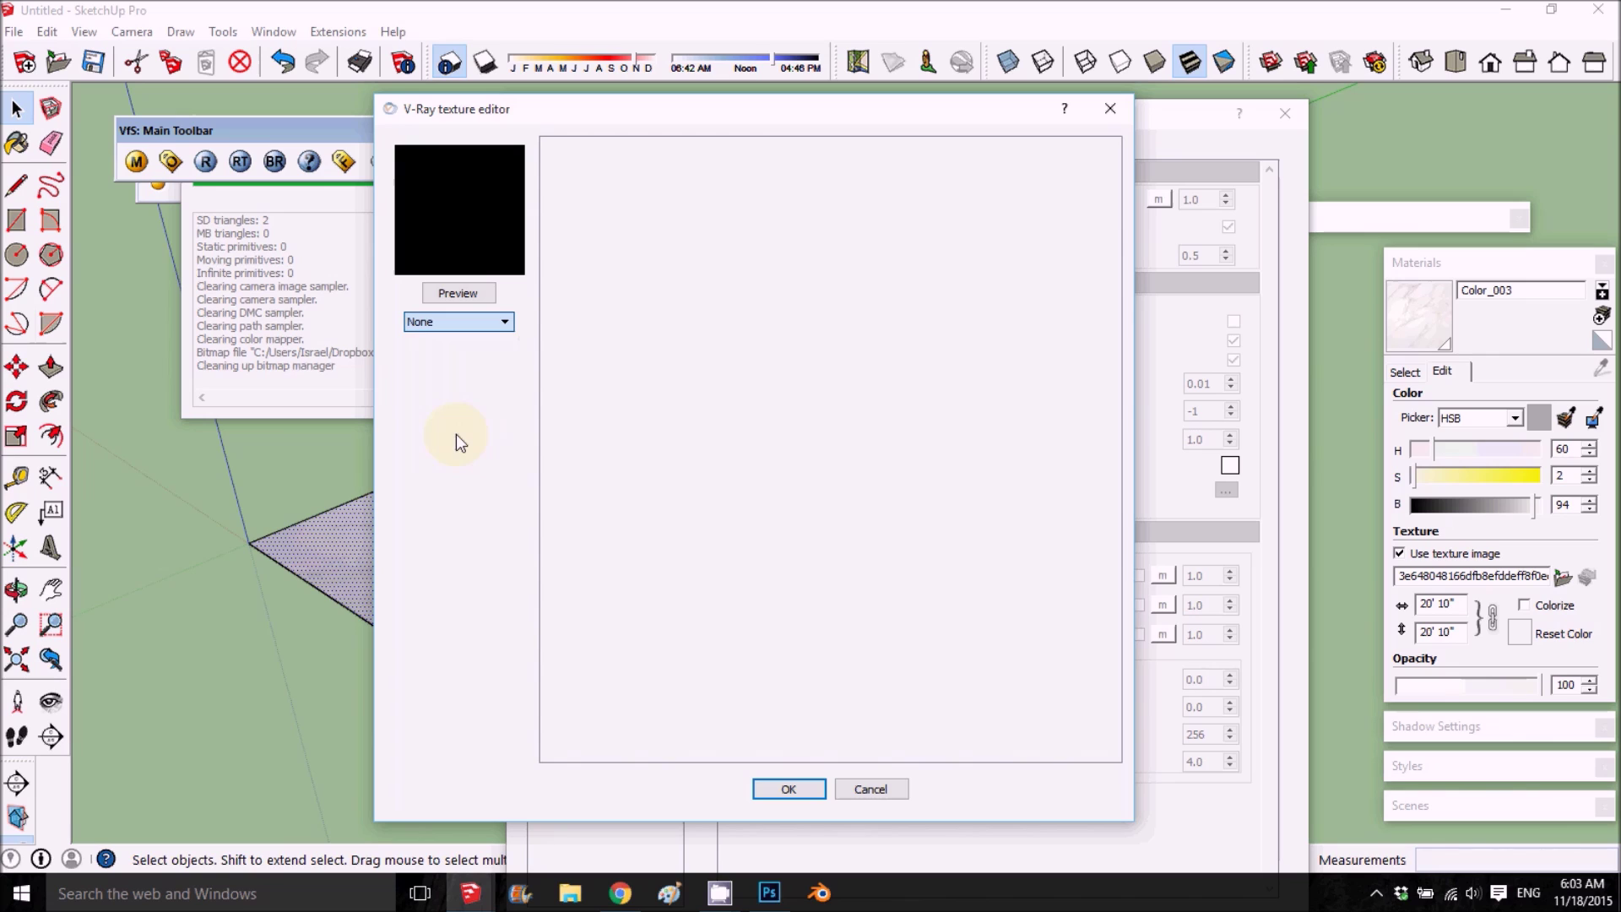
# Set the bump grid's u and v repeat to 5, accept the texture and preview the material.
pyautogui.moveTo(746, 662); pyautogui.dragTo(710, 667)
pyautogui.write('5')
pyautogui.click(740, 689)
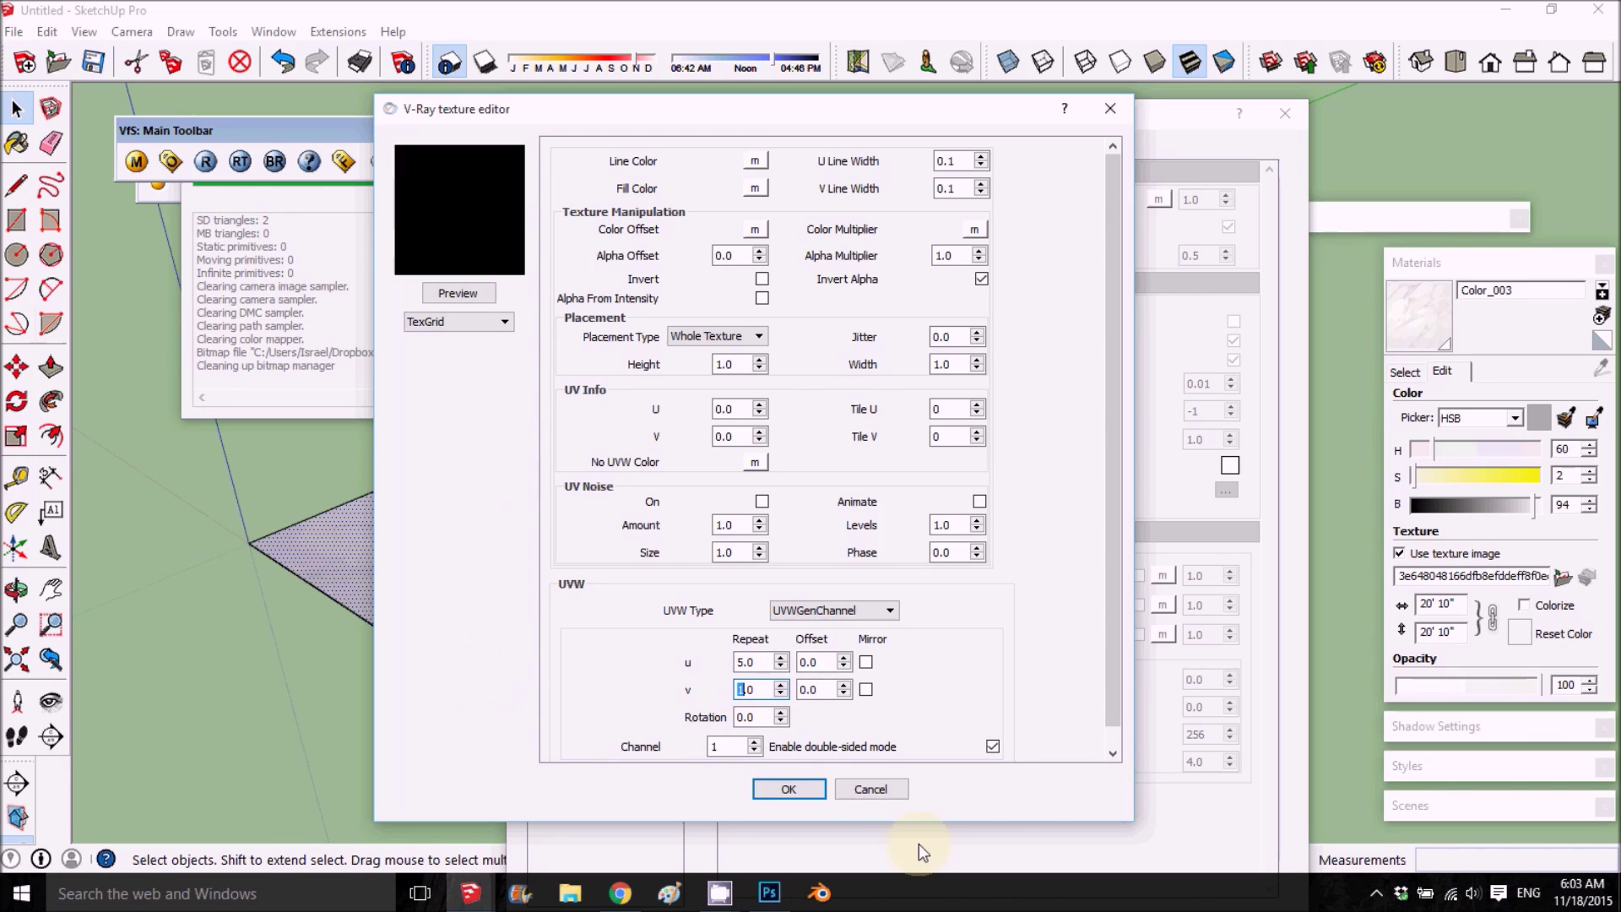
pyautogui.write('5')
pyautogui.click(789, 790)
pyautogui.click(605, 298)
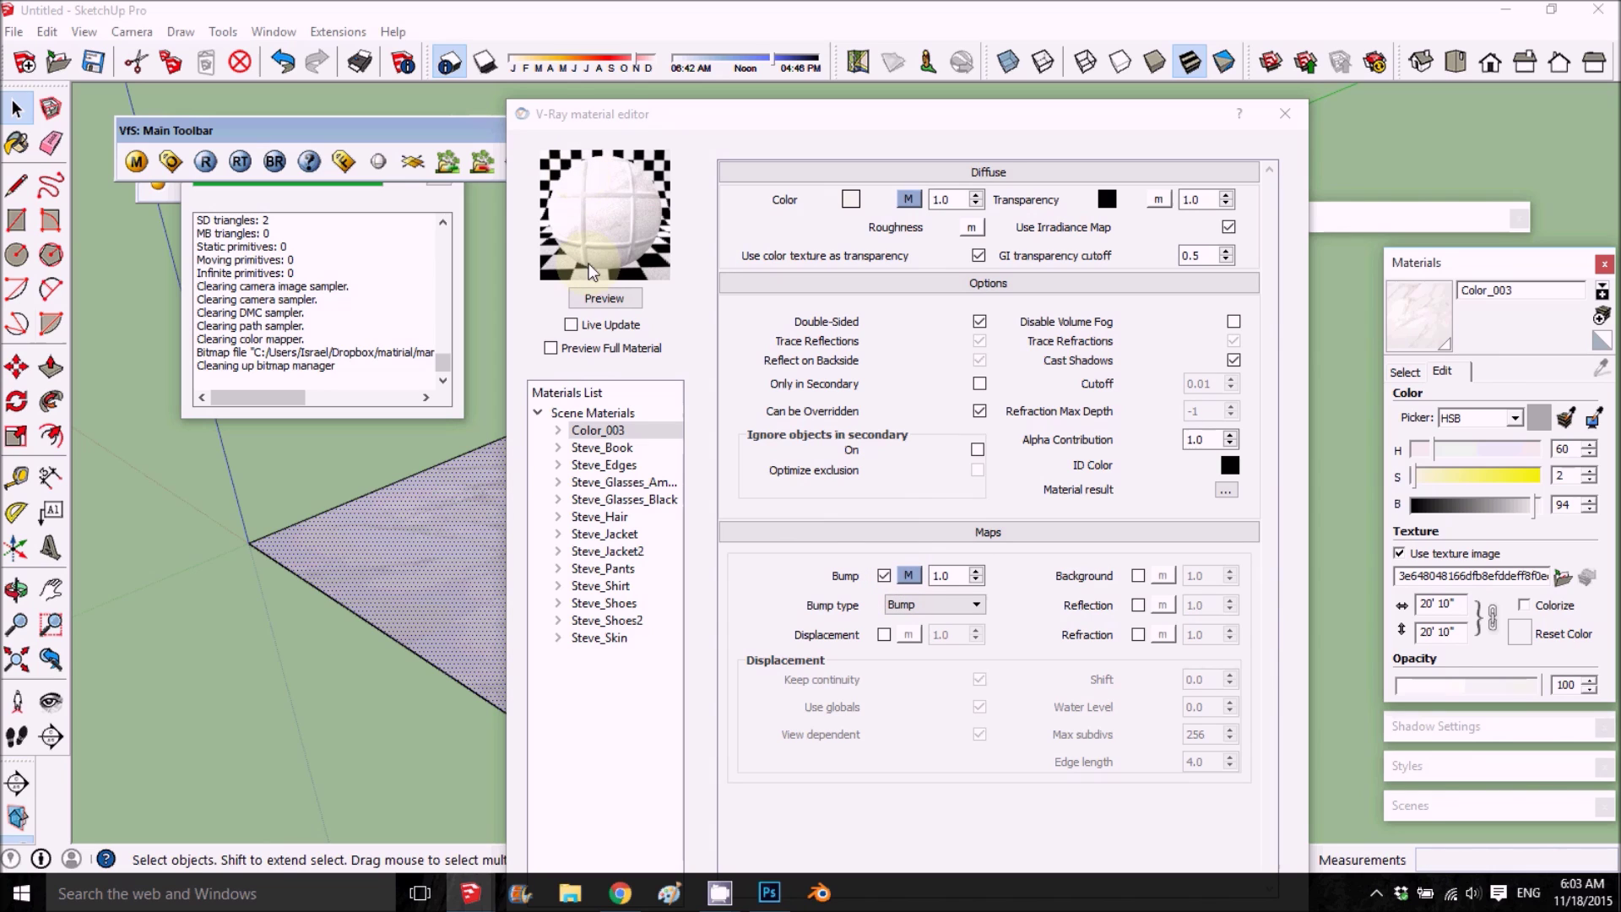
# Assign a black TexAColor texture to the bump grid's line color.
pyautogui.click(909, 575)
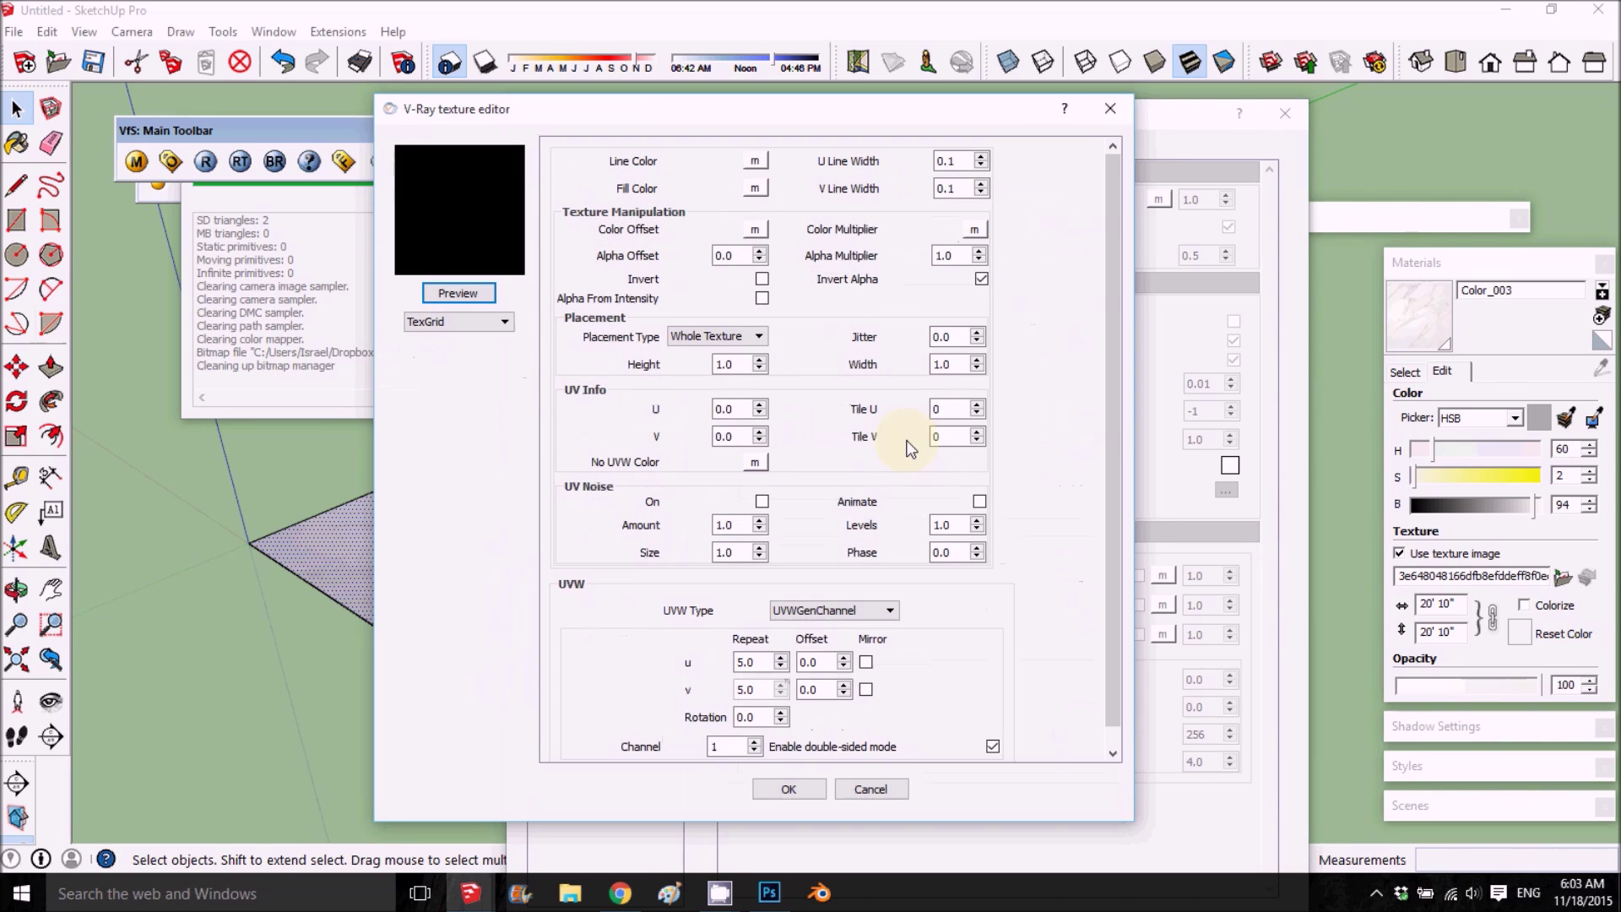
pyautogui.click(760, 158)
pyautogui.click(460, 321)
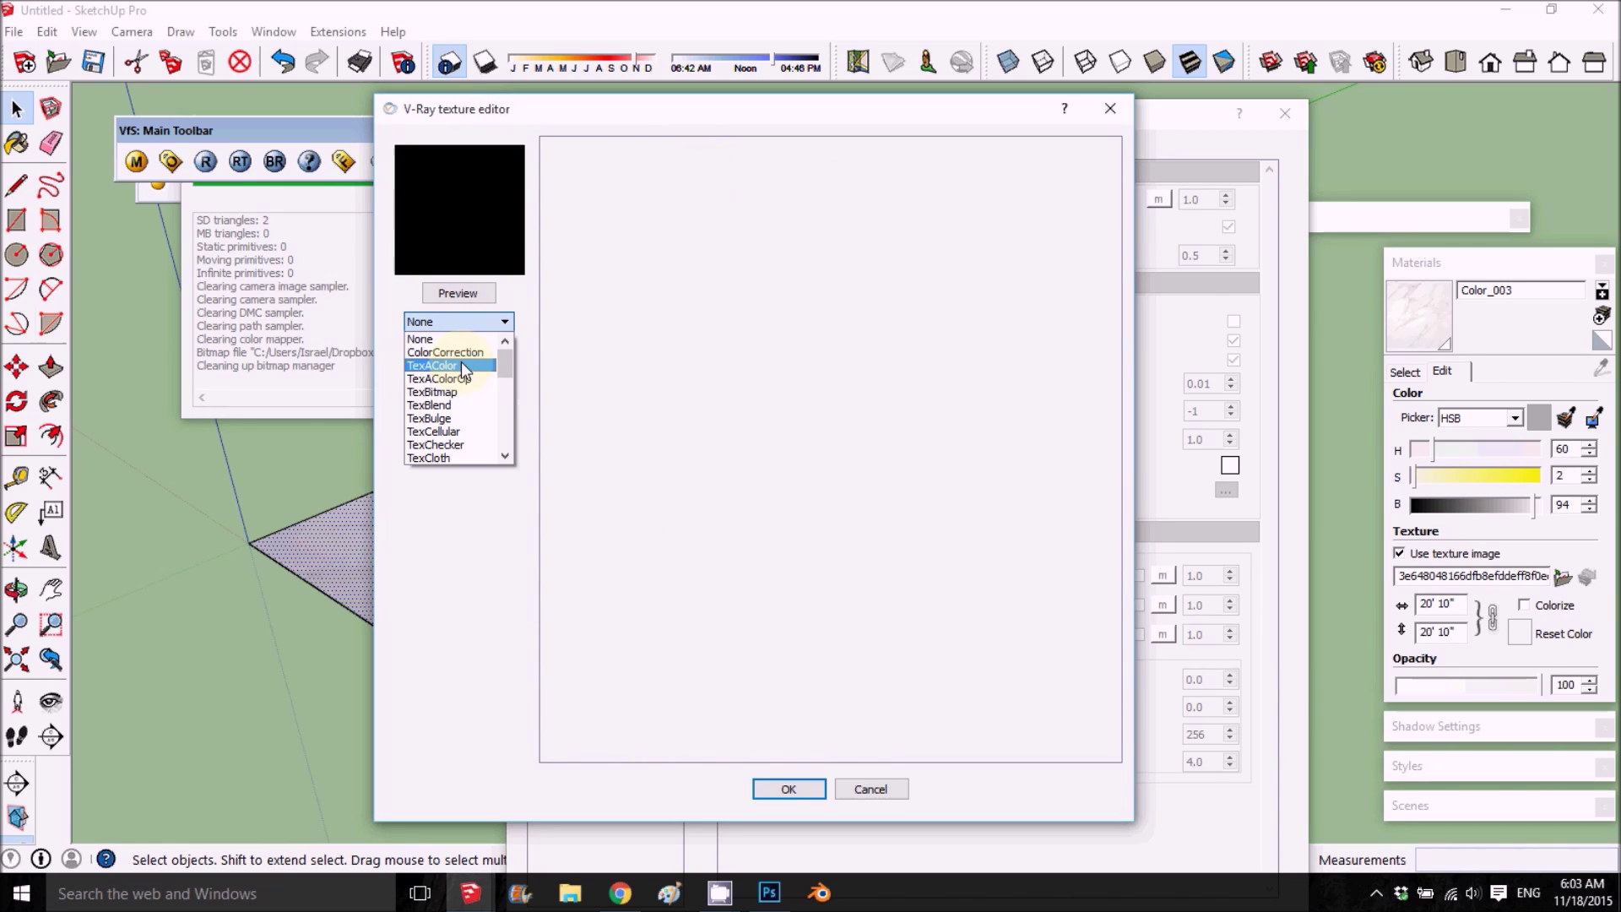
pyautogui.click(461, 365)
pyautogui.click(671, 158)
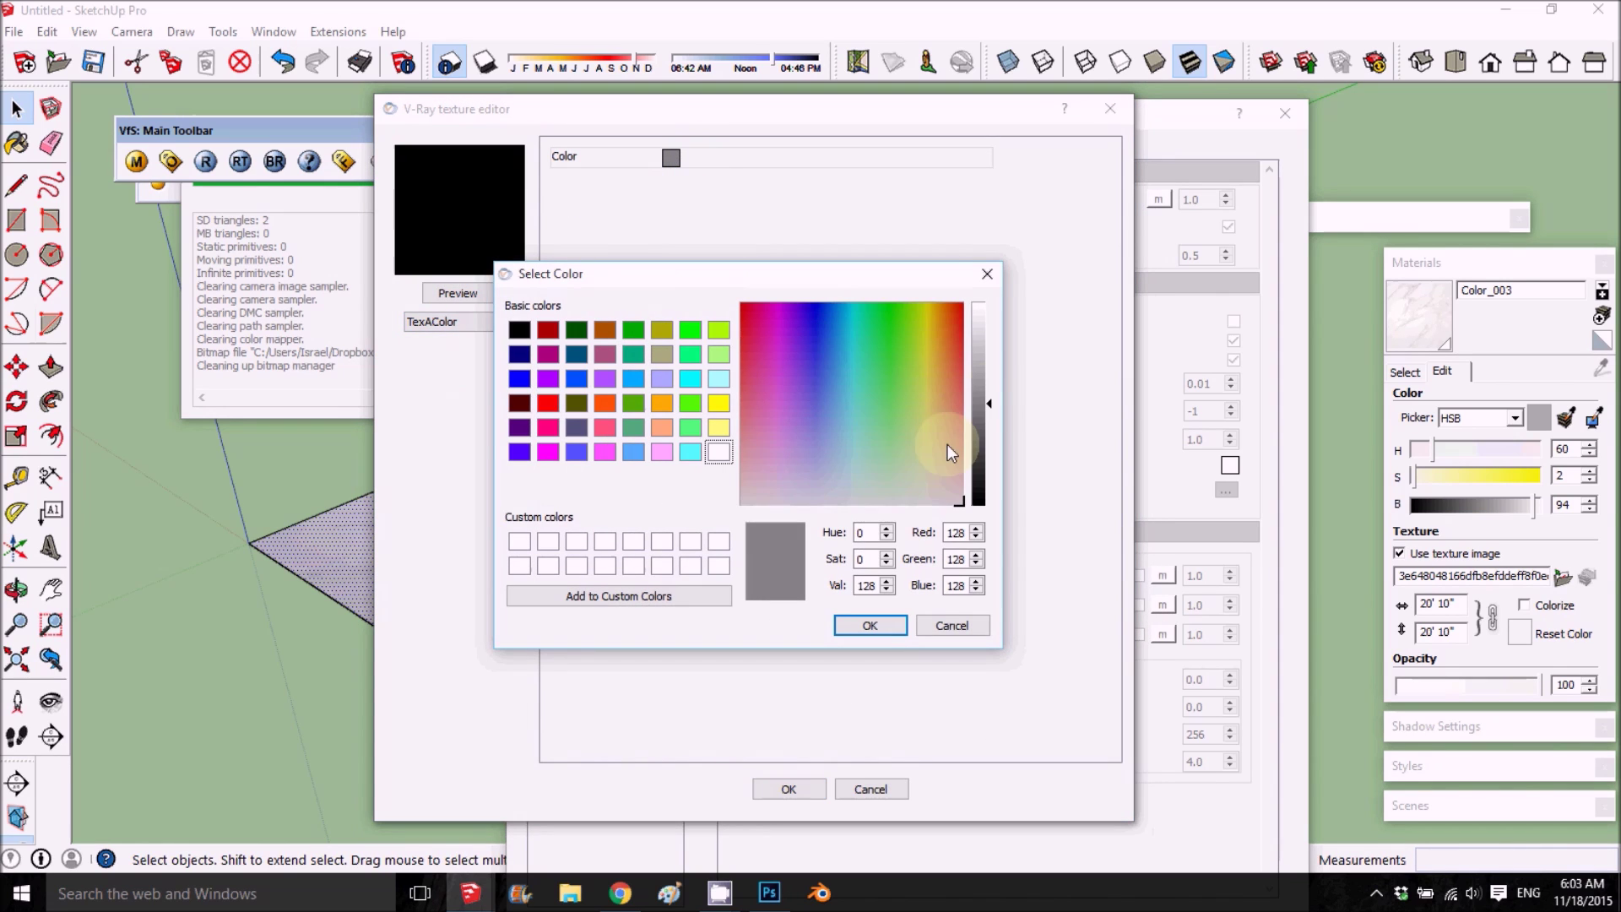
pyautogui.moveTo(978, 403); pyautogui.dragTo(980, 504)
pyautogui.click(872, 629)
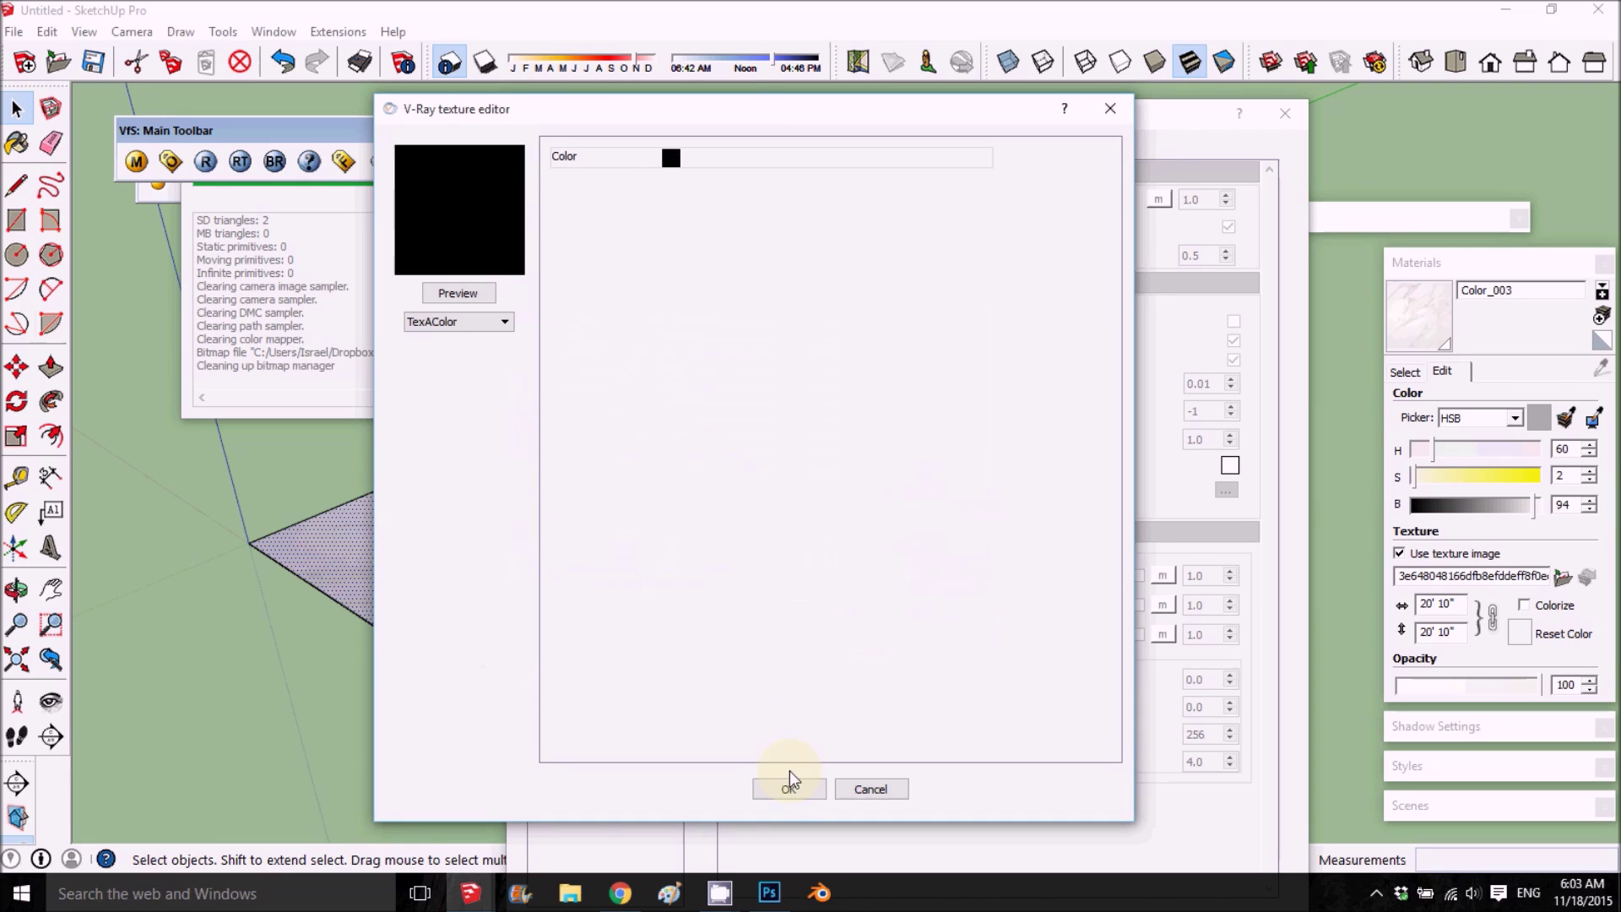
pyautogui.click(790, 790)
# Assign a TexAColor texture to the bump grid's fill color, set it to white and preview it.
pyautogui.click(760, 185)
pyautogui.click(456, 322)
pyautogui.click(458, 370)
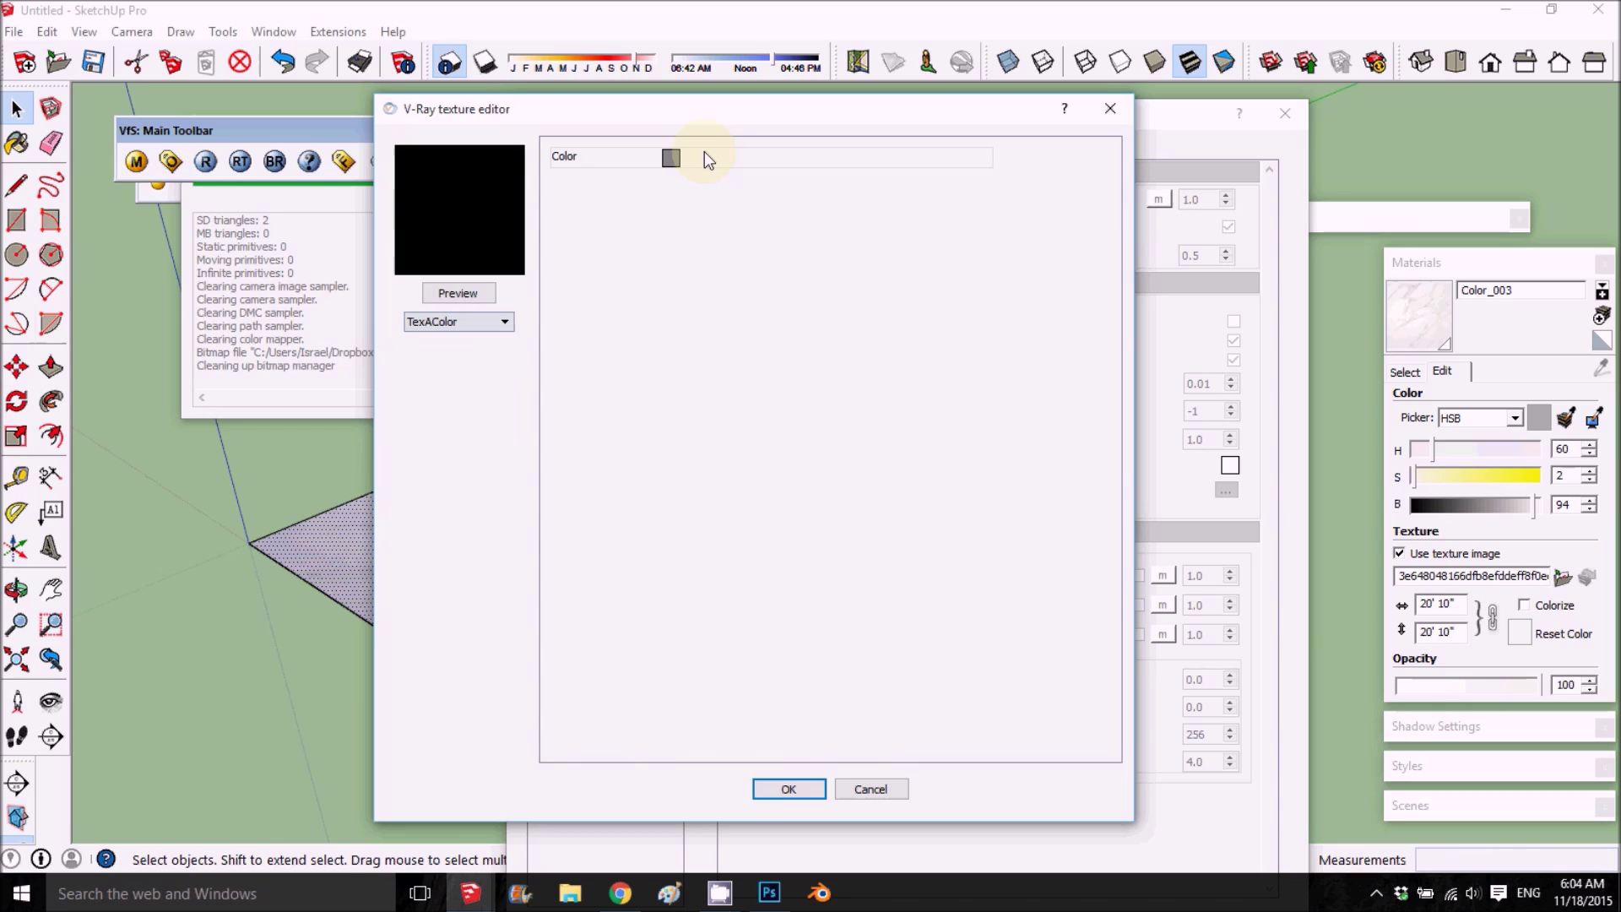
pyautogui.click(671, 158)
pyautogui.moveTo(980, 503); pyautogui.dragTo(980, 313)
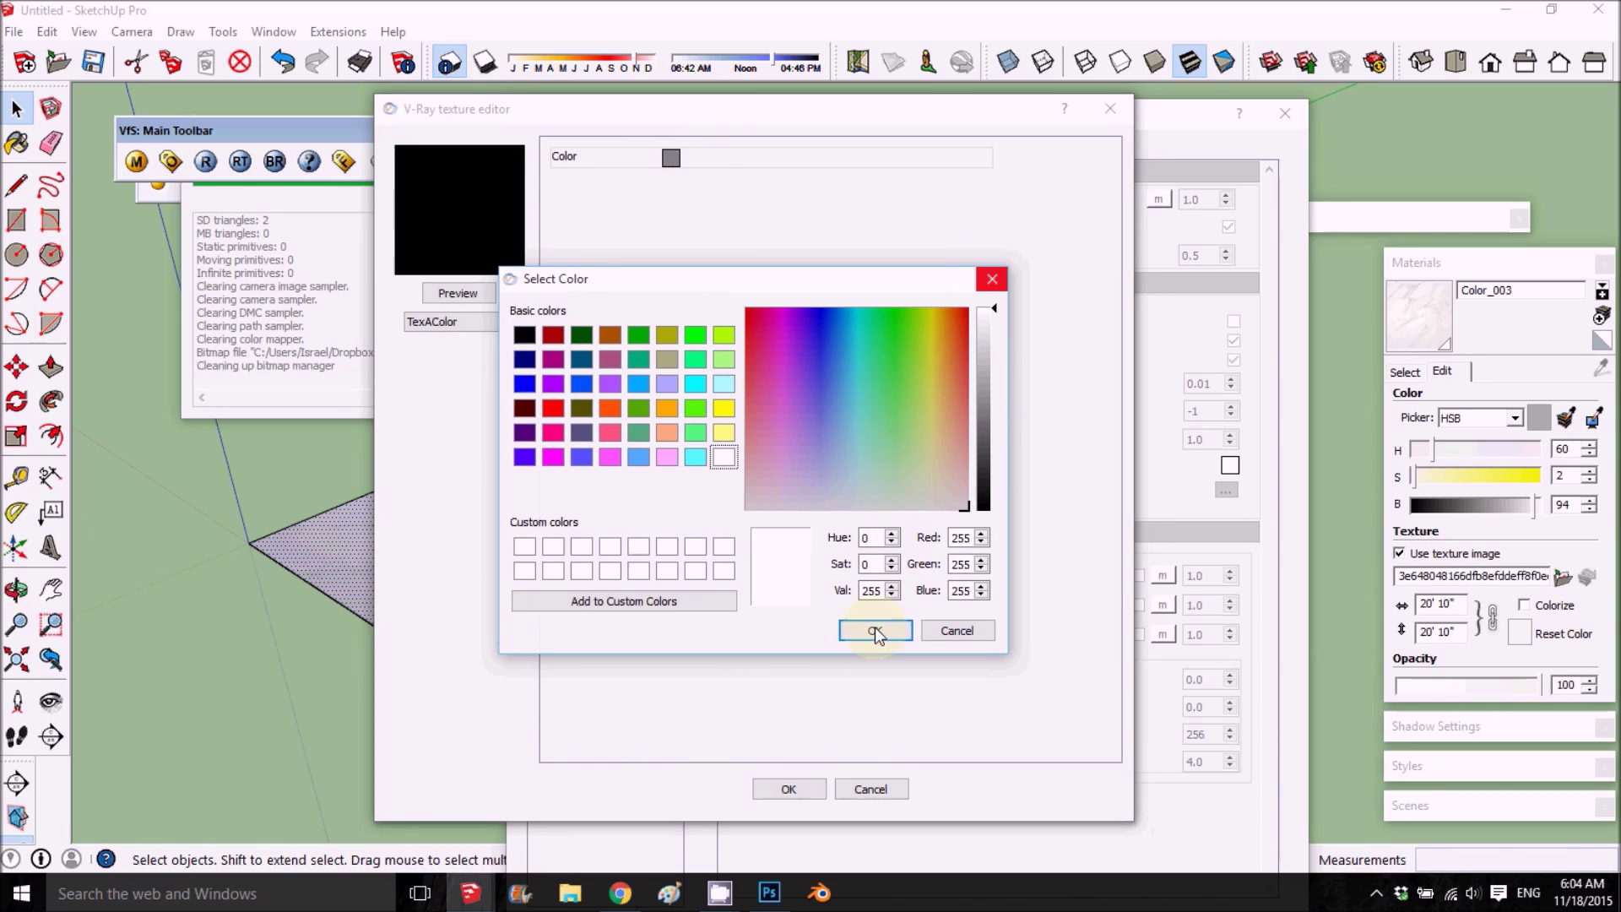
pyautogui.click(870, 629)
pyautogui.click(436, 292)
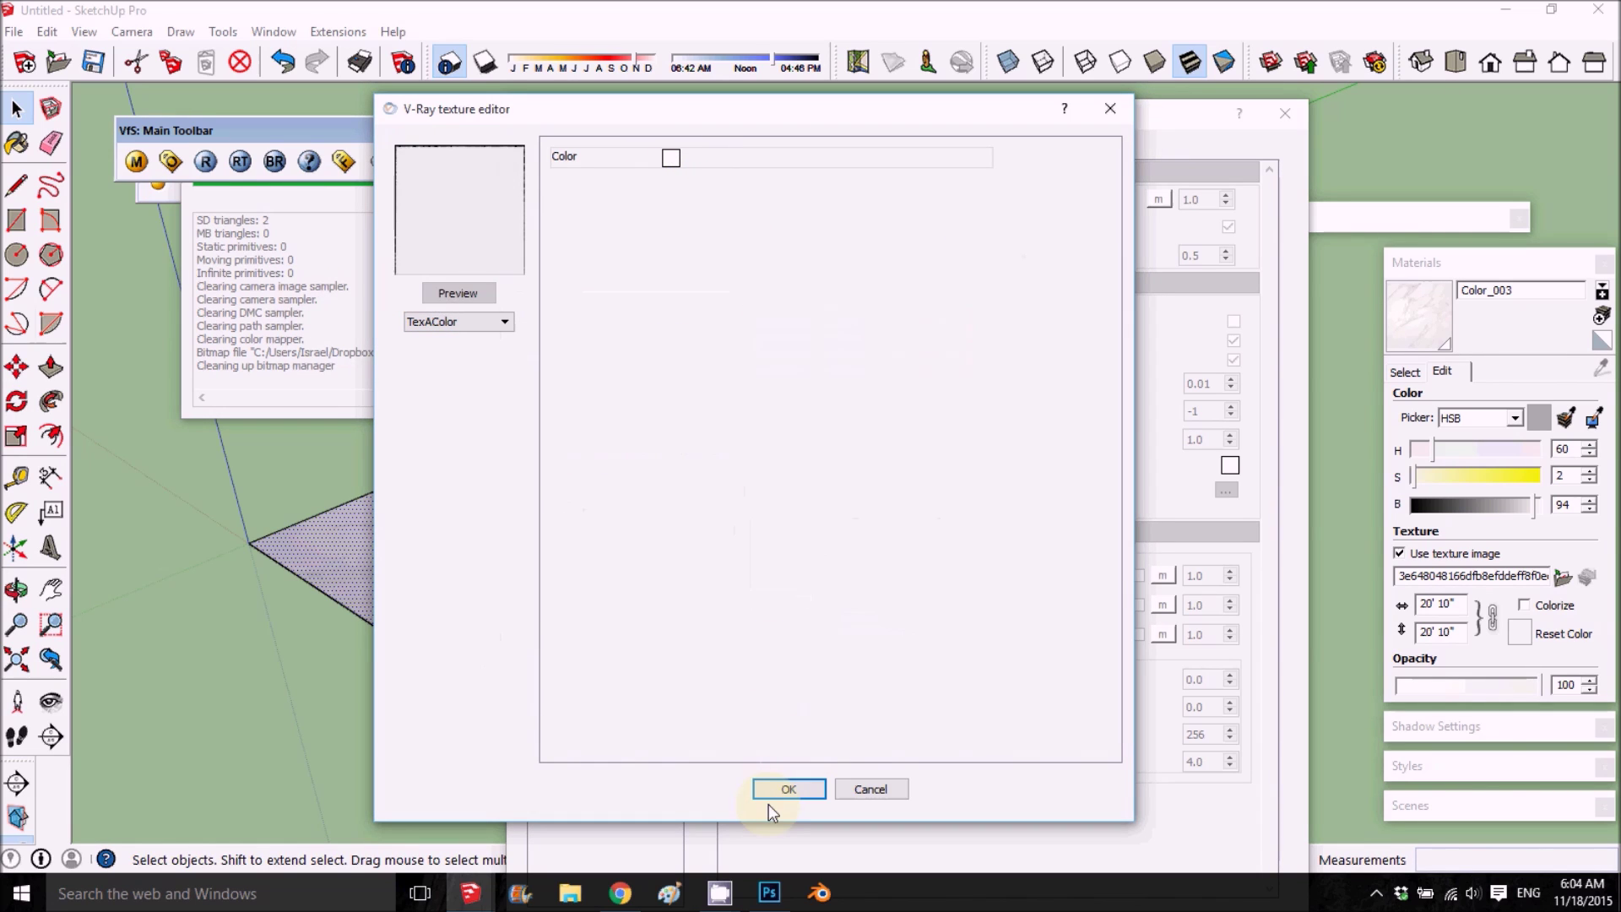
# Change the bump grid's fill color to grey and accept it.
pyautogui.click(670, 158)
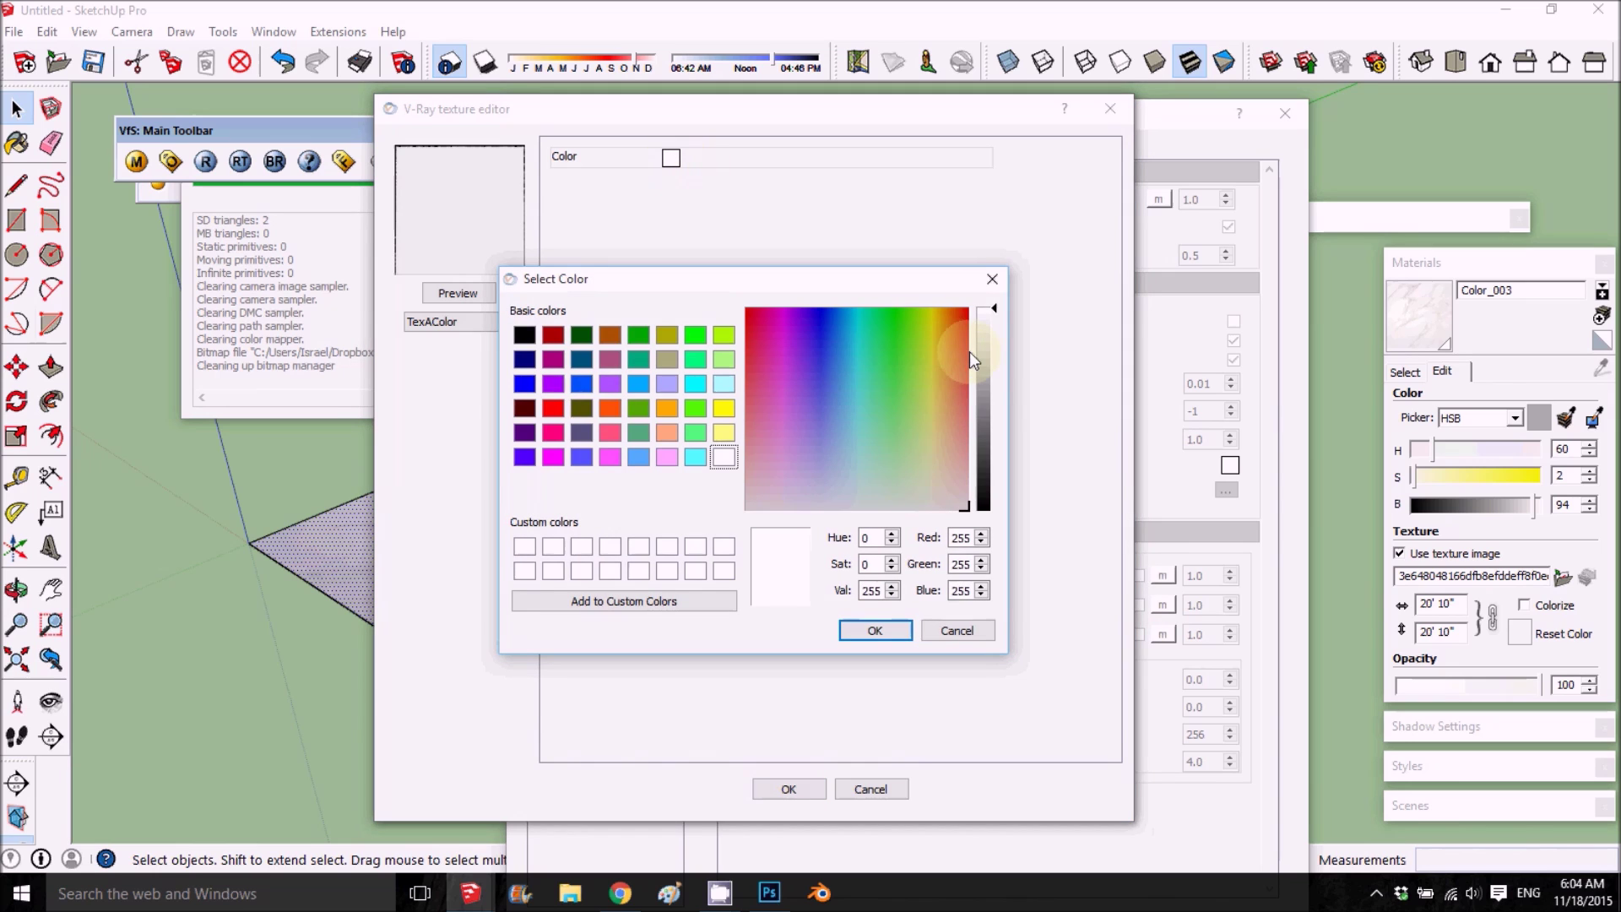
pyautogui.click(873, 631)
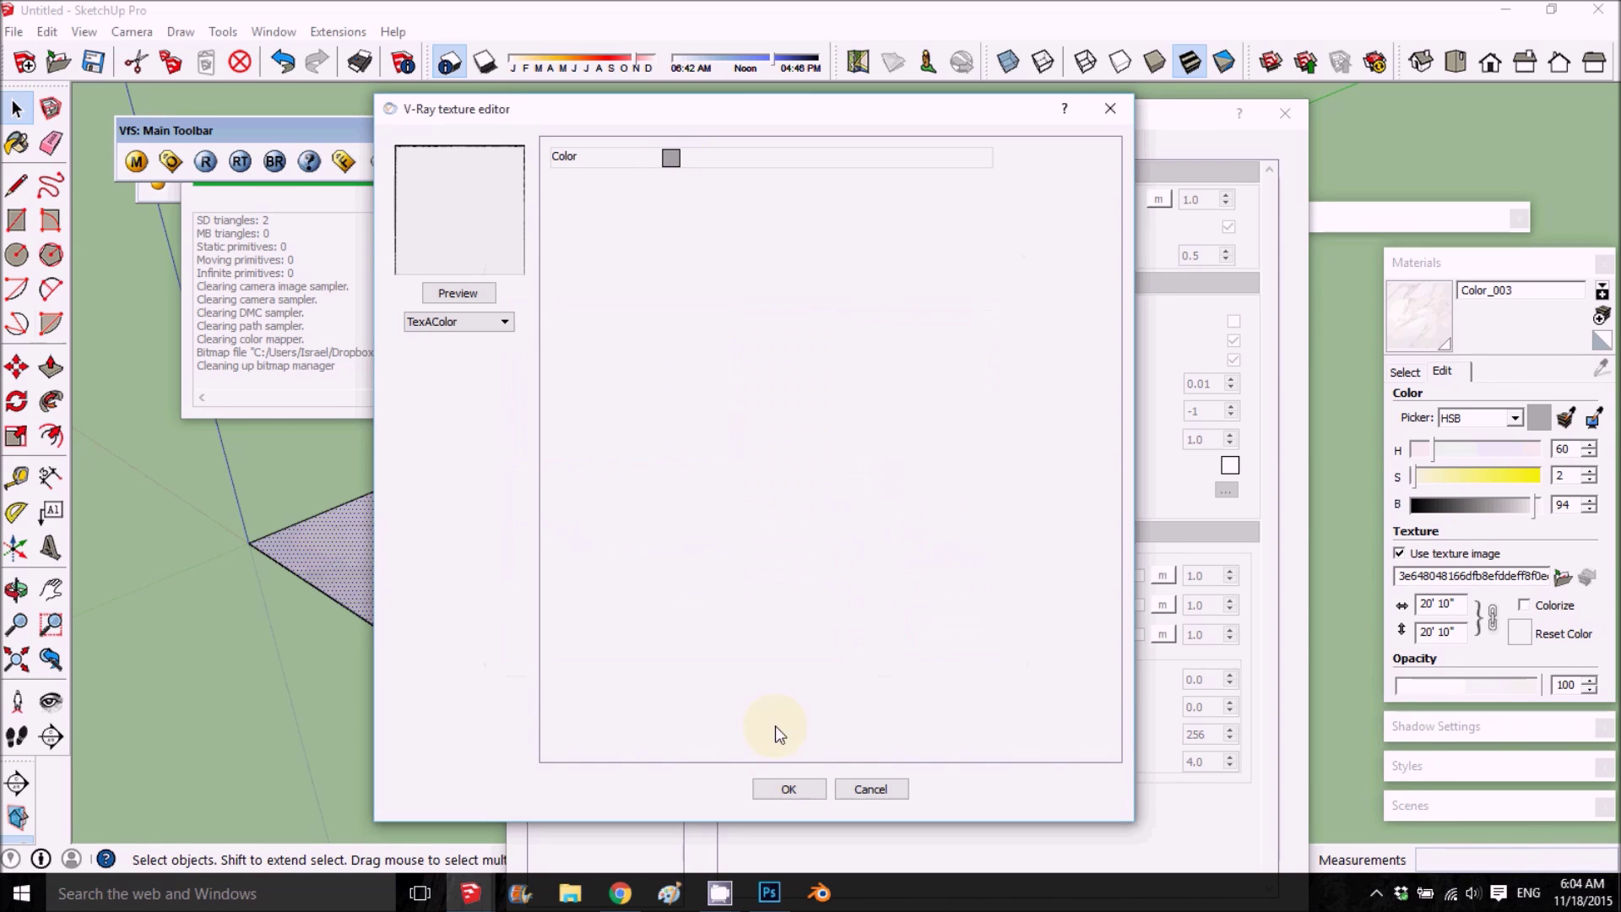
pyautogui.click(803, 789)
# Preview the bump grid, set both its U and V line widths to 0.01, and accept the texture.
pyautogui.click(493, 292)
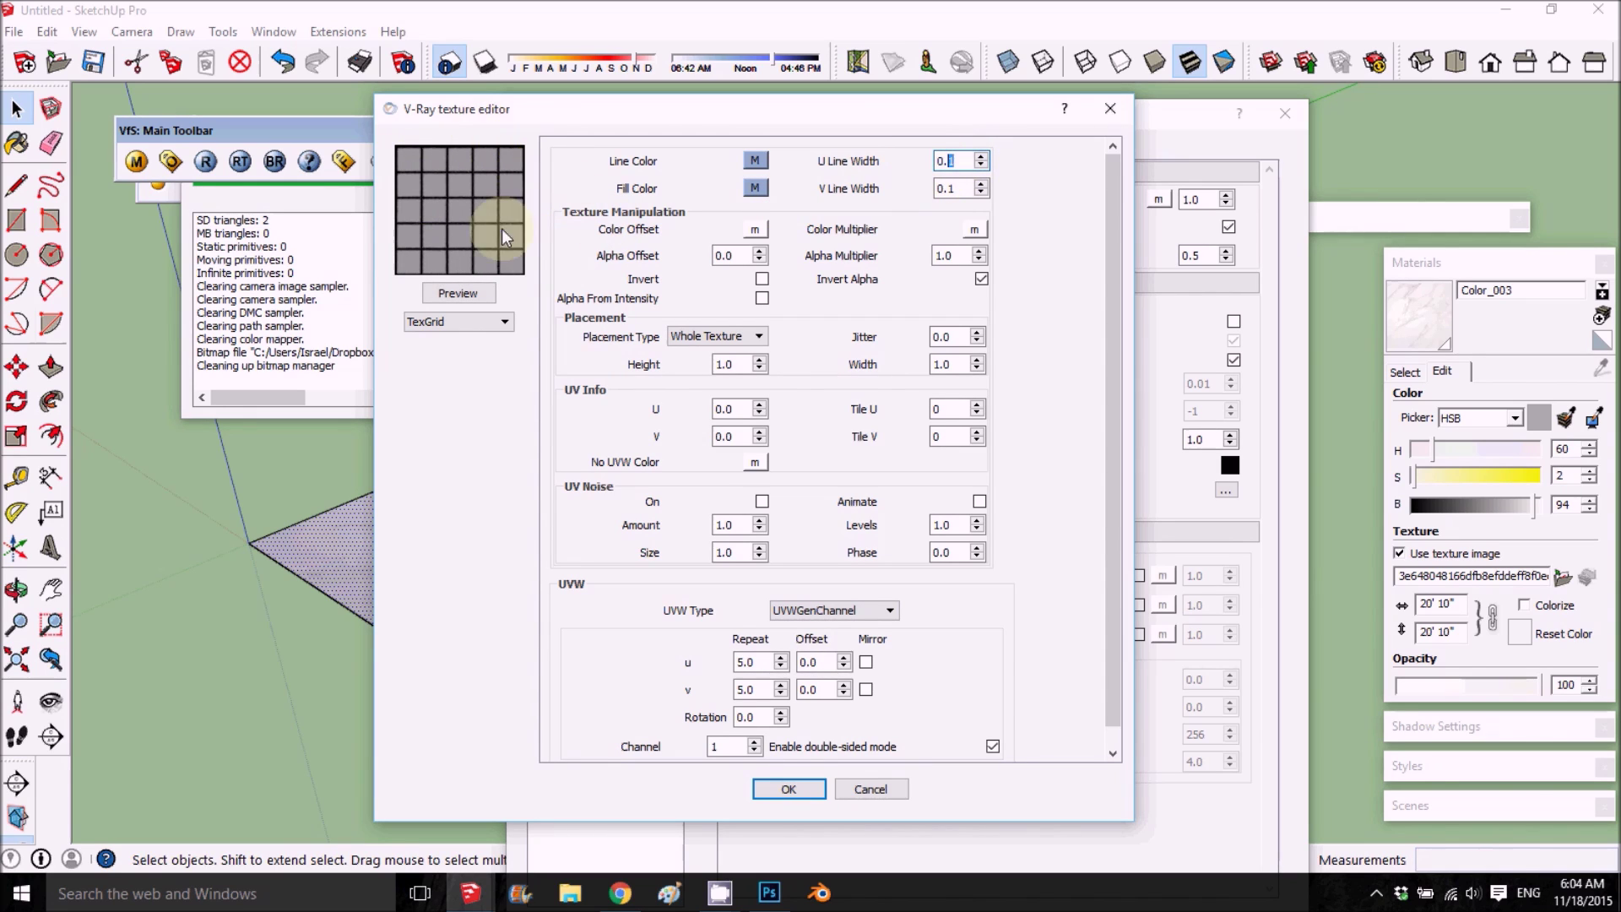
pyautogui.click(955, 161)
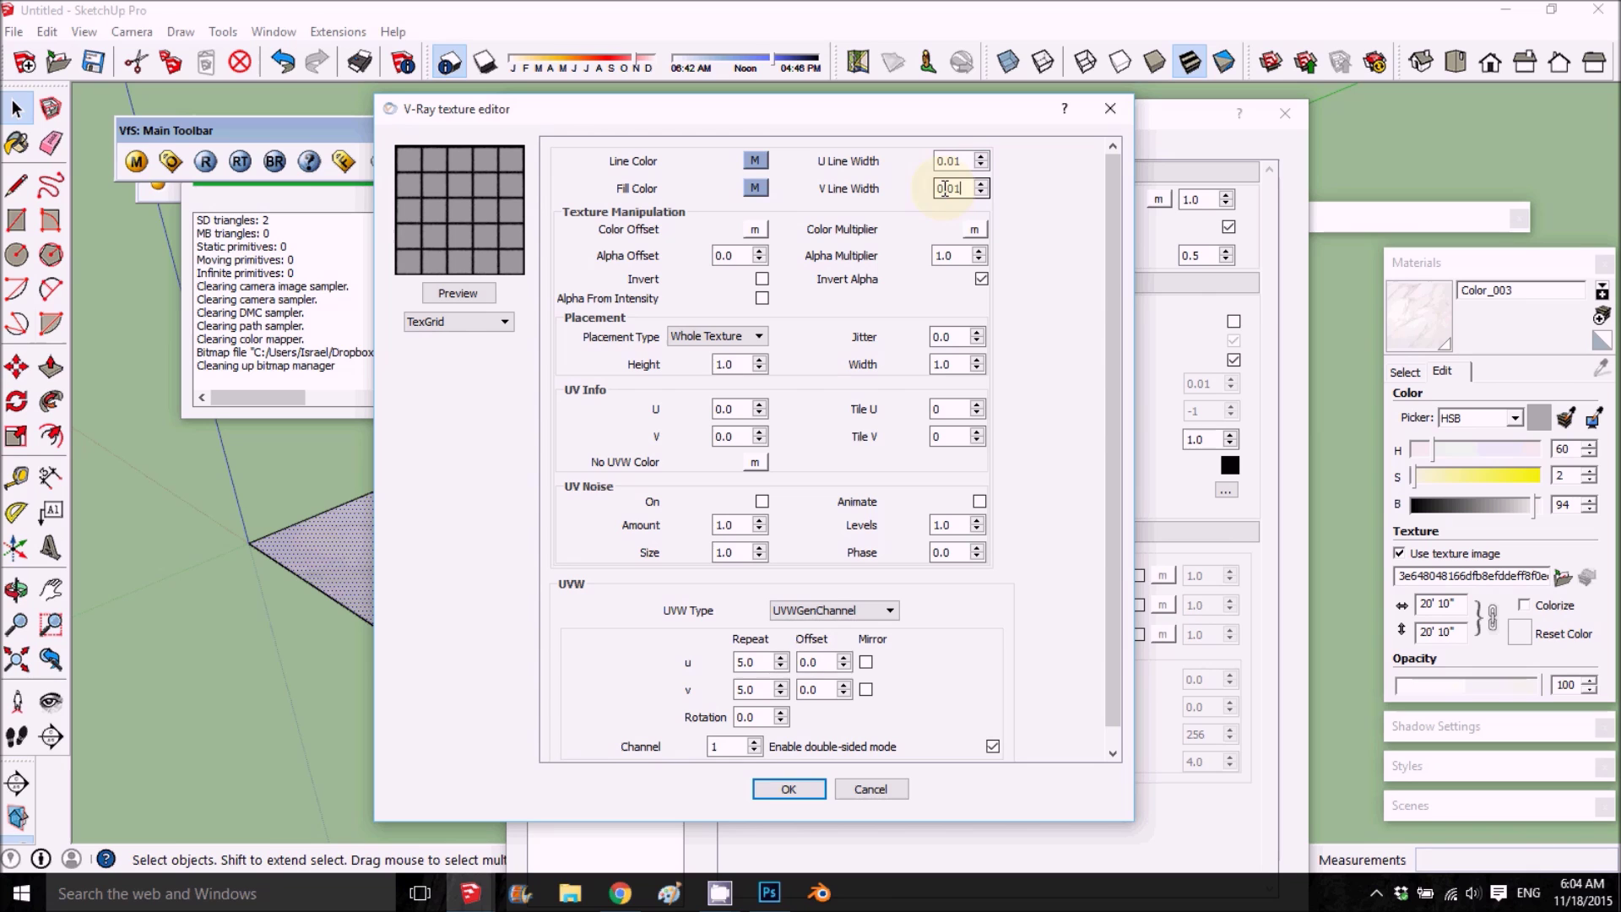
pyautogui.click(775, 793)
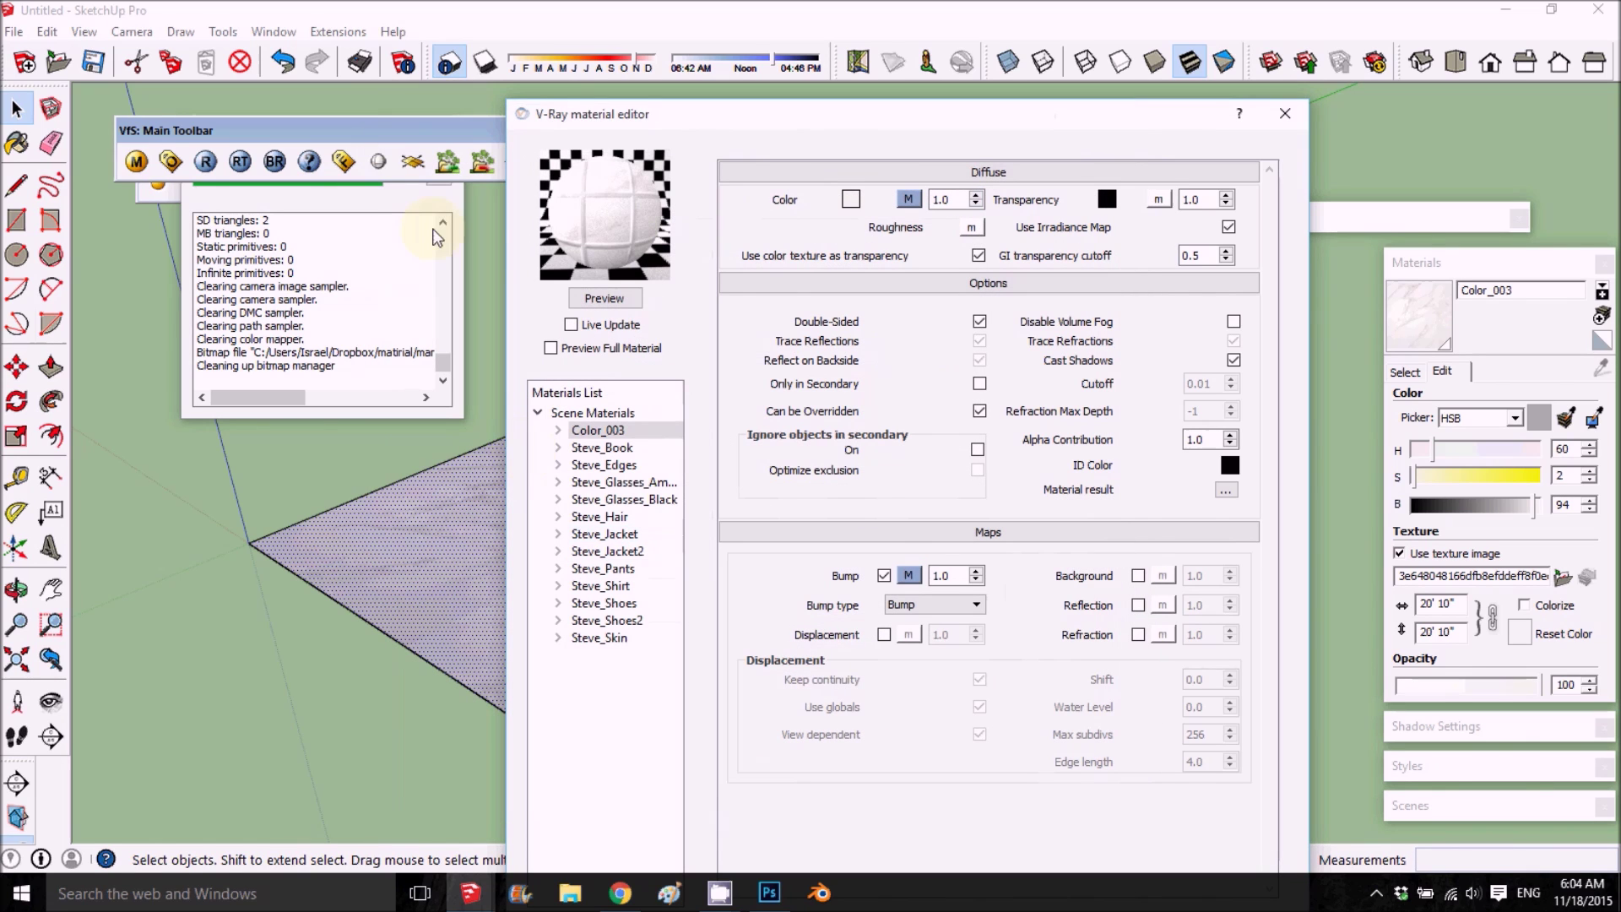
# Preview the tiled marble floor material Color_003 with its grid bump map.
pyautogui.click(596, 298)
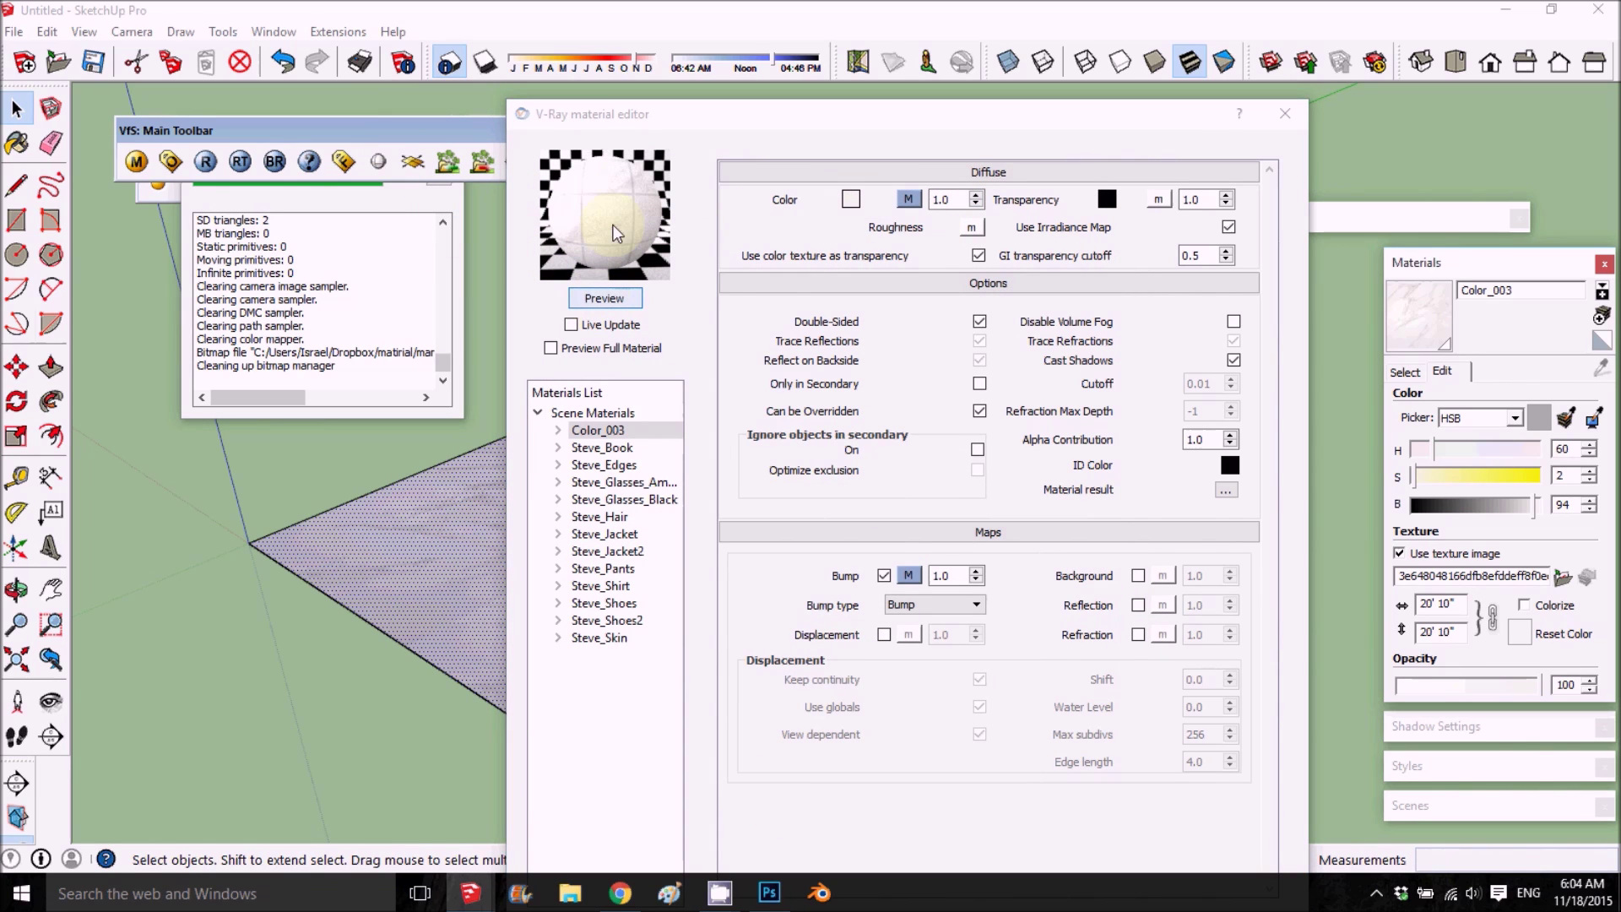
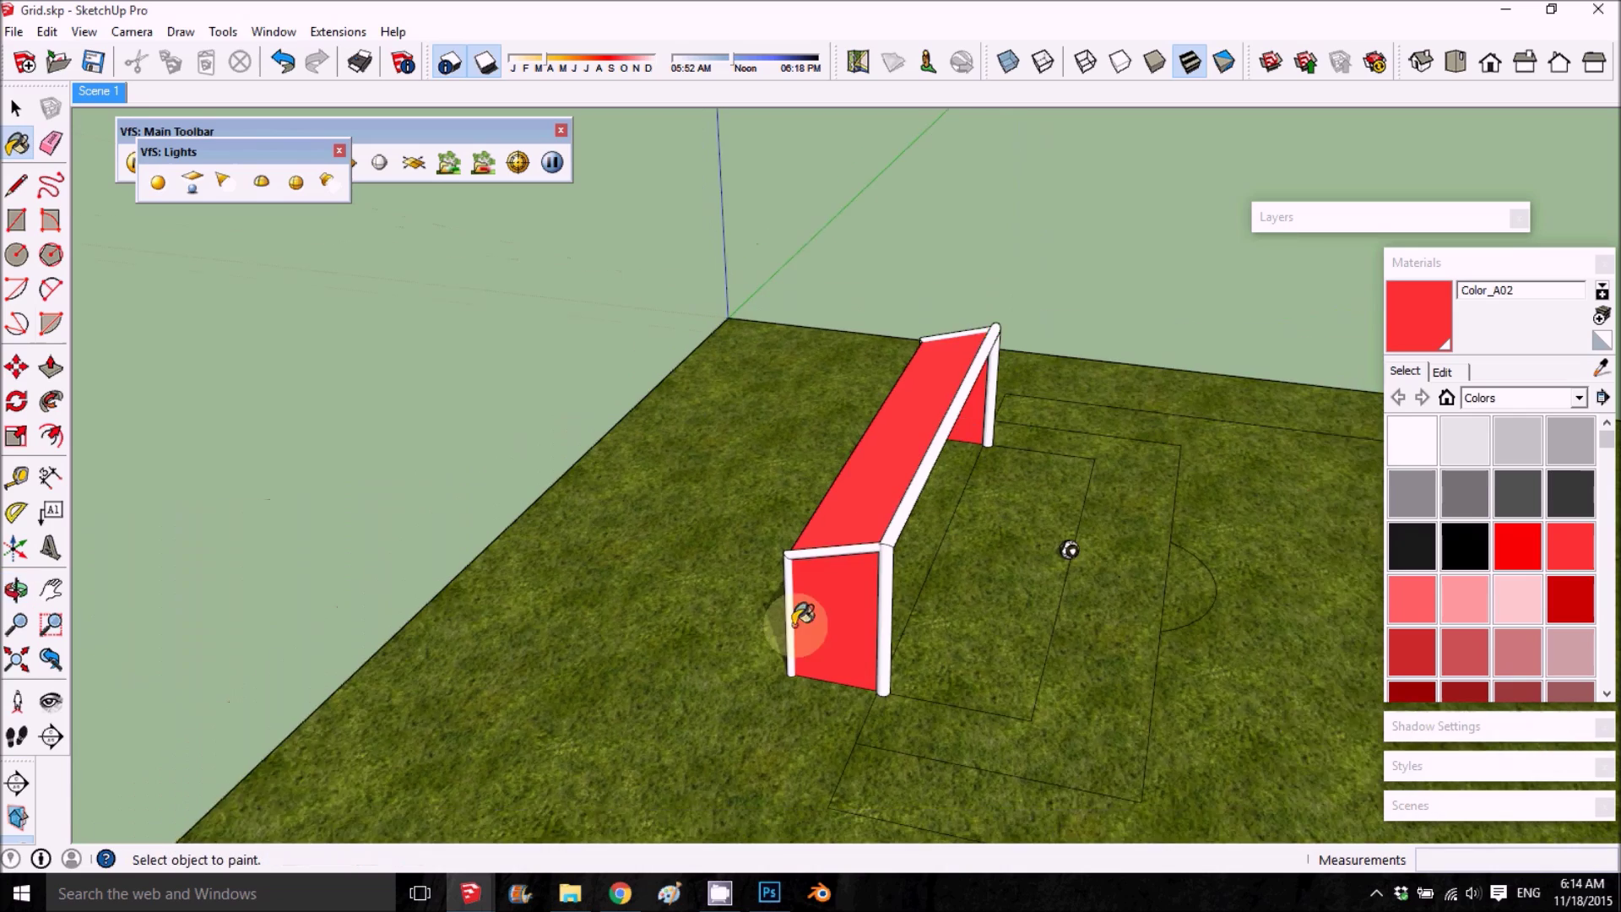
# Look over the soccer goal in Grid.skp and restore the saved Scene 1 view.
pyautogui.moveTo(992, 655); pyautogui.dragTo(807, 589)
pyautogui.press('b')
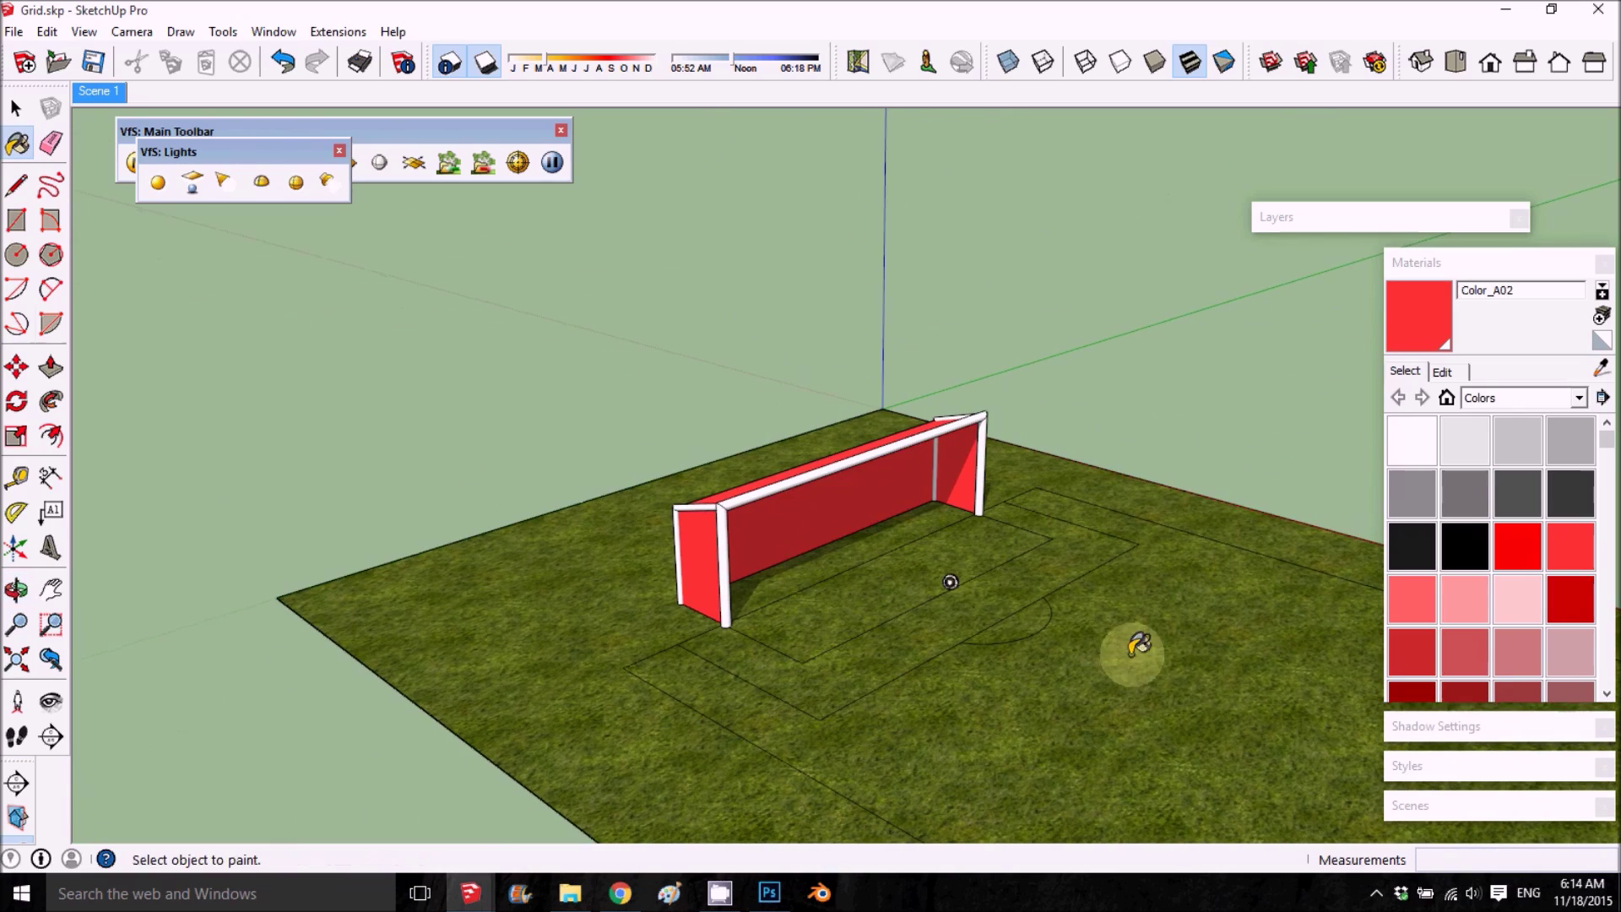
pyautogui.scroll(5, 945, 583)
pyautogui.moveTo(811, 543)
pyautogui.mouseDown(button='middle')
pyautogui.moveTo(644, 543)
pyautogui.moveTo(879, 494)
pyautogui.mouseUp(button='middle')
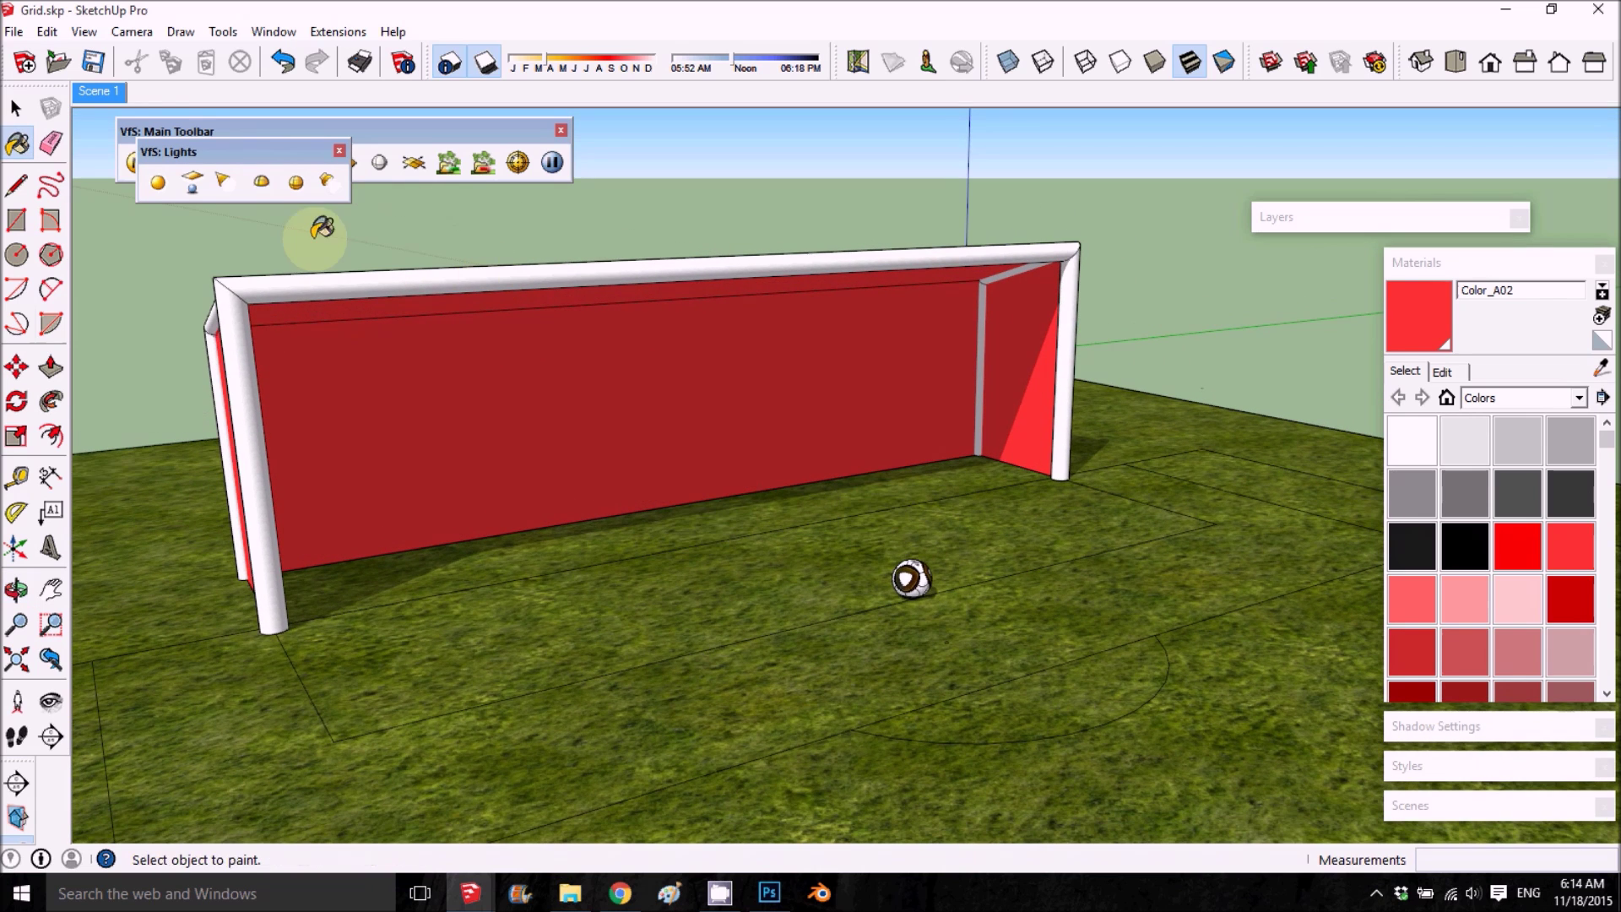
pyautogui.click(82, 97)
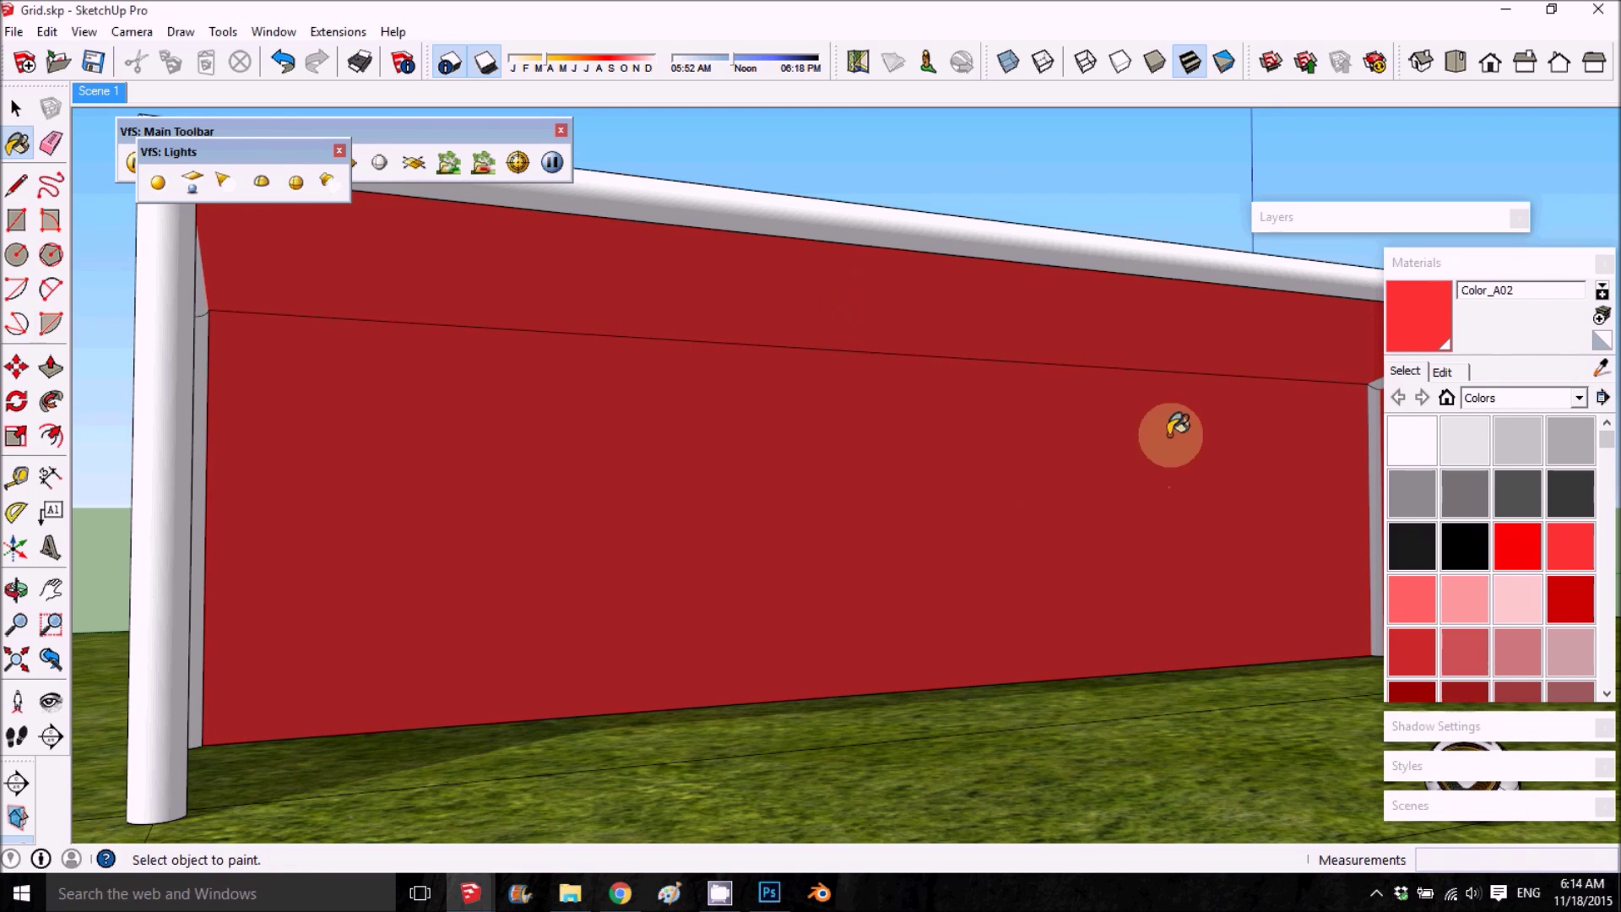
# Open the V-Ray material editor for the goal net's Color_A02 material and assign a TexBitmap to its diffuse color.
pyautogui.click(152, 127)
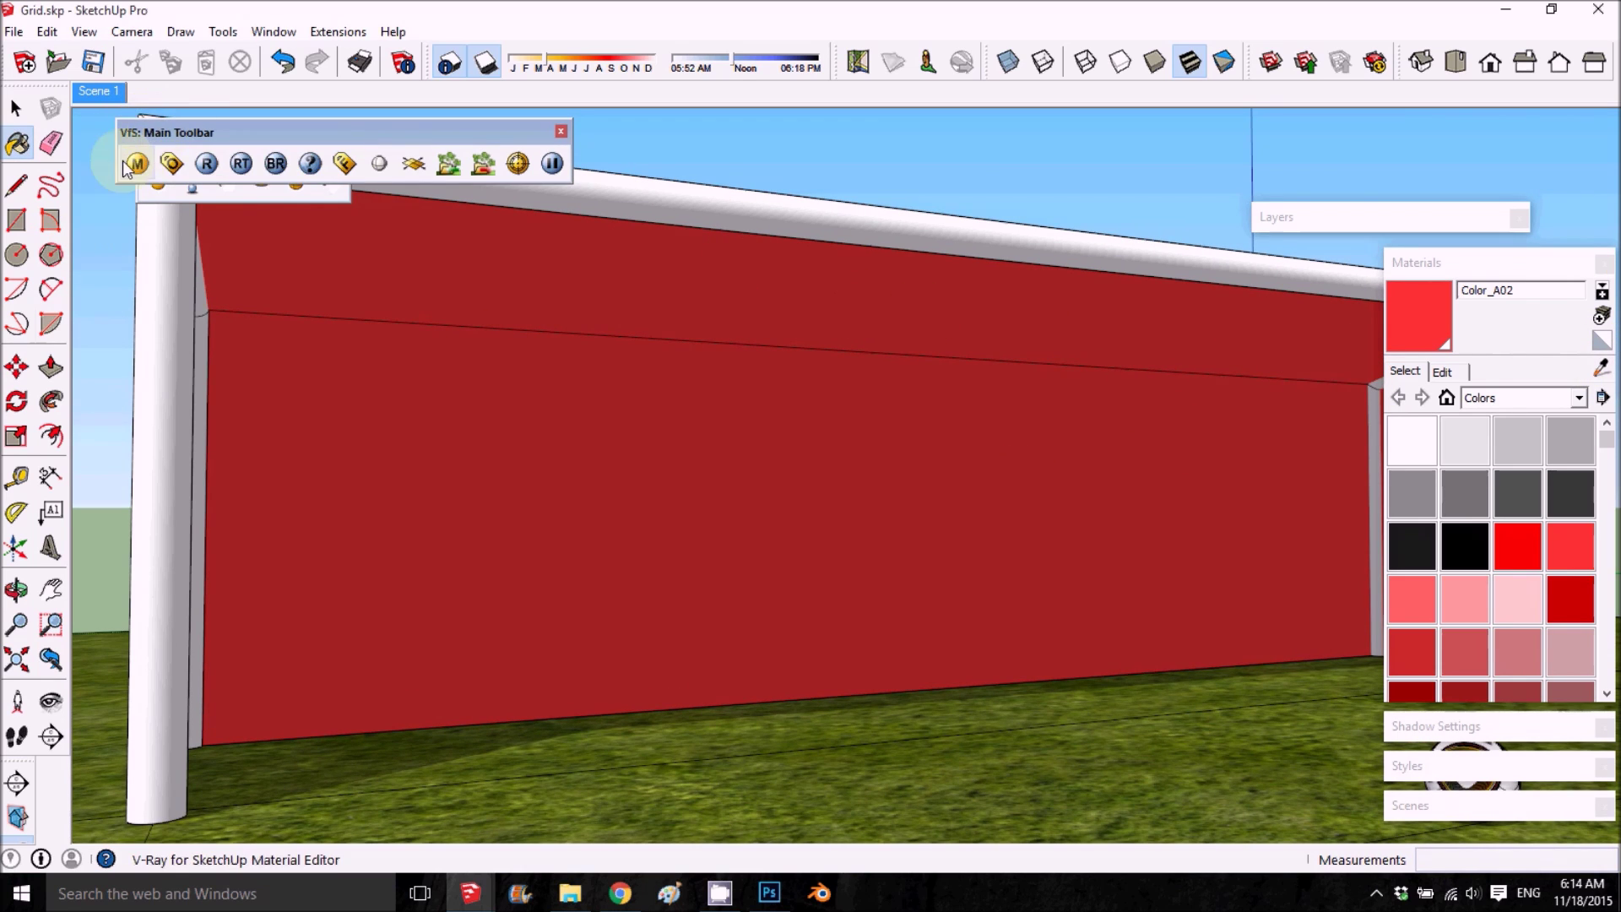
pyautogui.click(137, 163)
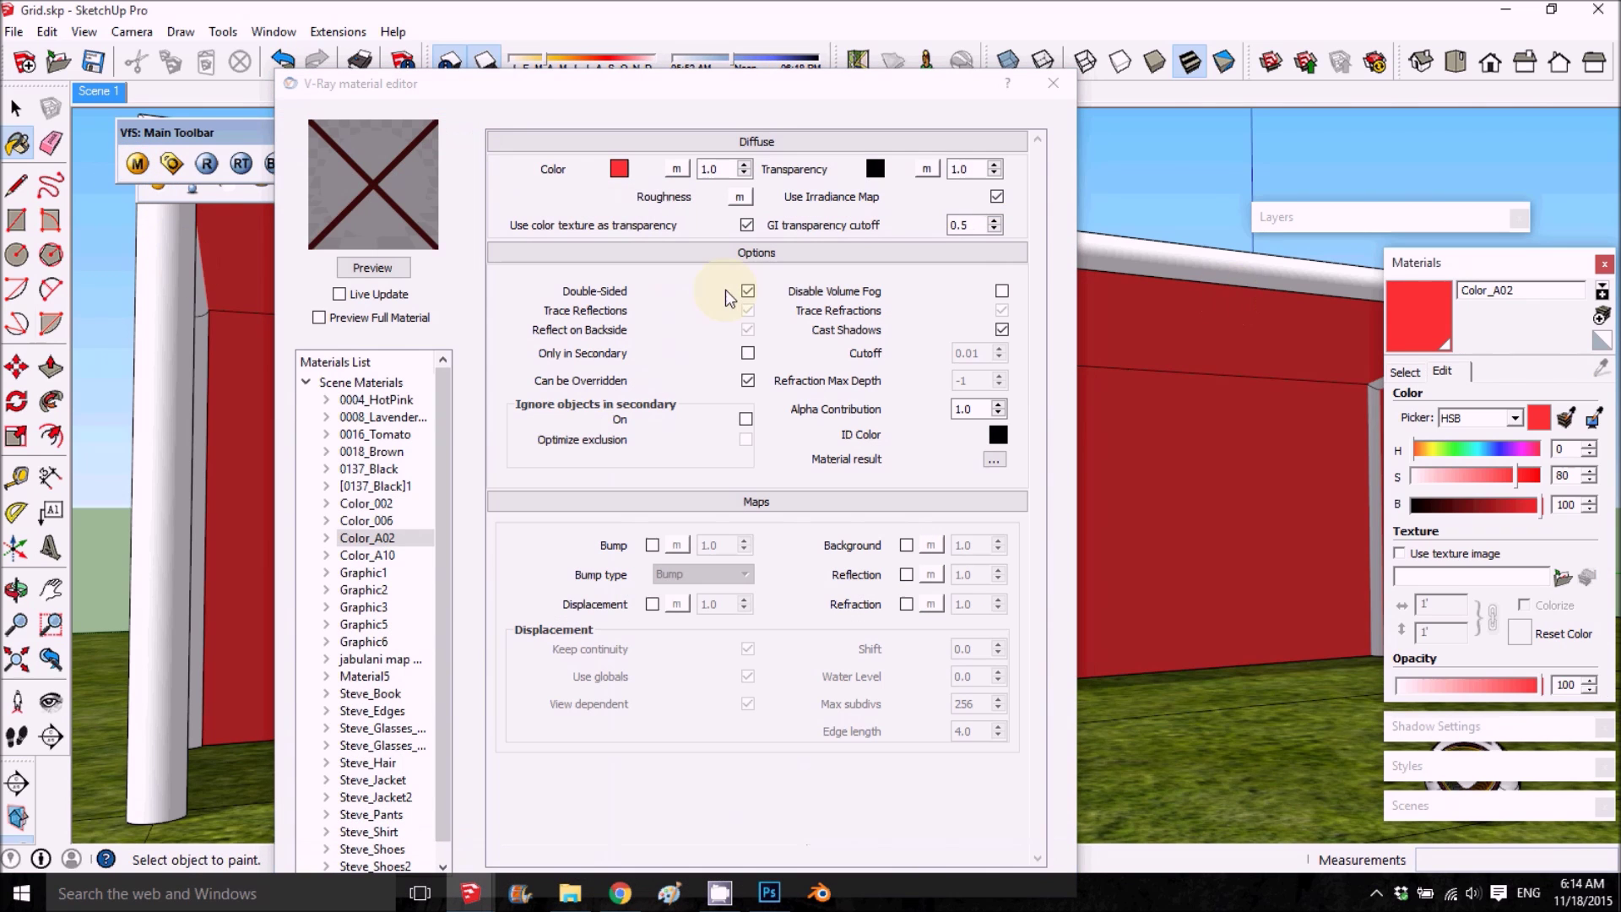
pyautogui.click(678, 173)
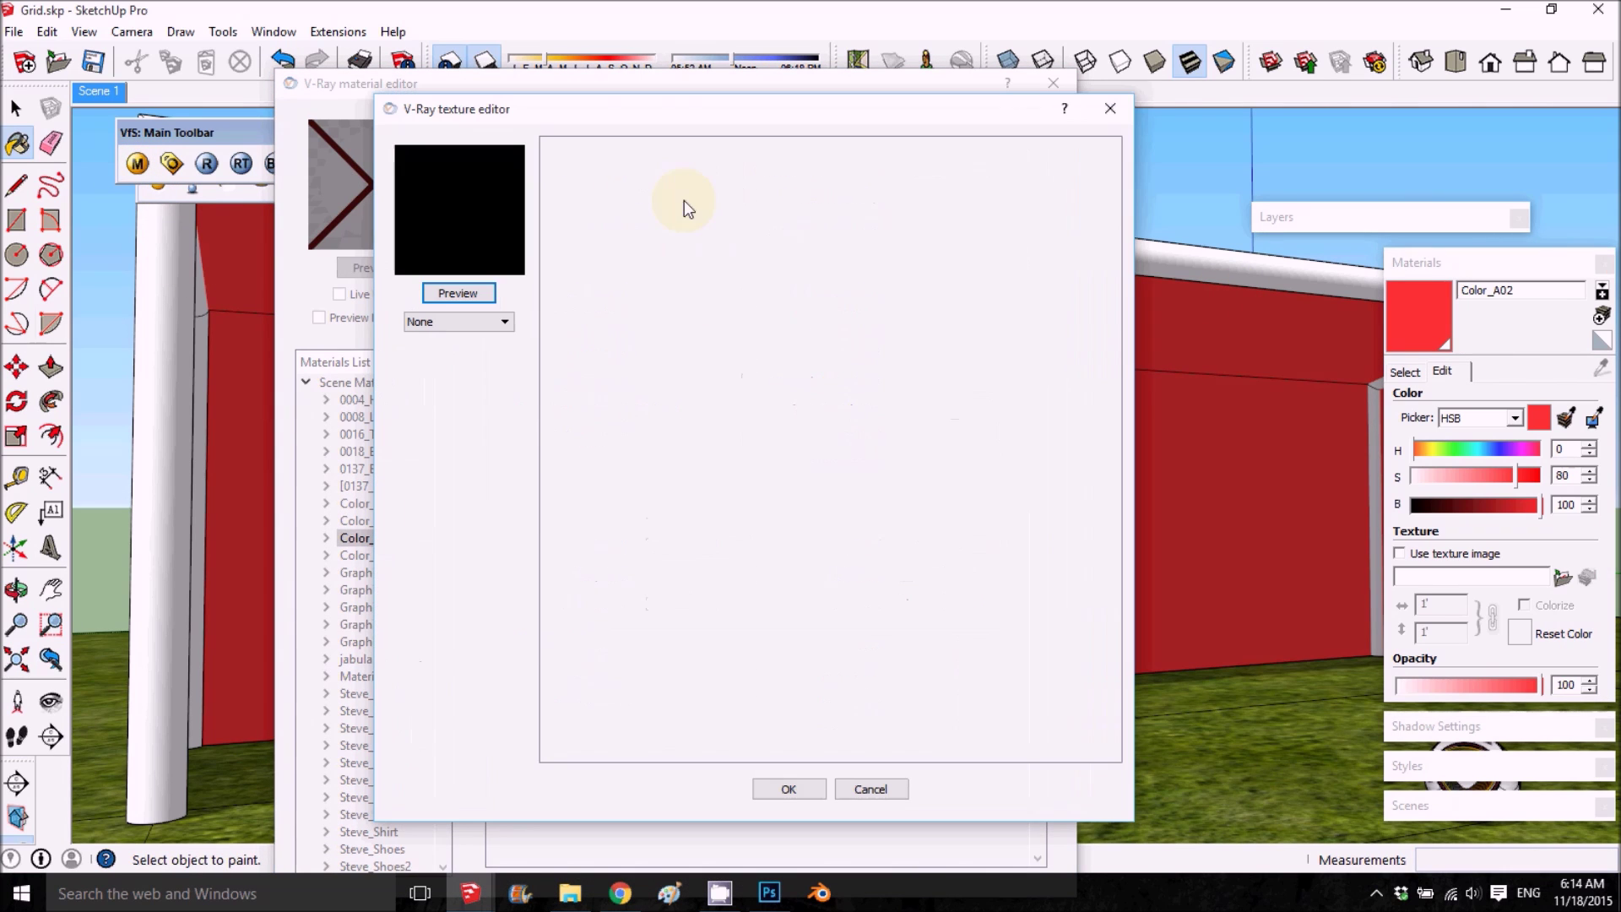
pyautogui.click(502, 319)
pyautogui.click(465, 393)
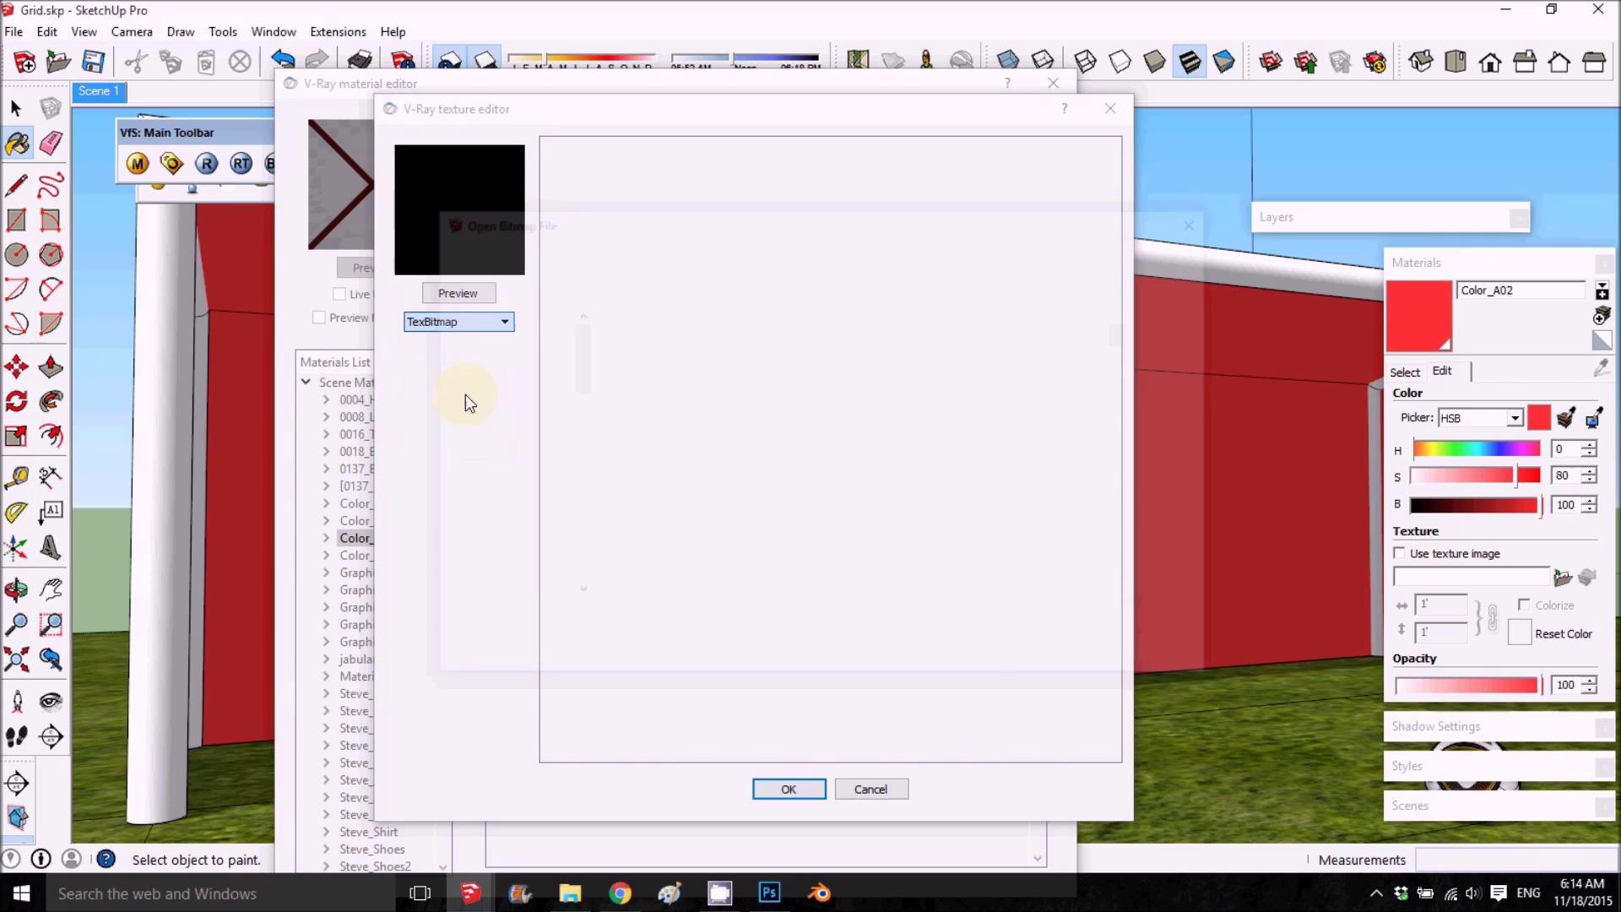
# Load FabricPlain0073_S.jpg from the fabric folder as the net's diffuse bitmap and accept the texture.
pyautogui.click(1103, 287)
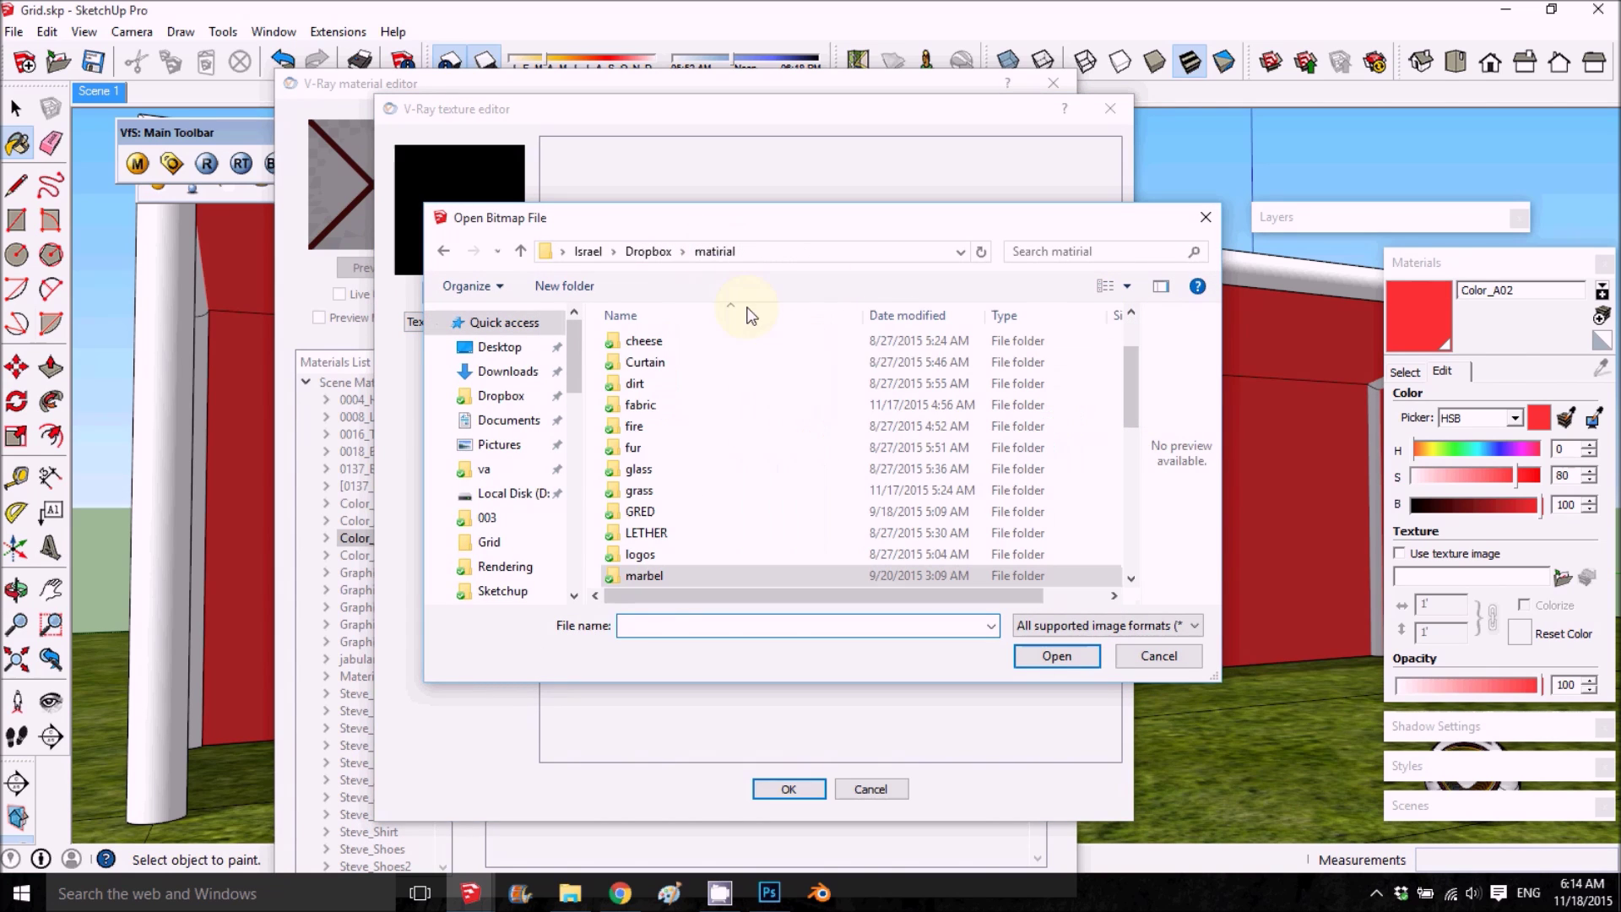
pyautogui.scroll(-1, 692, 414)
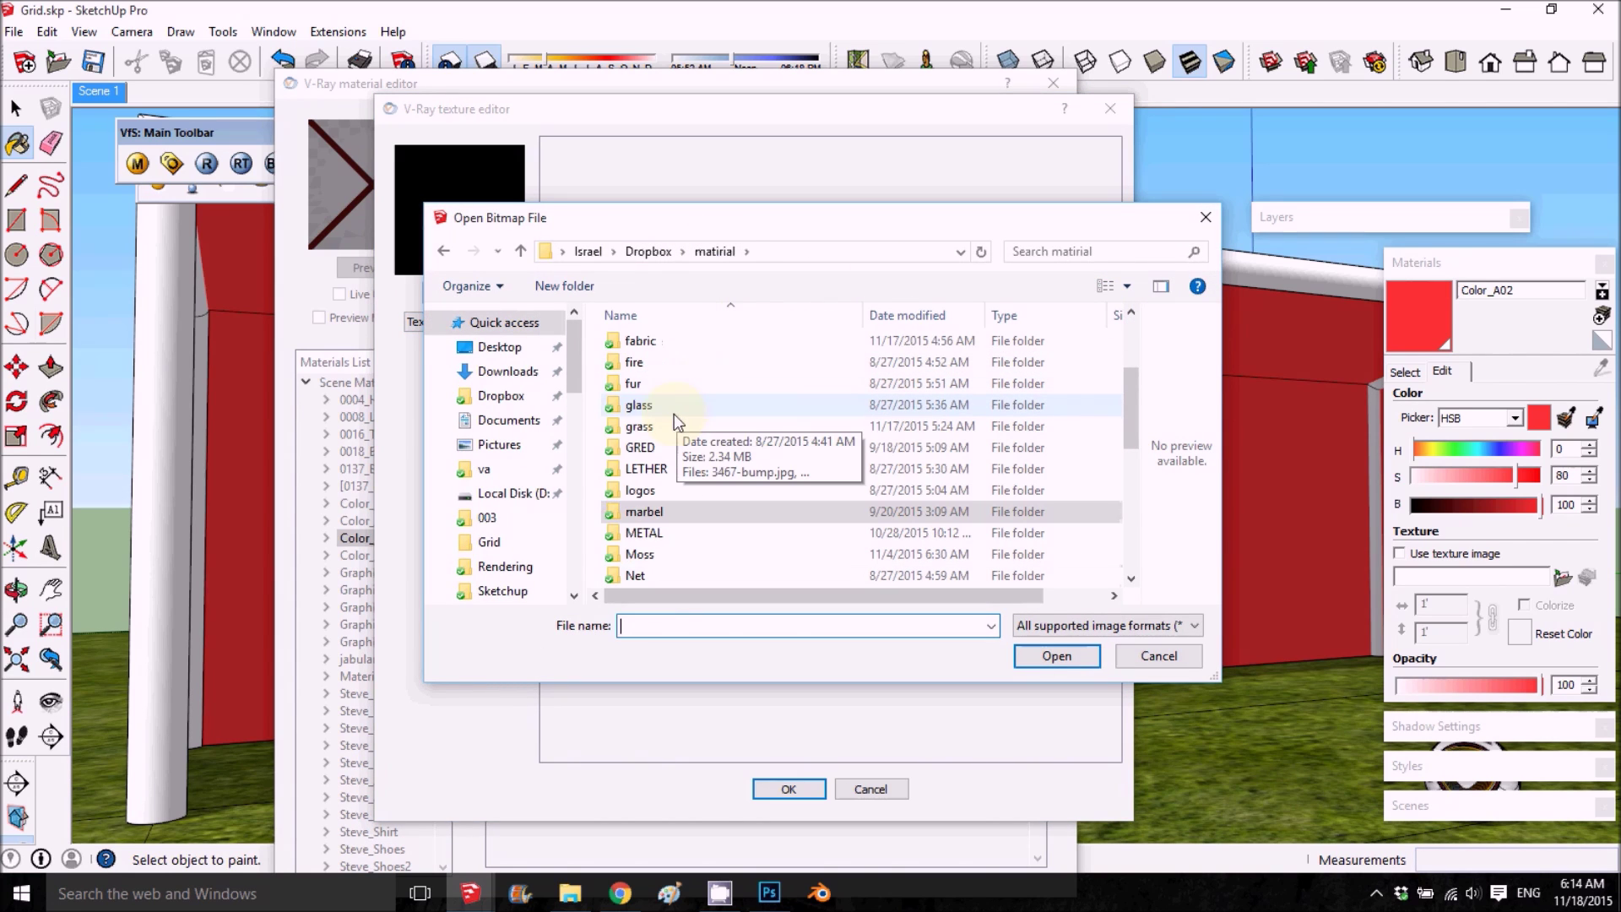
pyautogui.doubleClick(650, 345)
pyautogui.scroll(-3, 760, 389)
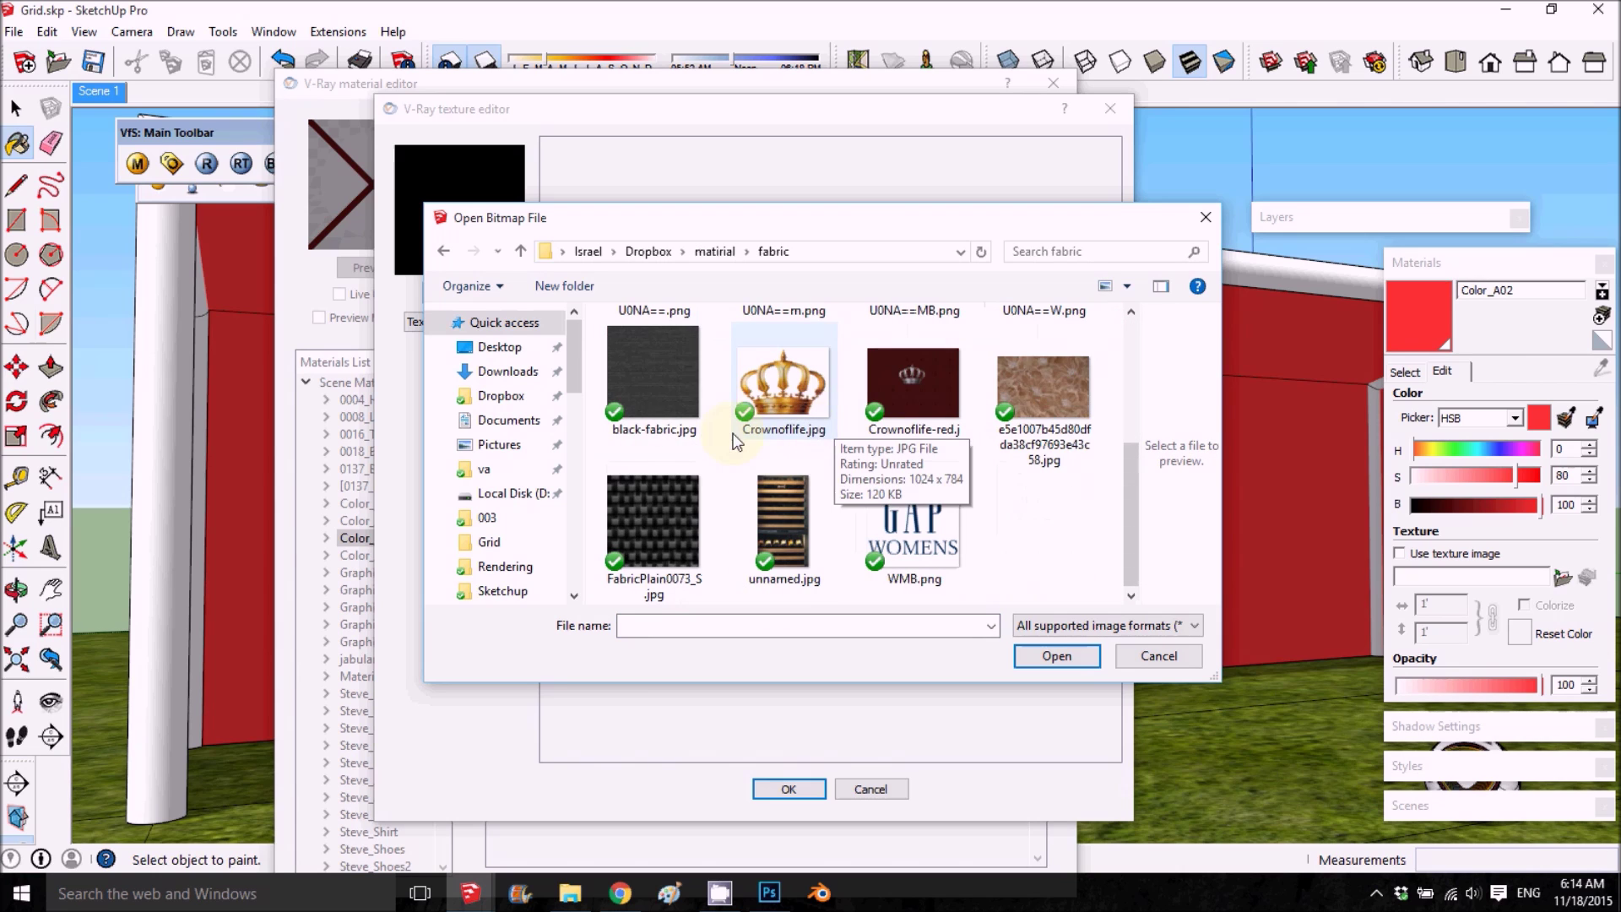
pyautogui.scroll(1, 655, 391)
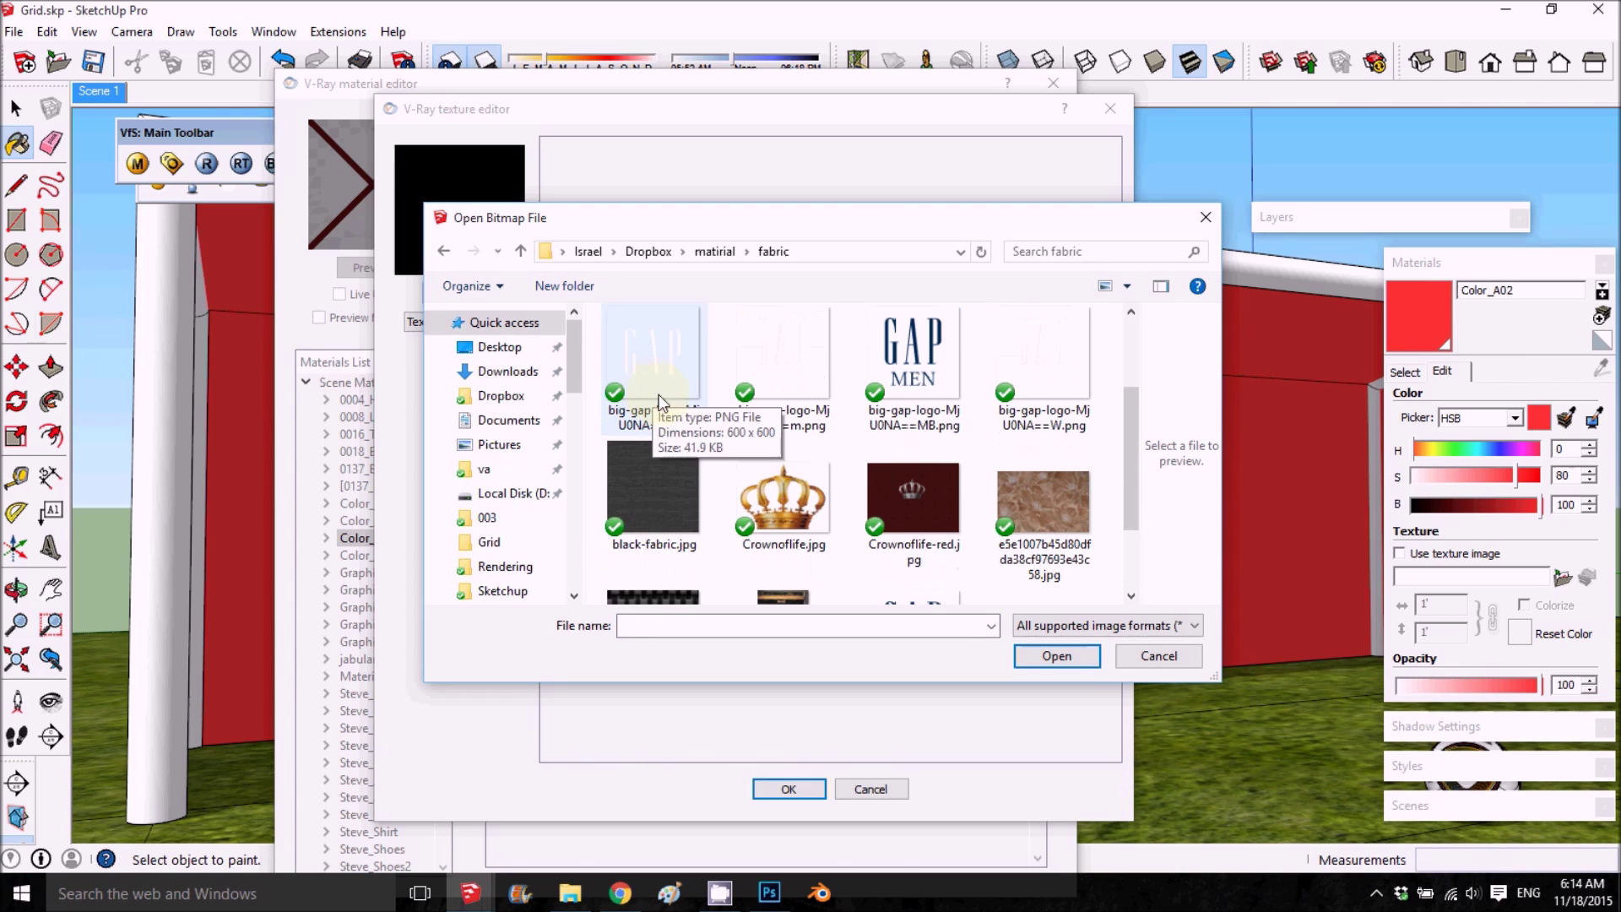
pyautogui.click(664, 594)
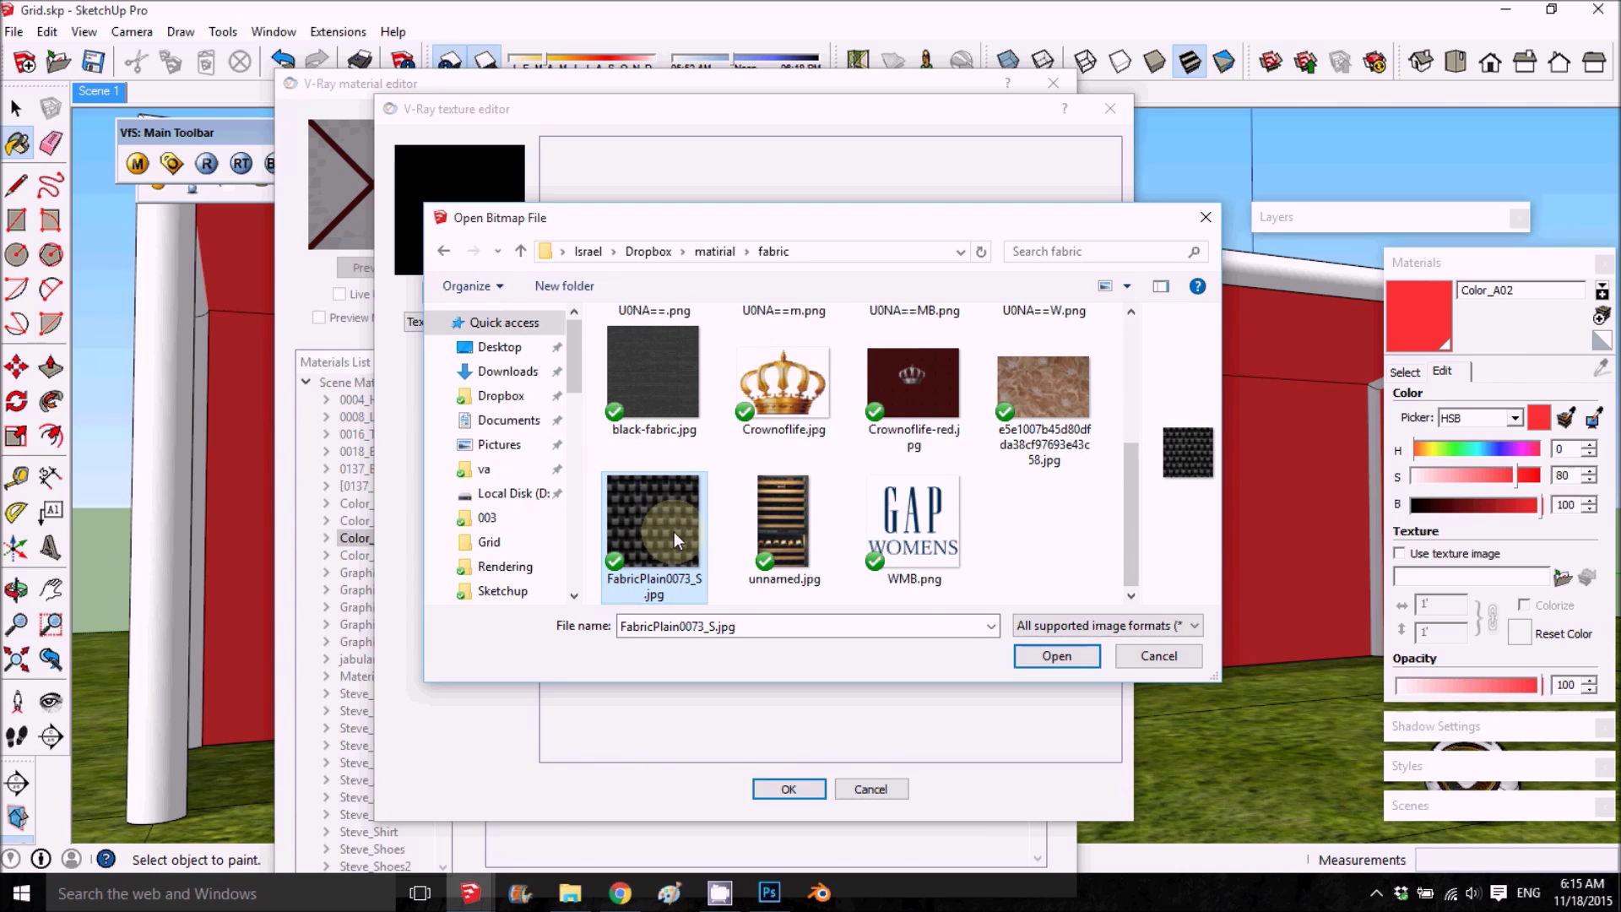
pyautogui.click(1040, 661)
pyautogui.click(788, 790)
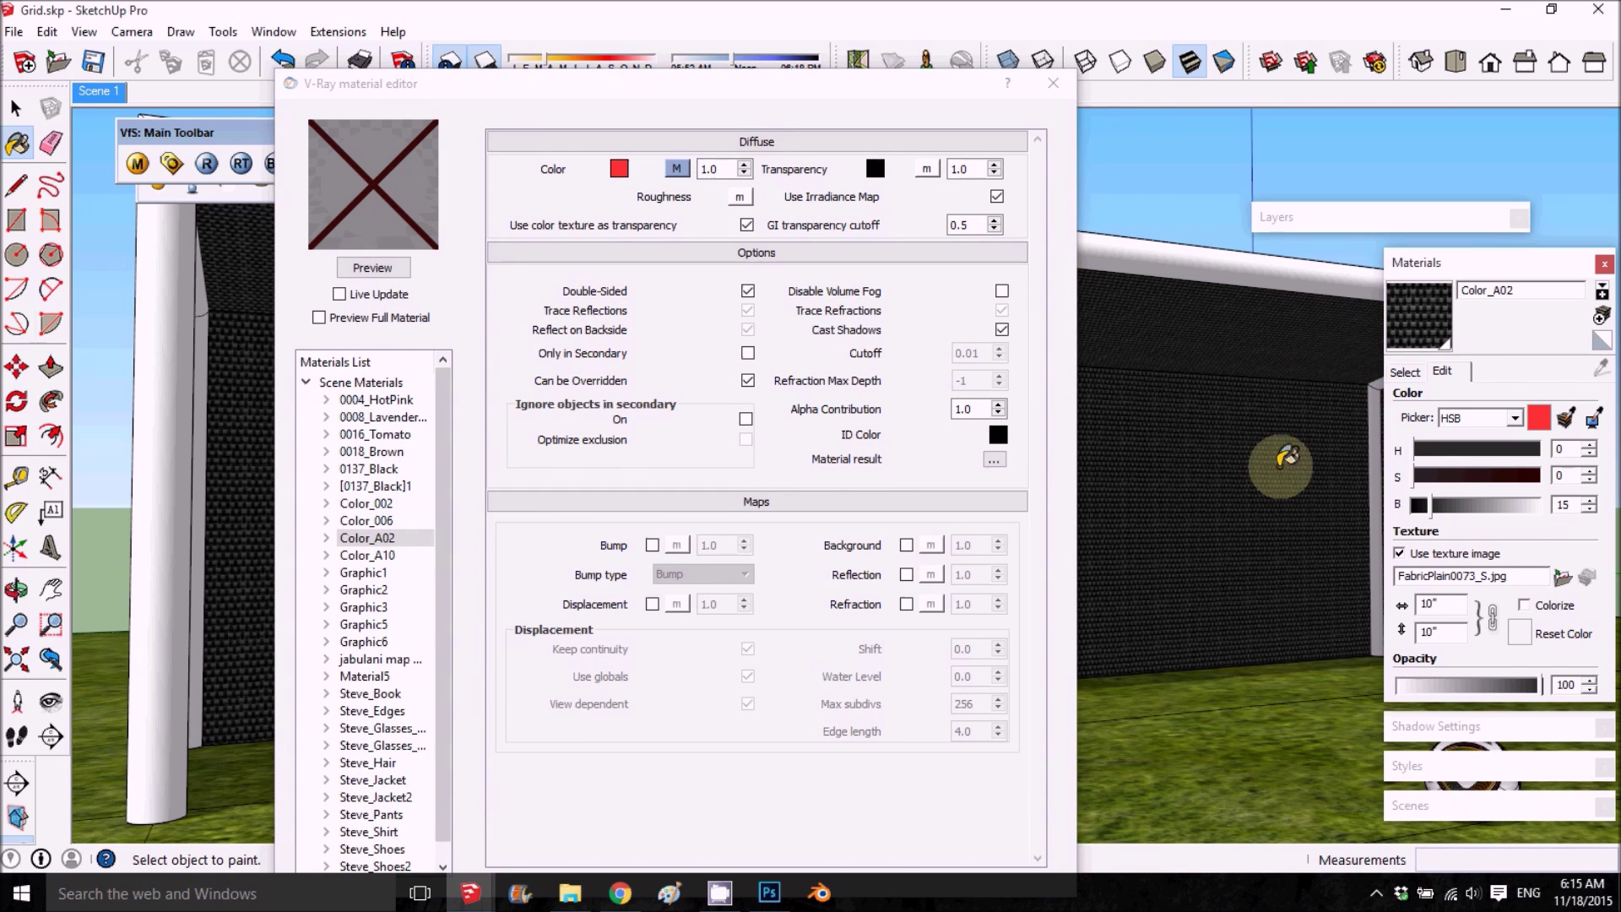
pyautogui.click(1285, 499)
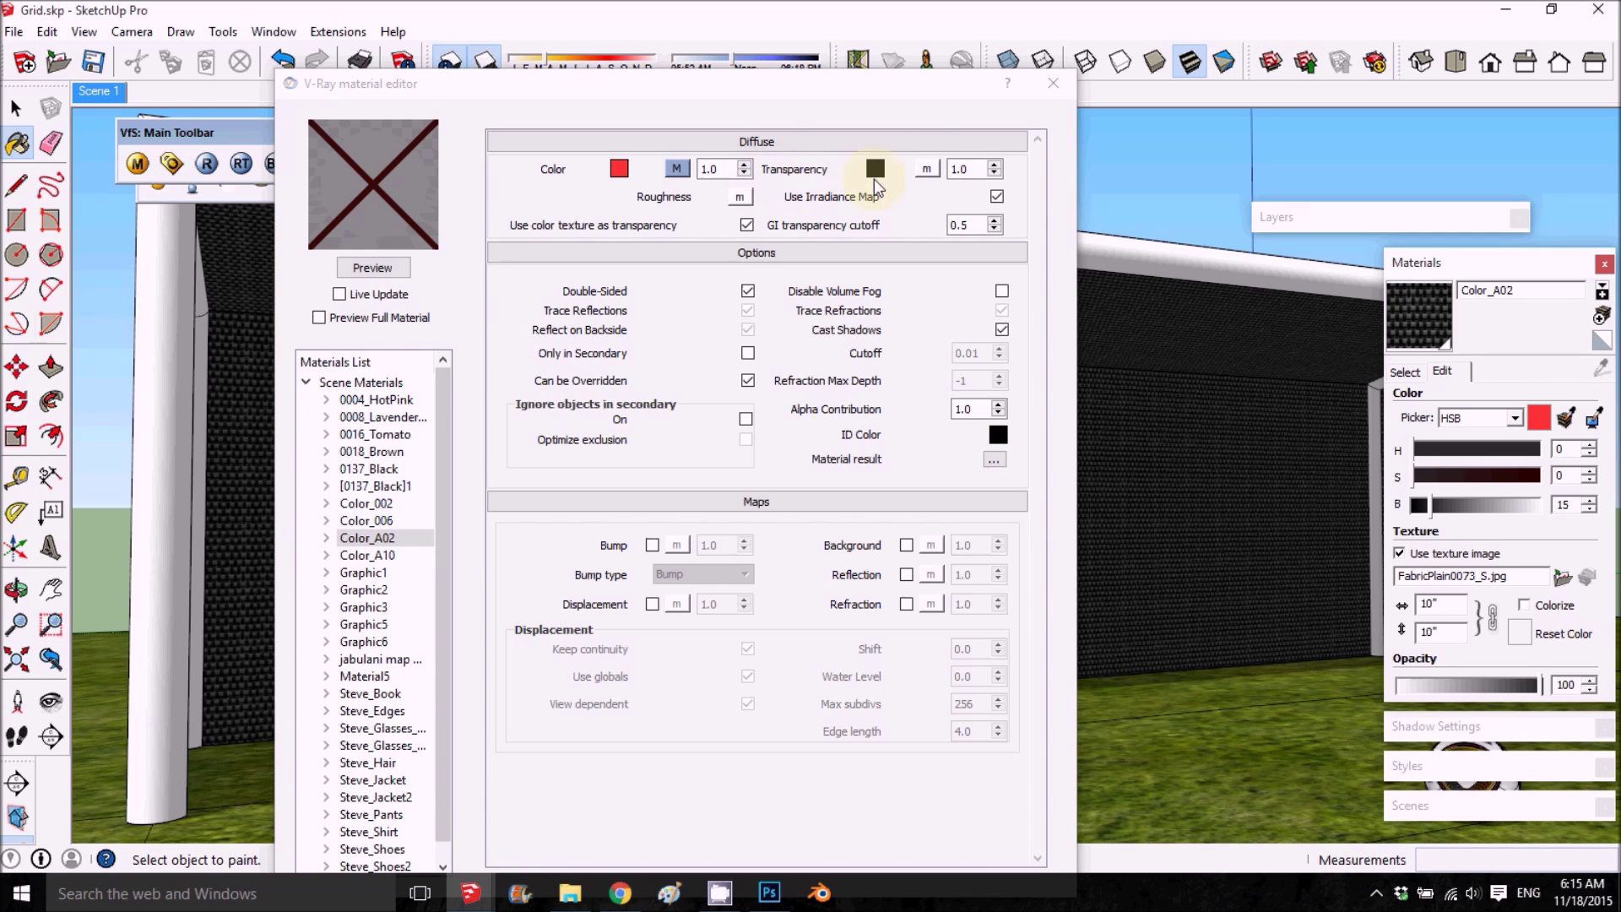
# Assign a TexGrid texture to the transparency of the net material.
pyautogui.click(926, 169)
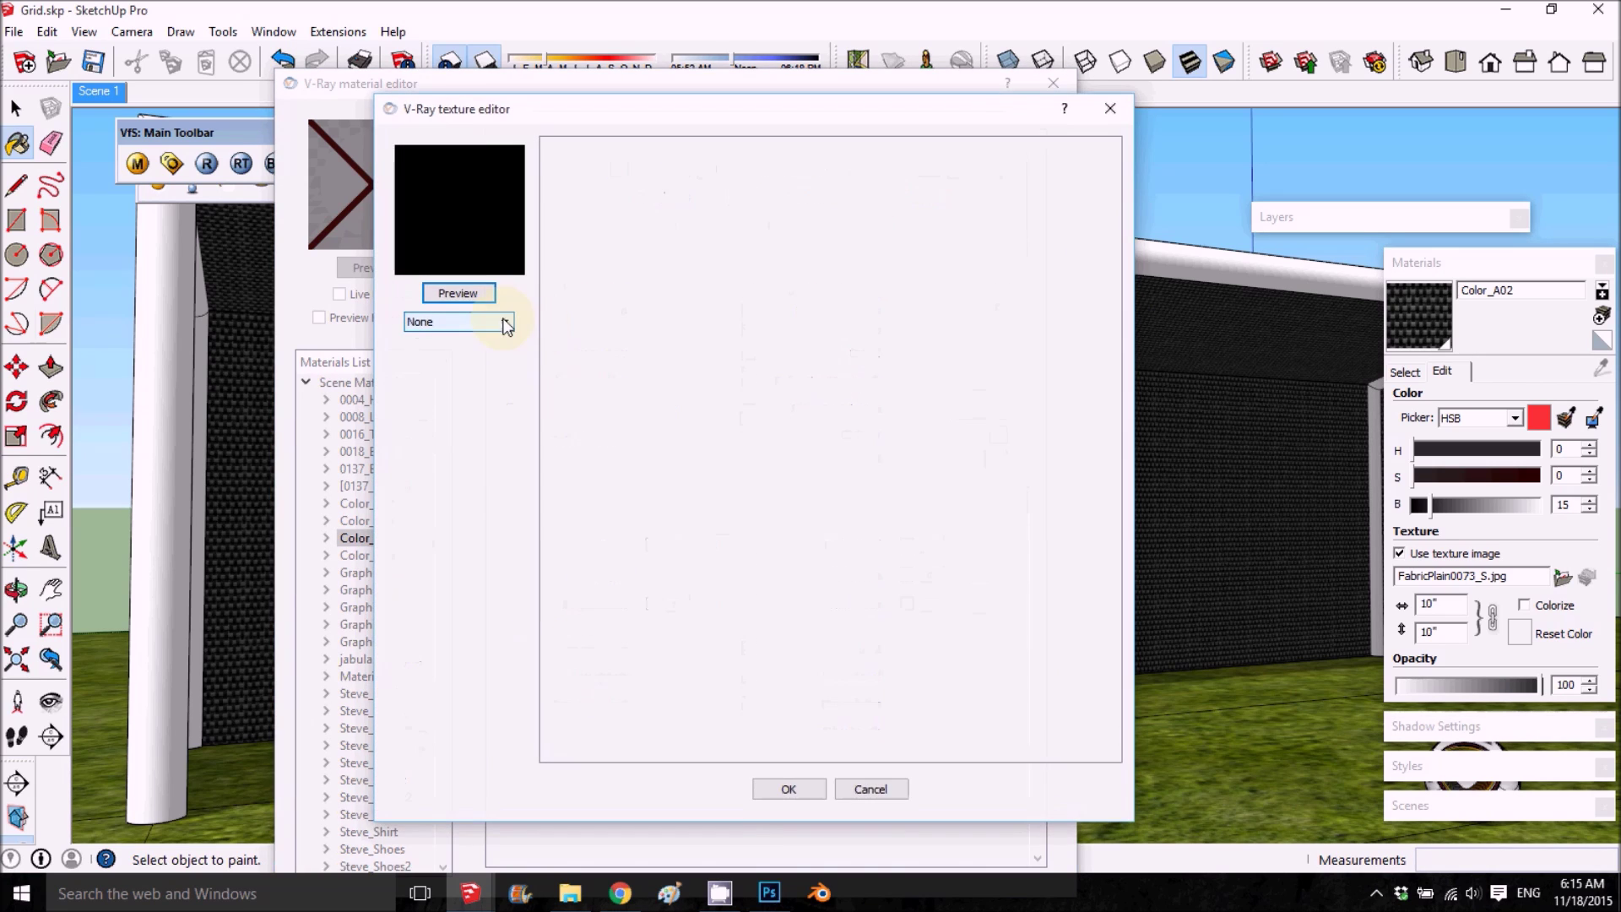
pyautogui.click(497, 322)
pyautogui.scroll(-2, 460, 437)
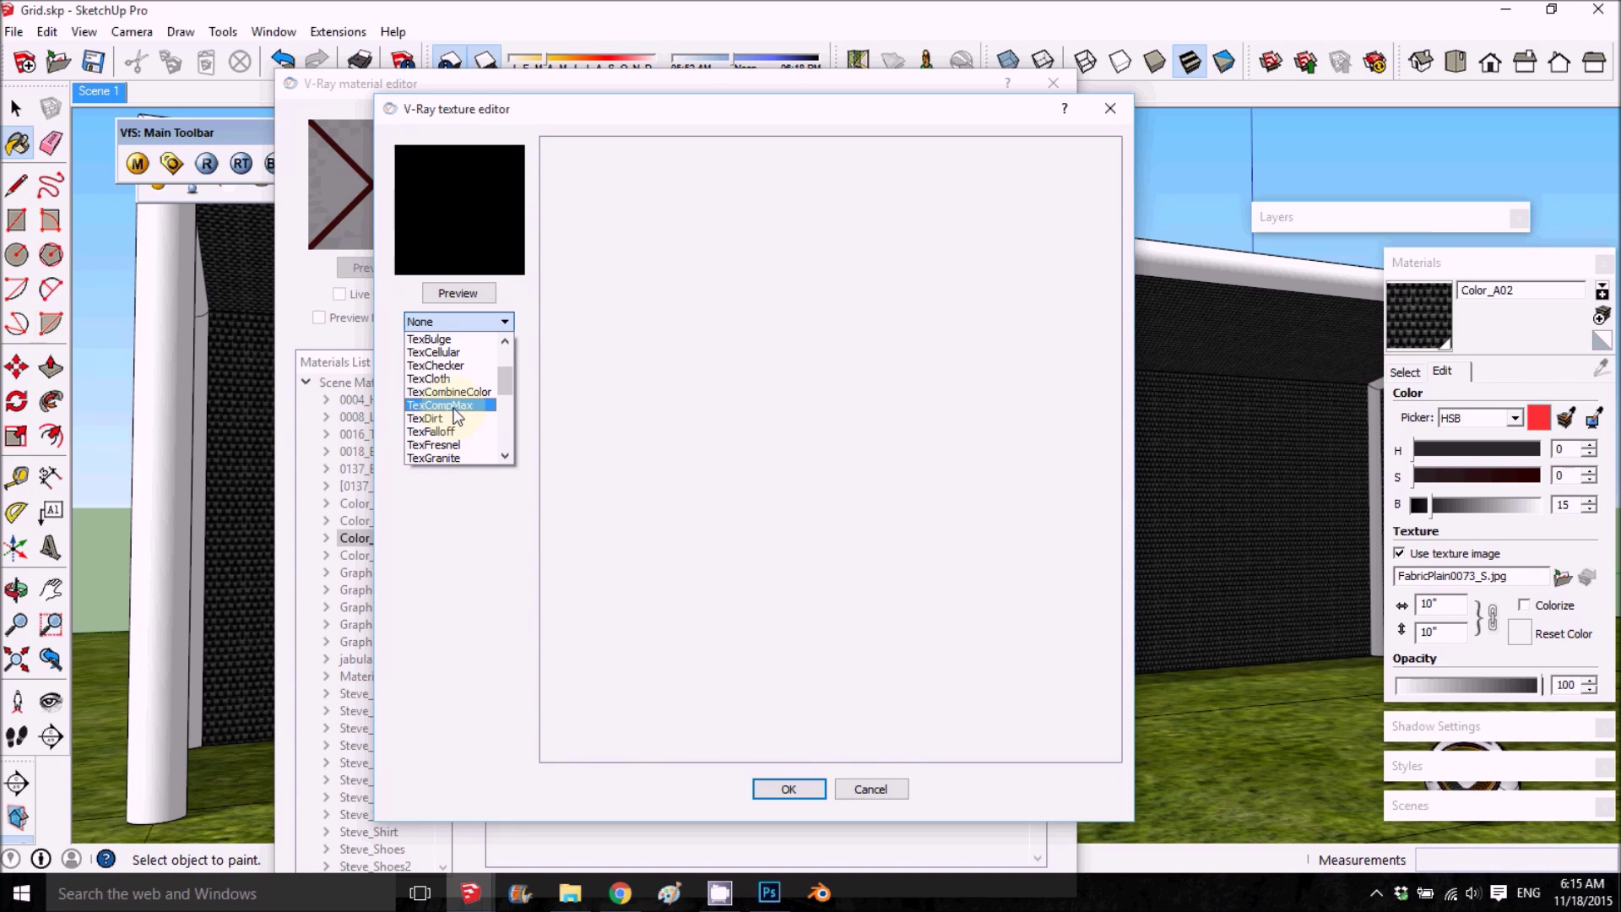
pyautogui.scroll(-1, 456, 458)
pyautogui.click(447, 429)
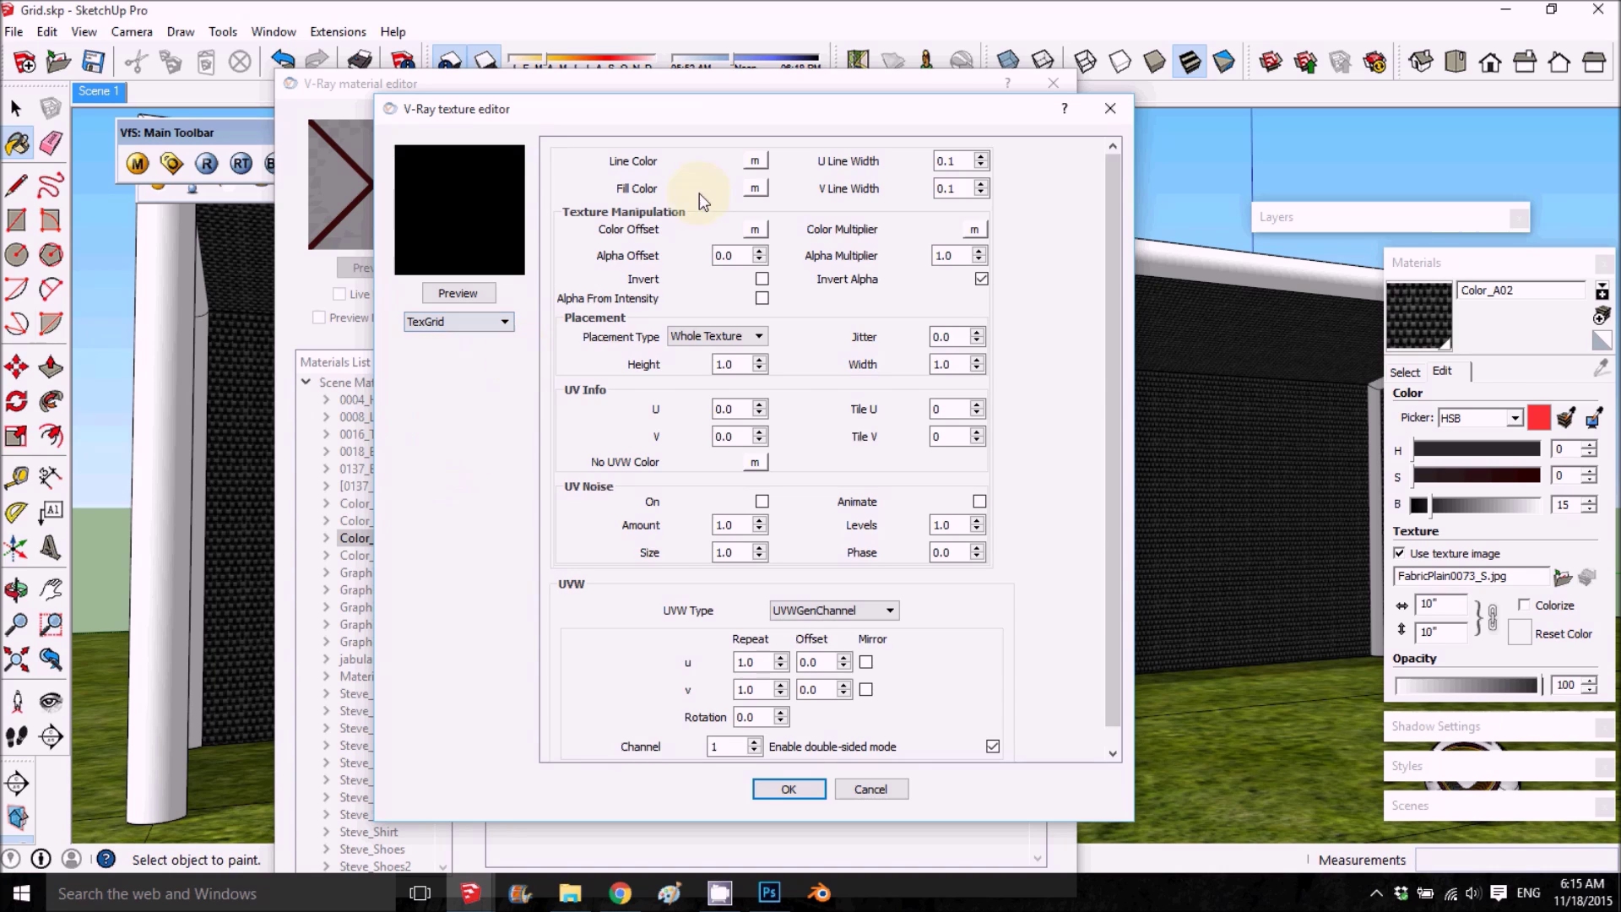
# Assign a TexAColor texture to the transparency grid's line color, set it to black and accept it.
pyautogui.click(748, 169)
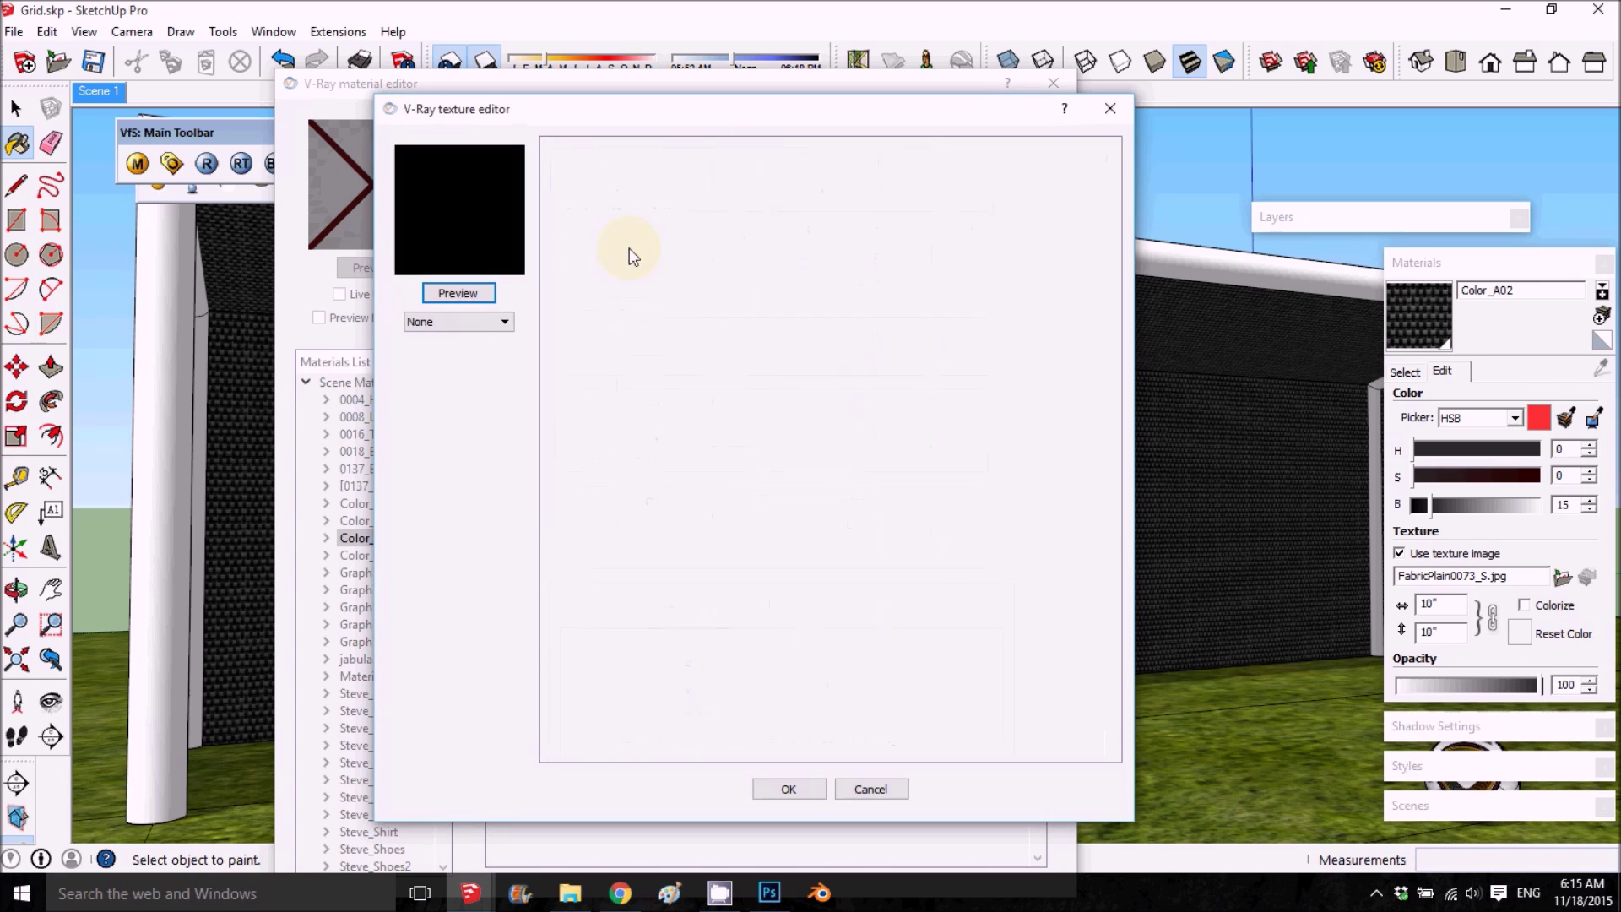
pyautogui.click(481, 328)
pyautogui.click(450, 366)
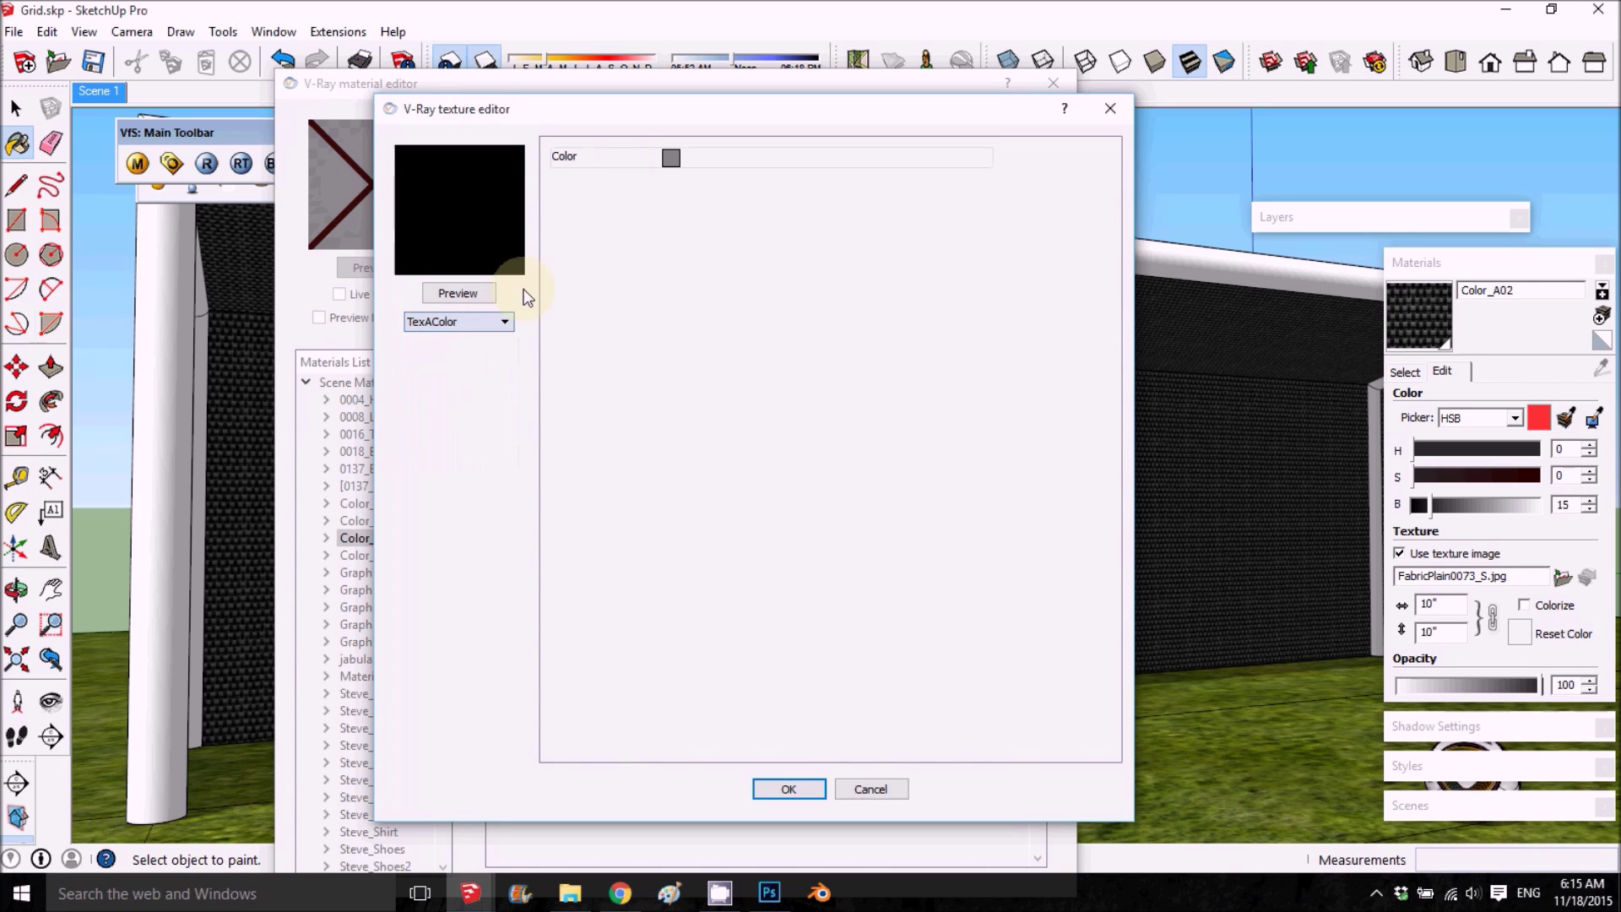
pyautogui.click(671, 161)
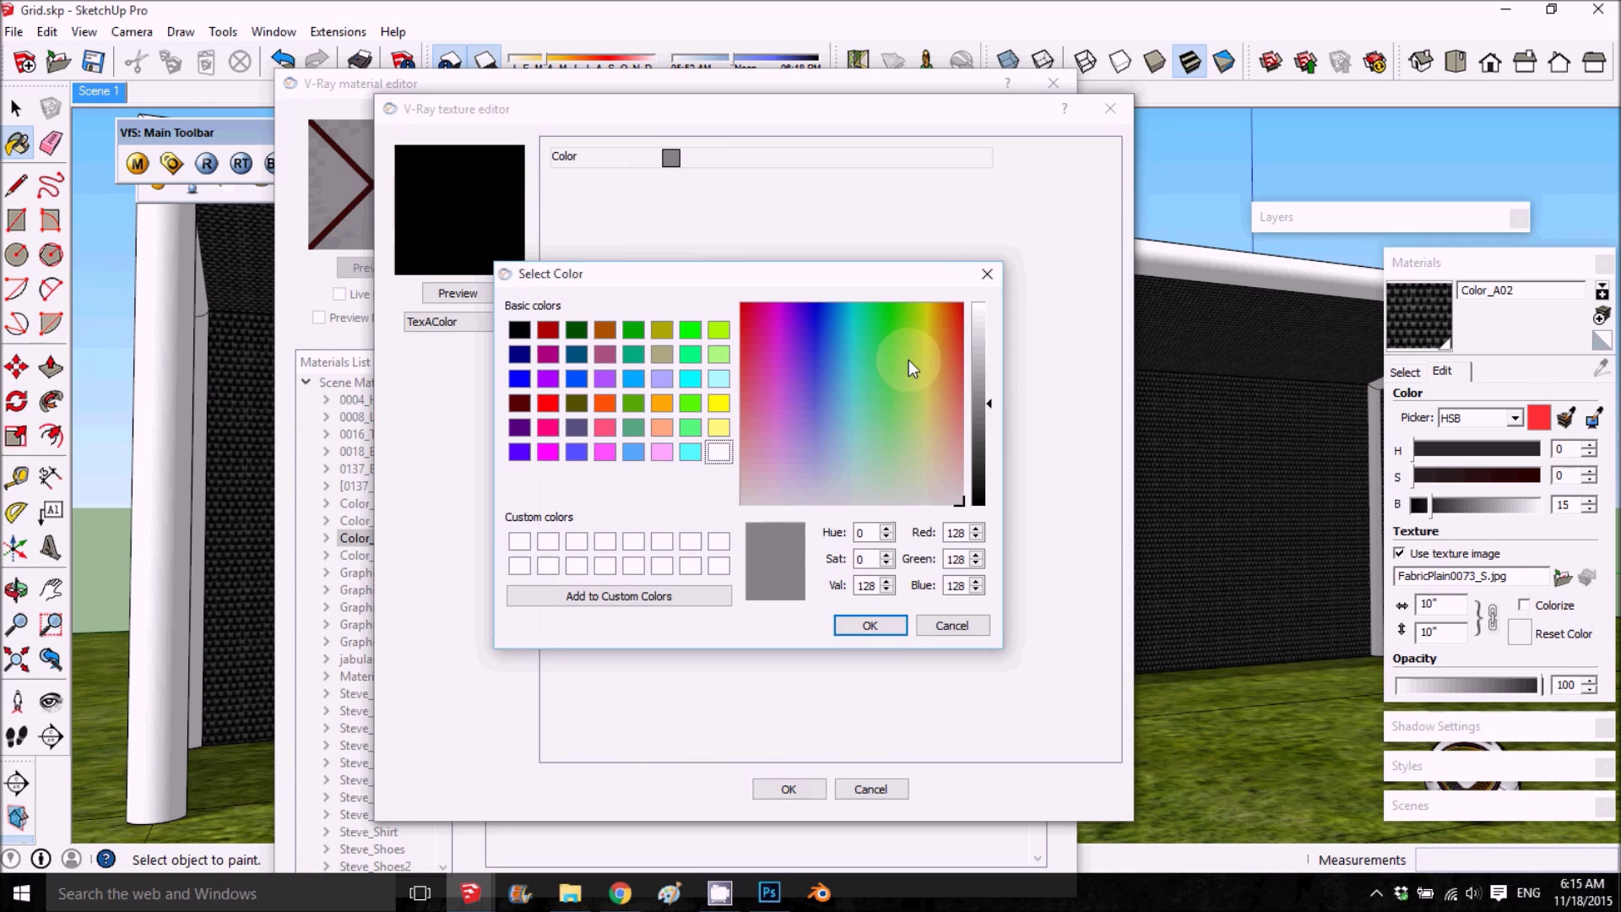
pyautogui.moveTo(990, 352); pyautogui.dragTo(983, 505)
pyautogui.click(870, 625)
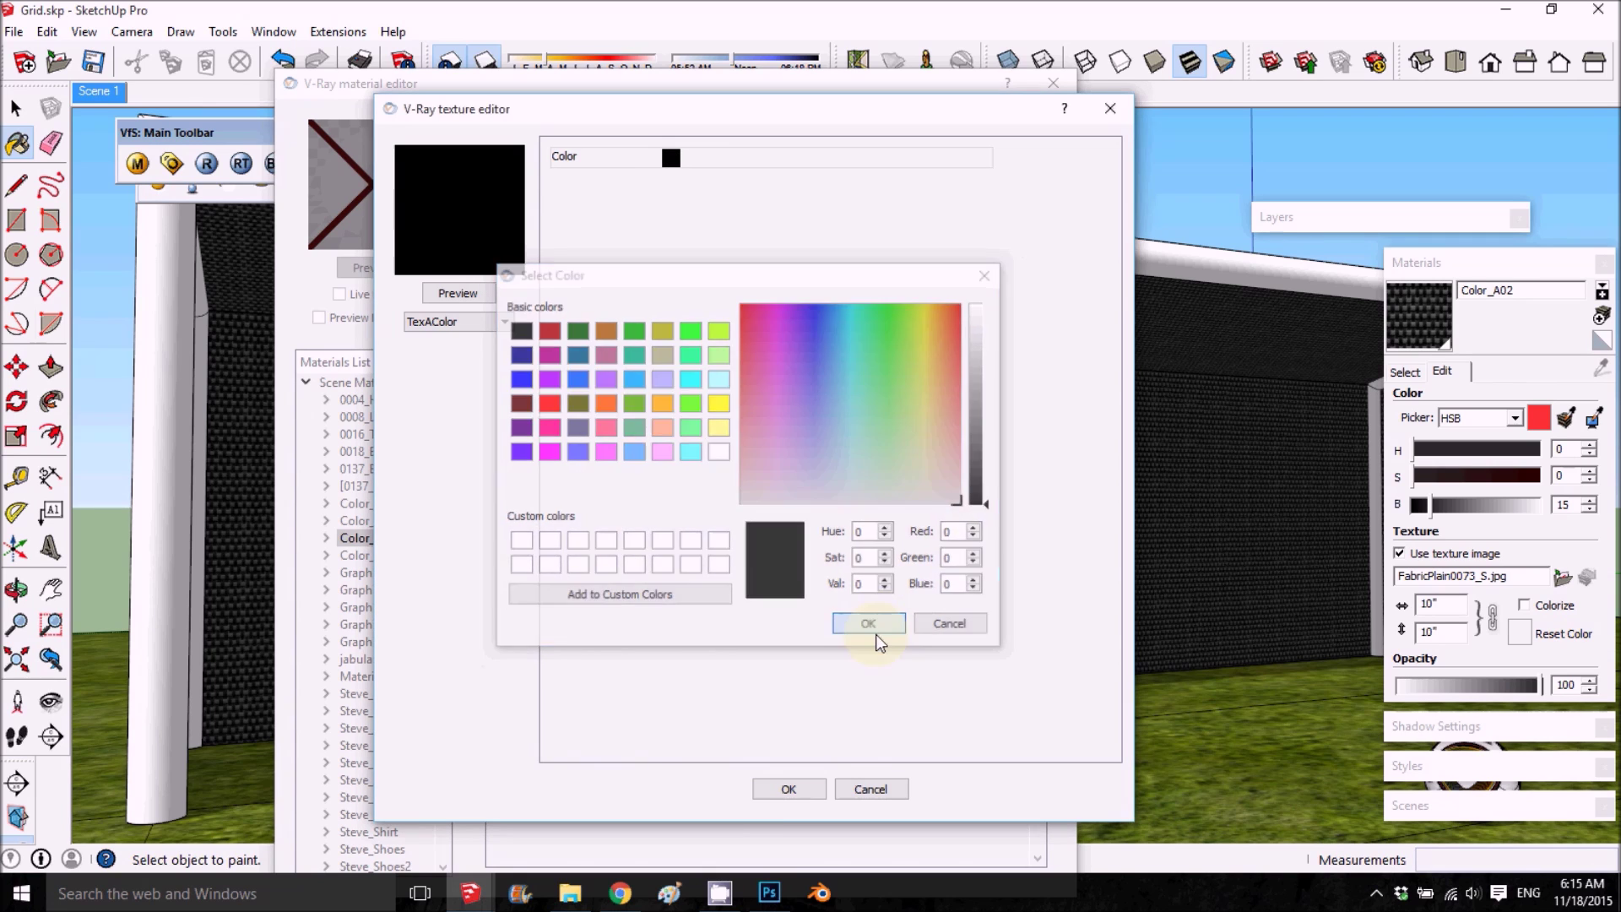
pyautogui.click(789, 787)
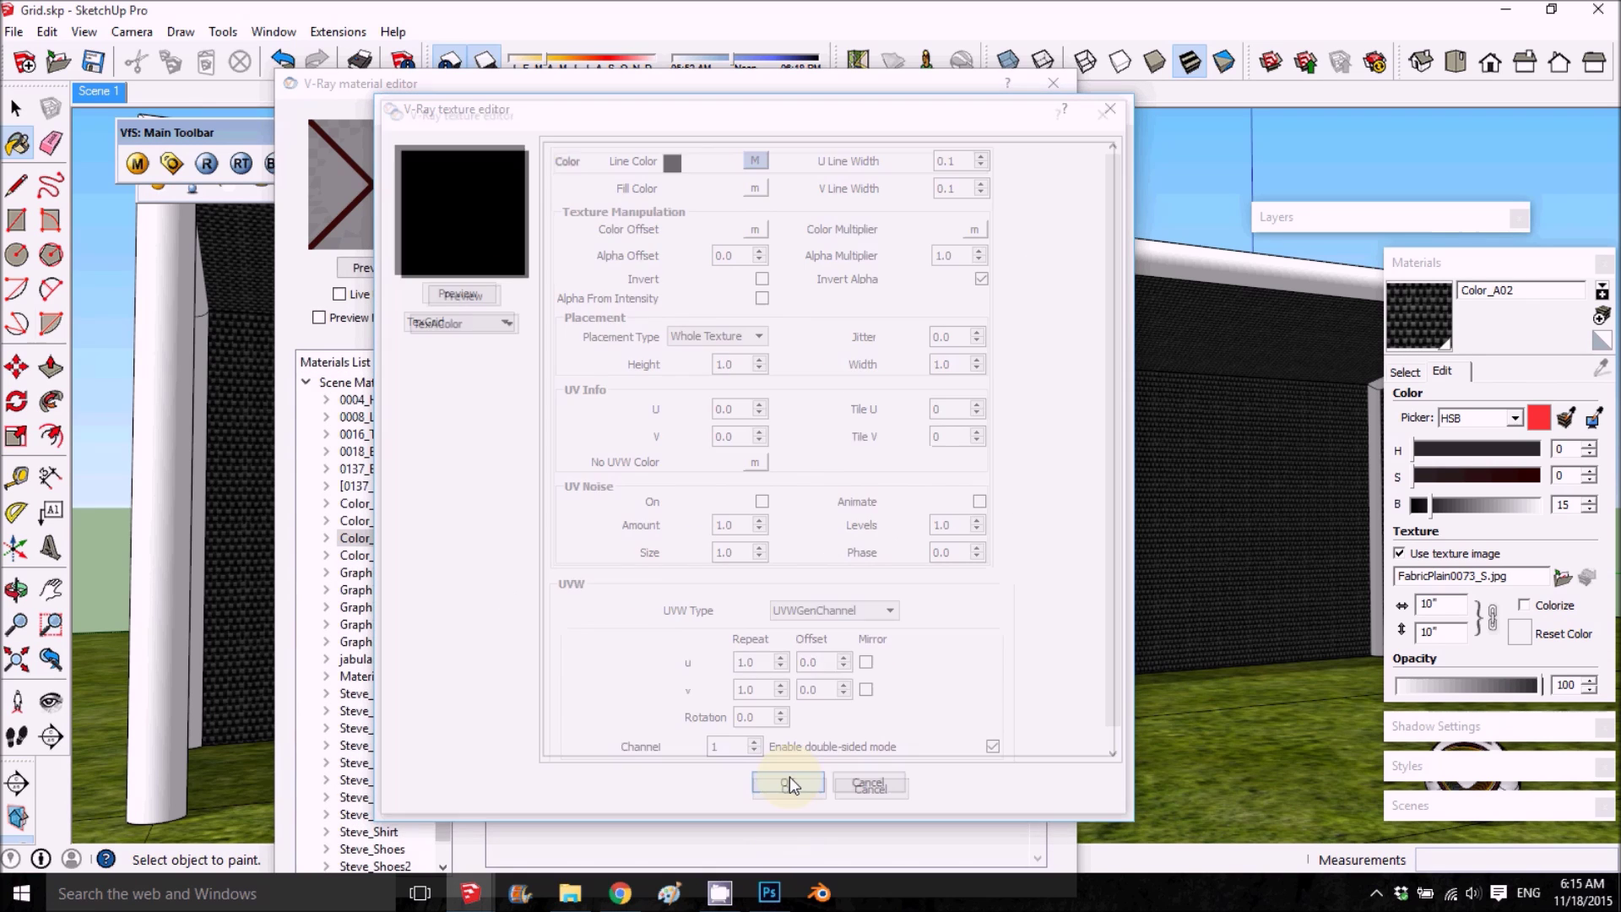
# Assign a TexAColor texture to the transparency grid's fill color and set it to black.
pyautogui.click(758, 187)
pyautogui.click(467, 323)
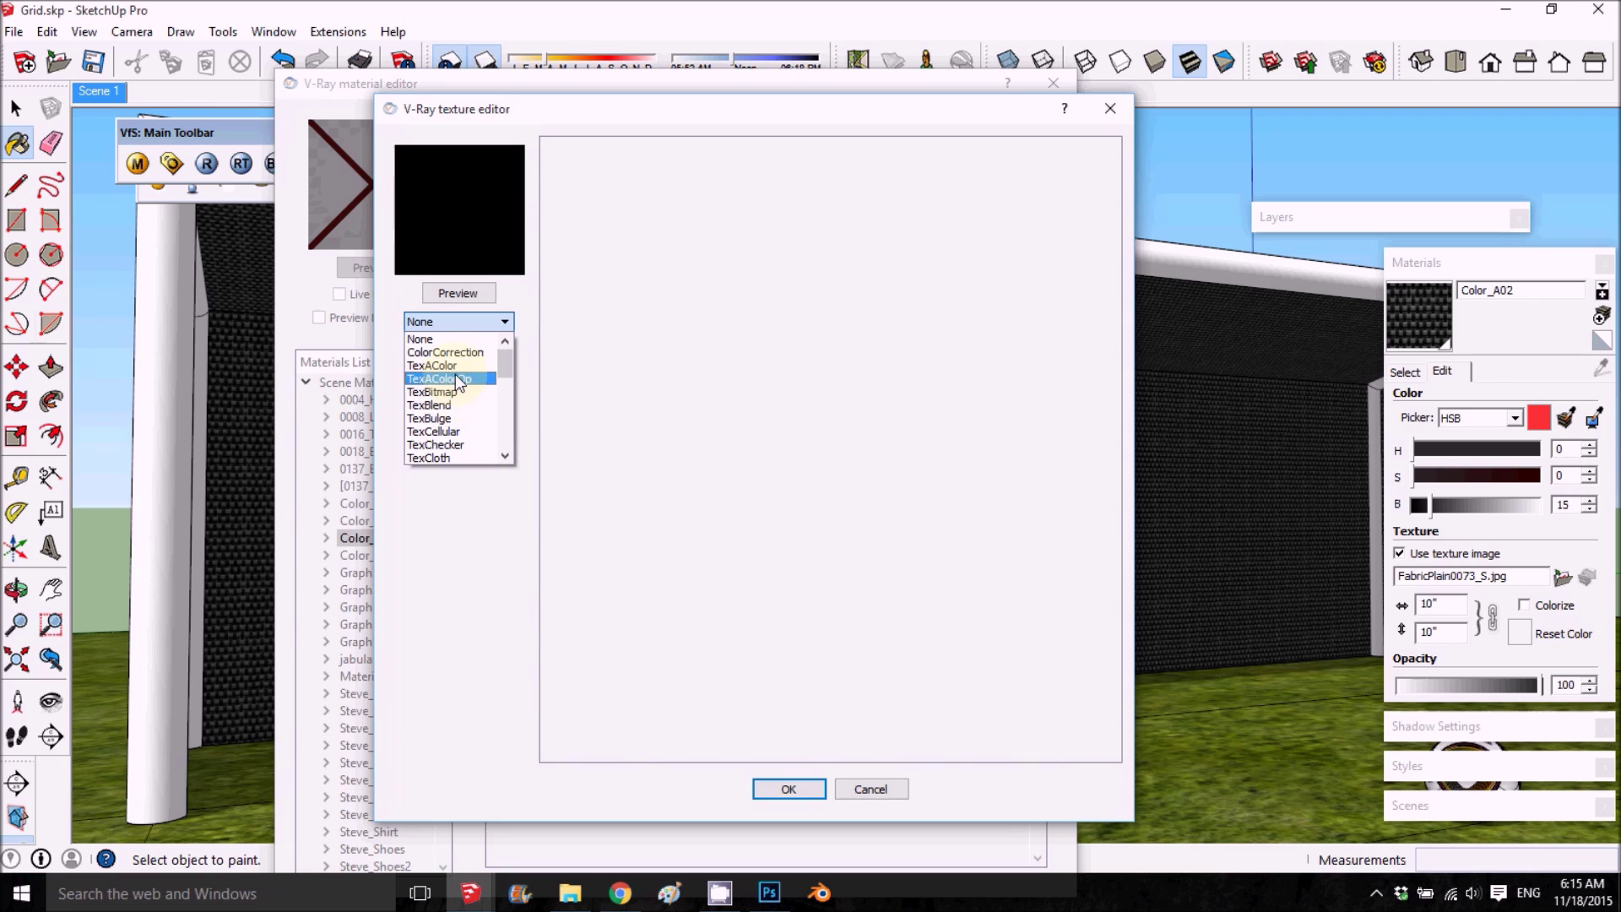
pyautogui.click(452, 365)
pyautogui.click(672, 158)
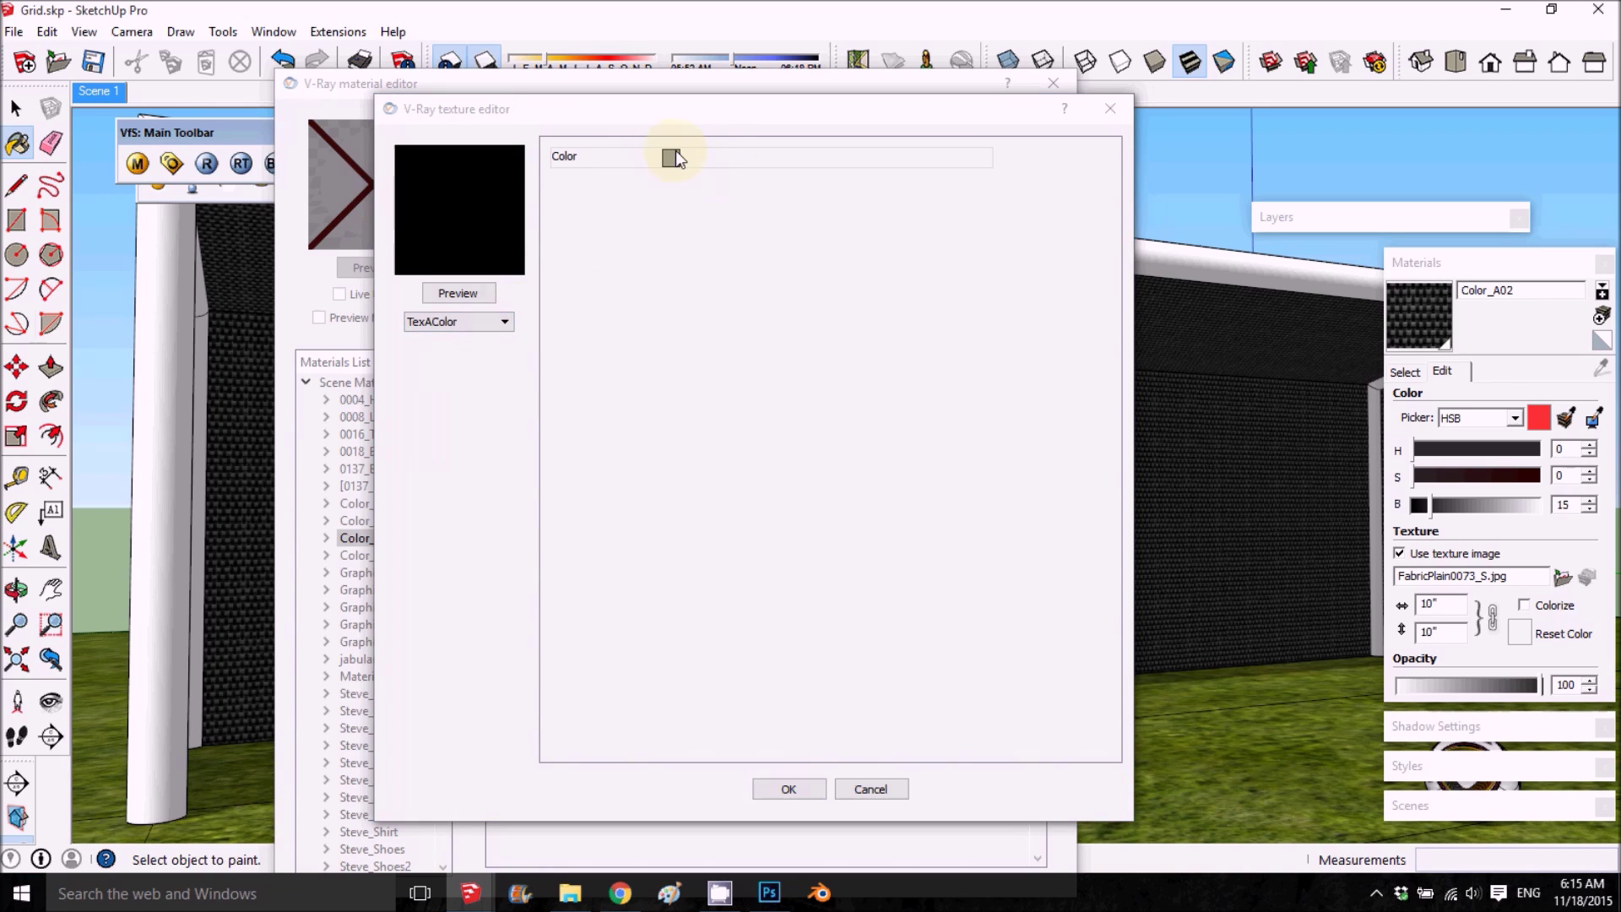
pyautogui.moveTo(979, 404); pyautogui.dragTo(980, 505)
pyautogui.click(870, 625)
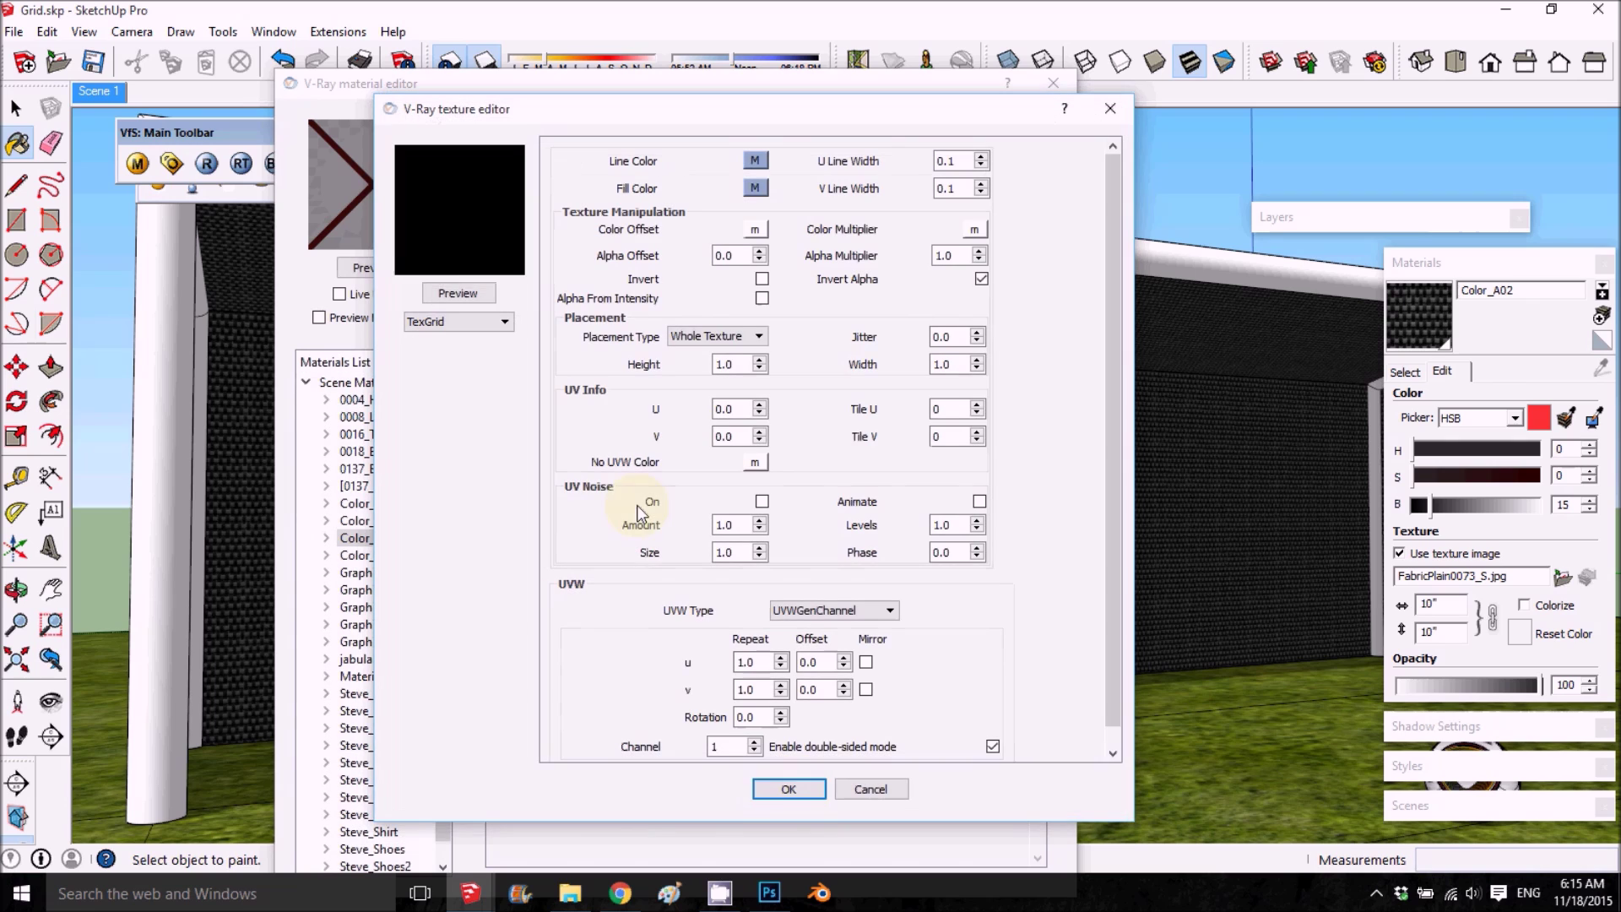
# Preview the transparency grid, change its fill color to white, and preview the grid again.
pyautogui.click(457, 294)
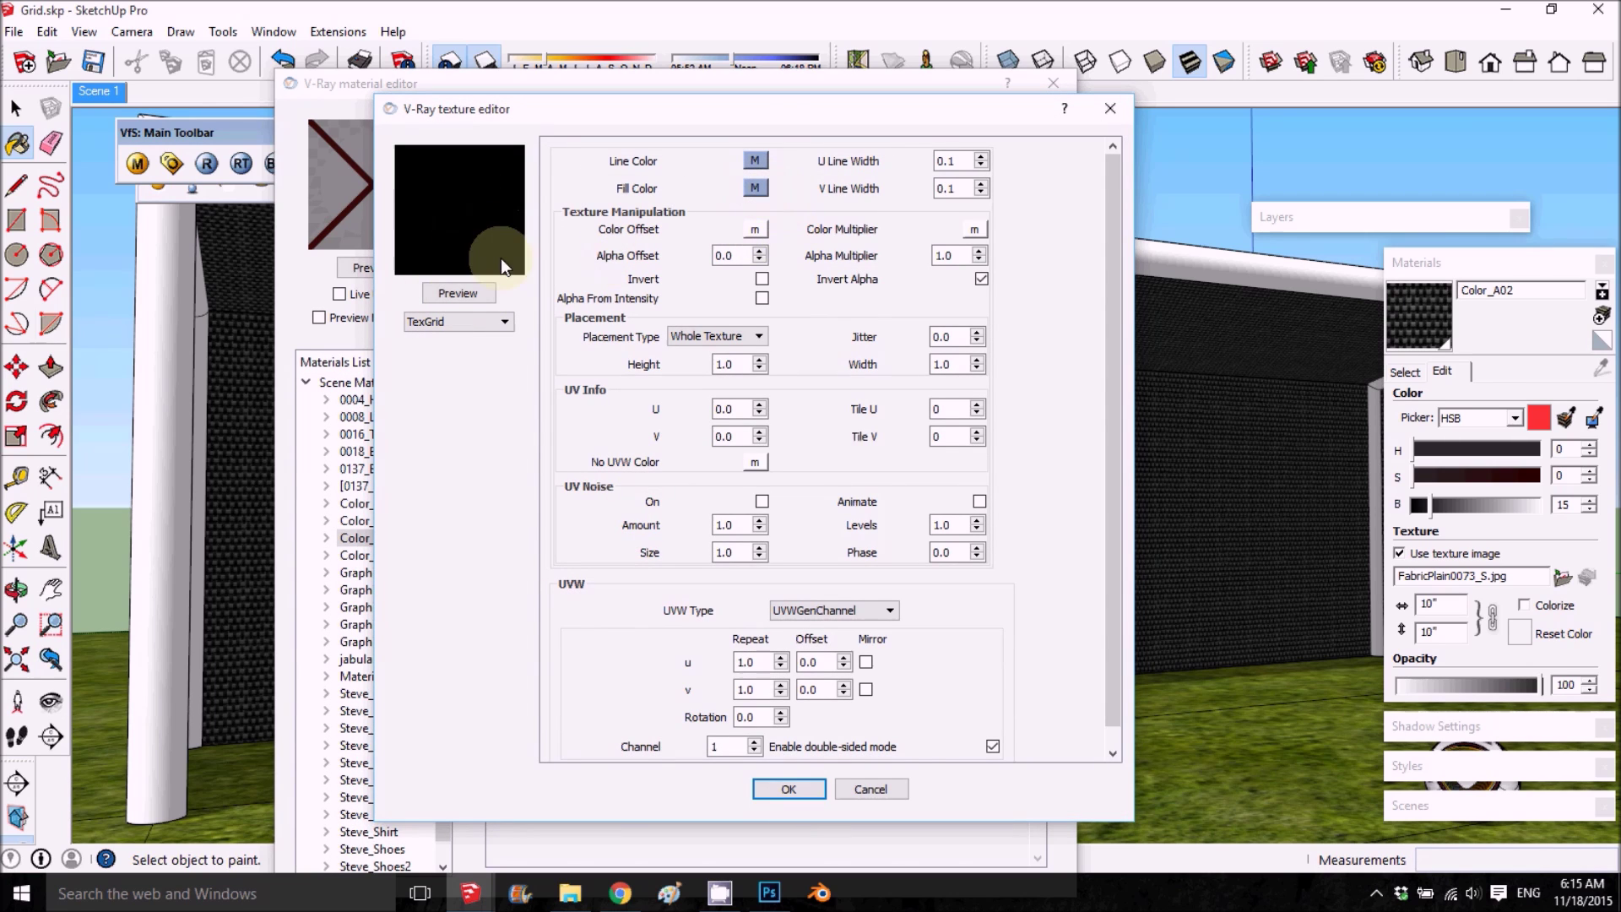
pyautogui.click(458, 295)
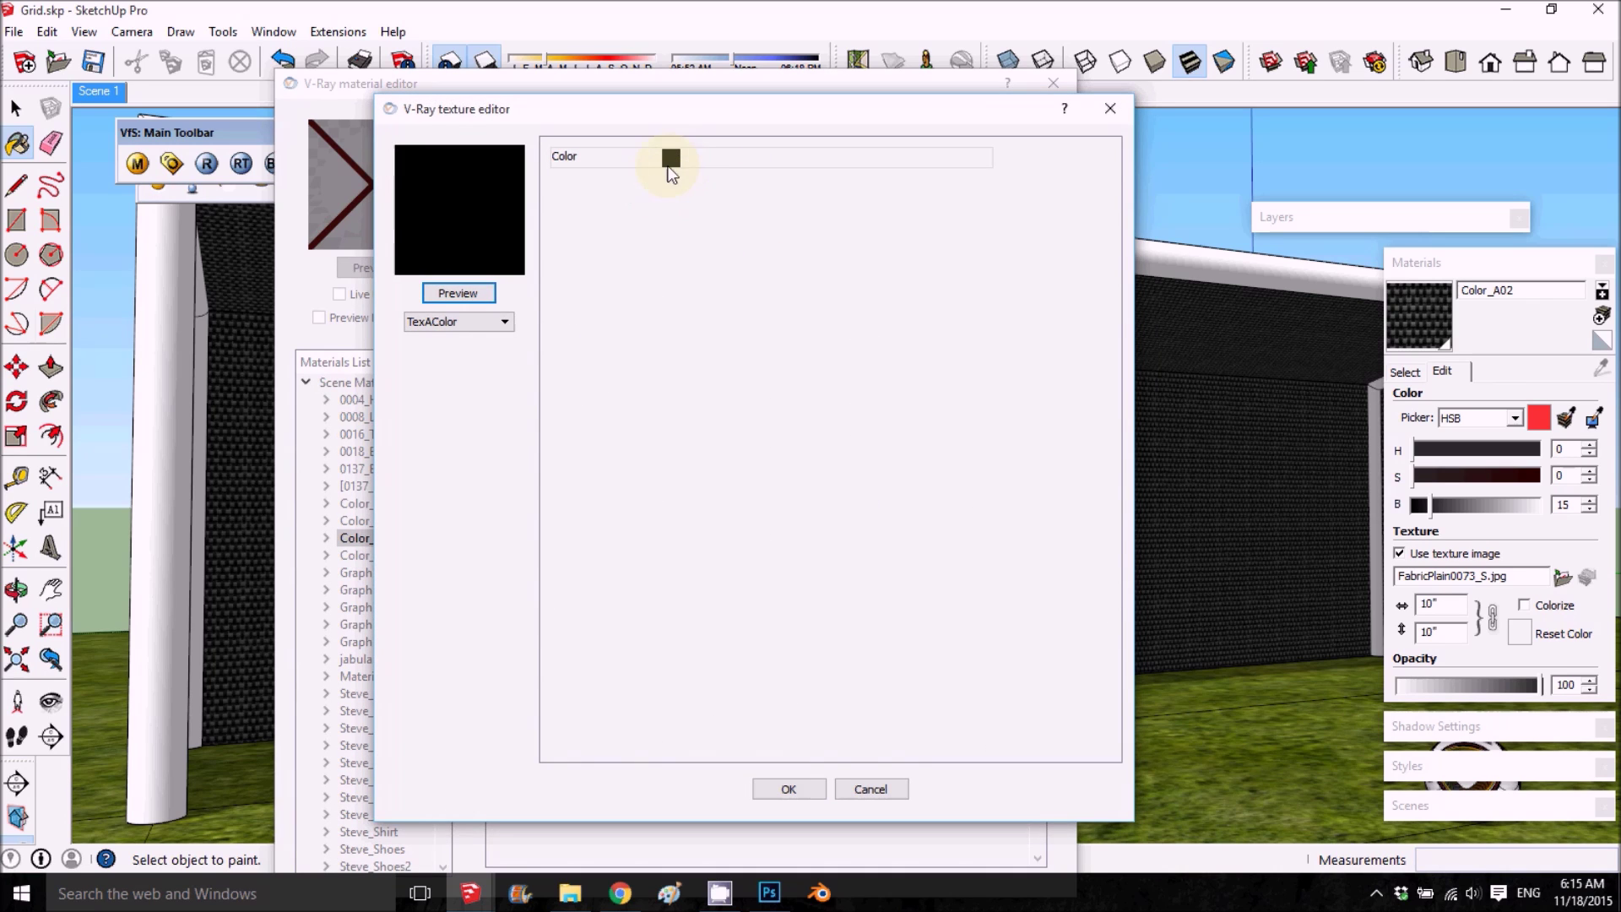
pyautogui.click(672, 159)
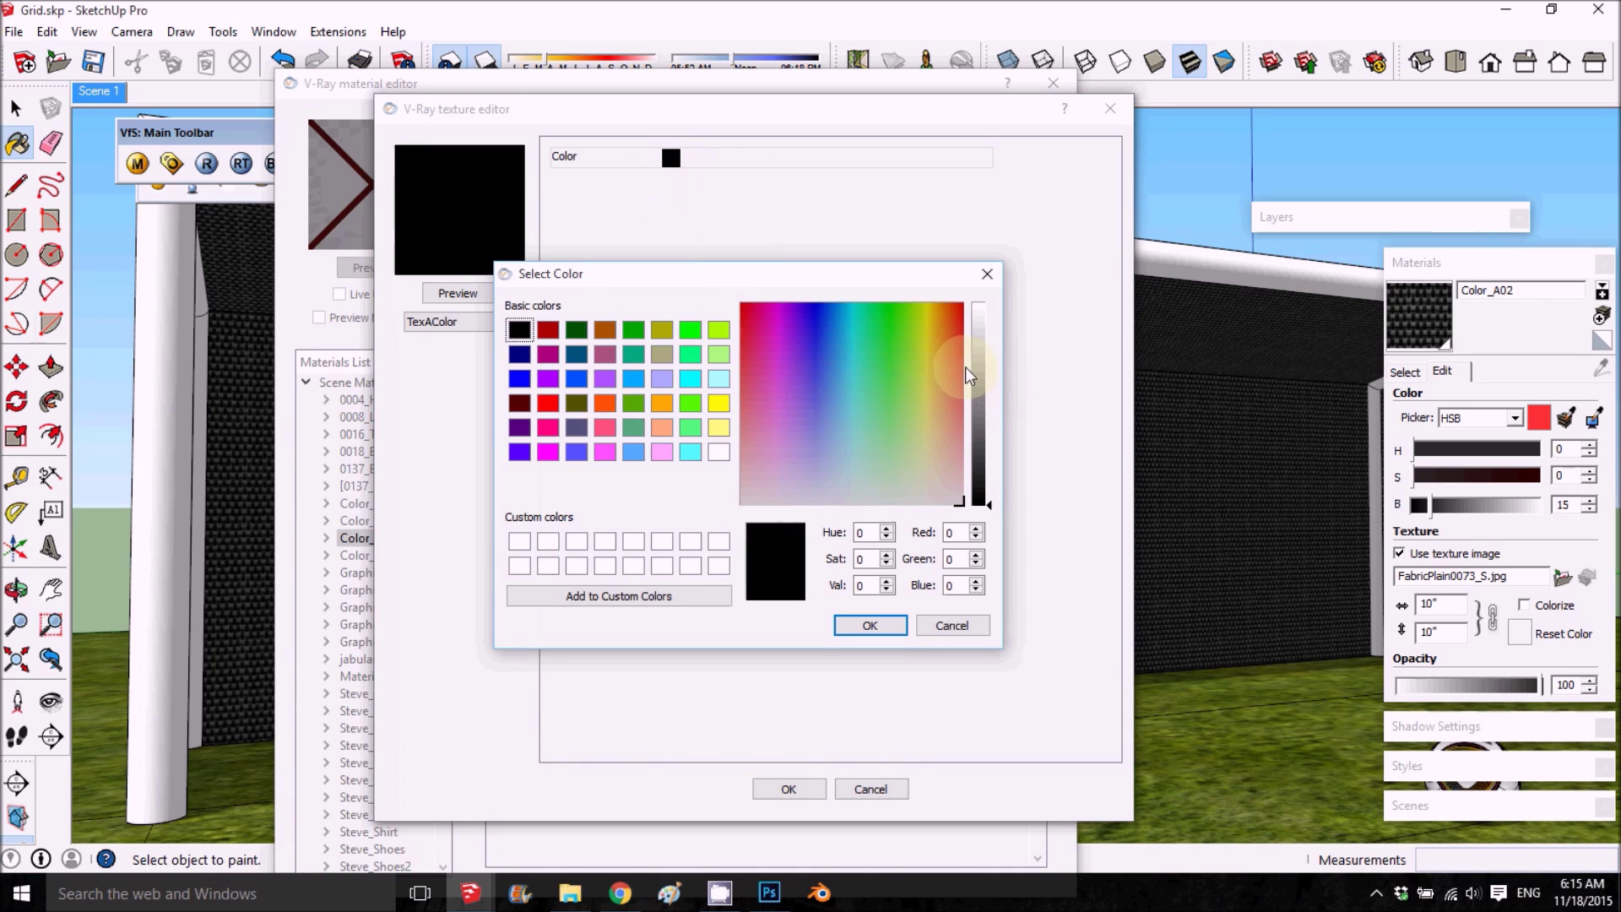
pyautogui.moveTo(1000, 382); pyautogui.dragTo(1010, 218)
pyautogui.click(869, 624)
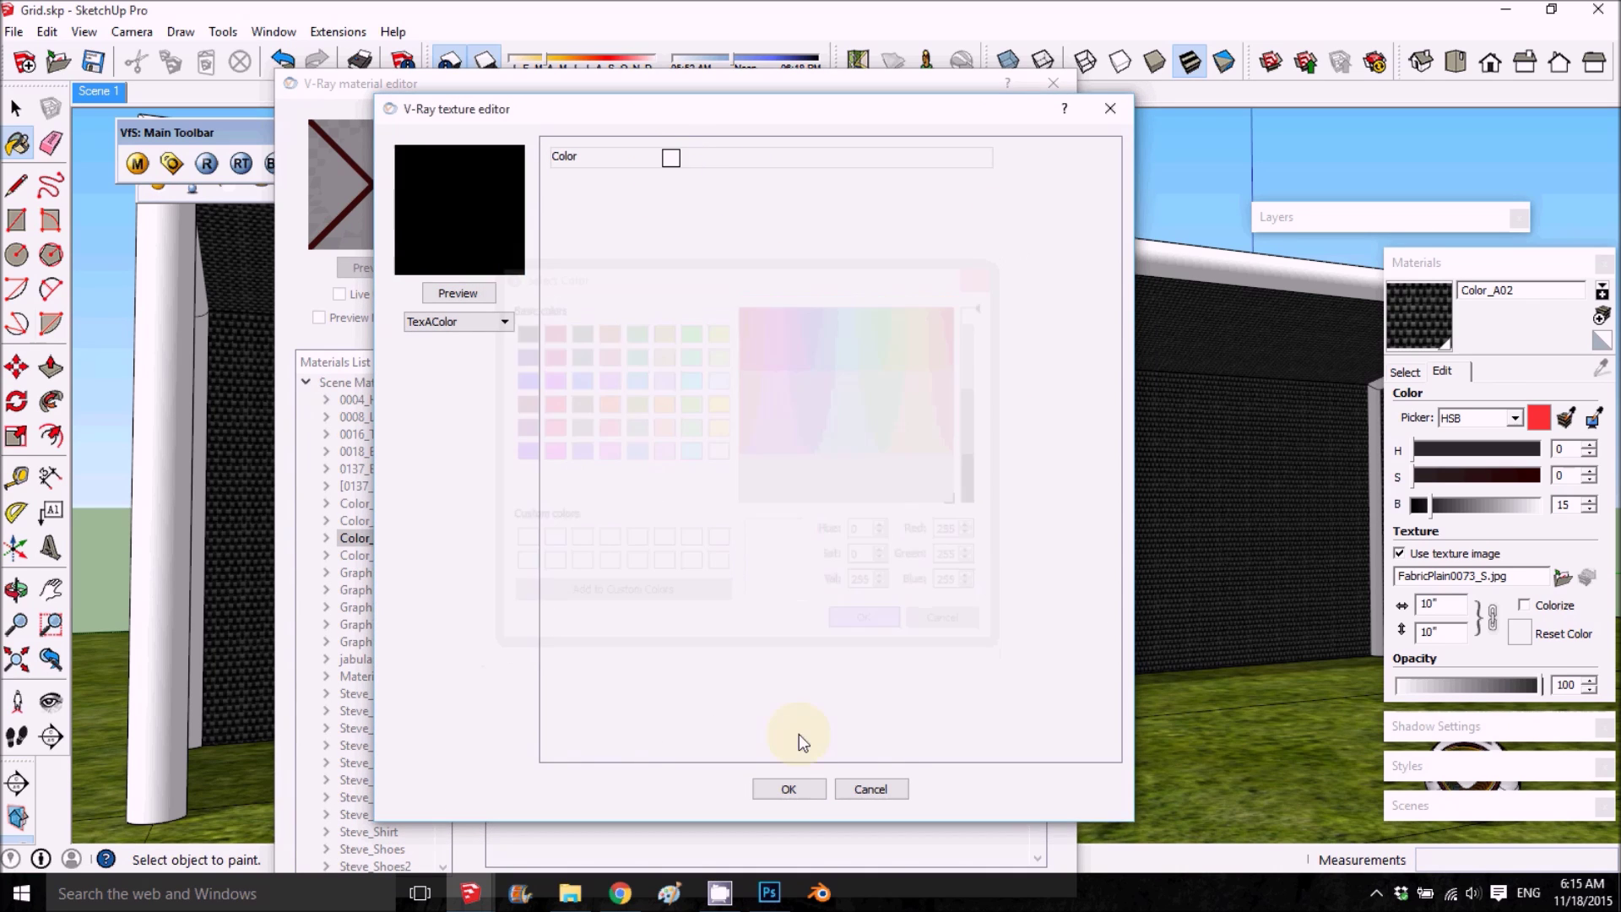
pyautogui.click(788, 788)
pyautogui.click(458, 293)
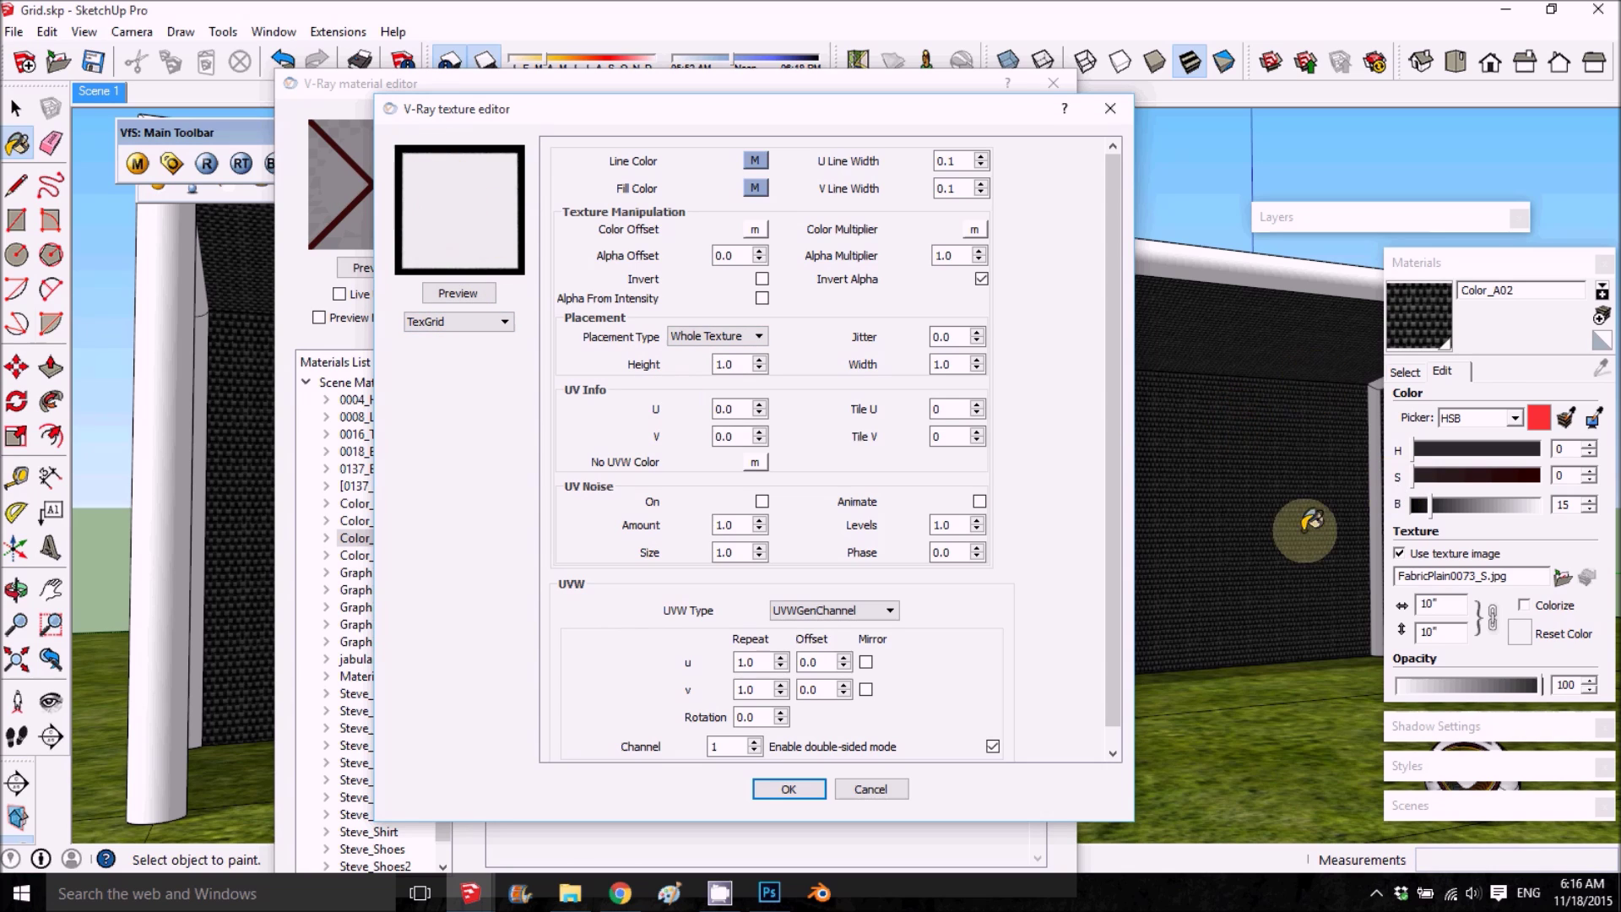
# Turn on UV noise for the transparency grid, set its amount to 5, and preview the distortion.
pyautogui.click(762, 501)
pyautogui.click(450, 293)
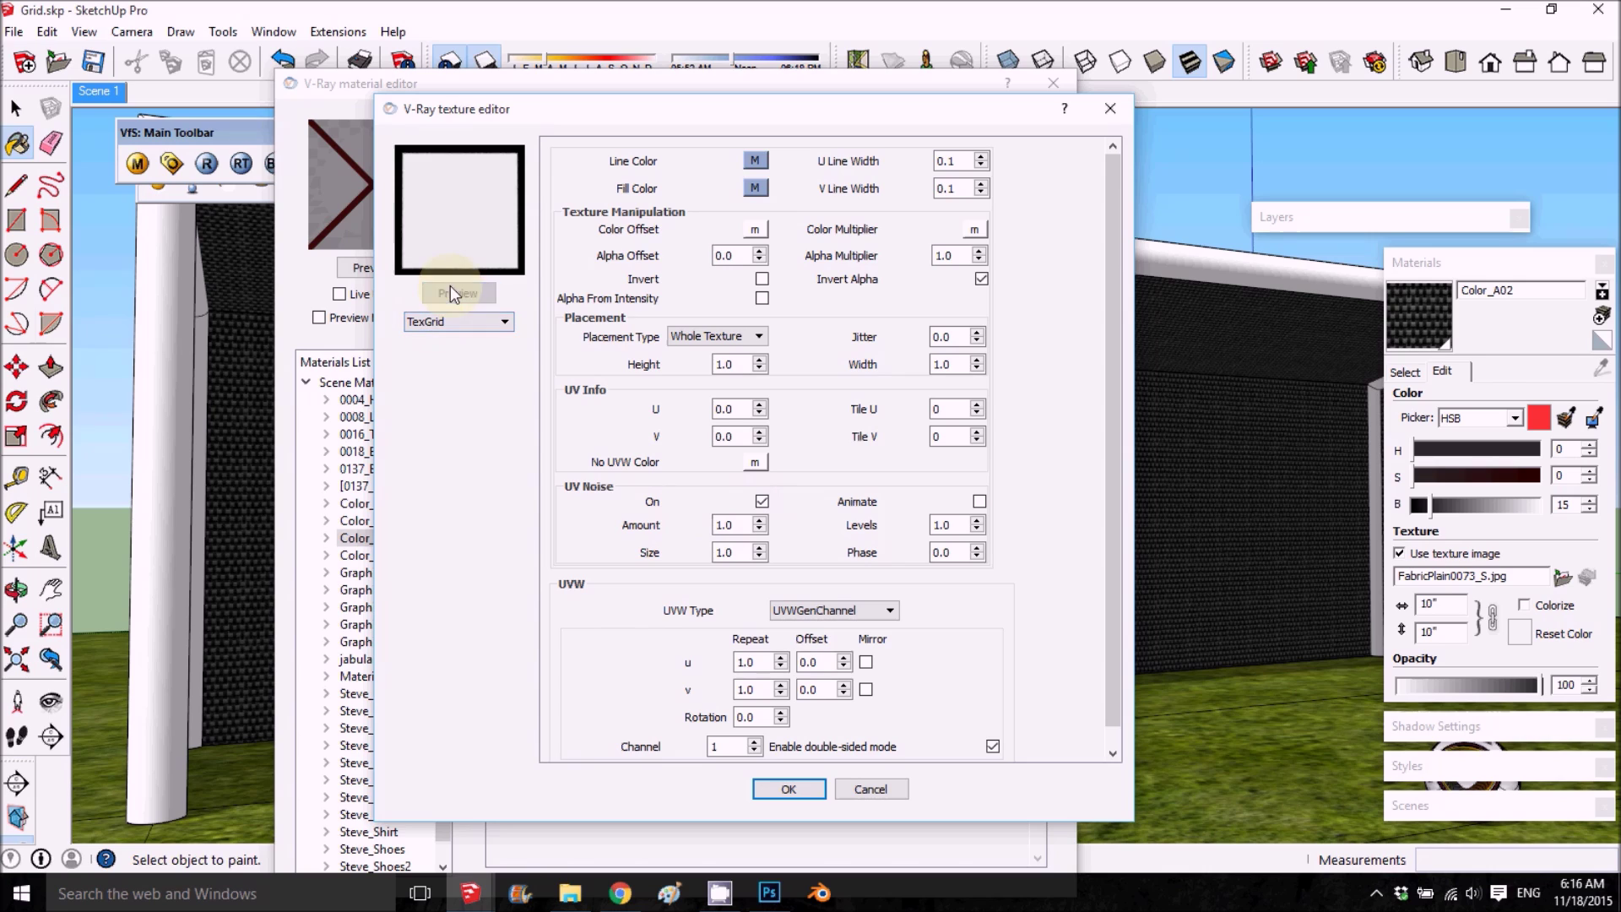
pyautogui.moveTo(731, 525); pyautogui.dragTo(697, 537)
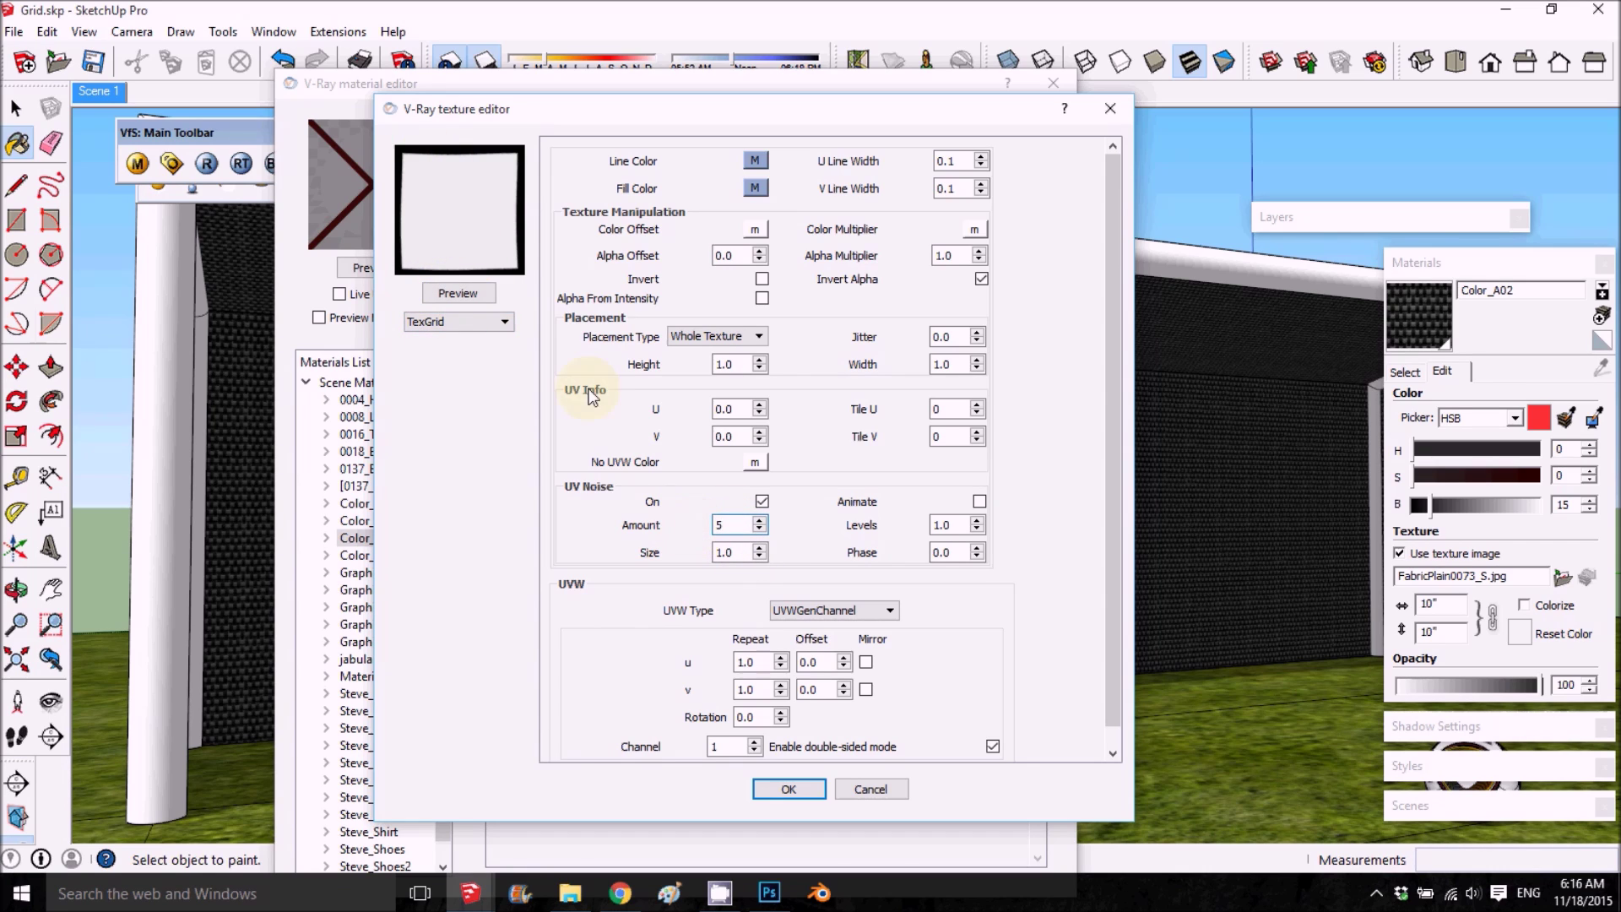
pyautogui.click(486, 302)
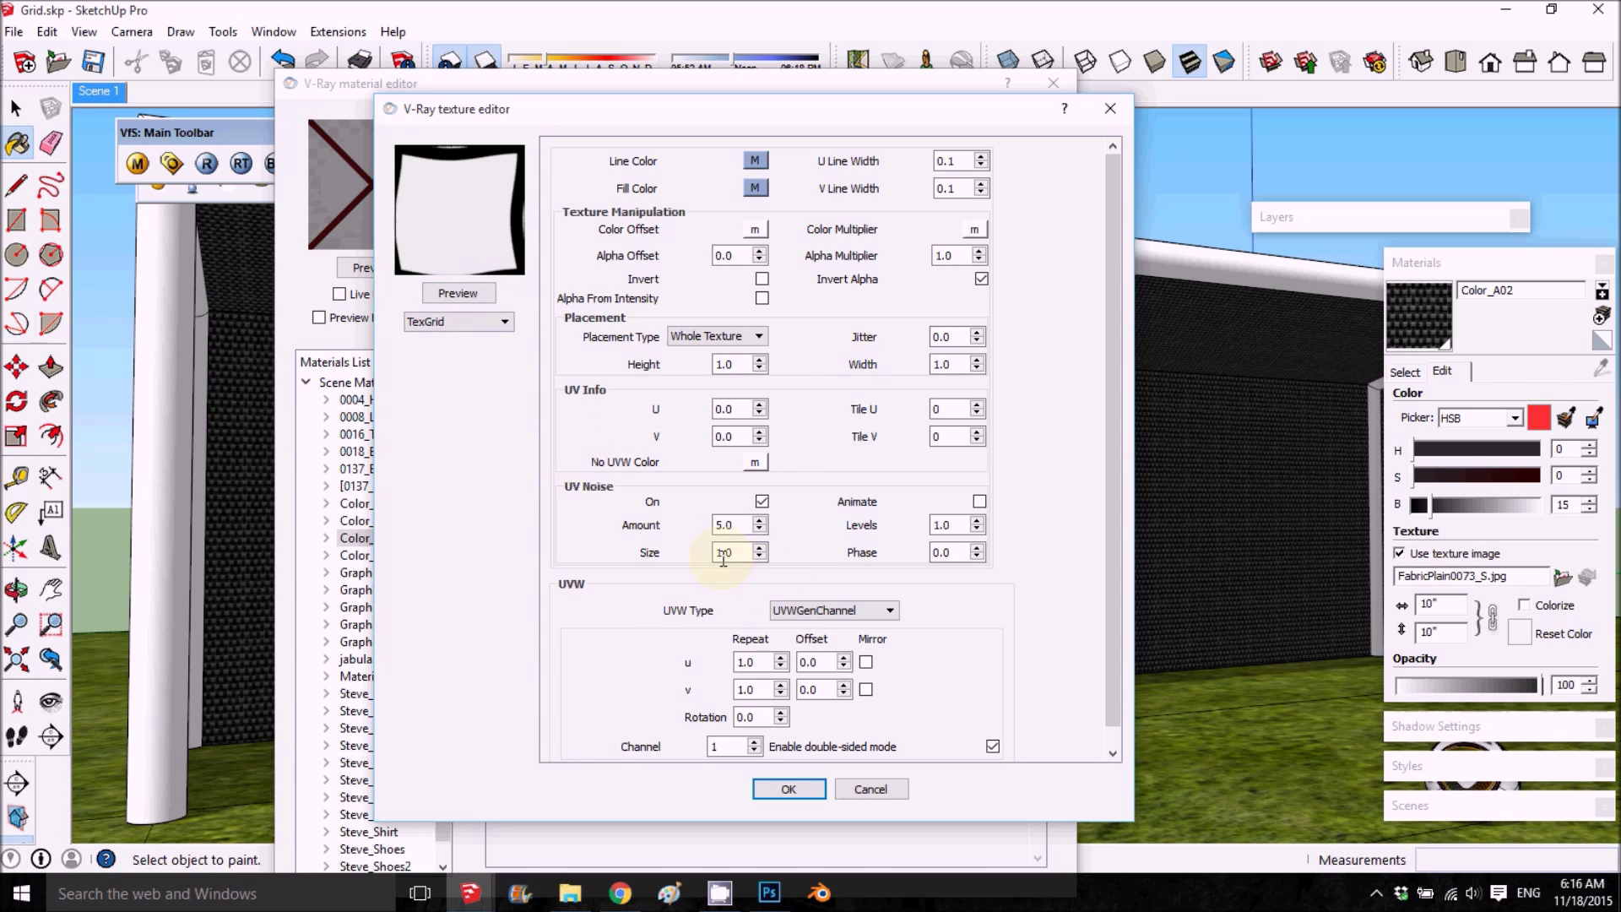
# Try a UV noise size of 5 on the transparency grid and preview the distortion.
pyautogui.moveTo(735, 554); pyautogui.dragTo(714, 555)
pyautogui.write('5')
pyautogui.click(460, 296)
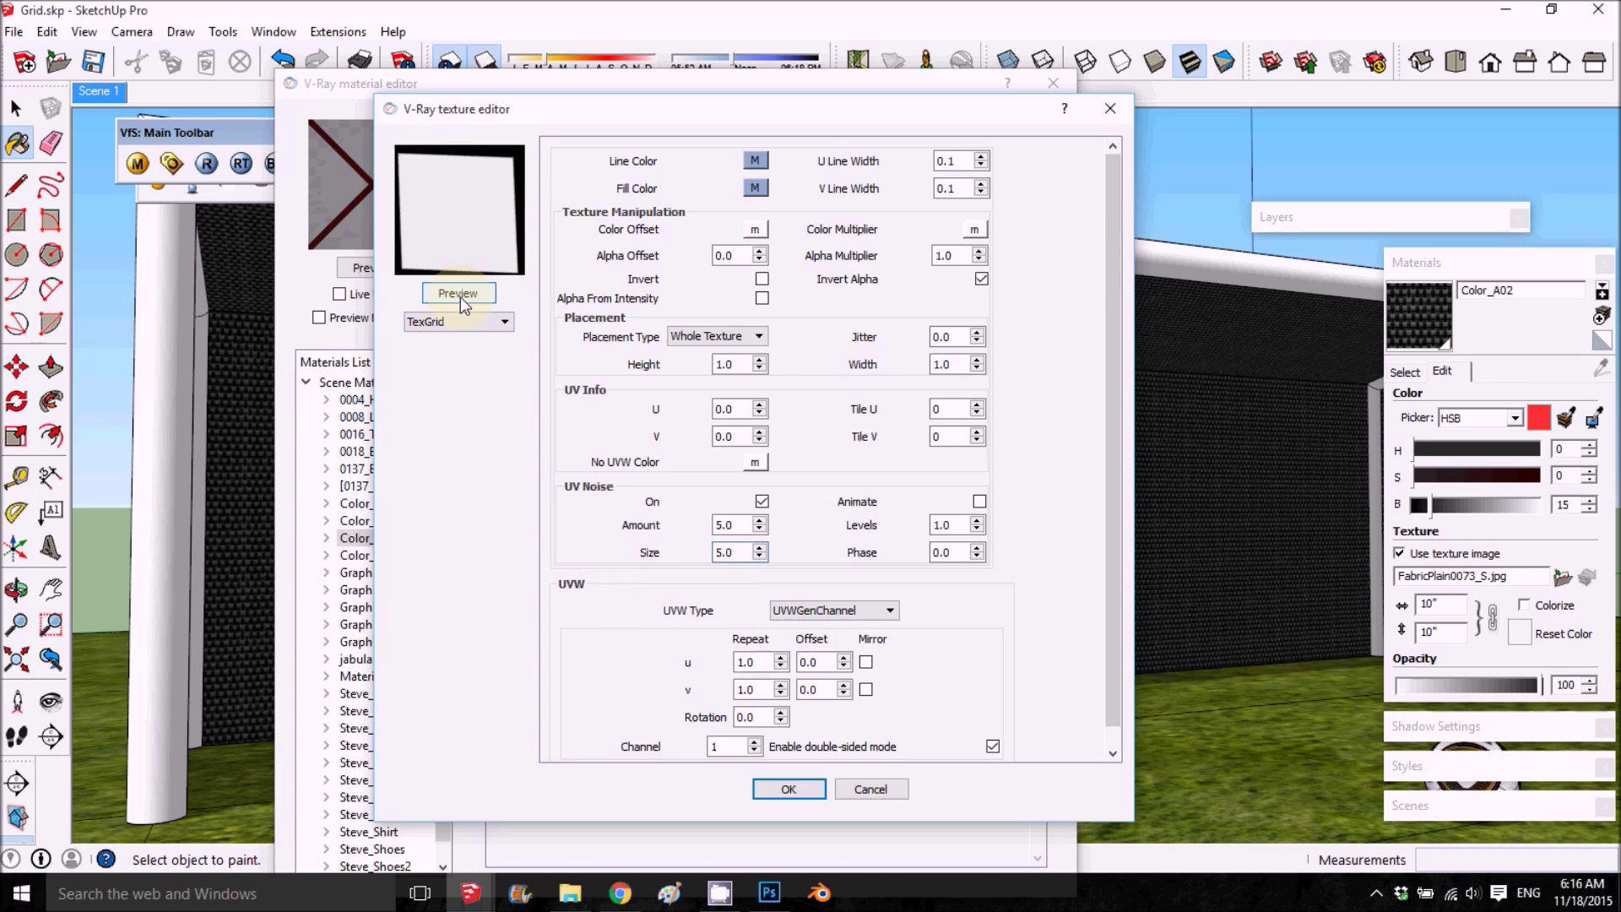
# Set the transparency grid's UV noise size to 0.9, preview and accept the texture, and update the net material preview.
pyautogui.moveTo(742, 554); pyautogui.dragTo(683, 562)
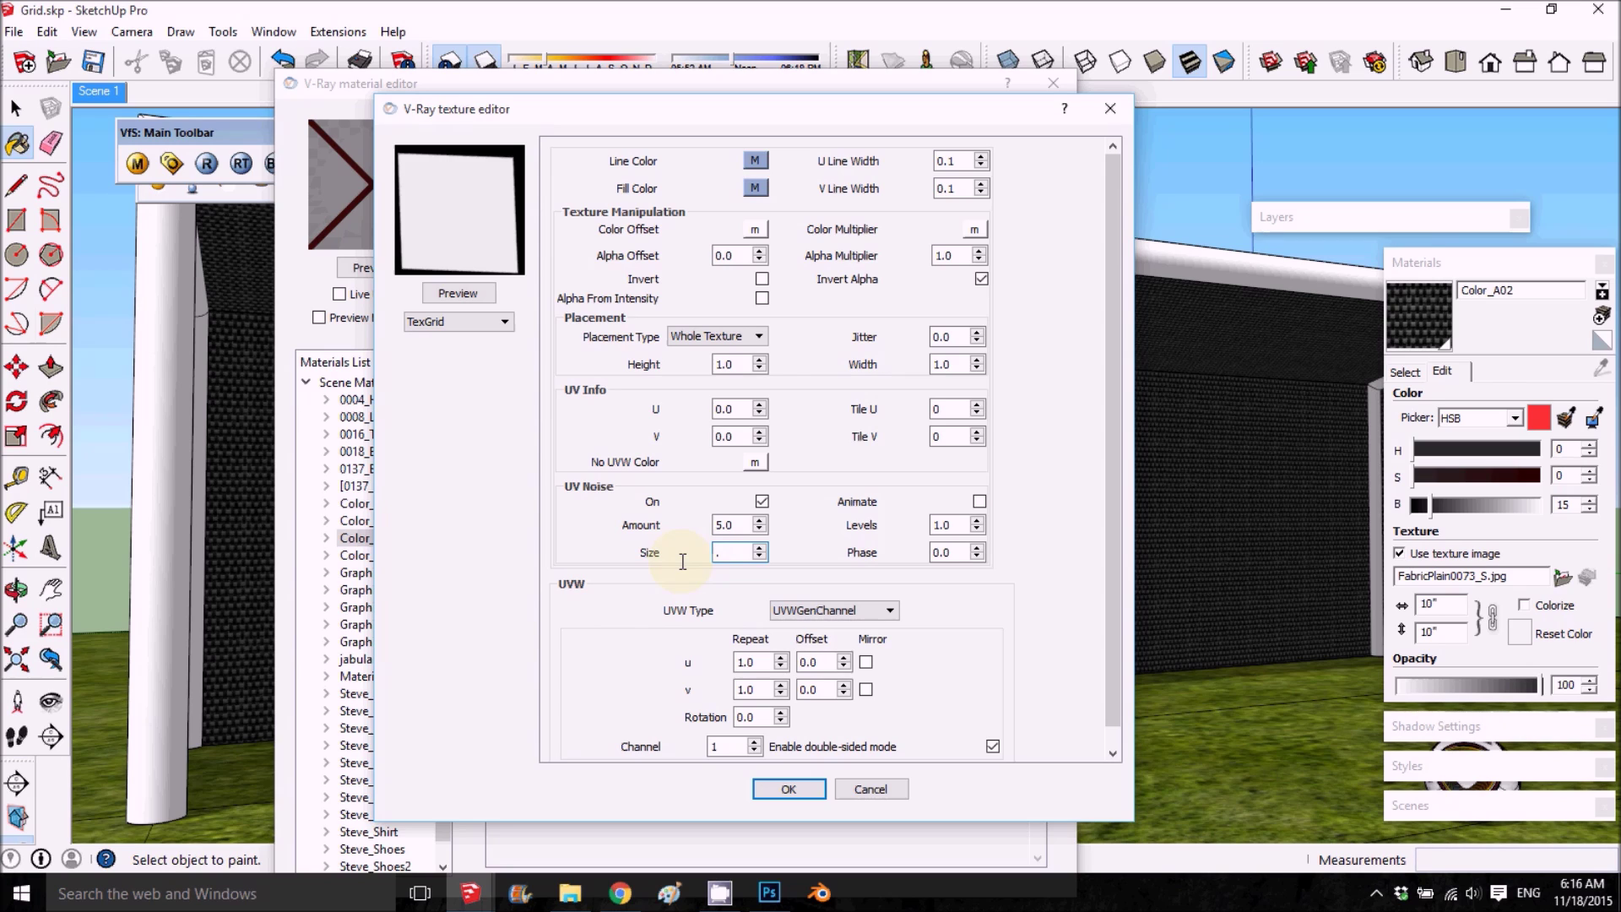
pyautogui.click(456, 293)
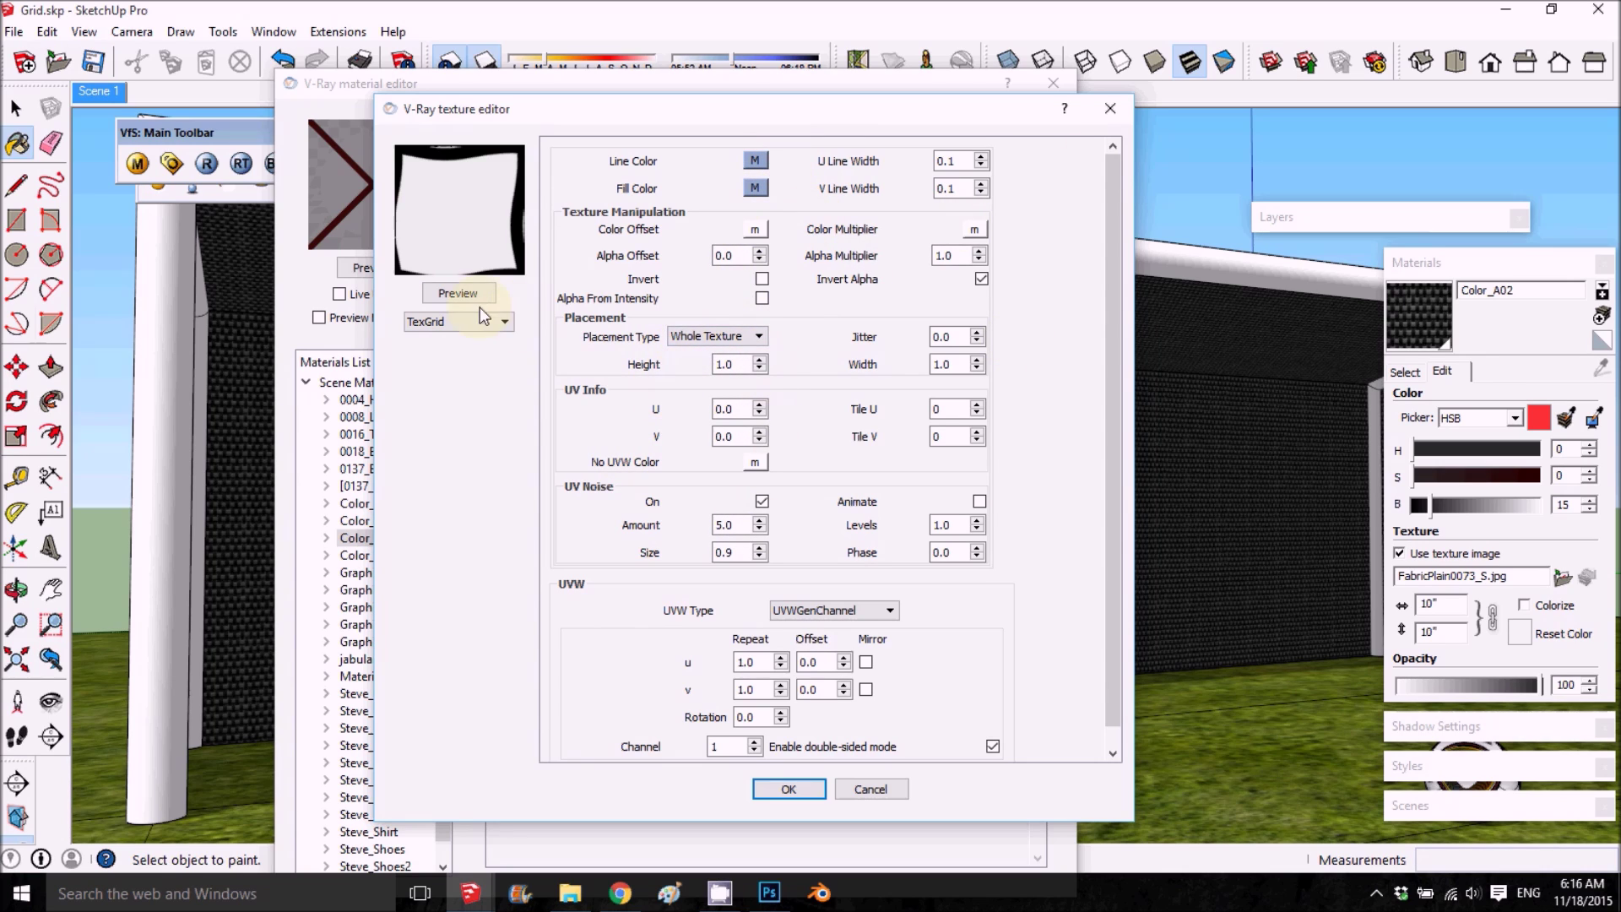
pyautogui.click(780, 791)
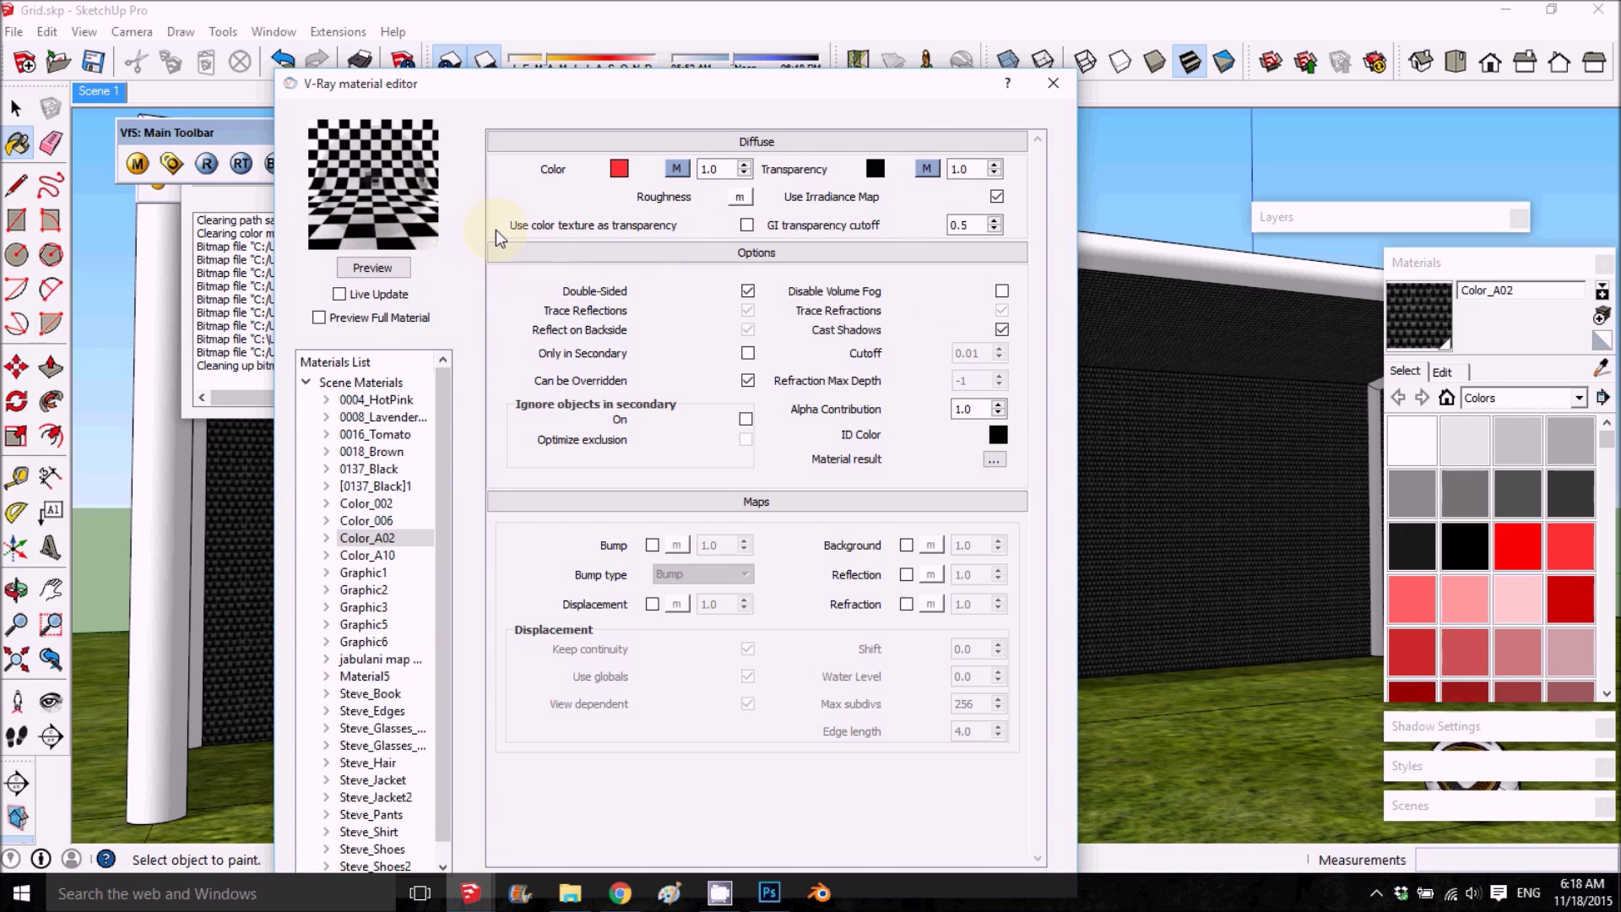
pyautogui.click(397, 276)
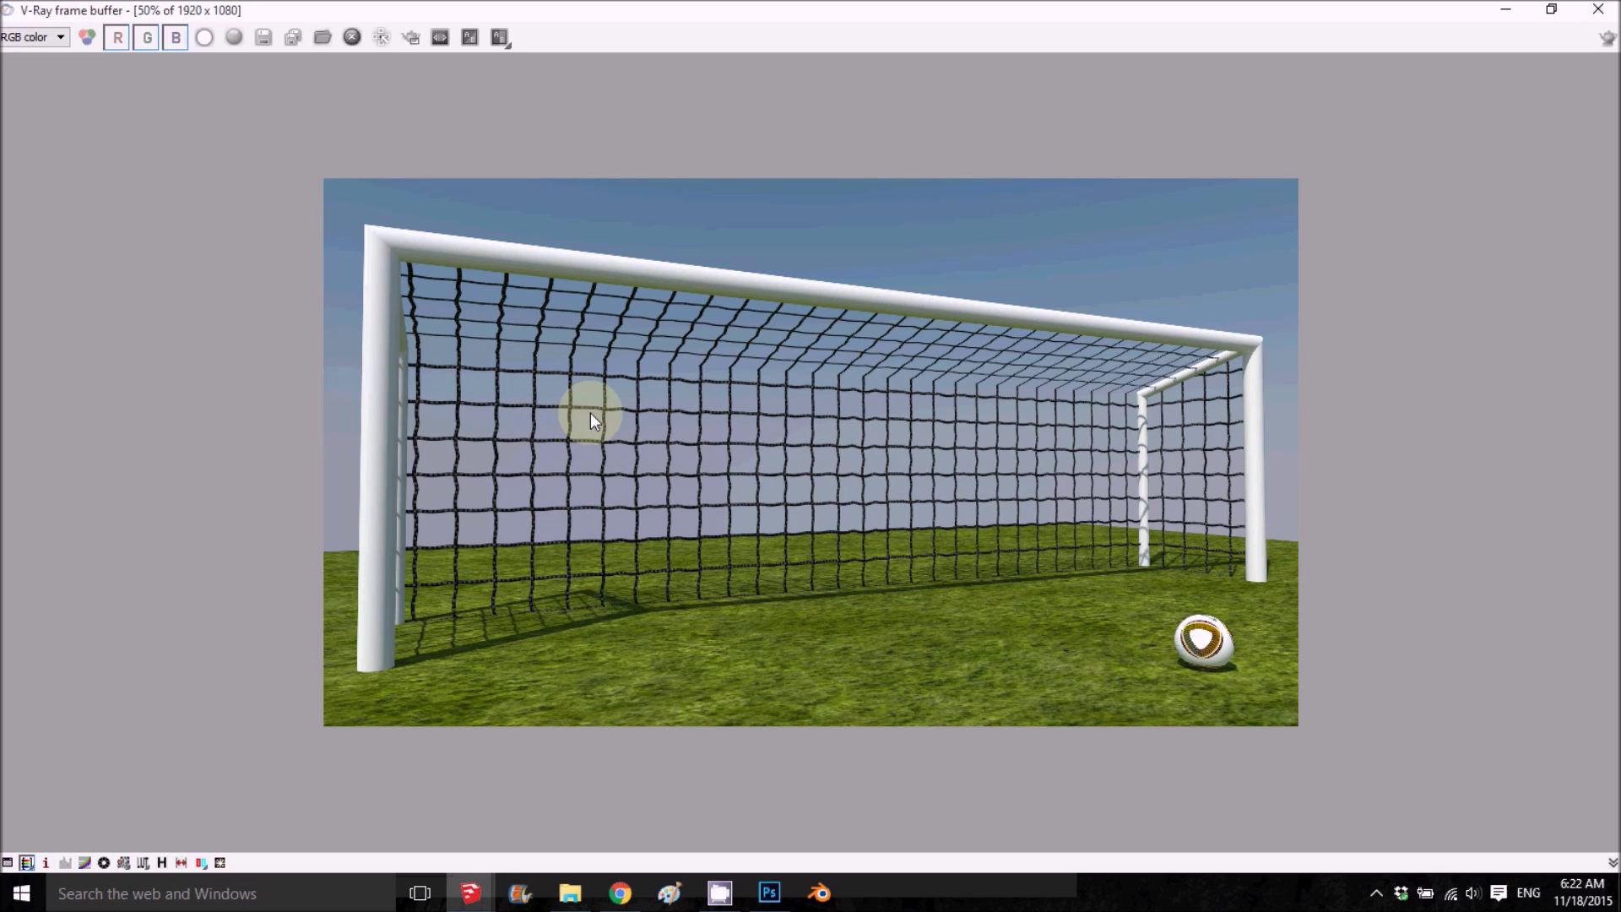
# Examine the rendered goal net up close in the RGB color and Alpha channels, and bring up the last render once more.
pyautogui.scroll(2, 643, 490)
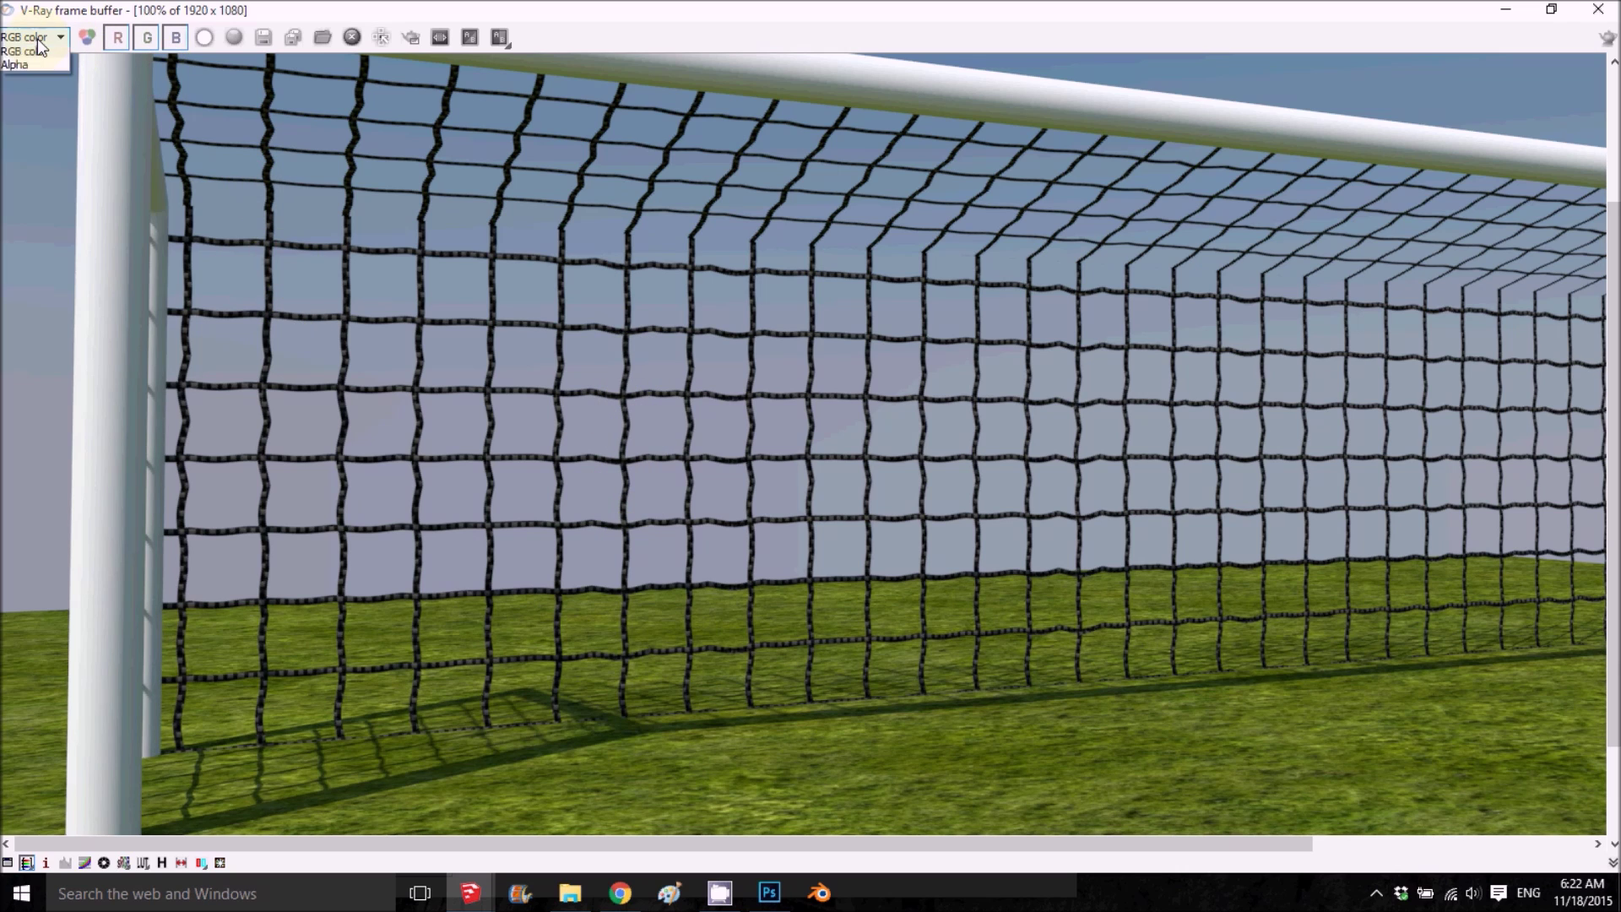
pyautogui.click(33, 66)
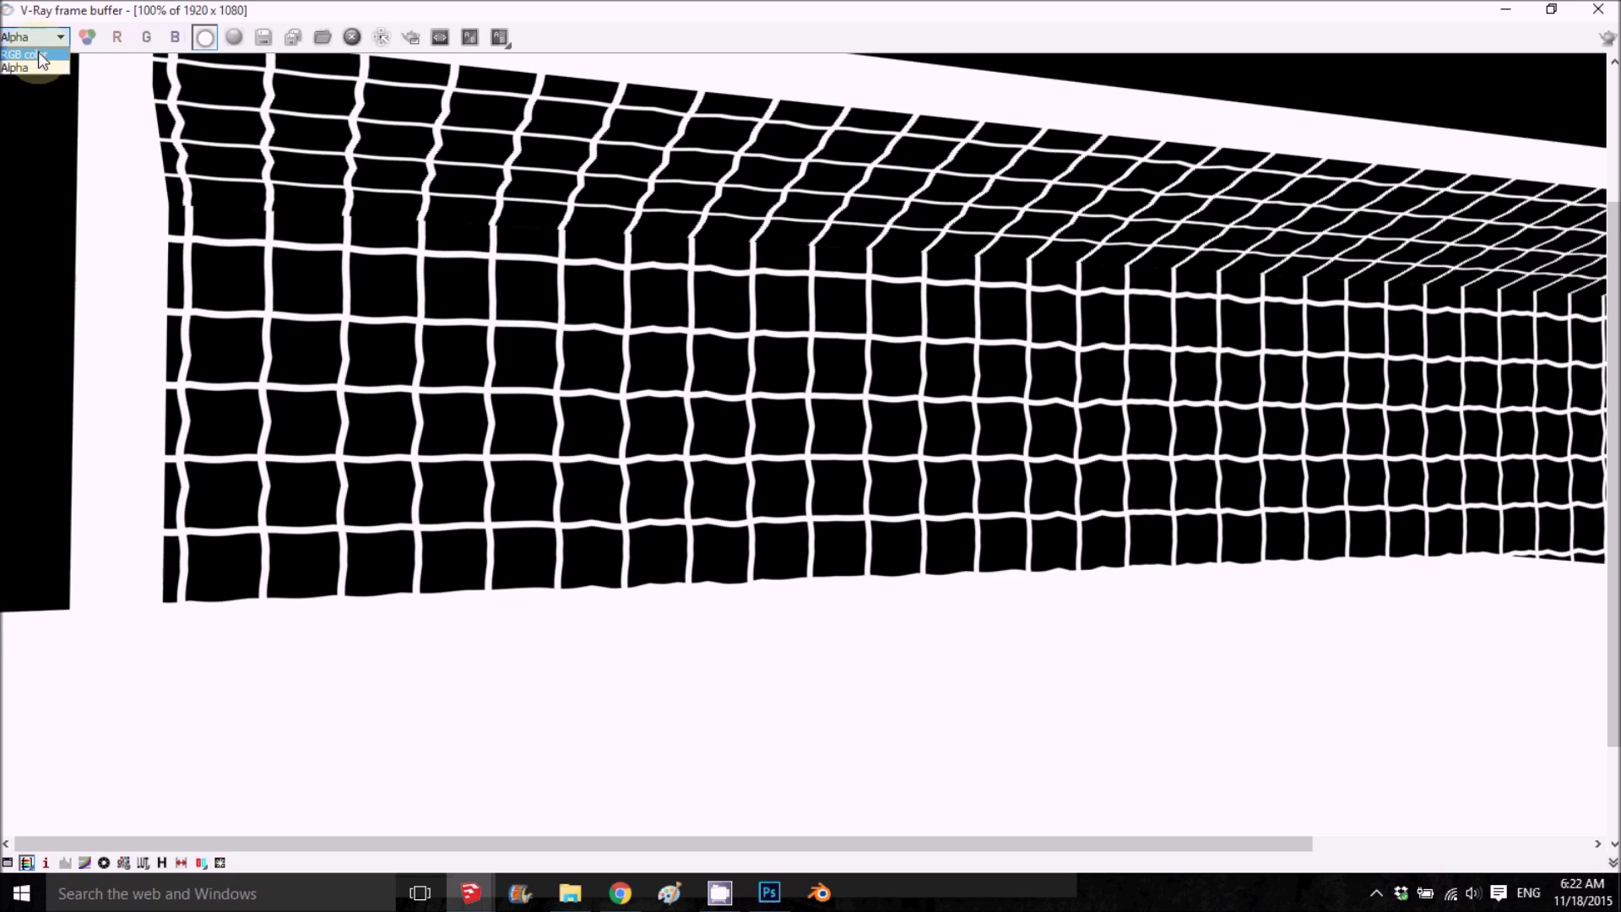
pyautogui.click(34, 50)
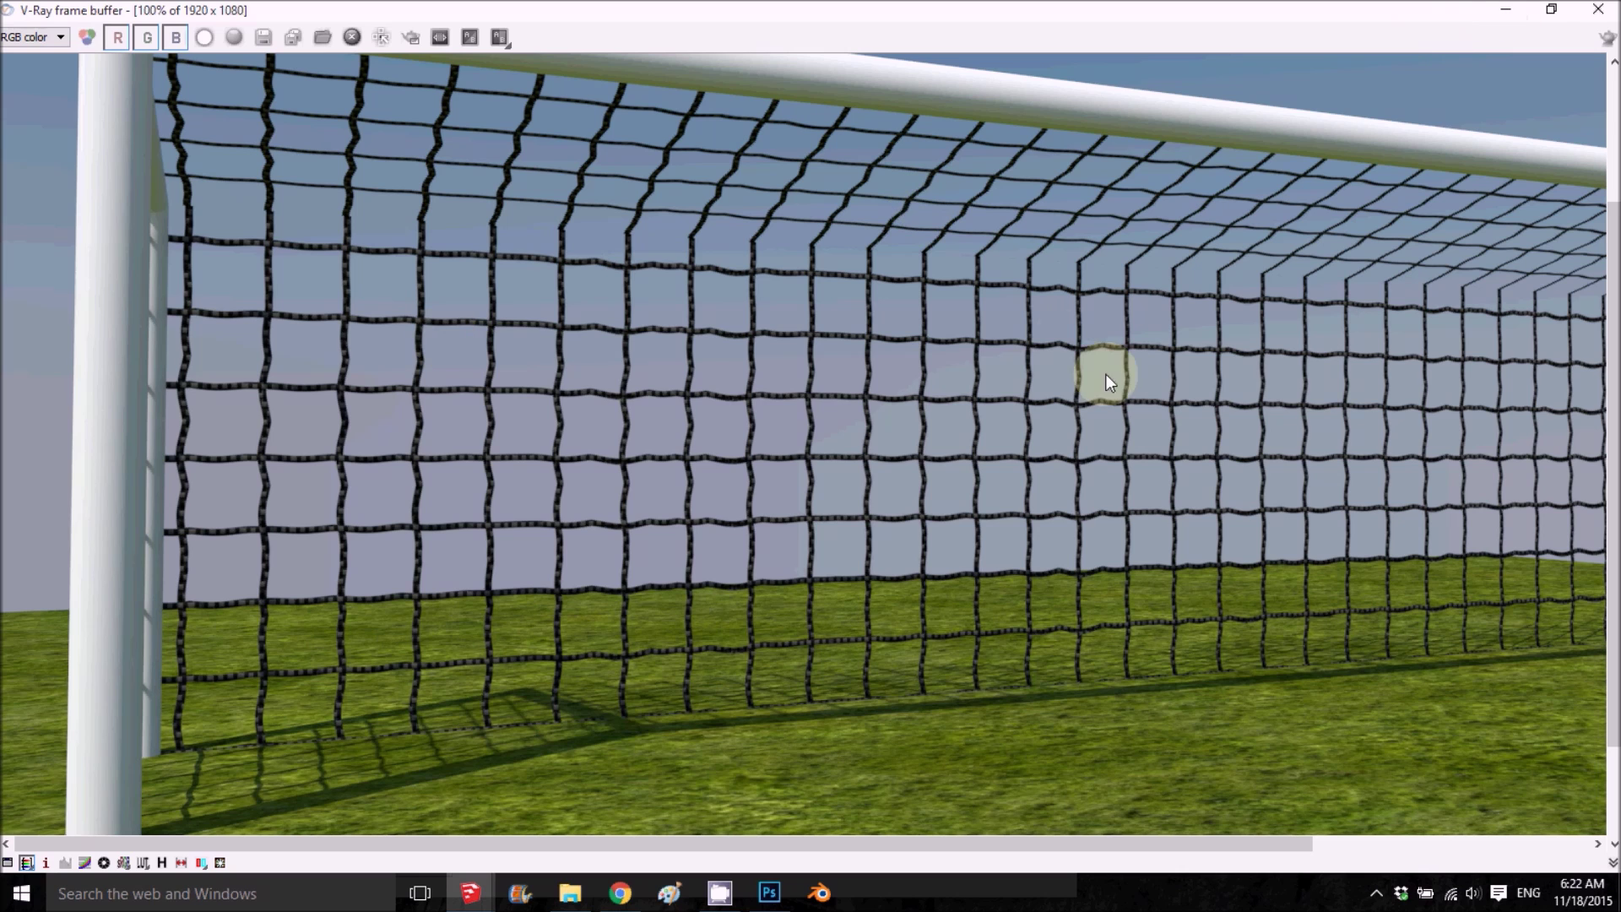
pyautogui.scroll(-1, 1107, 373)
pyautogui.click(1505, 9)
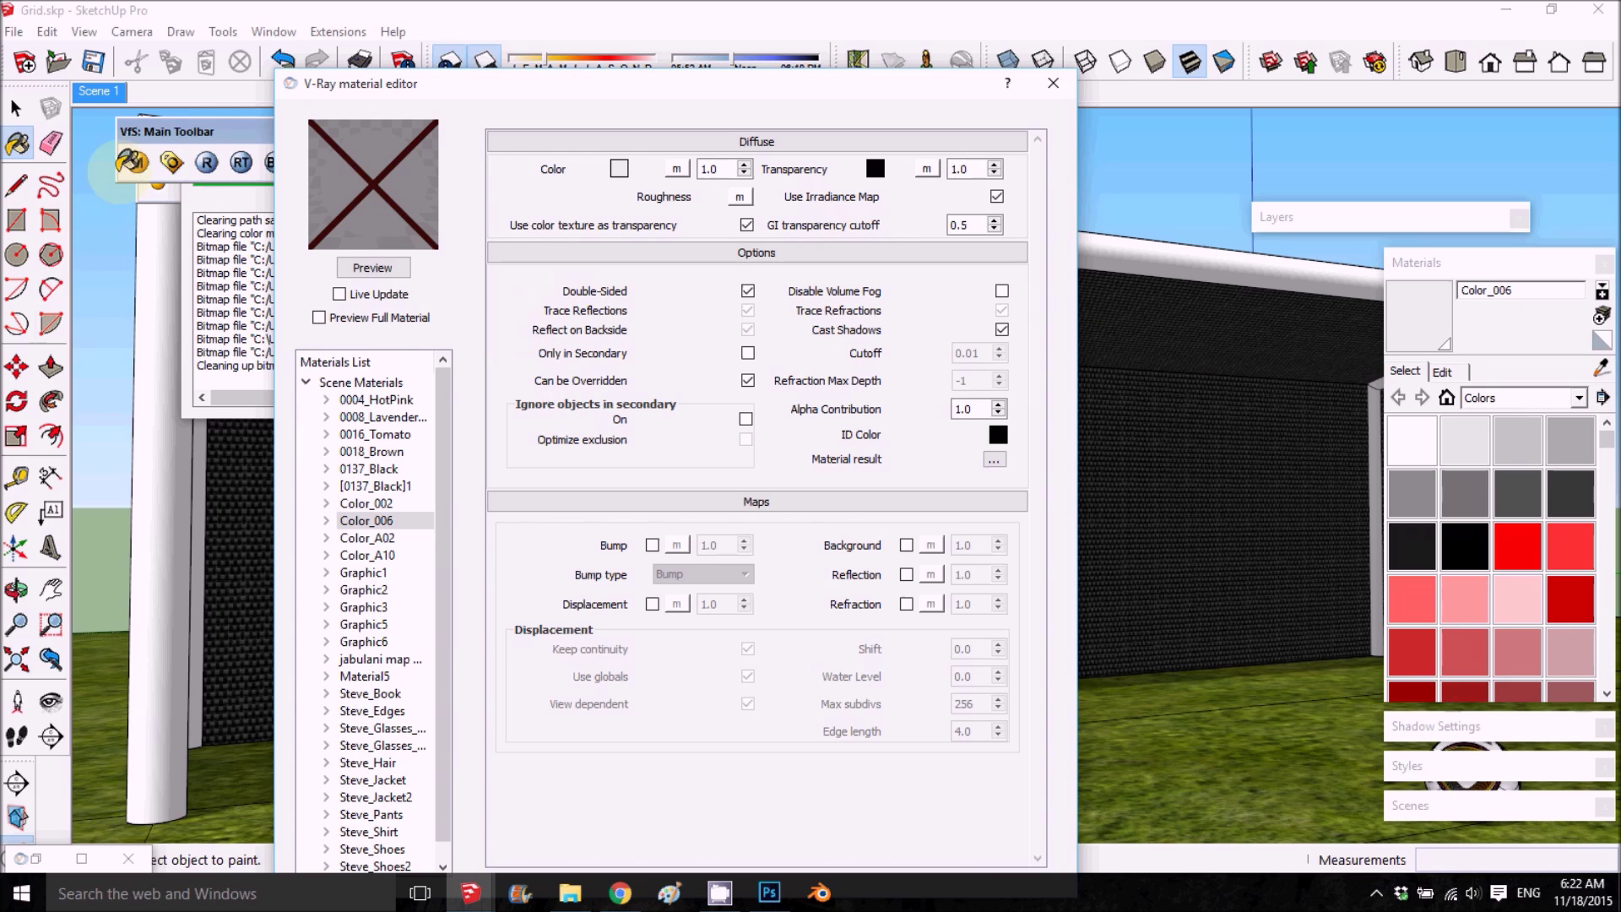
pyautogui.click(178, 131)
pyautogui.click(345, 162)
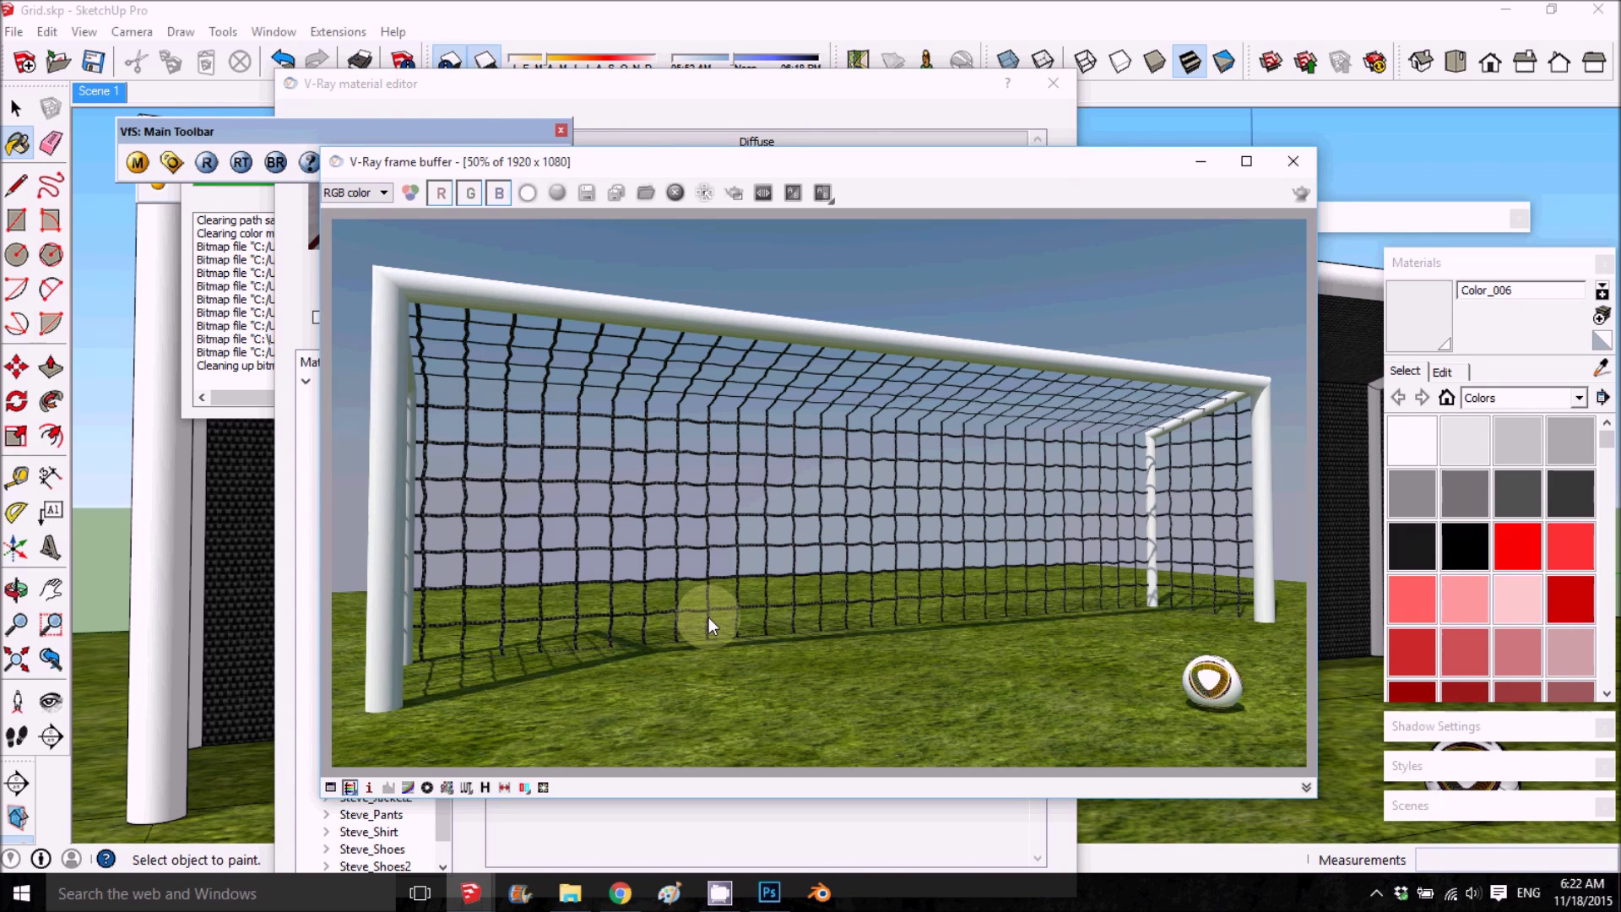
pyautogui.click(1195, 162)
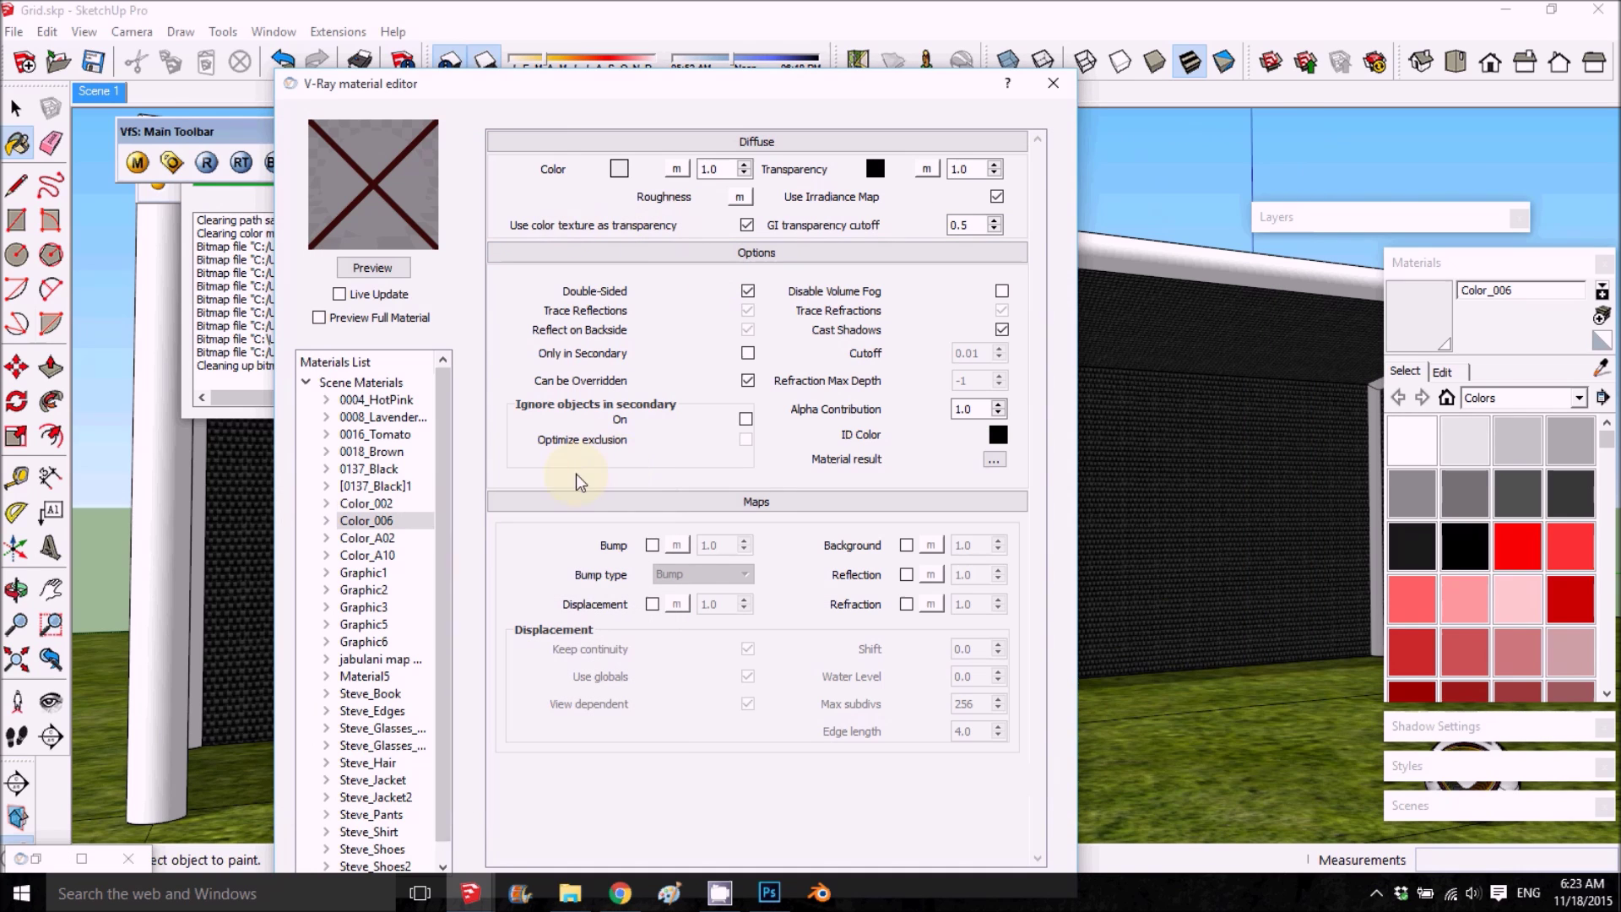
# Sample the goal net's material from the model and check its diffuse fabric bitmap without changing it.
pyautogui.click(1602, 369)
pyautogui.click(1230, 473)
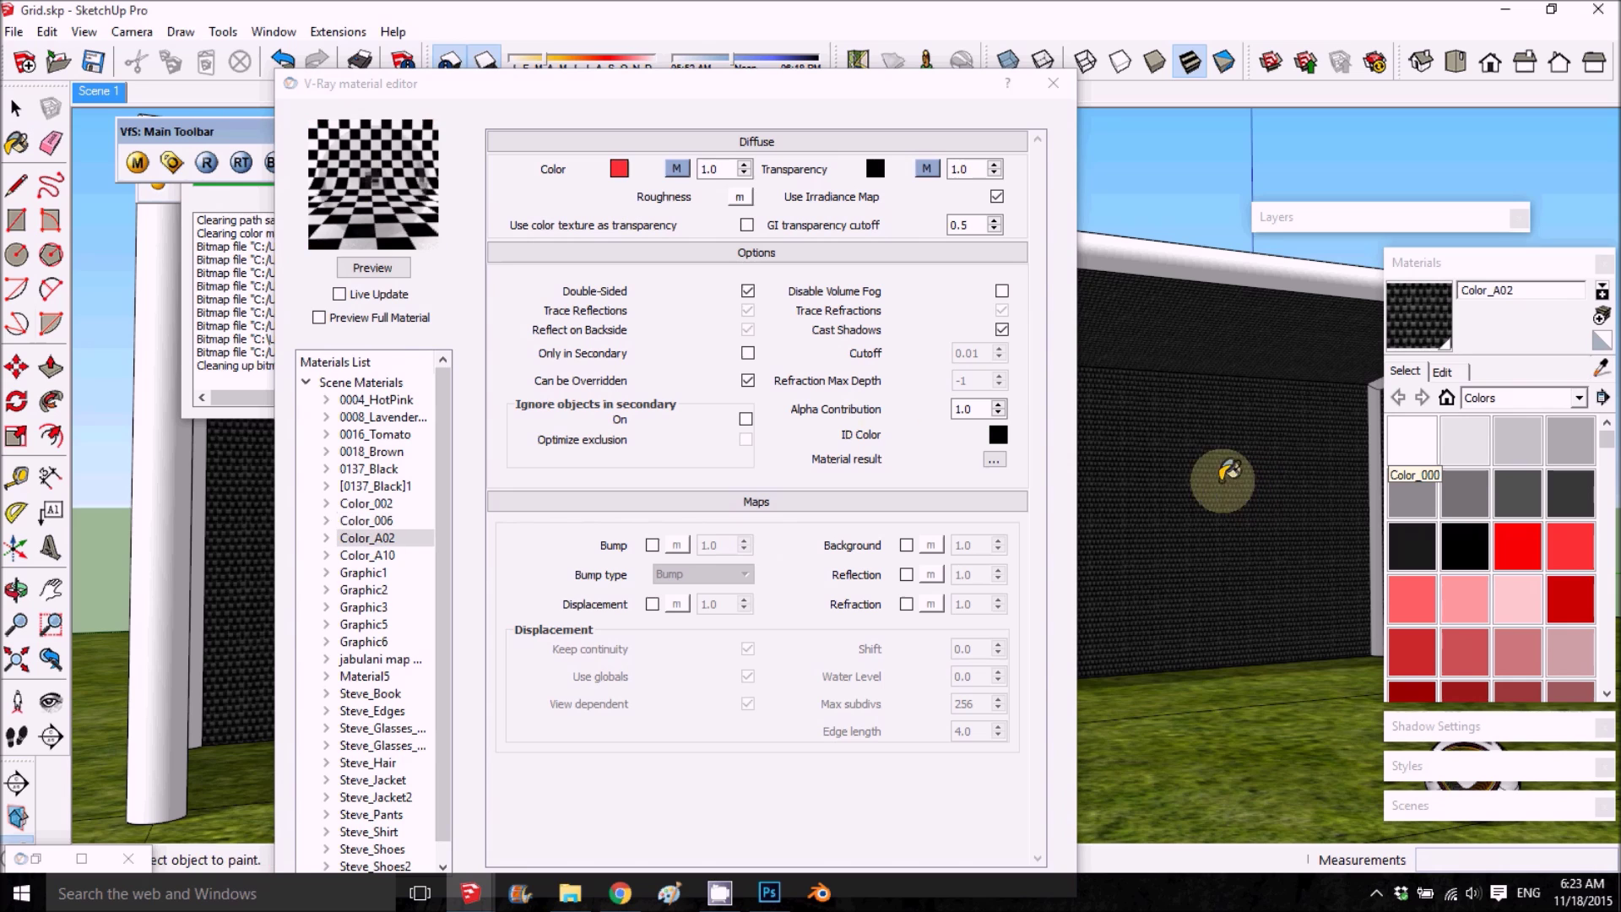
pyautogui.click(678, 170)
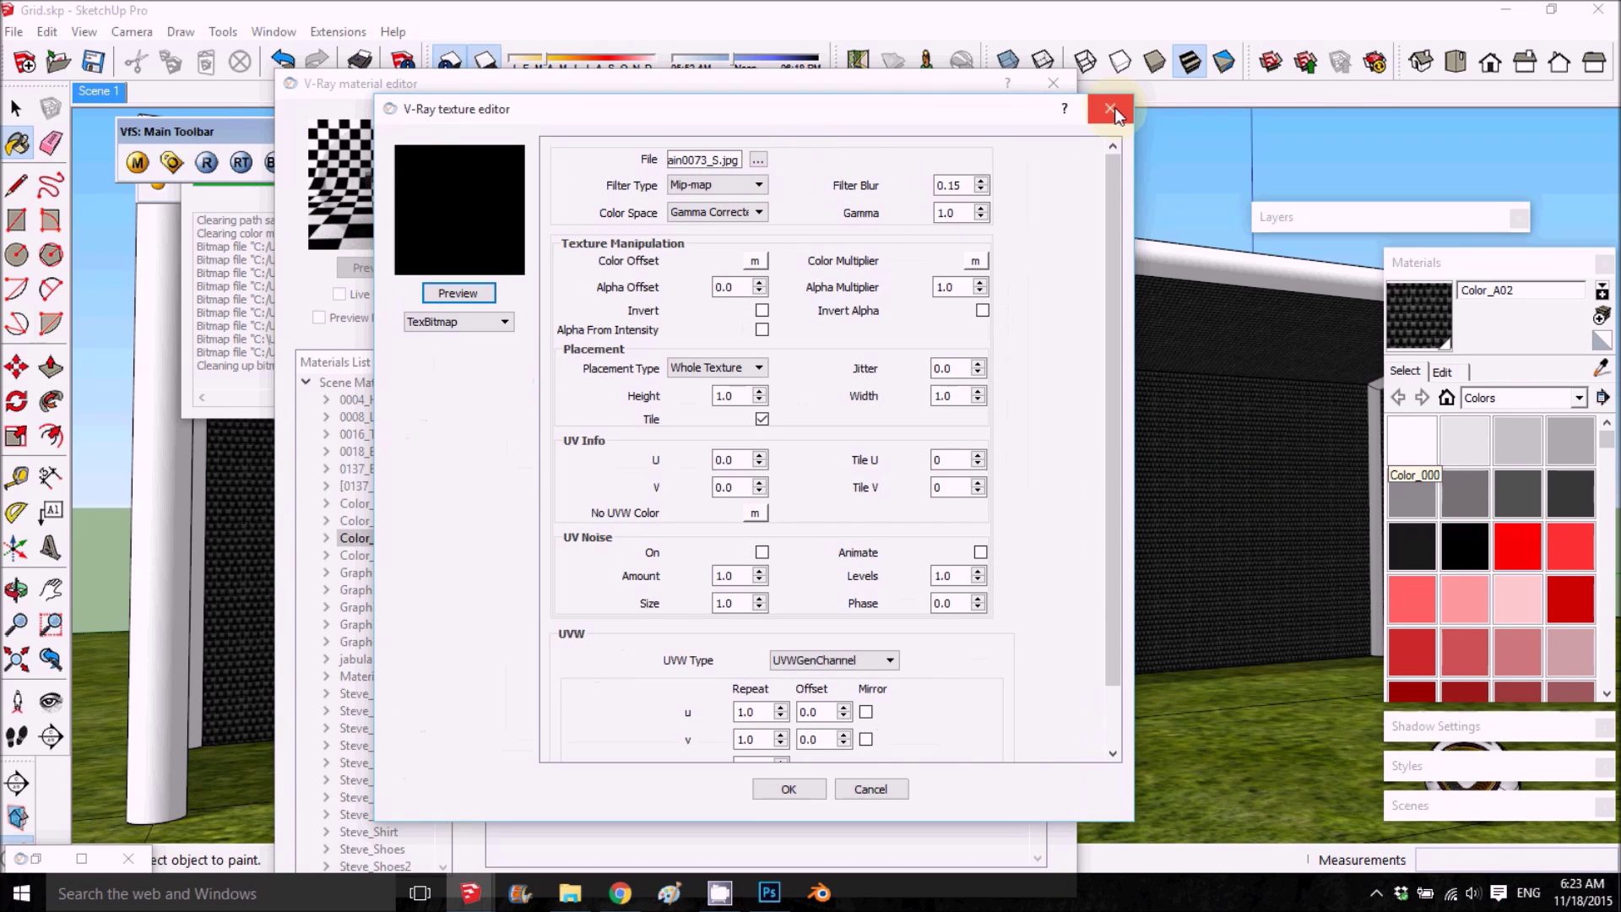
pyautogui.click(1112, 108)
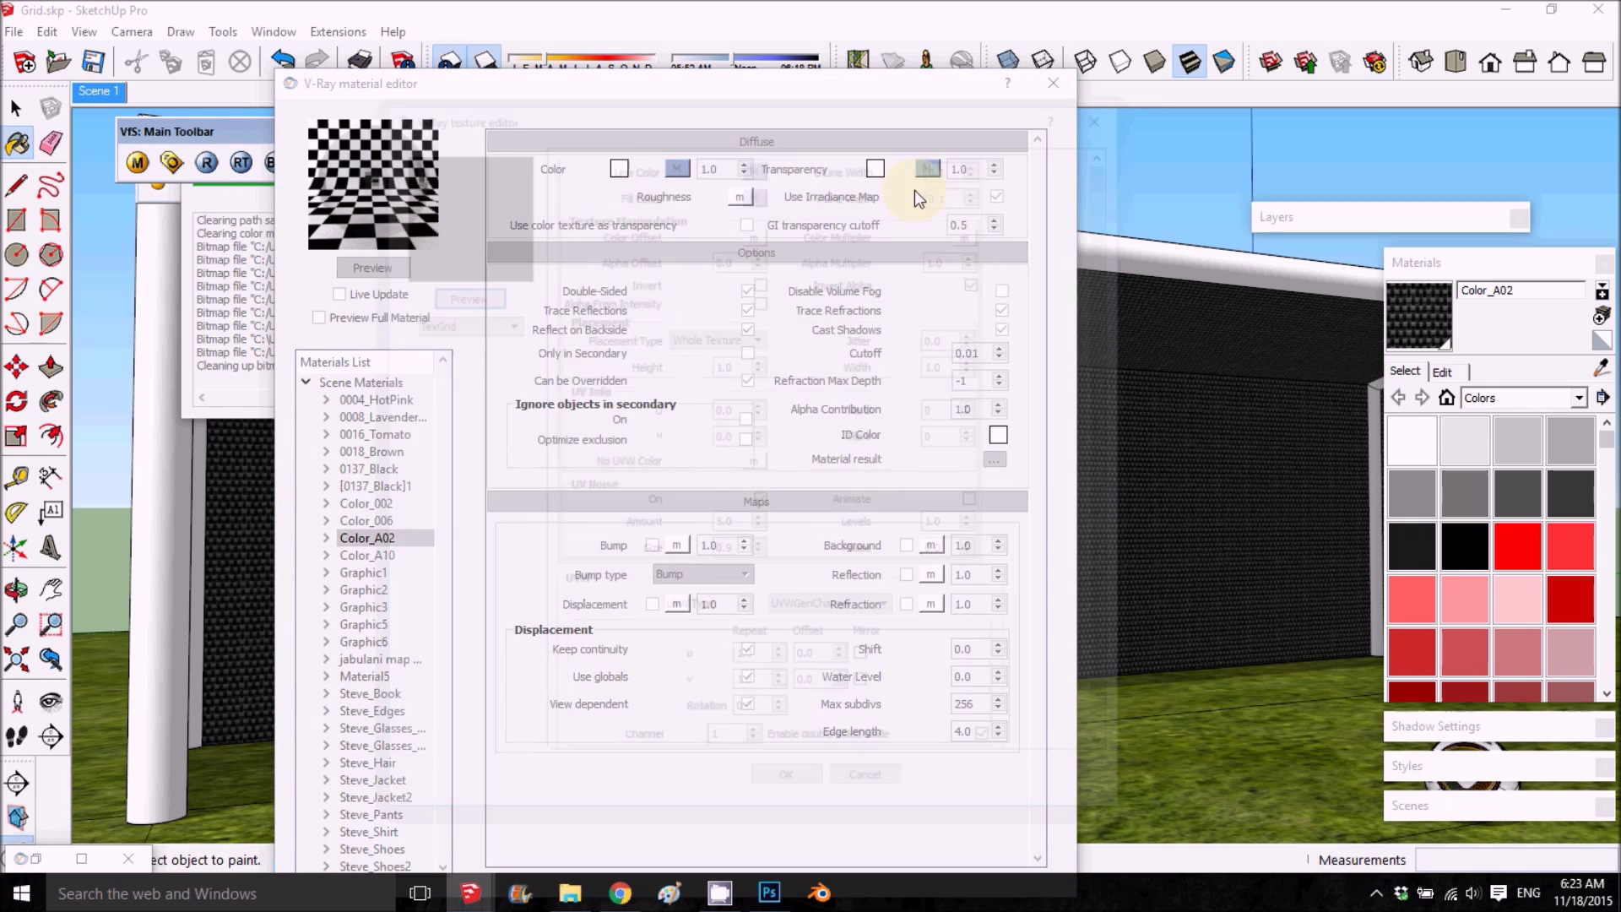
# Set the net's transparency grid U repeat to 3.0, edit its V repeat too, accept the texture and preview the material.
pyautogui.scroll(-1, 778, 478)
pyautogui.moveTo(756, 643); pyautogui.dragTo(727, 646)
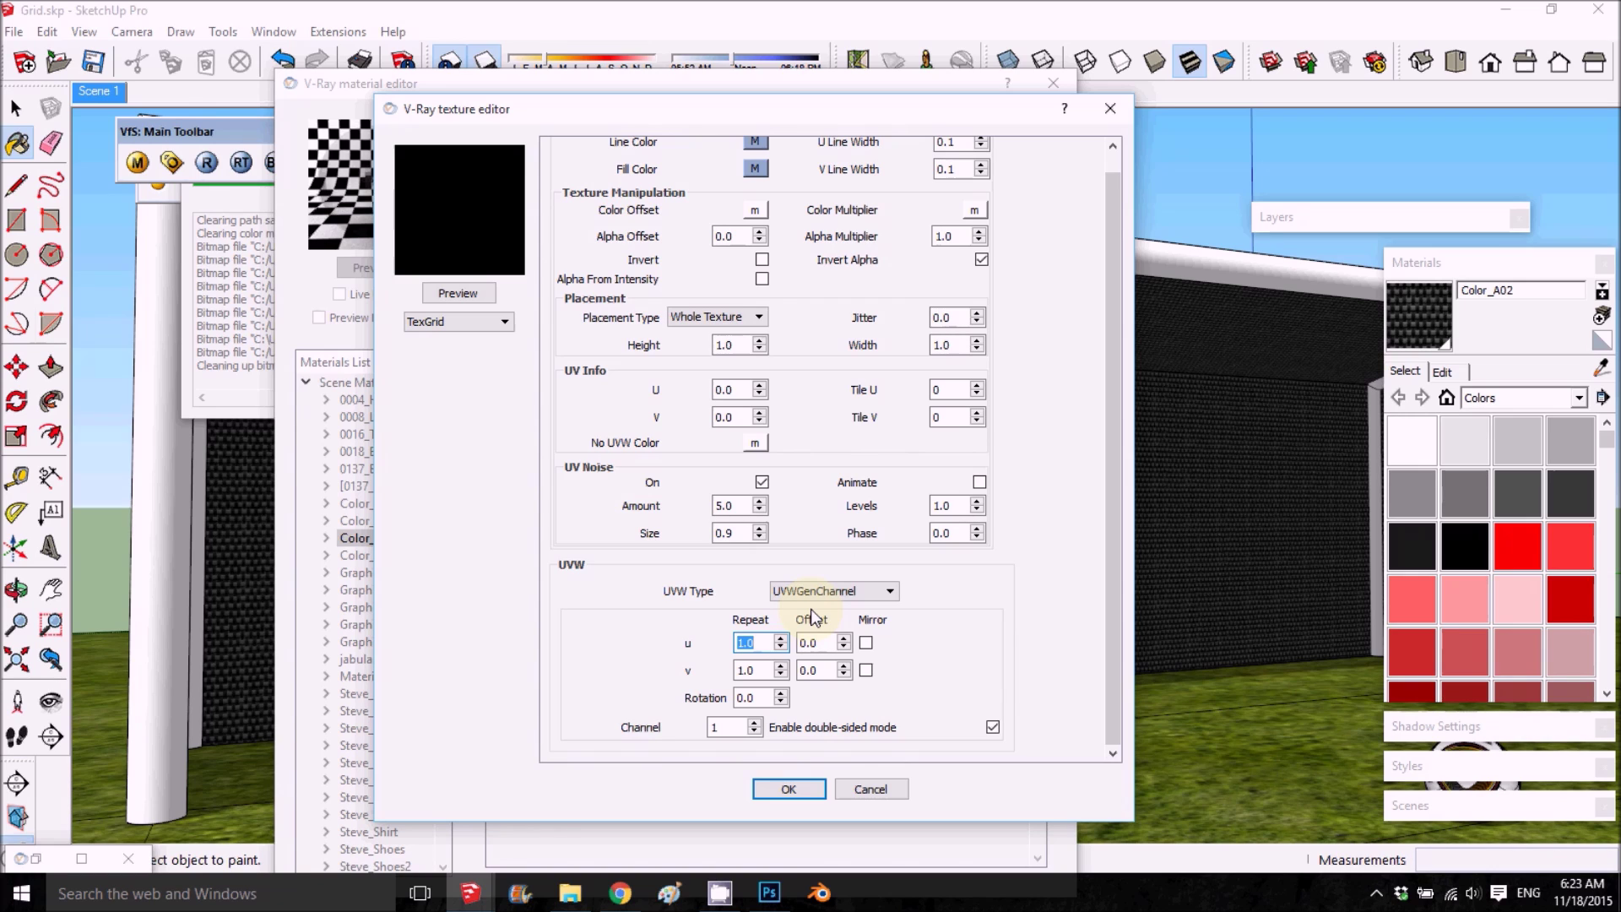
pyautogui.write('3.0')
pyautogui.click(740, 672)
pyautogui.moveTo(746, 672); pyautogui.dragTo(716, 684)
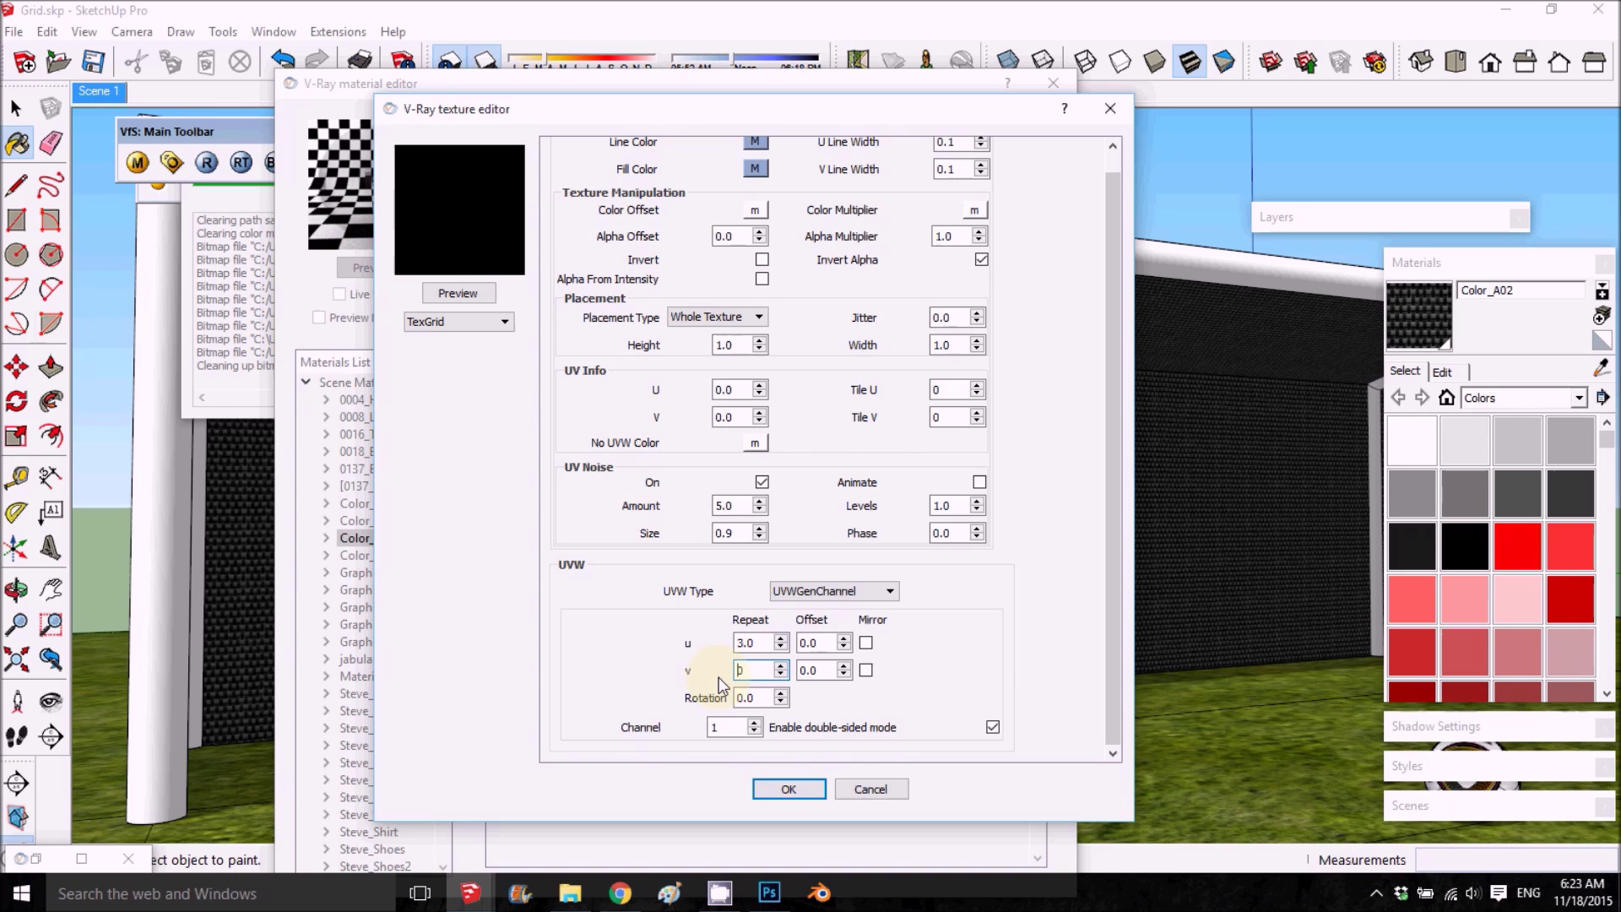
pyautogui.click(789, 788)
pyautogui.click(387, 268)
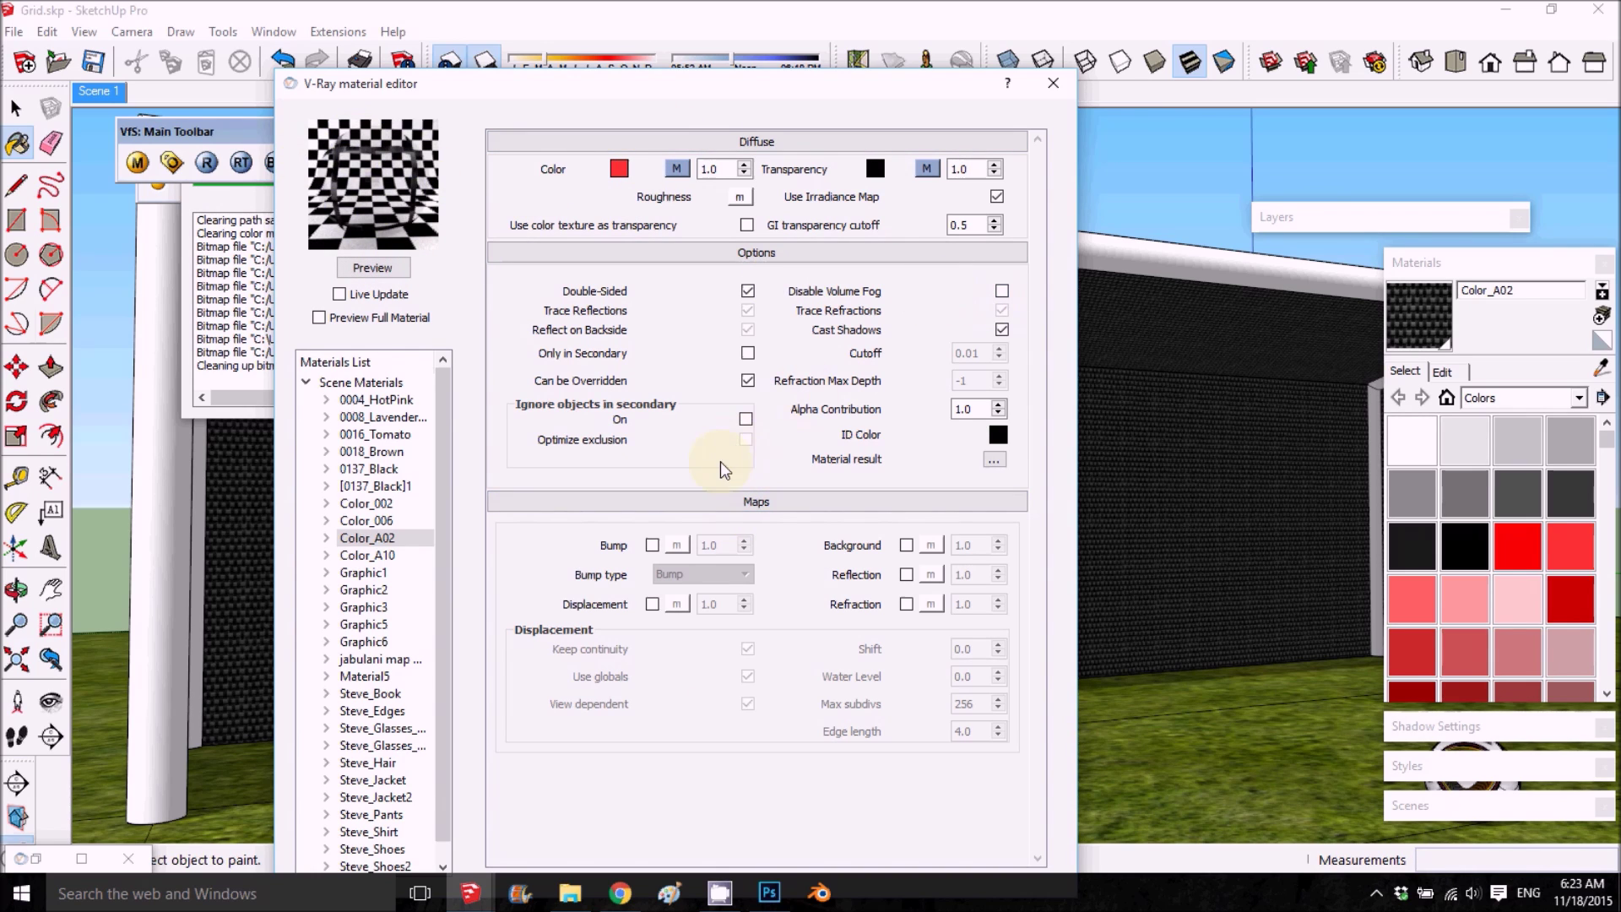
# Sample the goalpost material from the model and add a Reflection layer to Color_006.
pyautogui.click(1602, 368)
pyautogui.click(1305, 268)
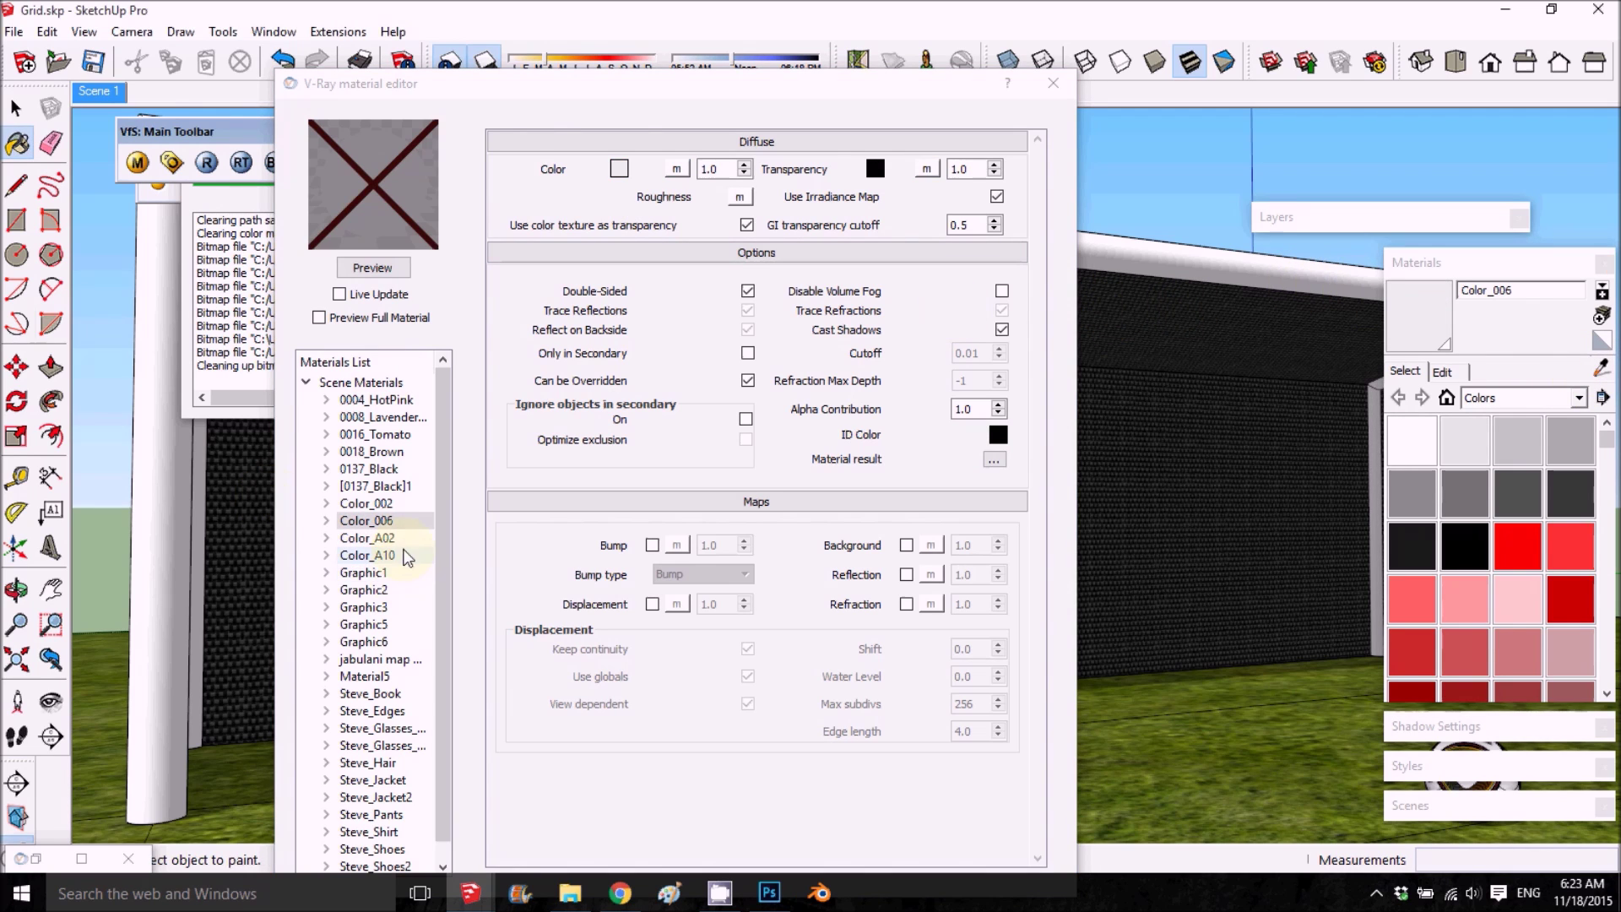
pyautogui.rightClick(395, 522)
pyautogui.moveTo(559, 530)
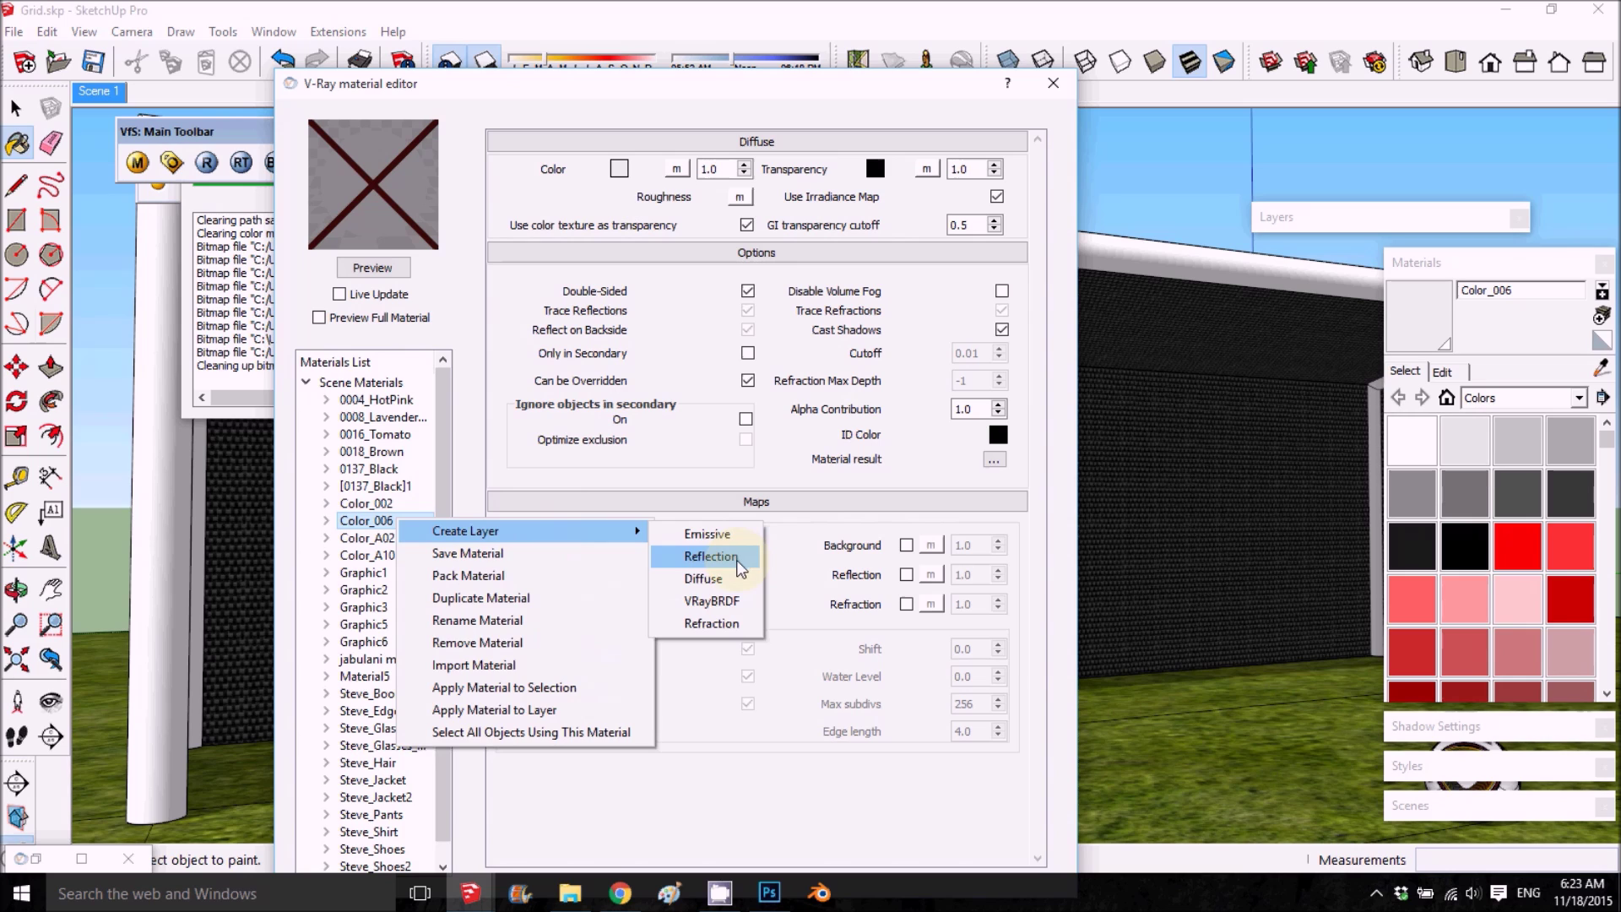
pyautogui.click(709, 554)
# Set the goalpost material's highlight and reflect glossiness to 0.65 each and preview the material.
pyautogui.doubleClick(621, 283)
pyautogui.write('.65')
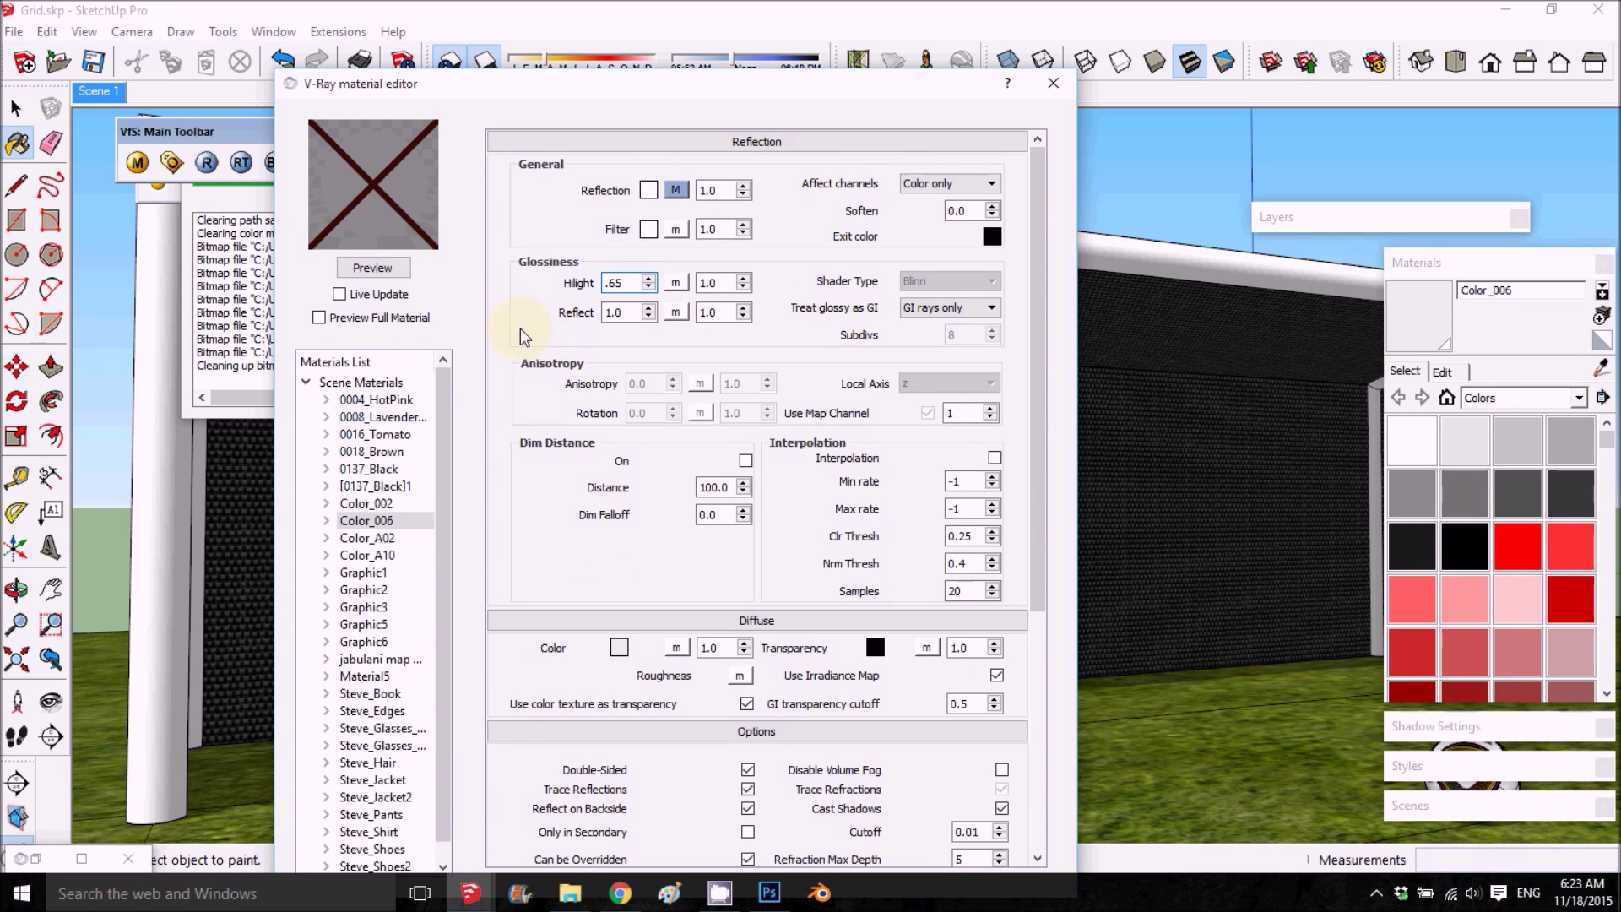
pyautogui.doubleClick(599, 313)
pyautogui.write('.65')
pyautogui.click(356, 268)
# Set the goalpost material's reflection subdivisions to 25.
pyautogui.doubleClick(951, 334)
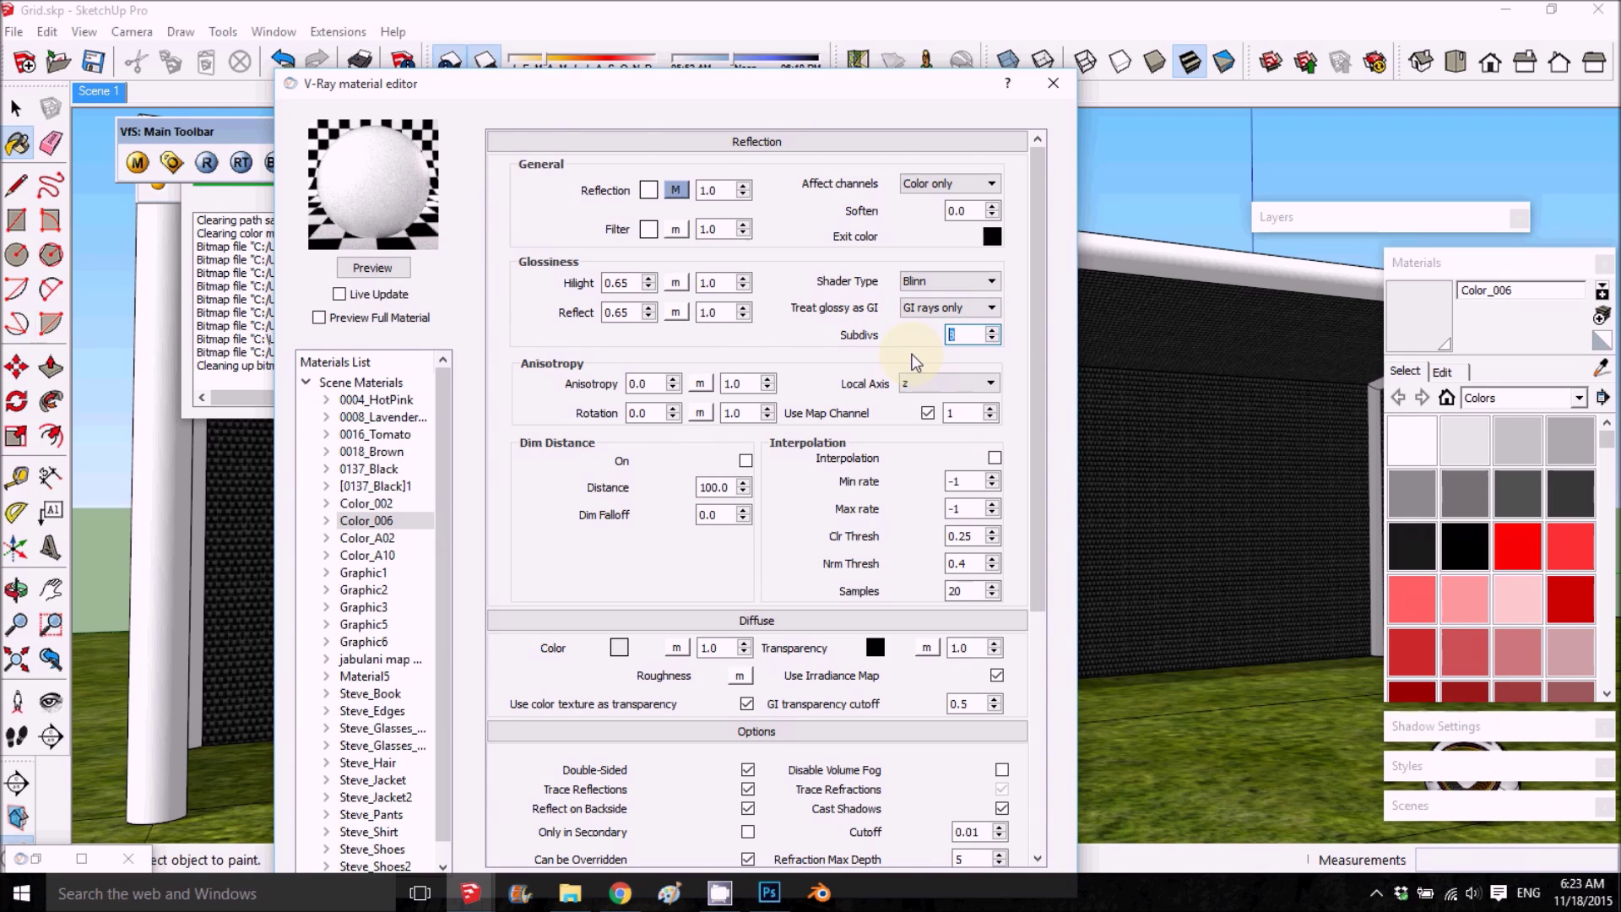
pyautogui.write('35')
pyautogui.press('BackSpace')
pyautogui.write('25')
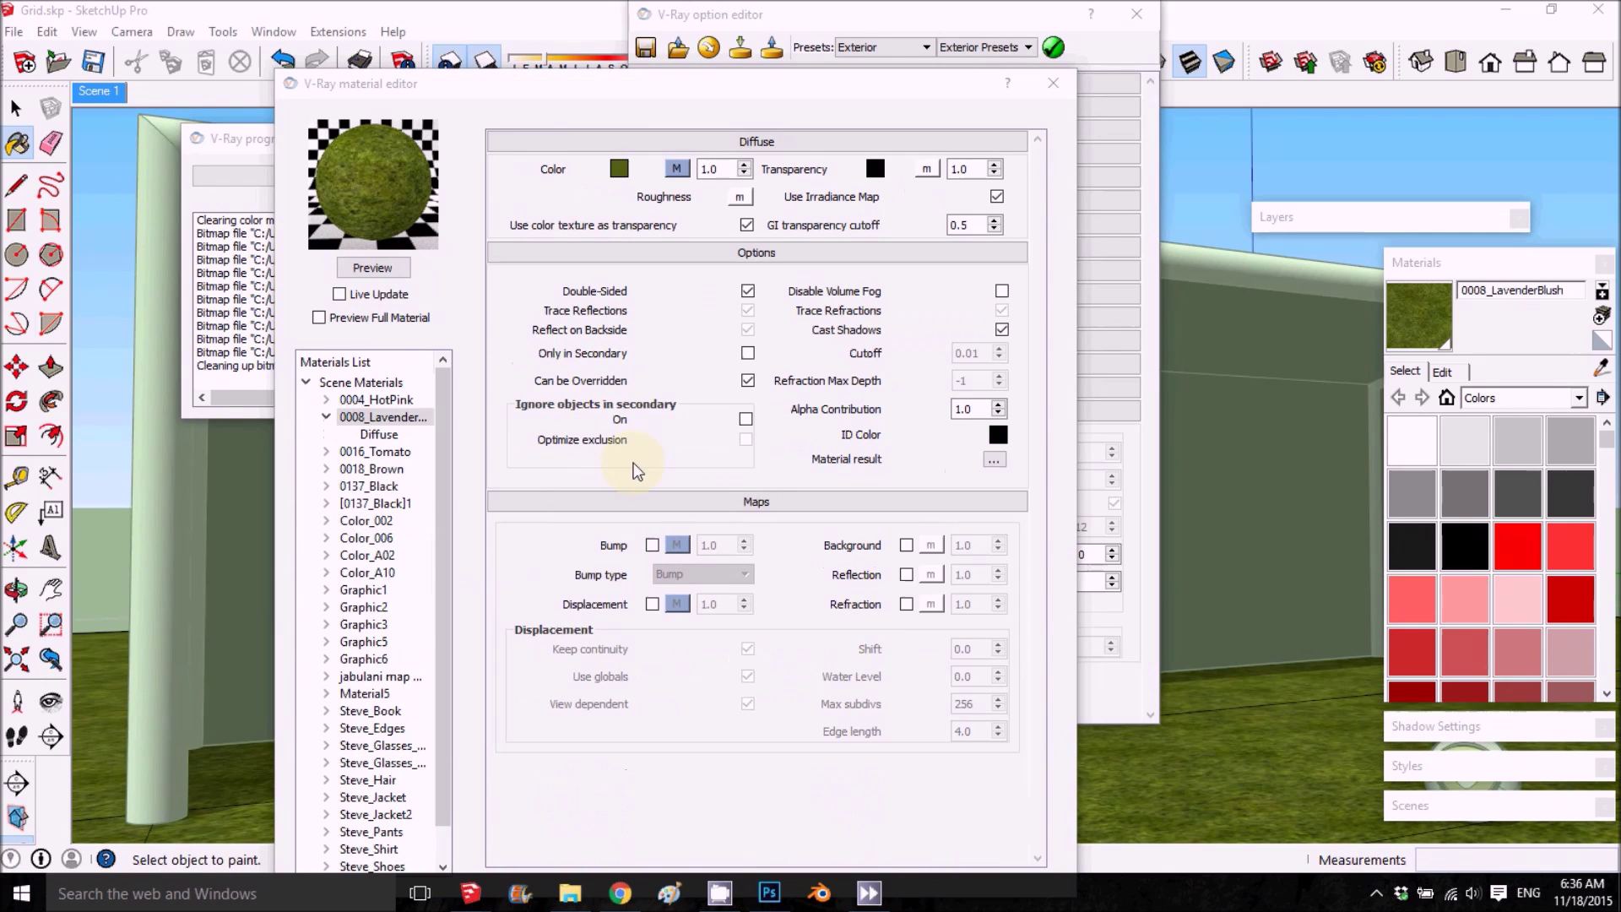
# Enable the bump map on the grass material and load 1864-bump.jpg as its bitmap.
pyautogui.click(655, 547)
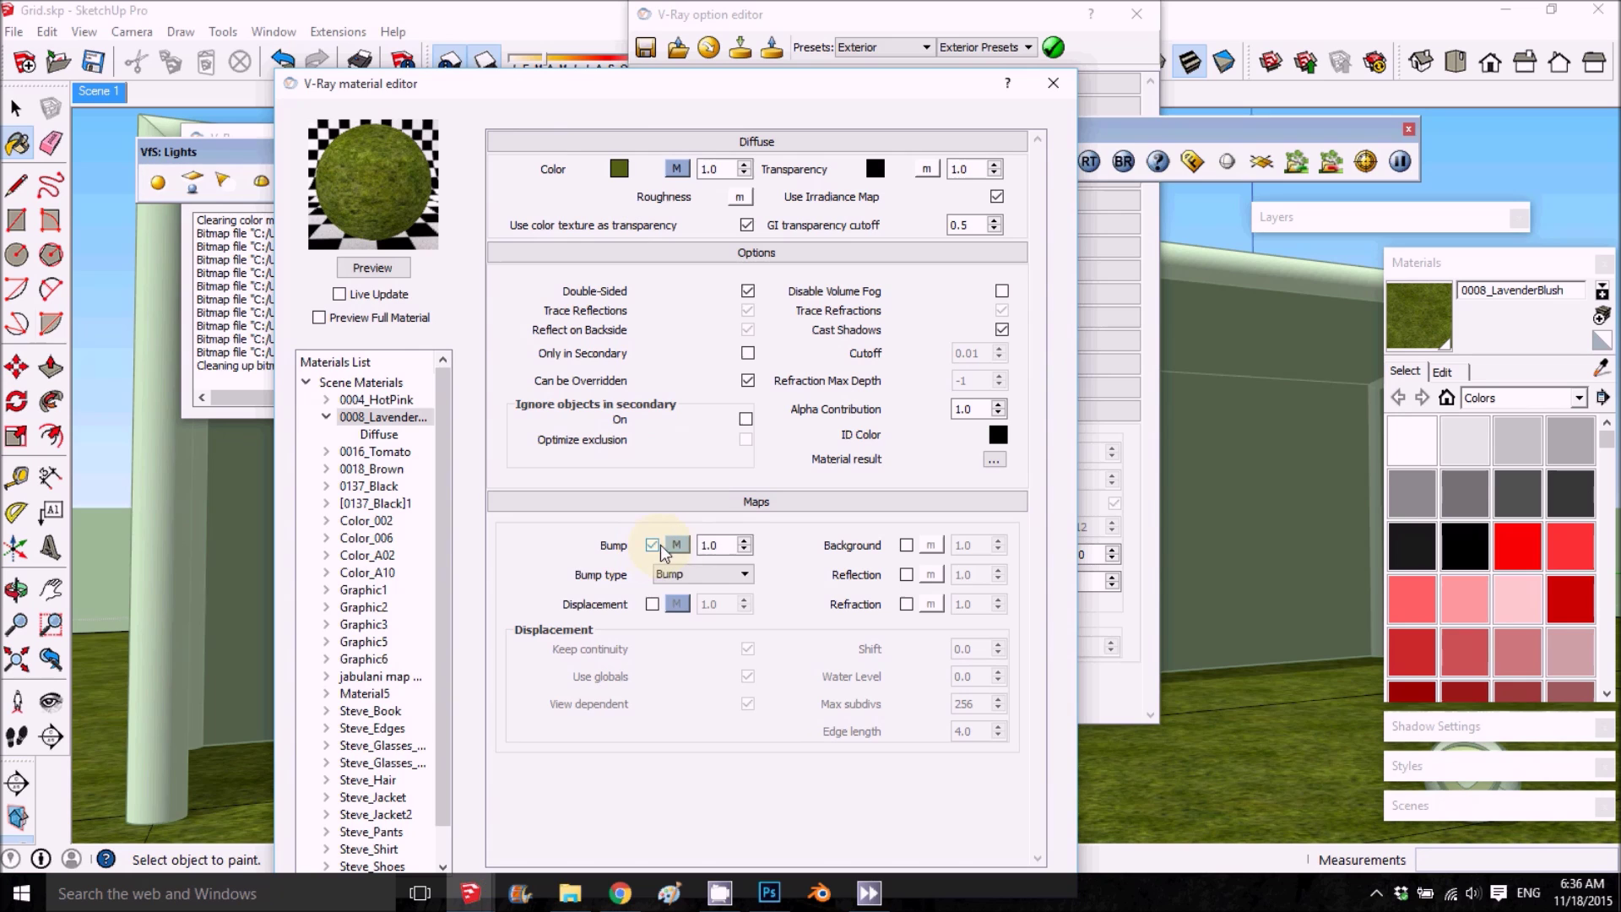
pyautogui.click(676, 544)
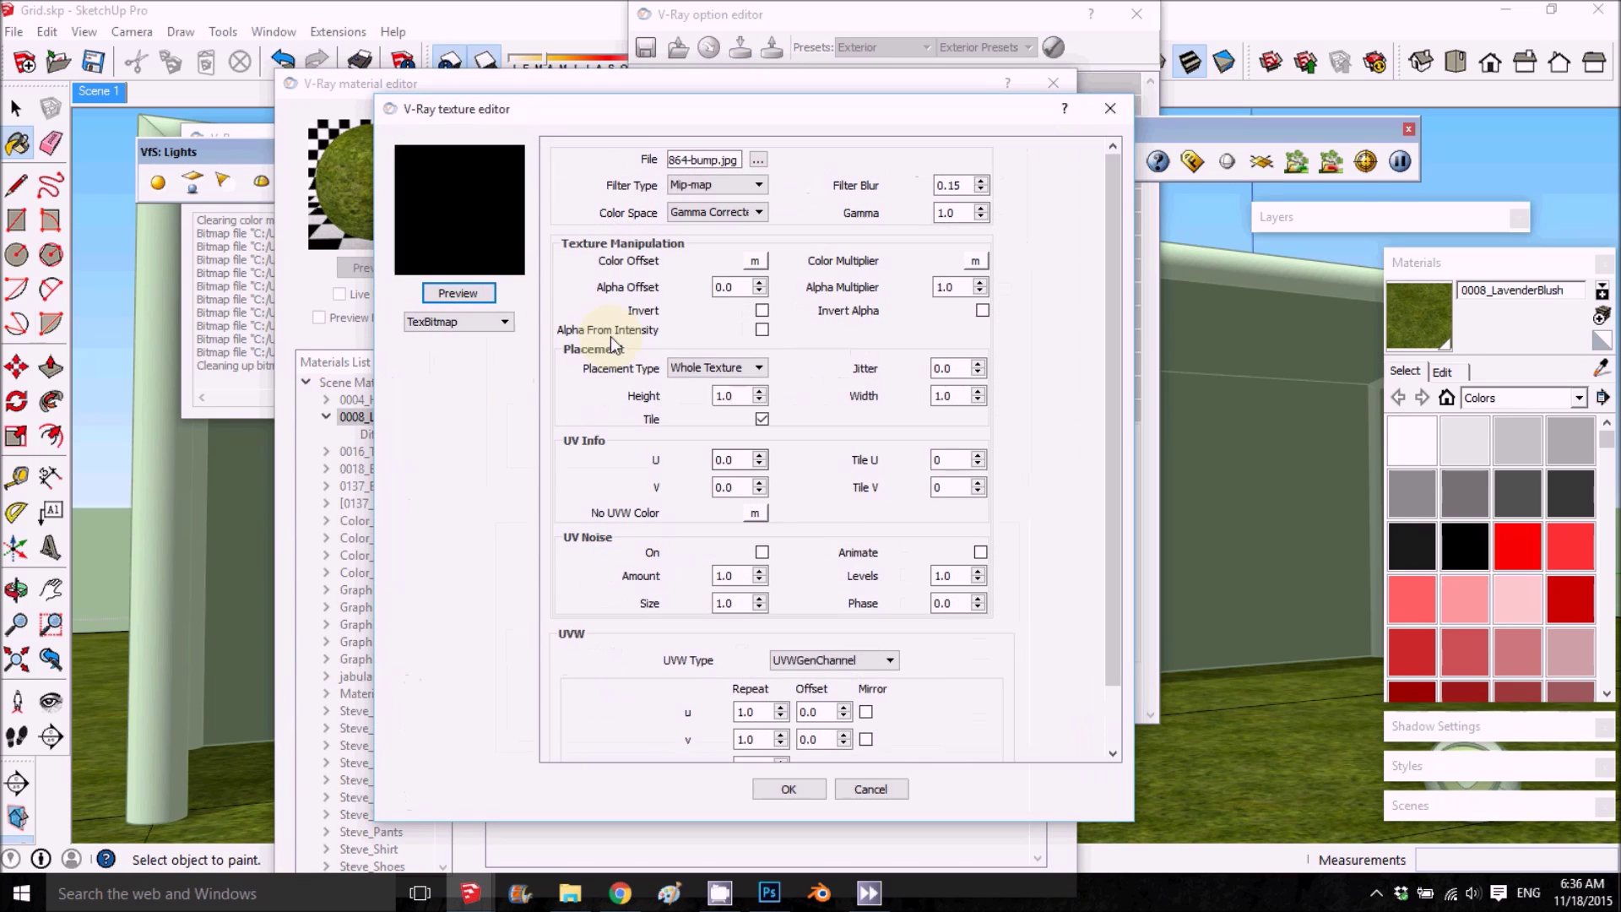
pyautogui.click(758, 159)
pyautogui.click(650, 353)
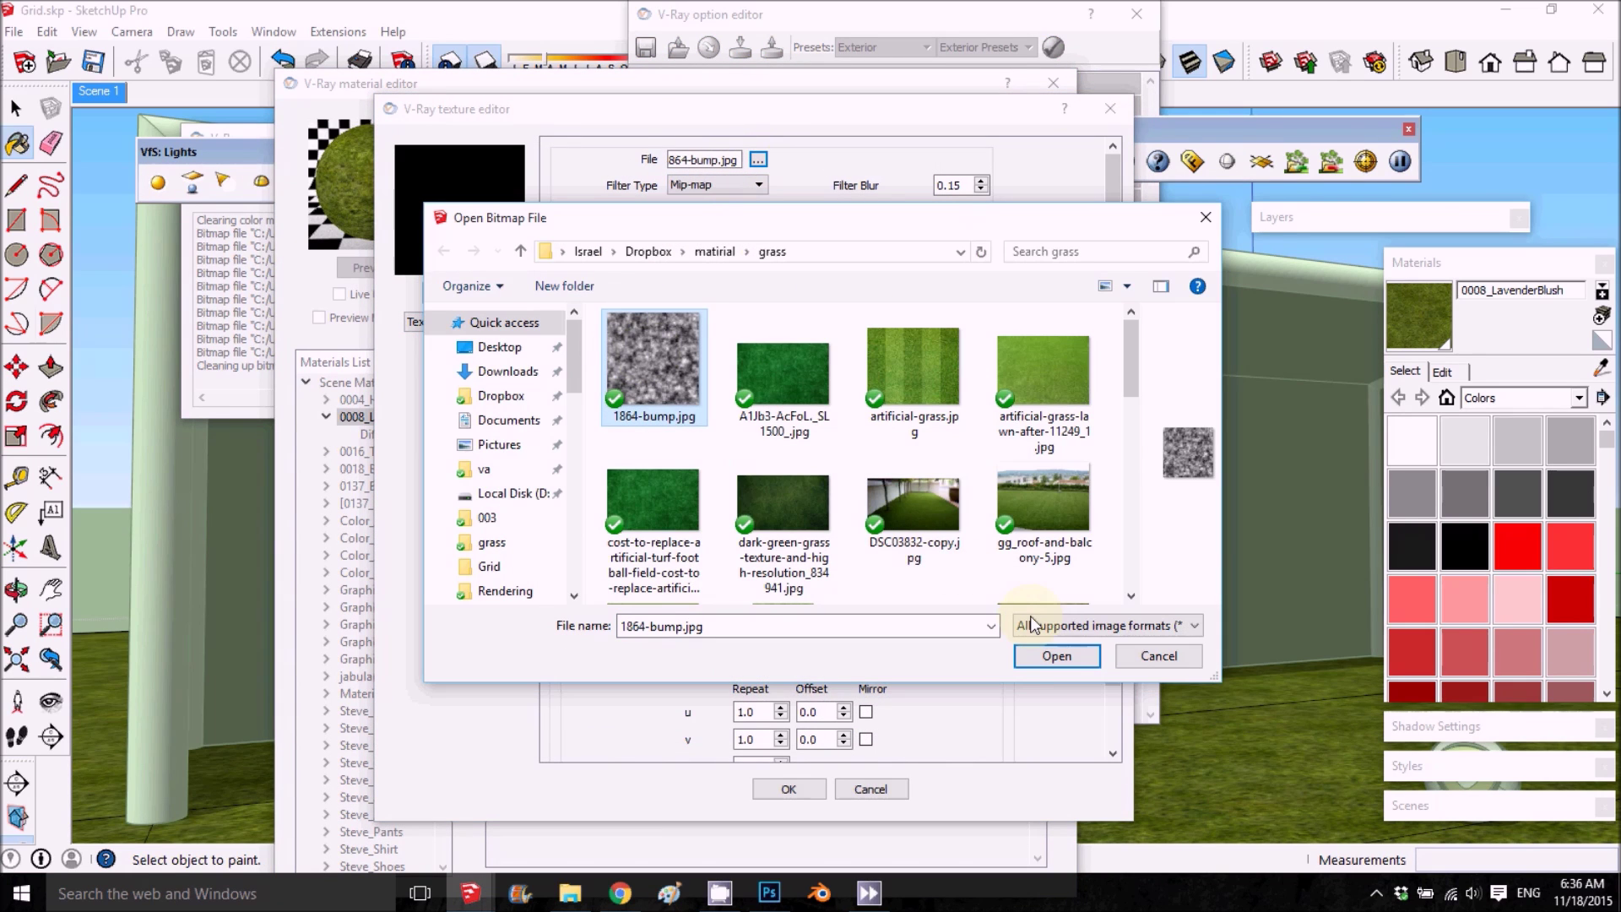
pyautogui.click(1029, 659)
pyautogui.click(790, 788)
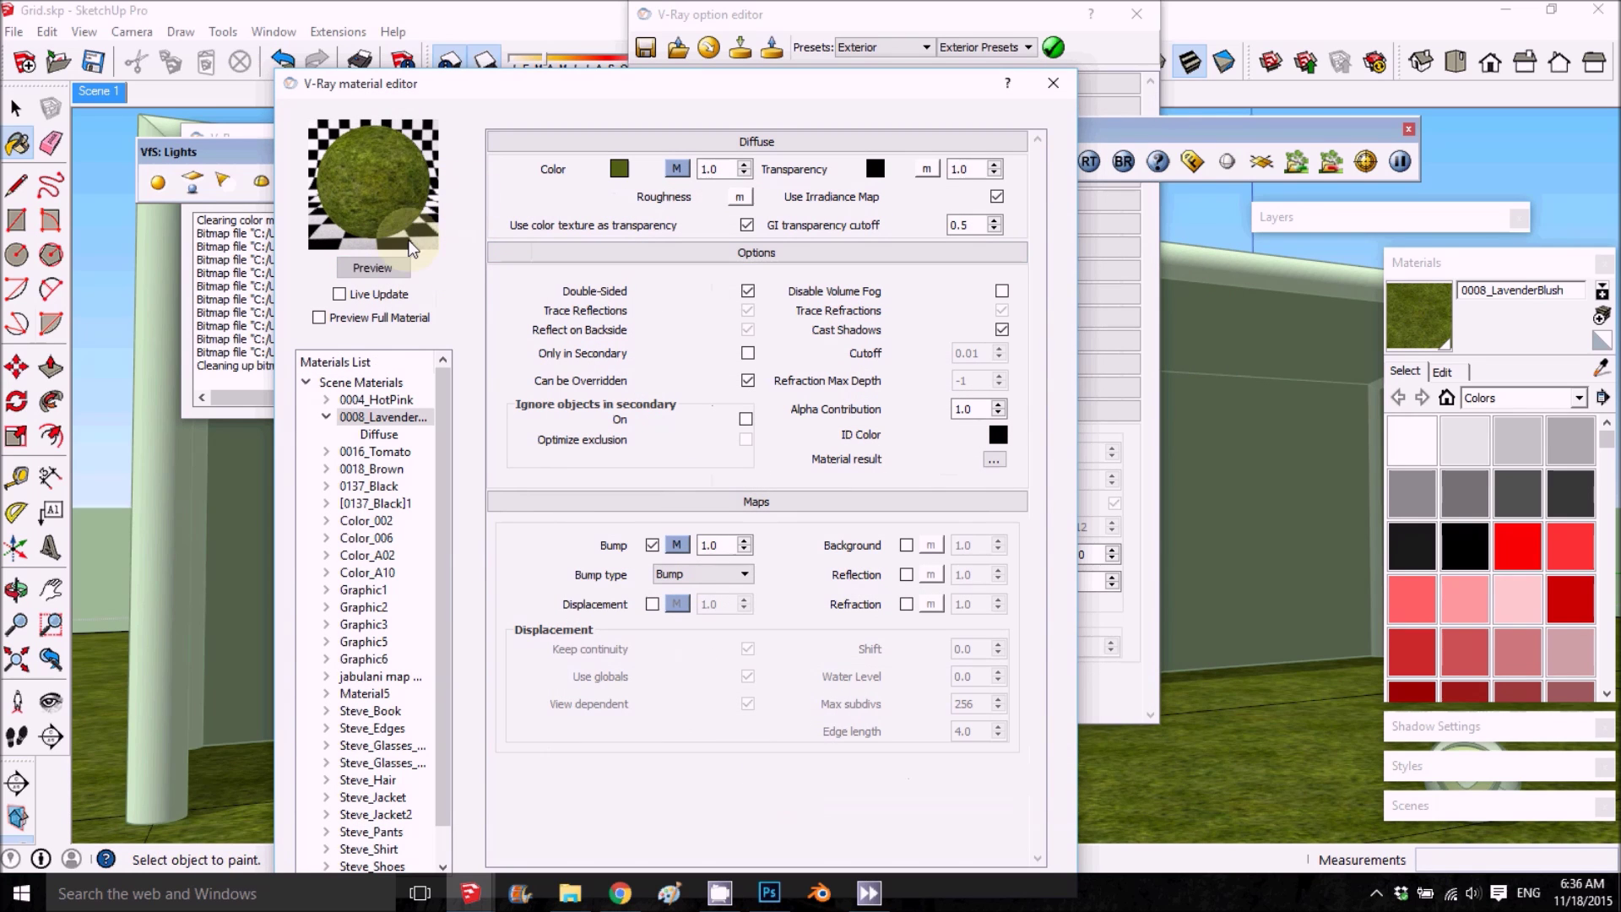
# Review the grass bump texture's settings, browse the other images in the grass folder, and preview the bump bitmap.
pyautogui.click(677, 545)
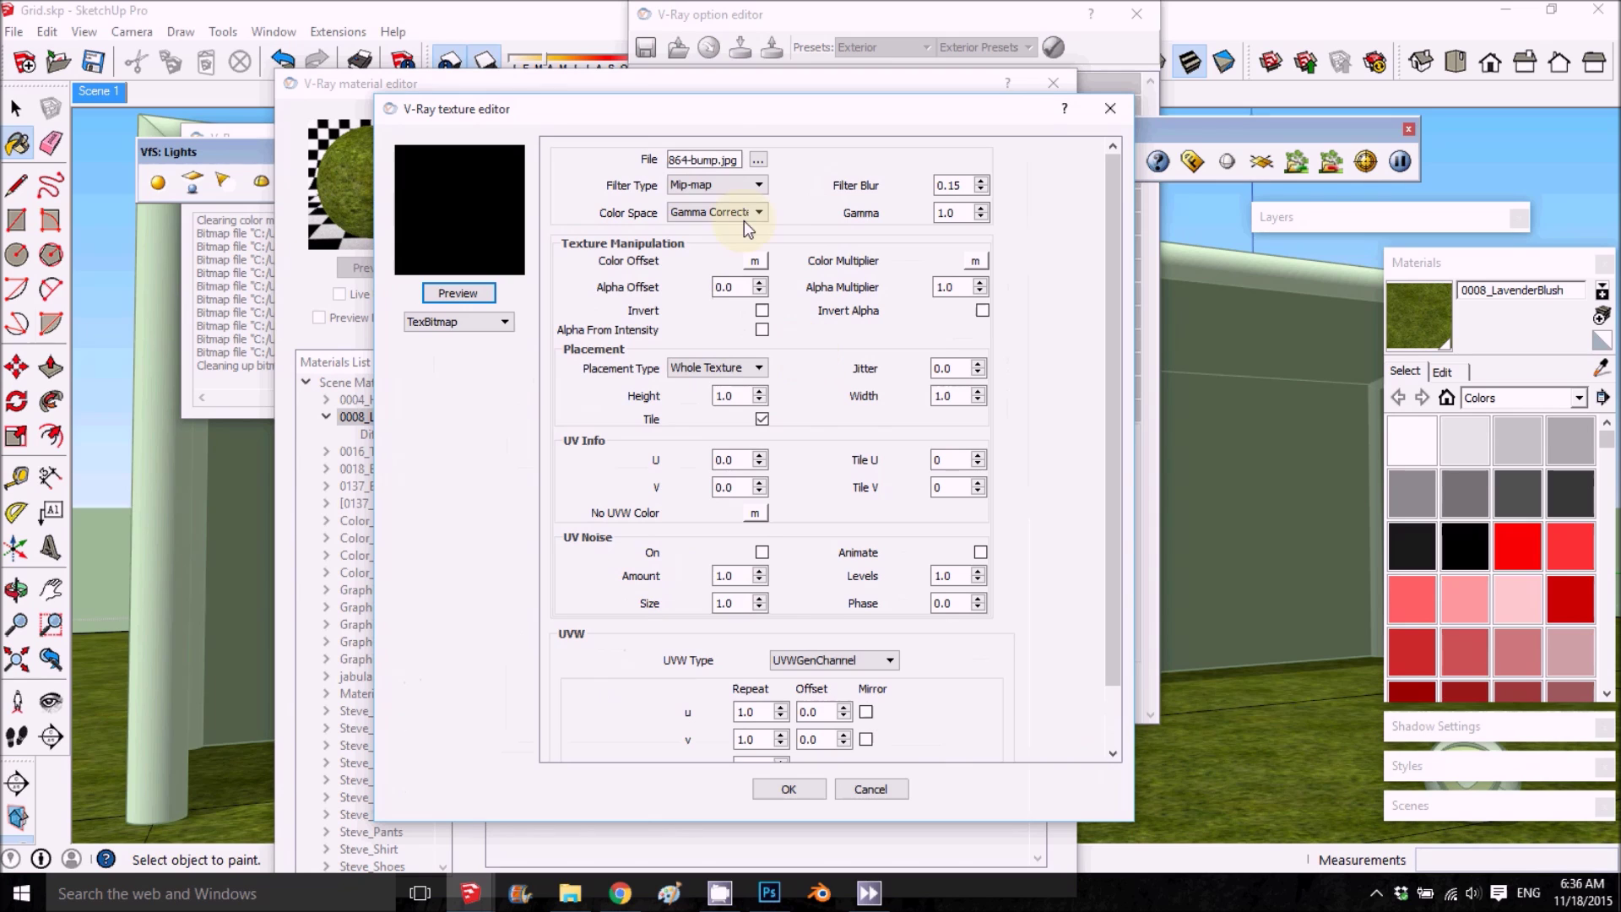
pyautogui.click(757, 160)
pyautogui.scroll(-5, 666, 378)
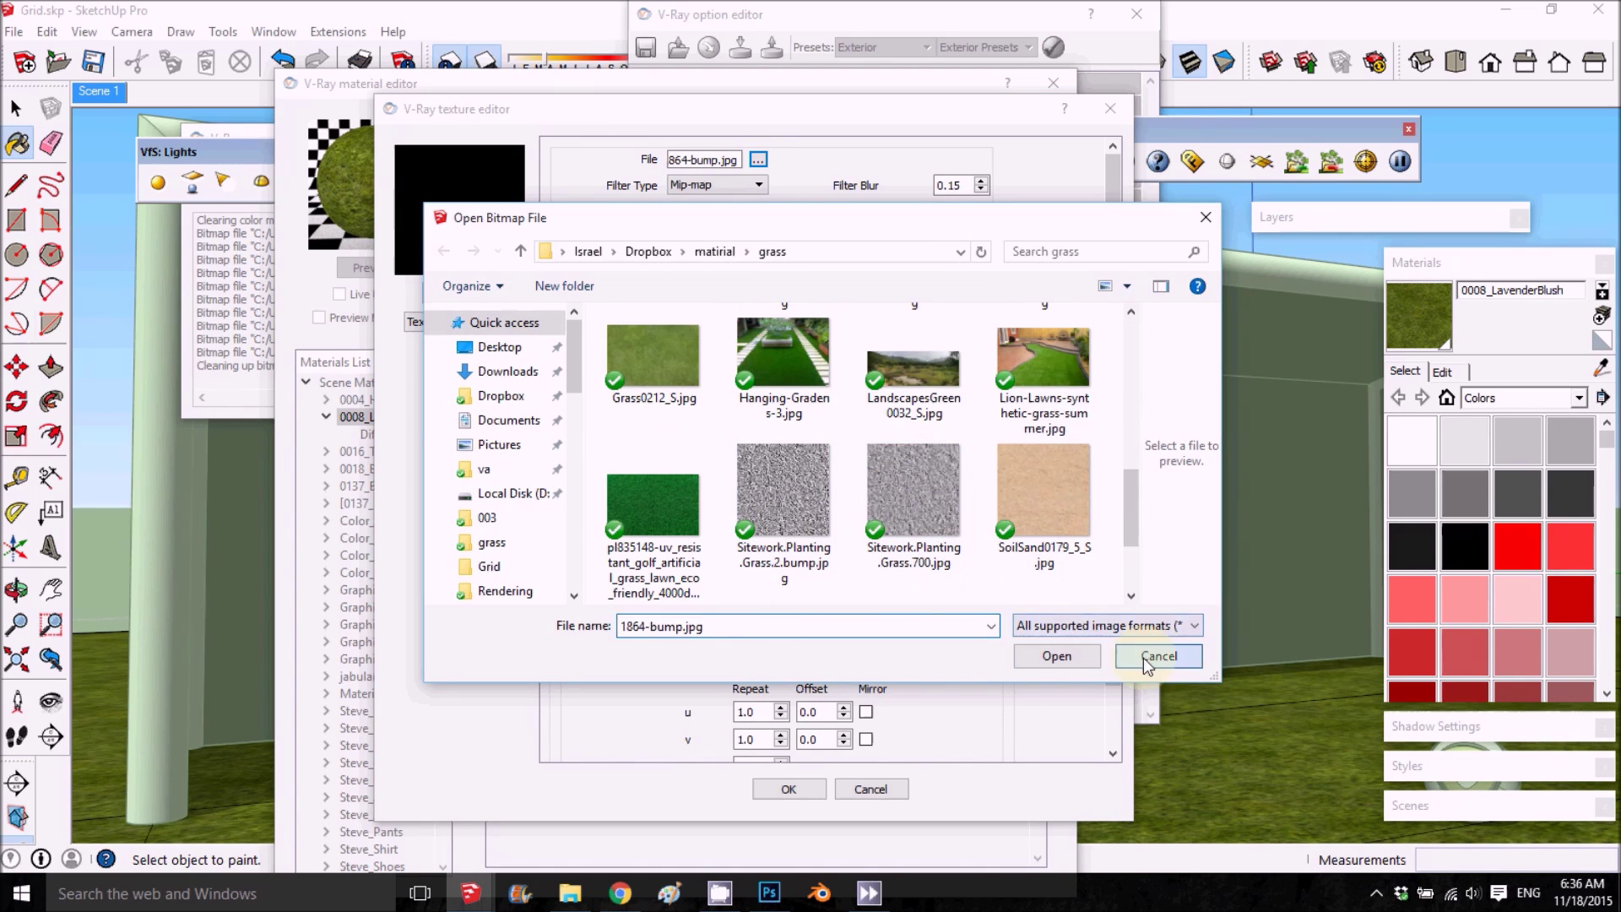
pyautogui.click(1159, 656)
pyautogui.click(458, 294)
pyautogui.click(782, 747)
pyautogui.click(789, 788)
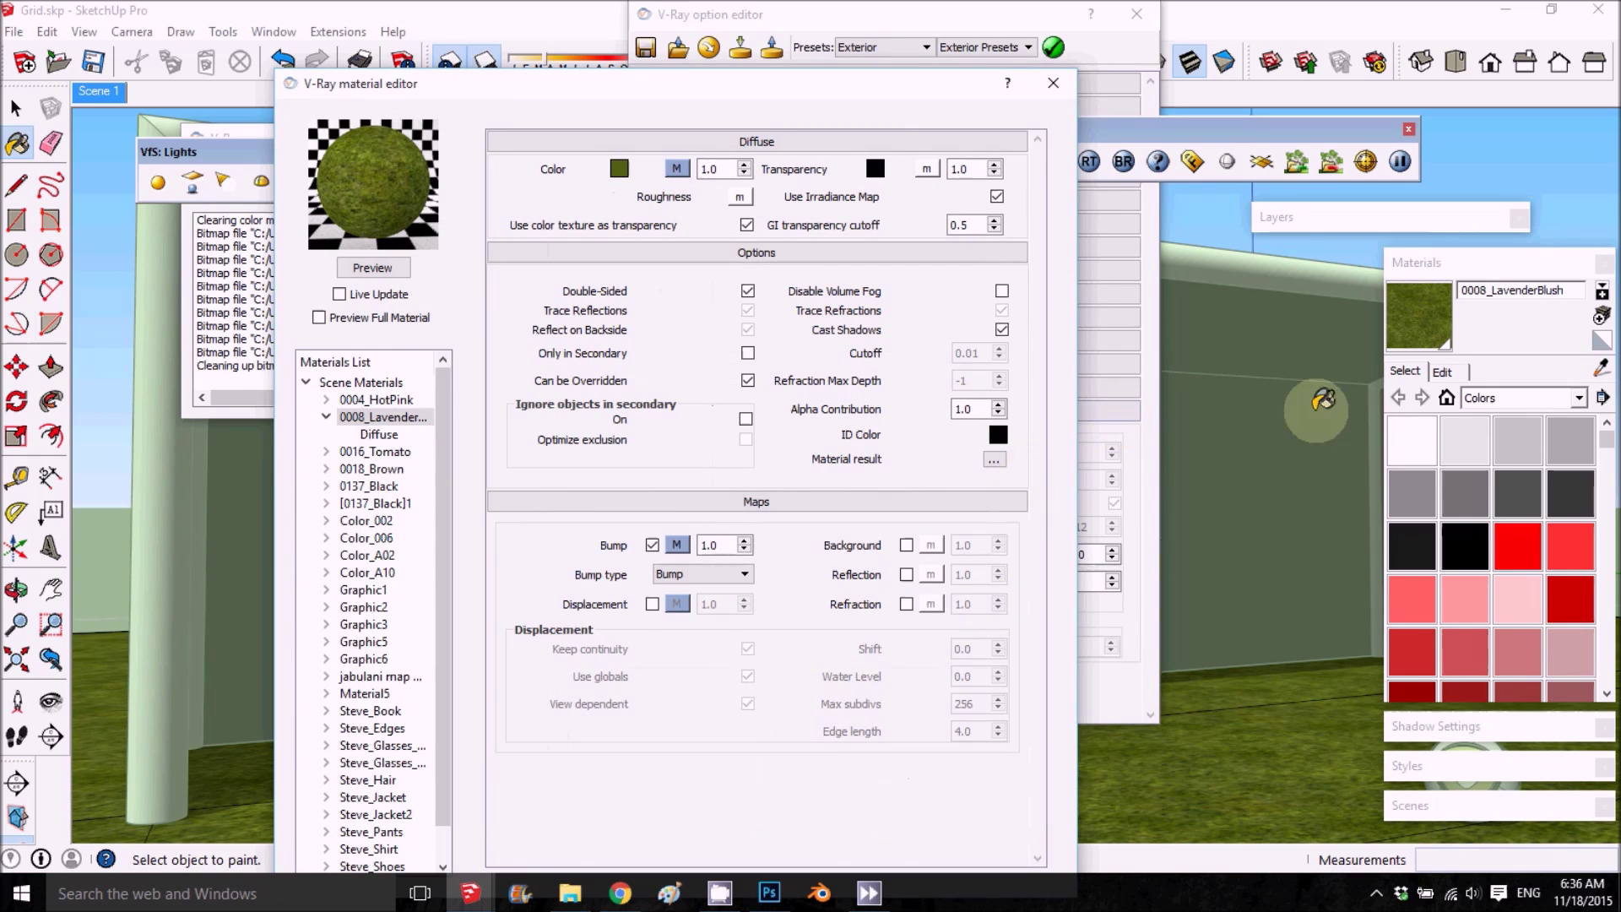
# Render the goal scene with V-Ray using the updated net, goalpost and grass materials.
pyautogui.press('f')
pyautogui.scroll(2, 479, 269)
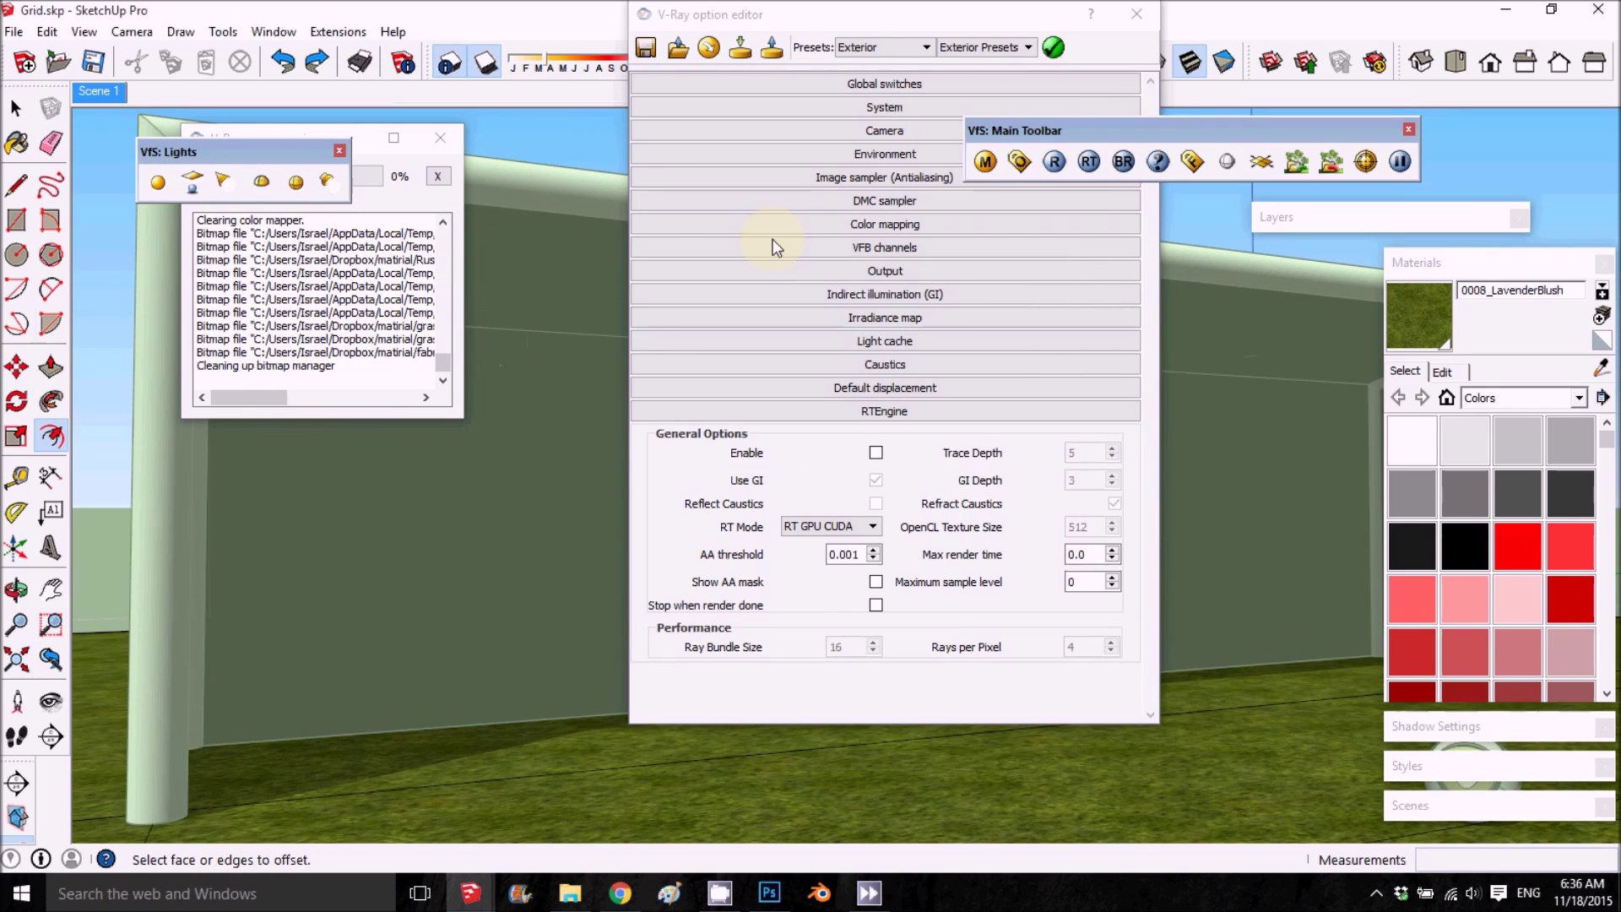
pyautogui.click(1059, 163)
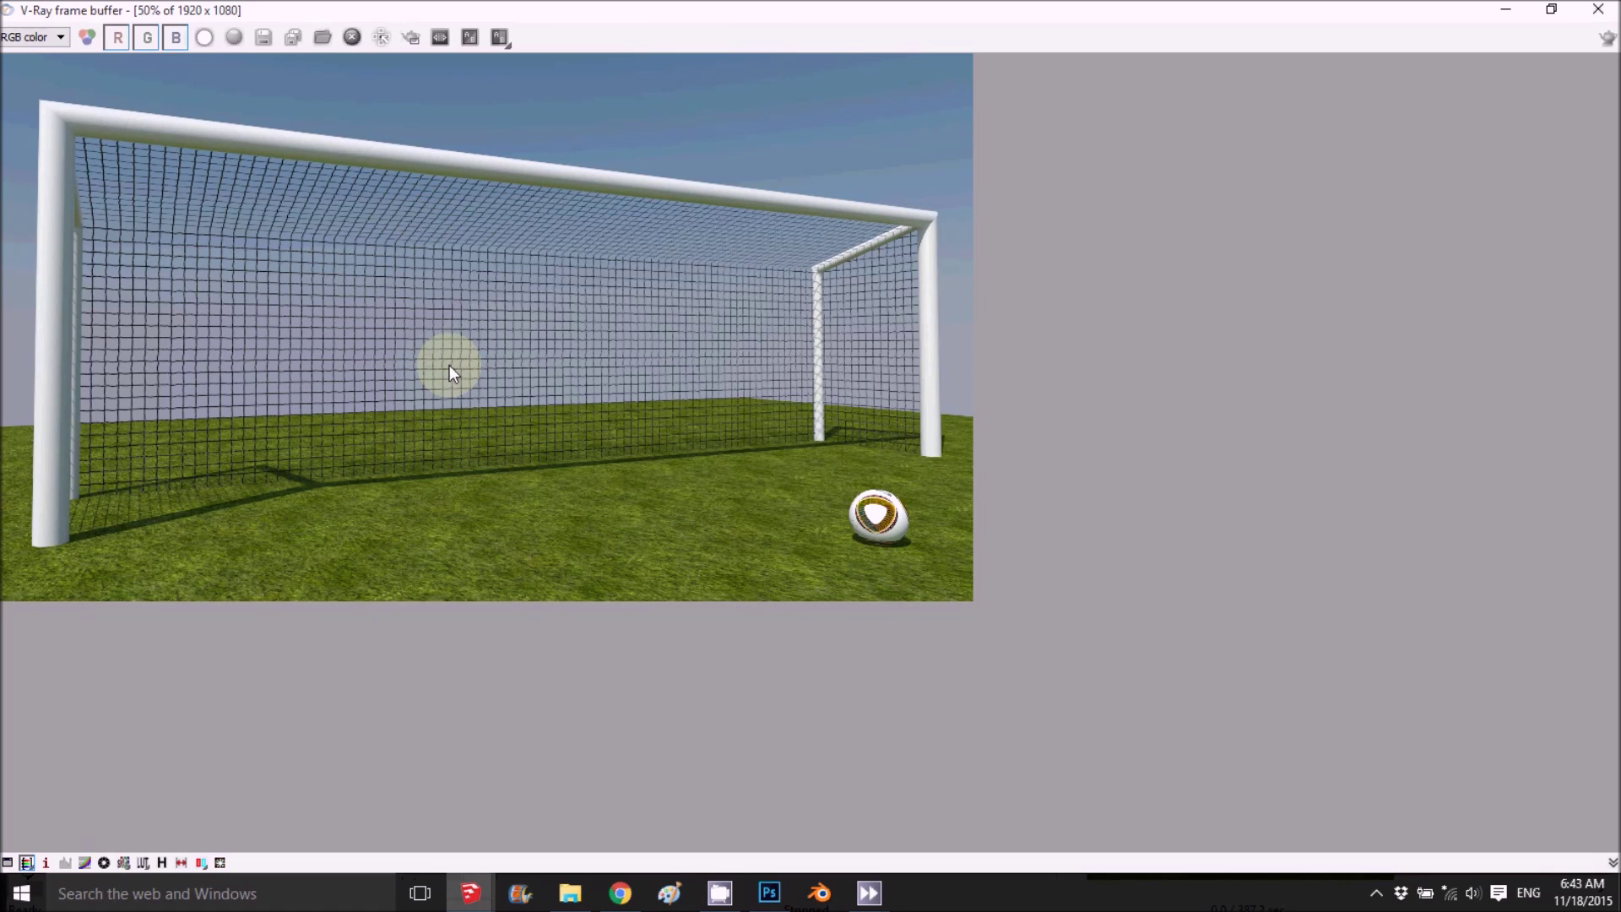
# Inspect the net's grid and the grass in the finished render at 100% and 50% zoom.
pyautogui.doubleClick(131, 321)
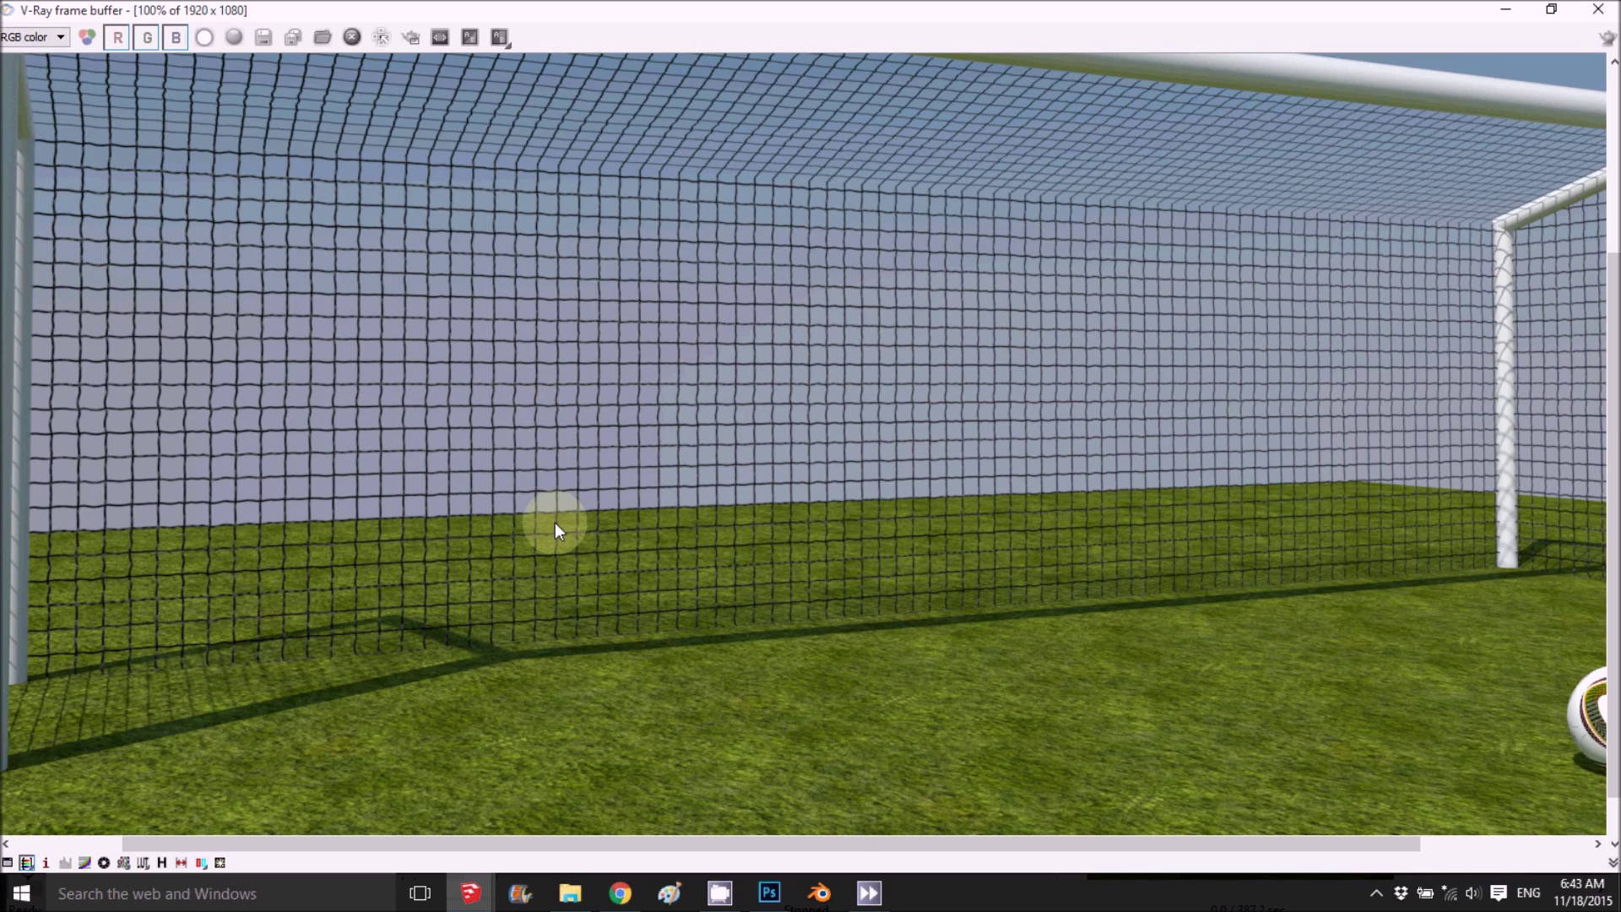
pyautogui.doubleClick(866, 366)
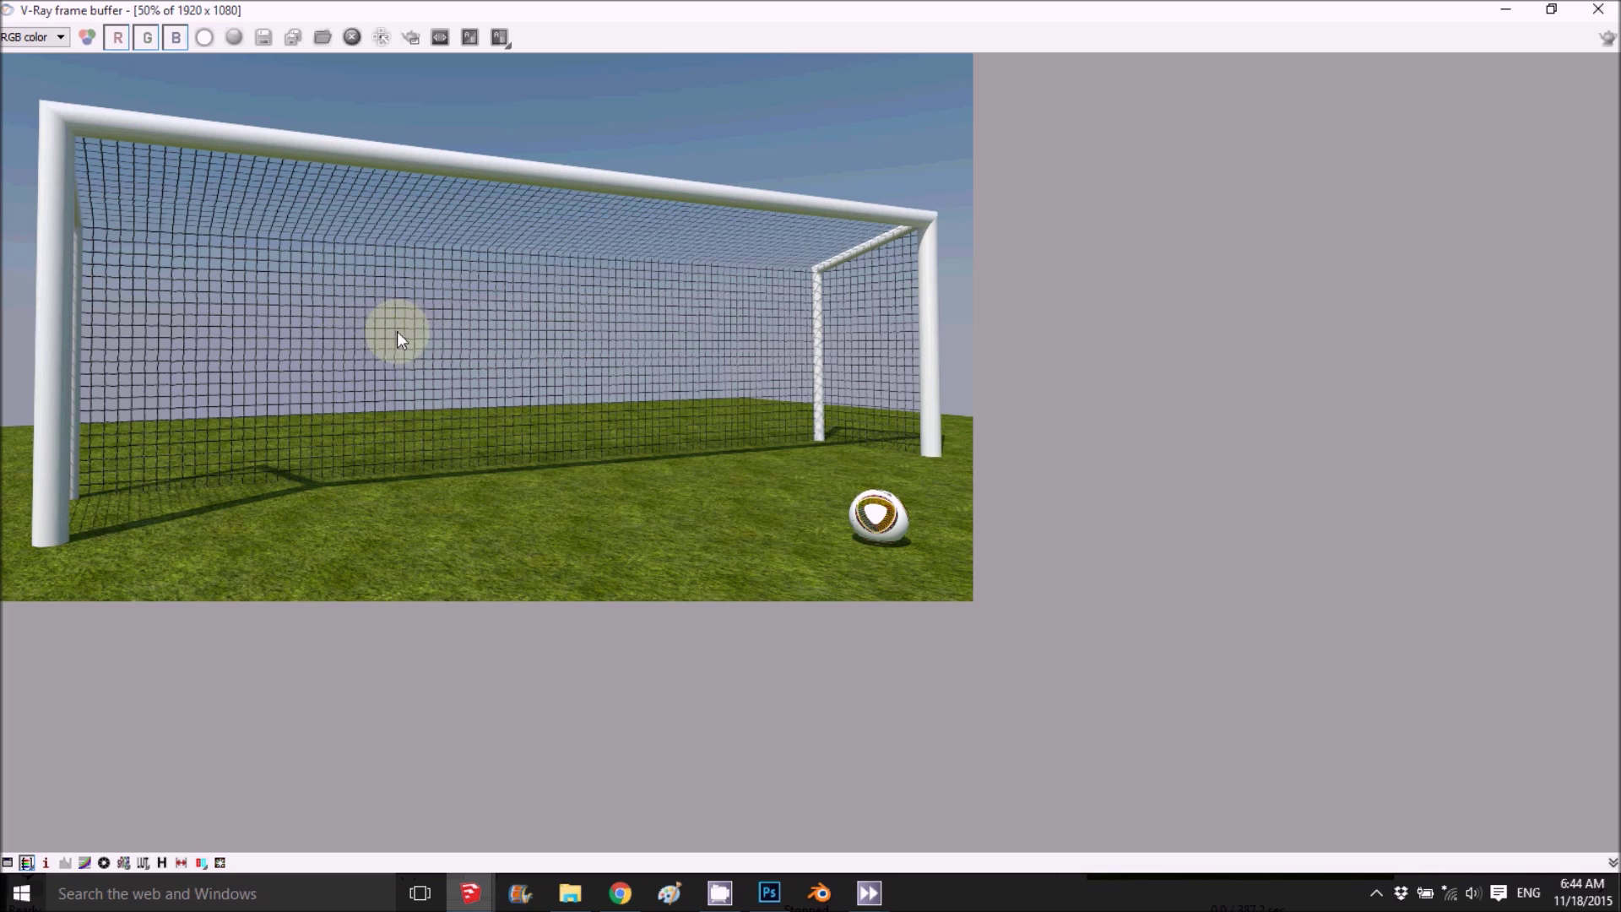
pyautogui.doubleClick(285, 329)
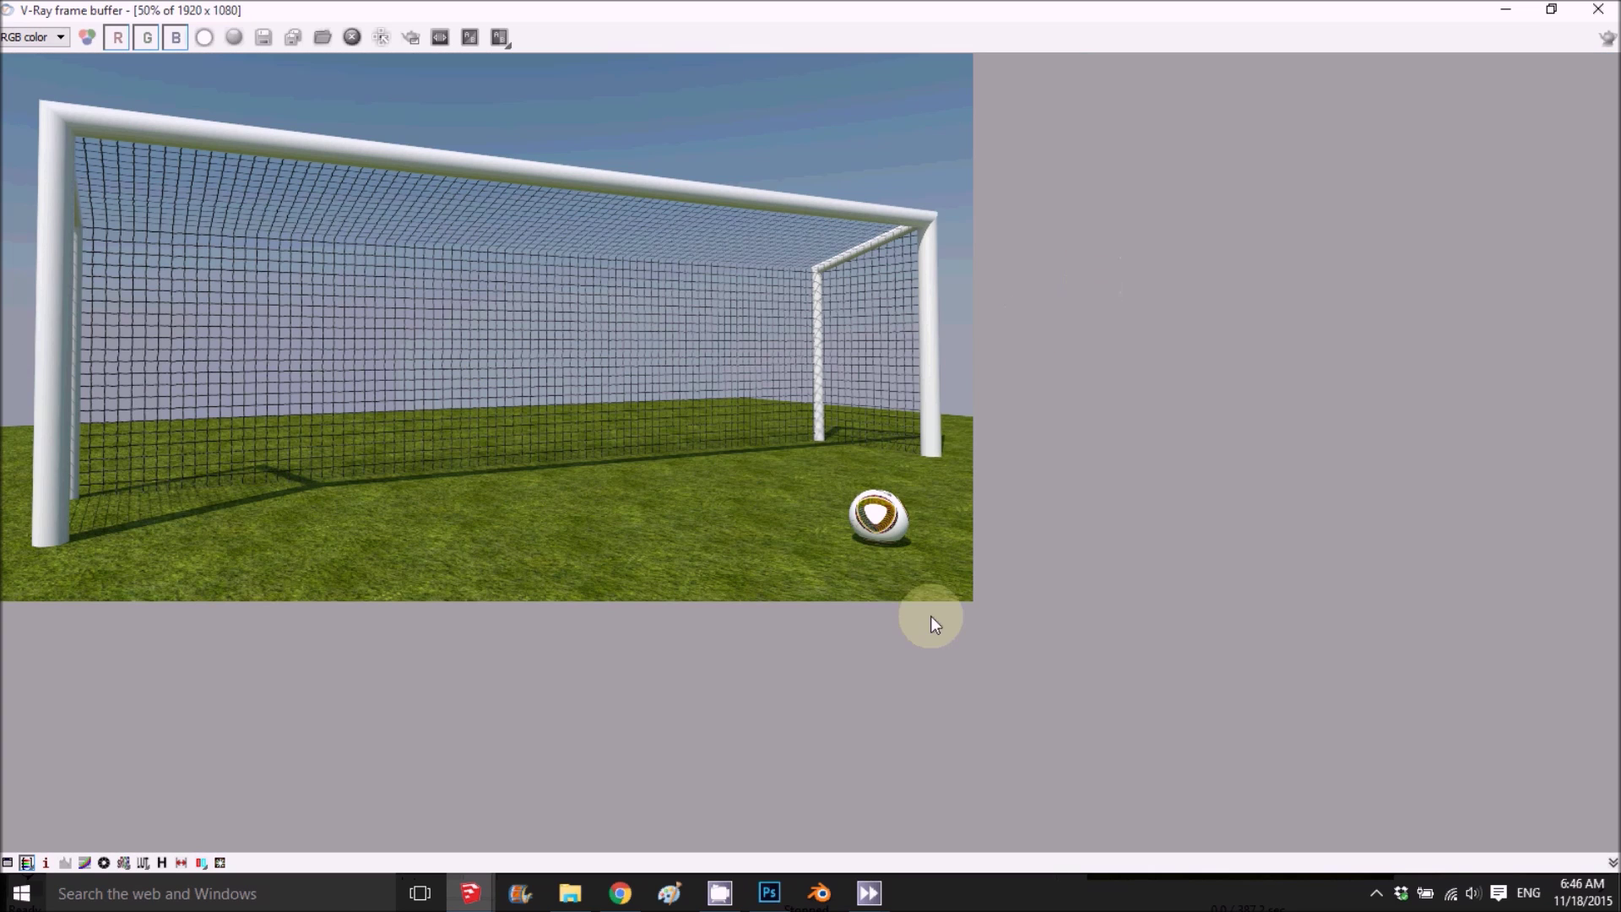
# Switch to Chrome, look around both rooms of the NY apartment virtual tour, and open the W Design Corp YouTube channel.
pyautogui.click(620, 893)
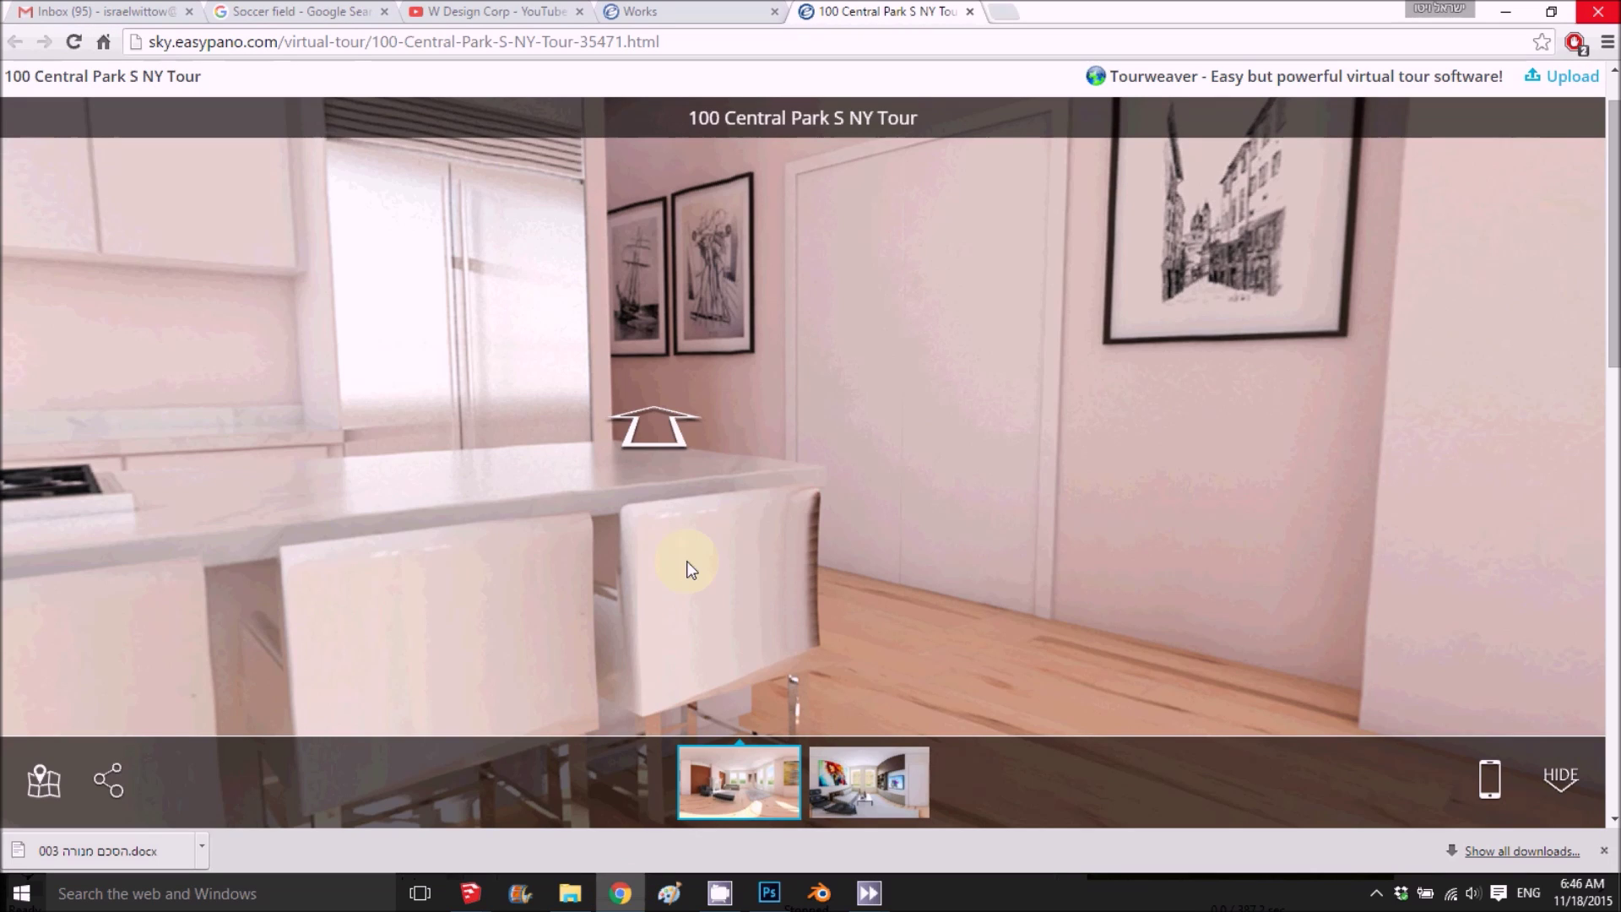
pyautogui.moveTo(663, 489); pyautogui.dragTo(380, 476)
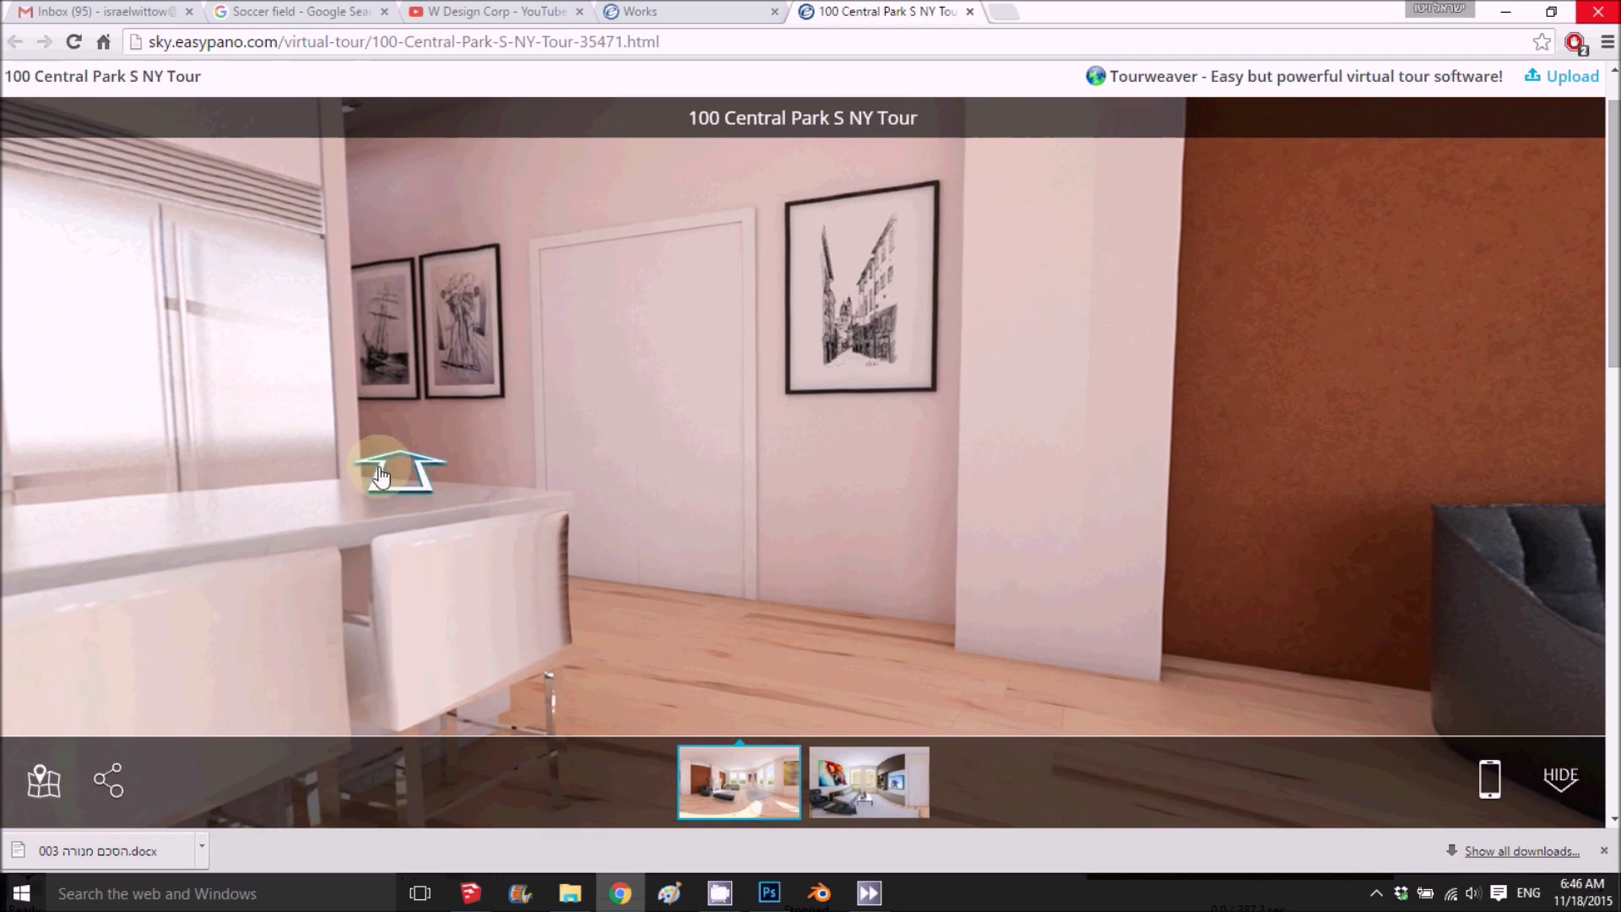
pyautogui.click(380, 476)
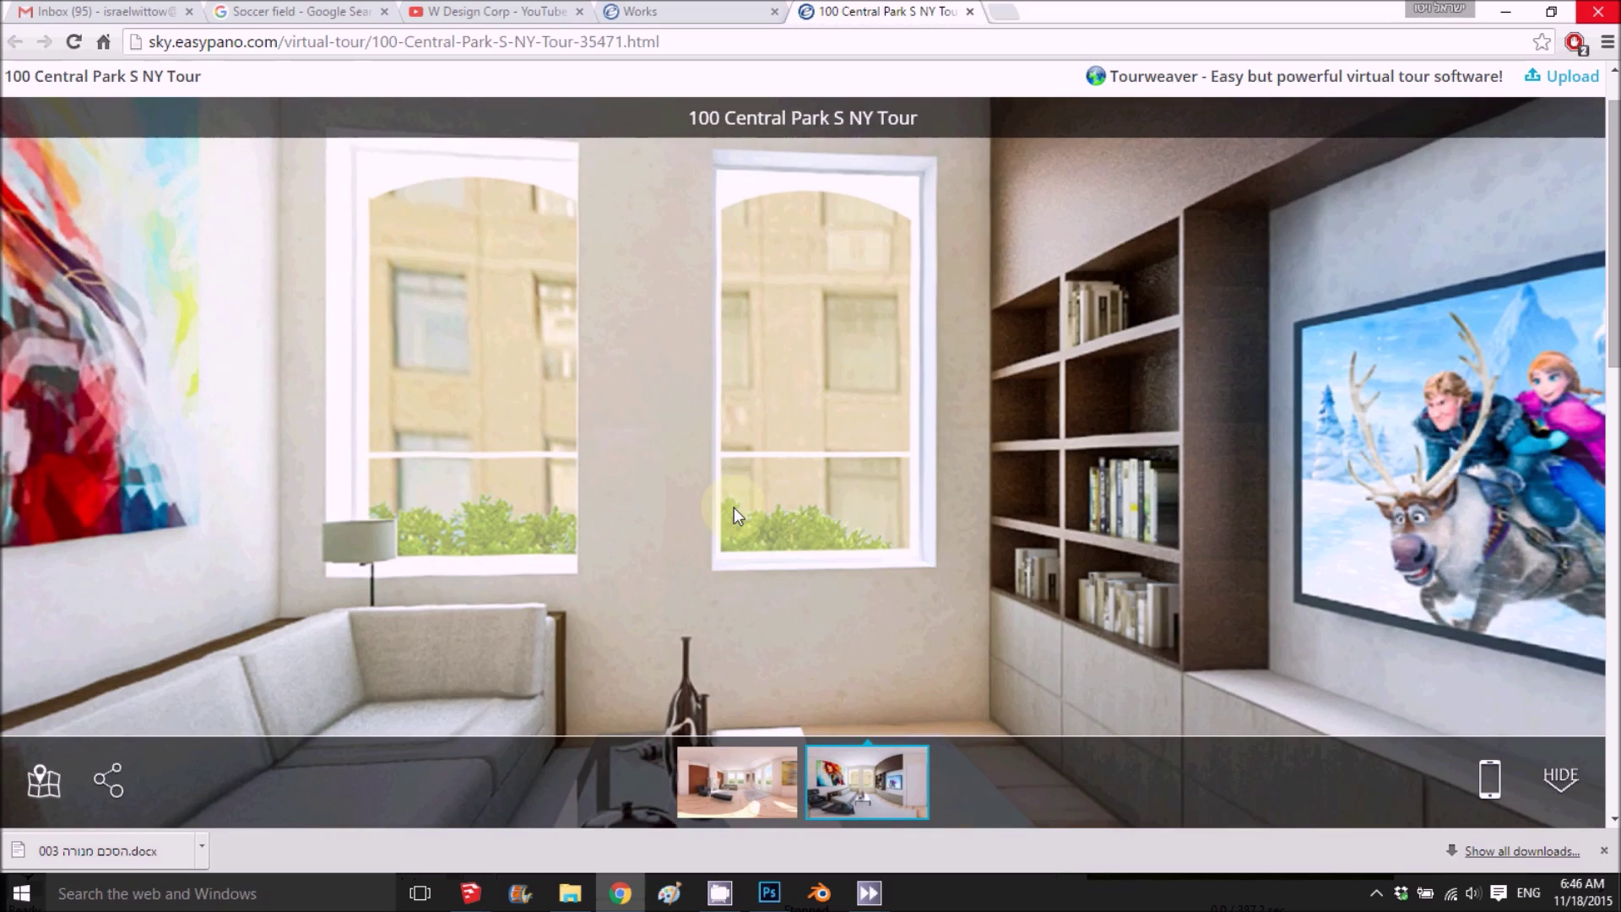
pyautogui.moveTo(733, 509)
pyautogui.mouseDown()
pyautogui.moveTo(449, 434)
pyautogui.moveTo(1061, 388)
pyautogui.moveTo(1061, 369)
pyautogui.moveTo(733, 442)
pyautogui.moveTo(980, 473)
pyautogui.moveTo(677, 398)
pyautogui.moveTo(847, 521)
pyautogui.moveTo(935, 480)
pyautogui.mouseUp()
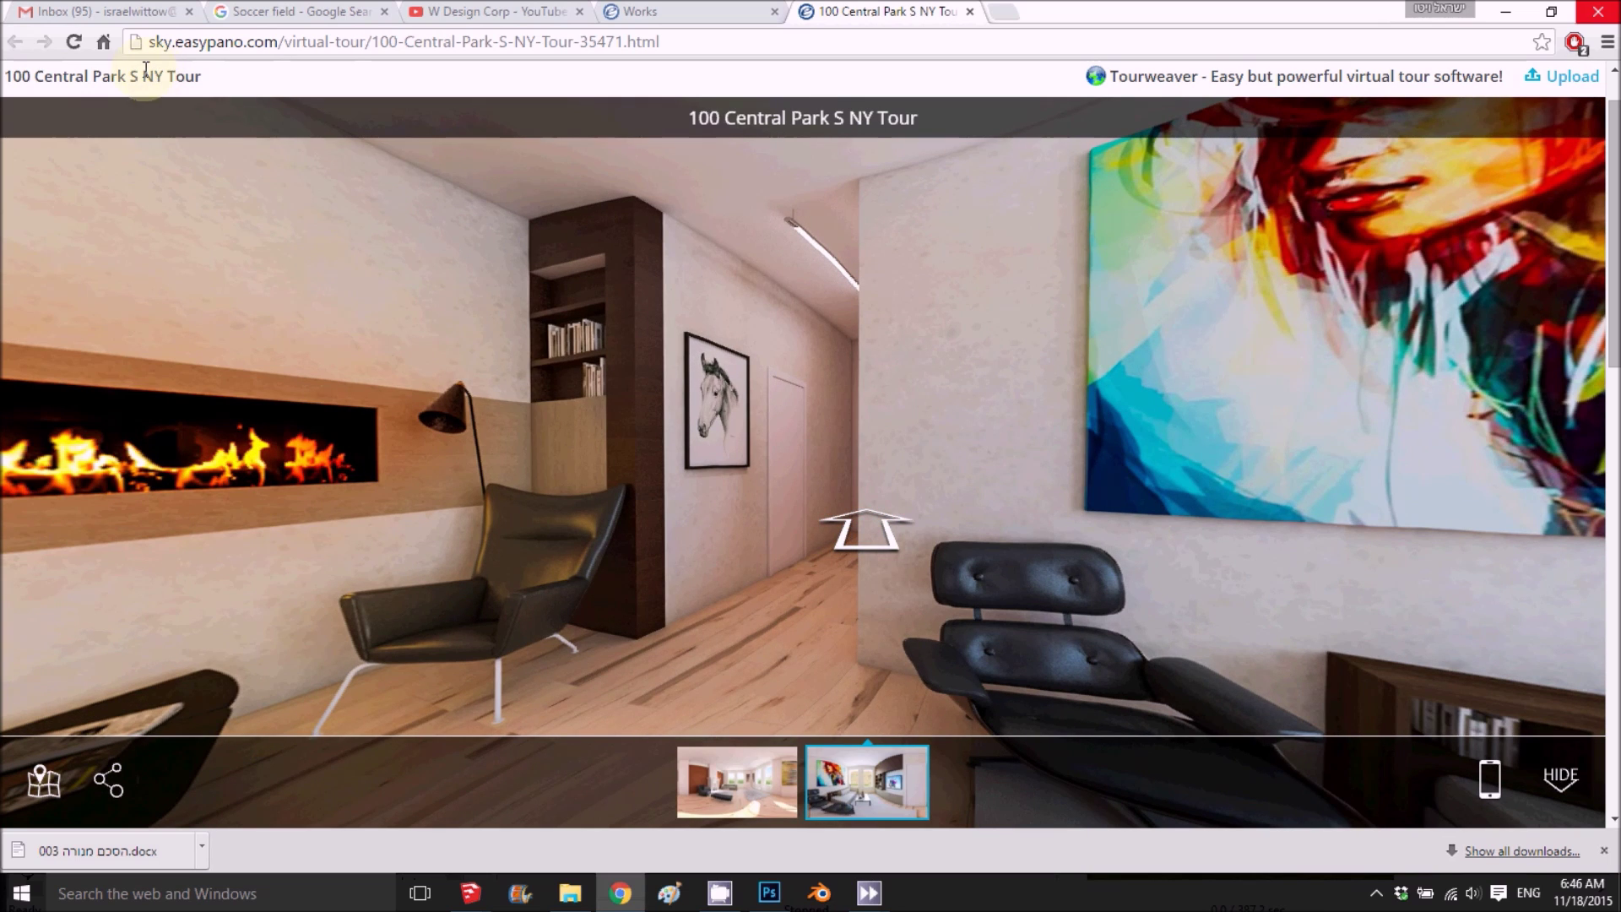
pyautogui.moveTo(701, 357); pyautogui.dragTo(772, 362)
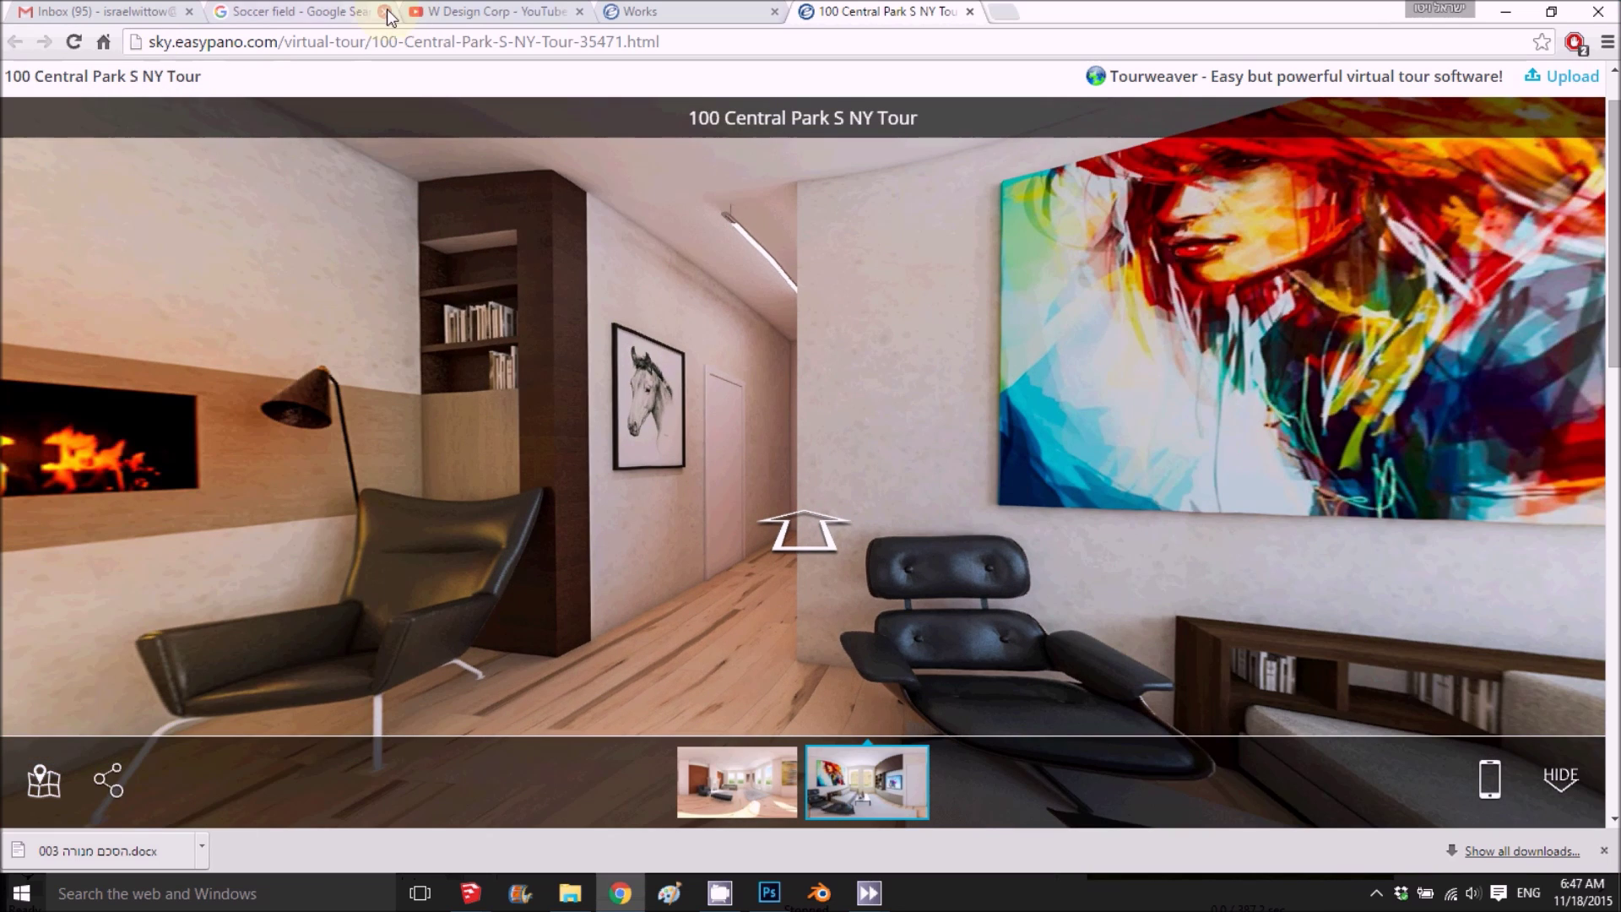
pyautogui.click(465, 15)
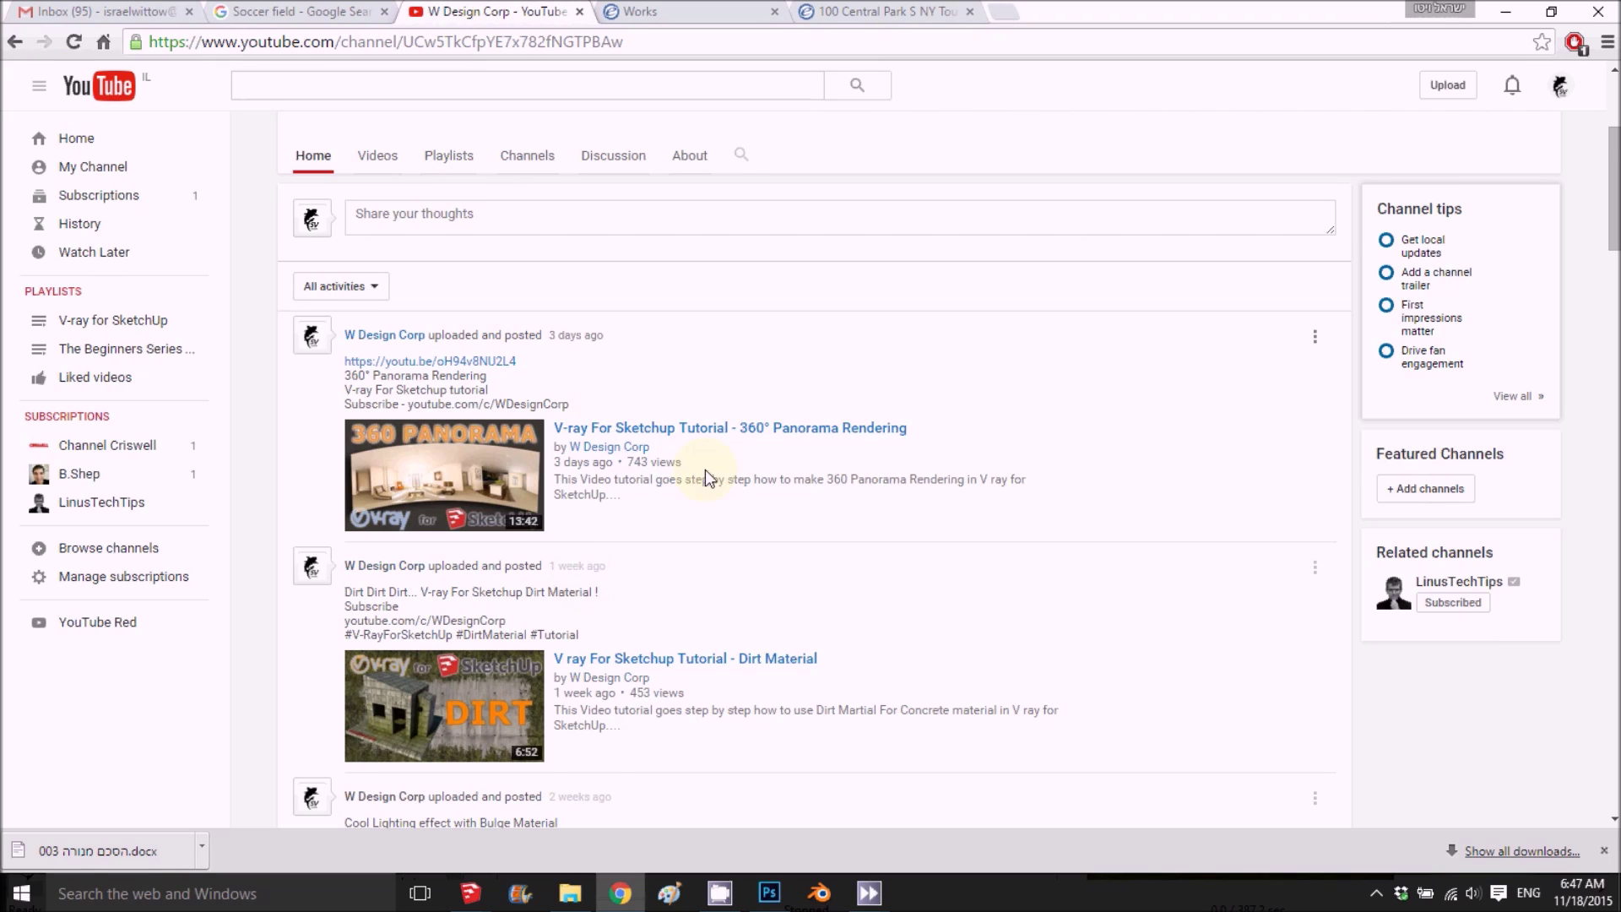